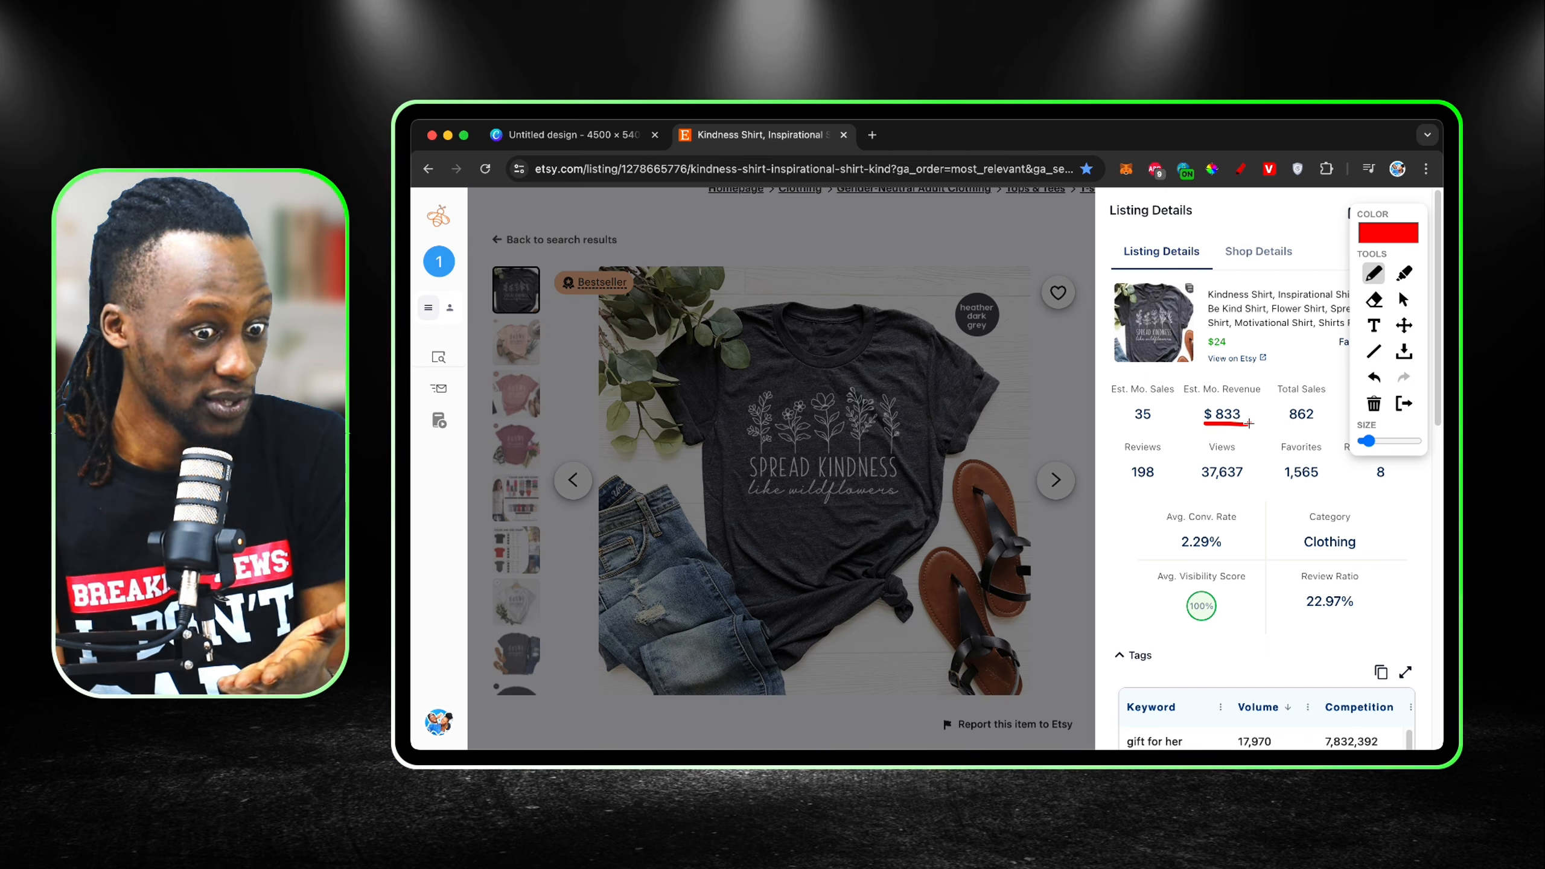
Step: Switch from the Etsy listing to the Canva design and add the Spread Kindness shirt photo to page 1
{"action": "left_click", "coordinate": [603, 134]}
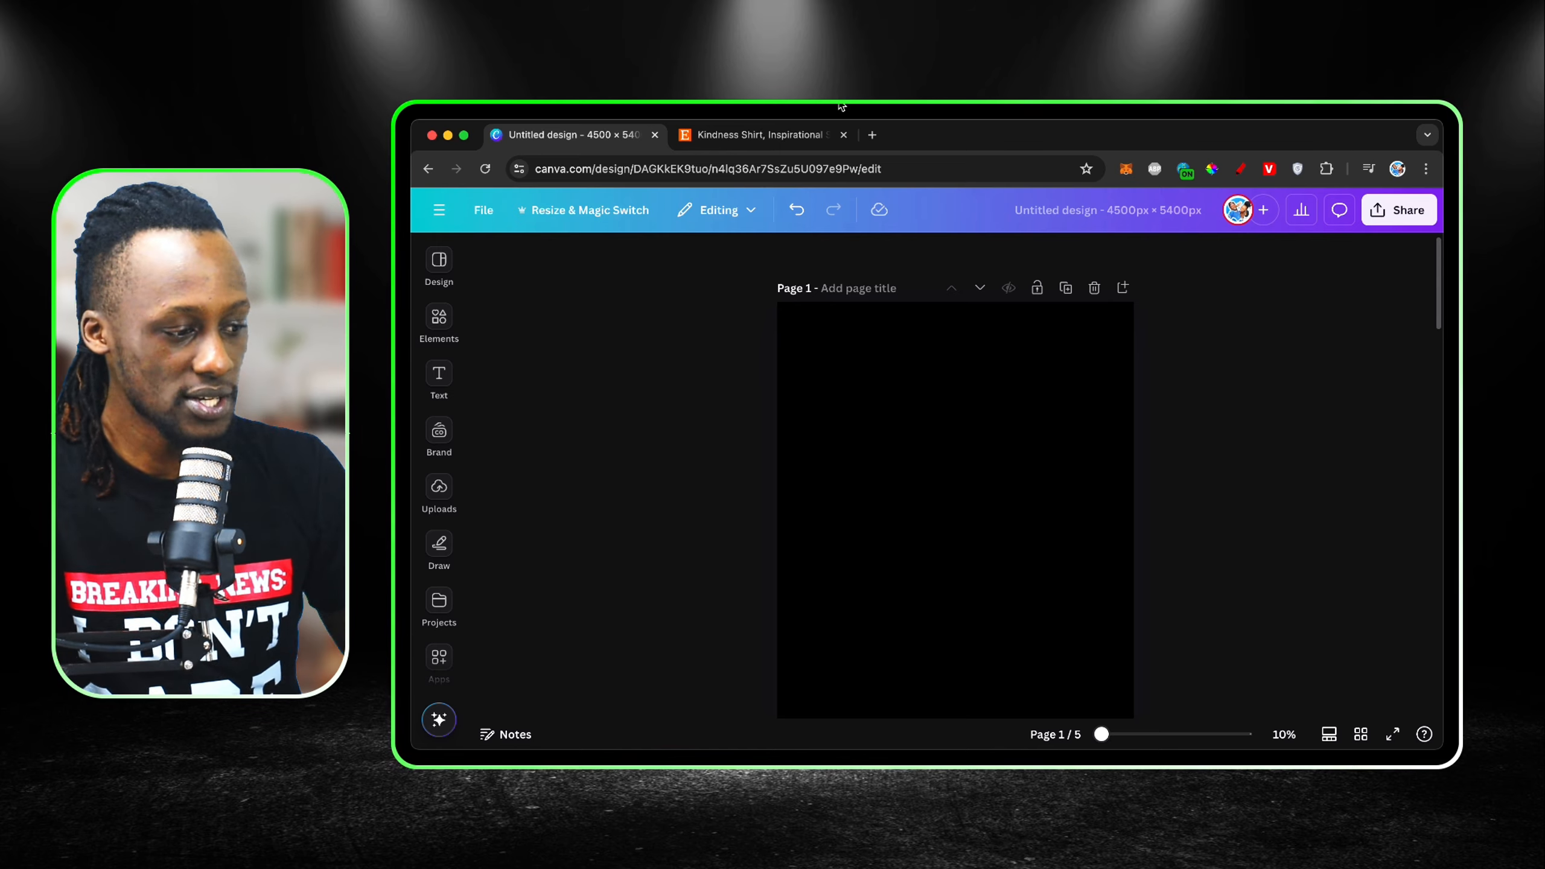
{"action": "left_click", "coordinate": [746, 137]}
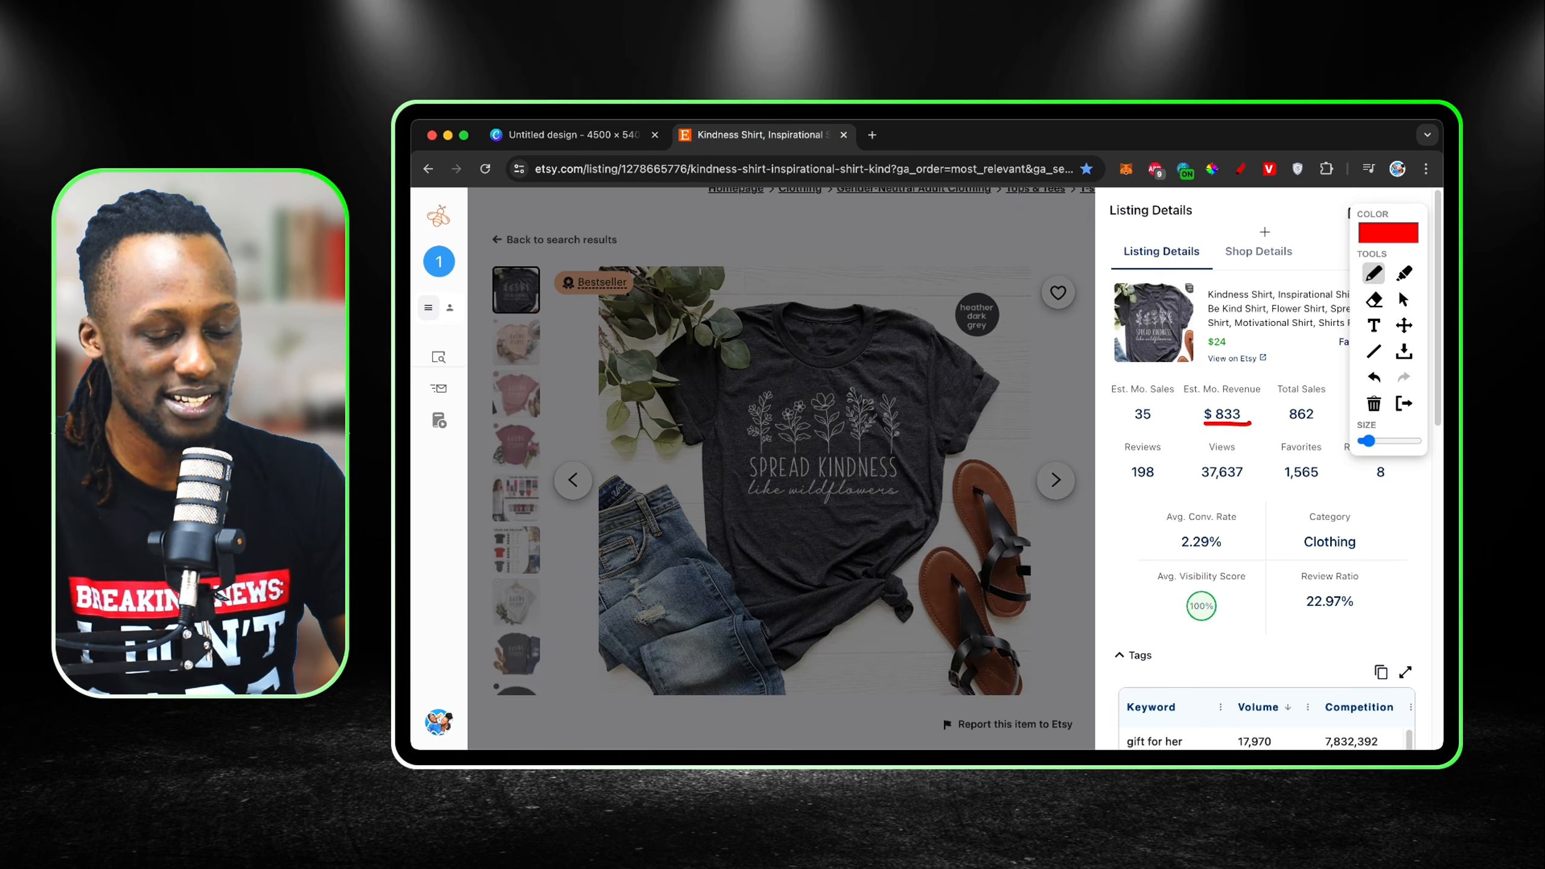
{"action": "left_click", "coordinate": [600, 125]}
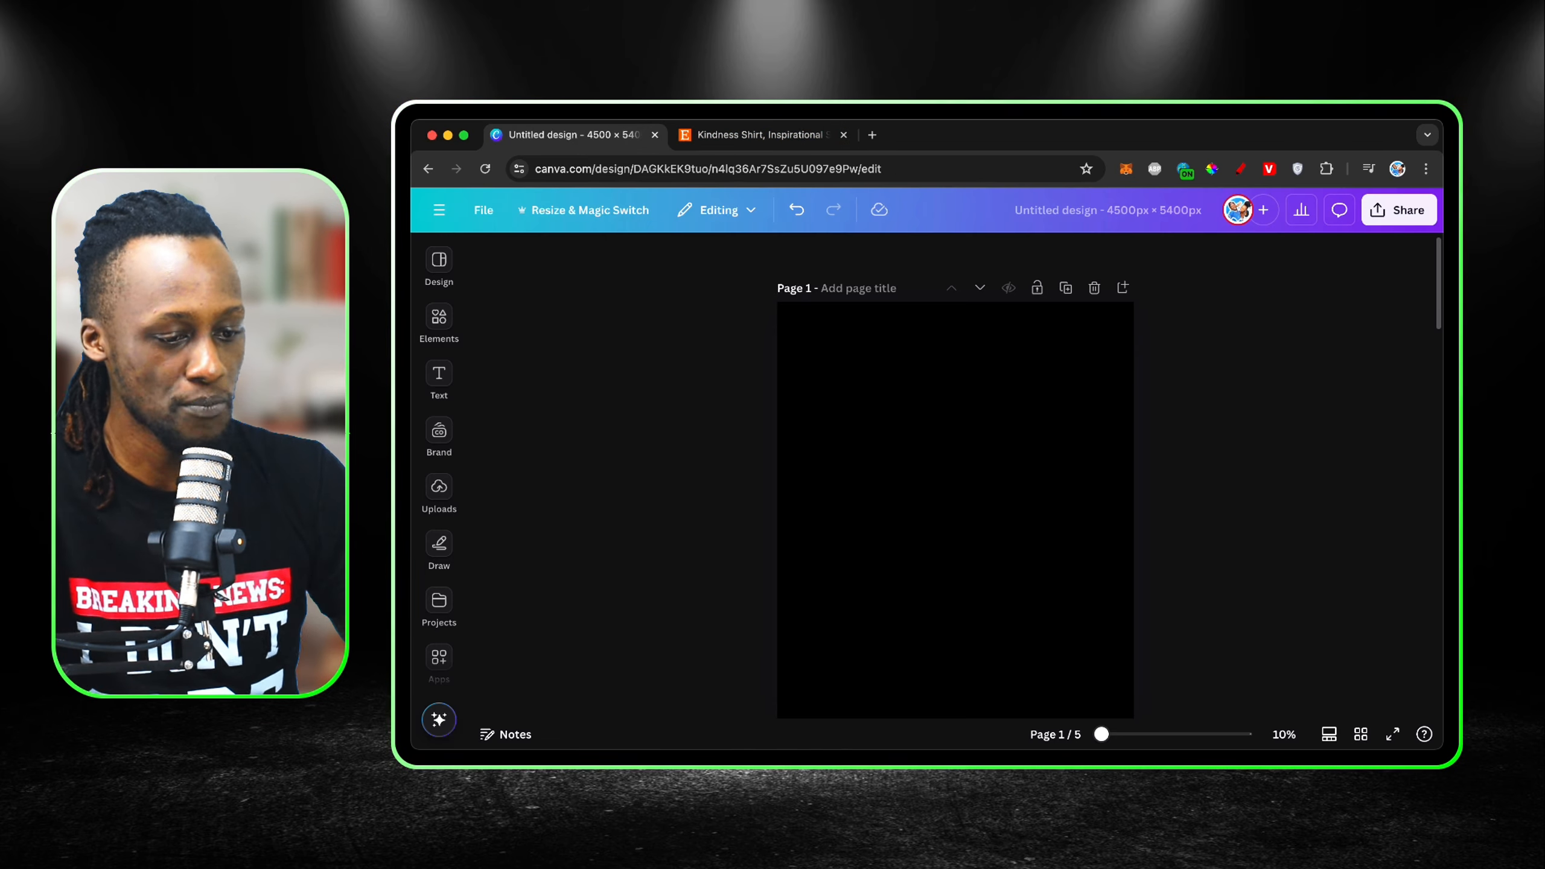
{"action": "left_click_drag", "start_coordinate": [1441, 305], "coordinate": [923, 538]}
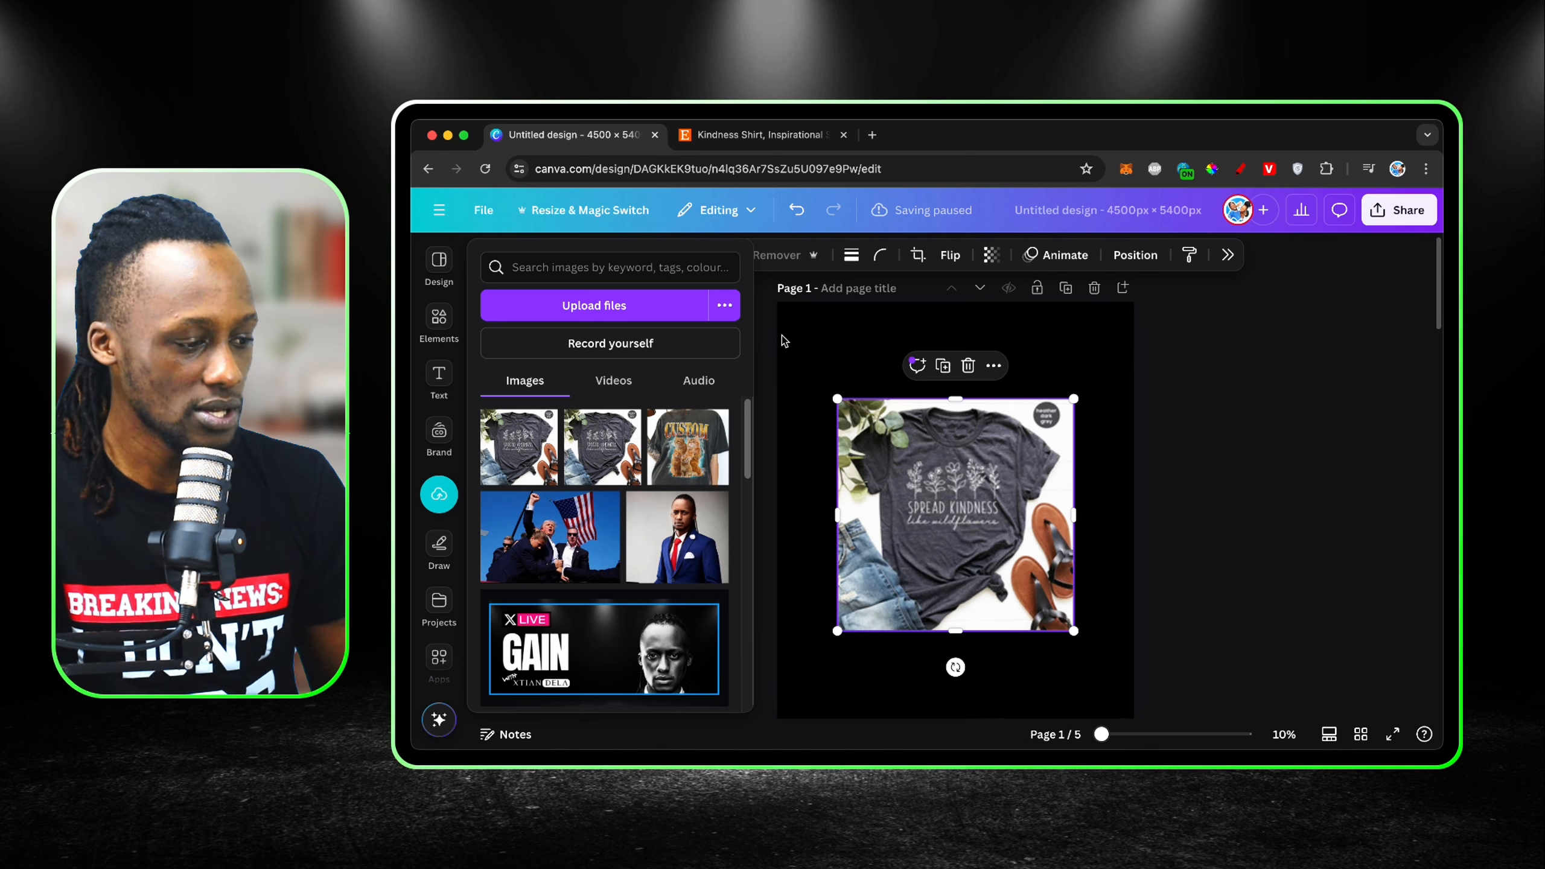
{"action": "left_click", "coordinate": [970, 331]}
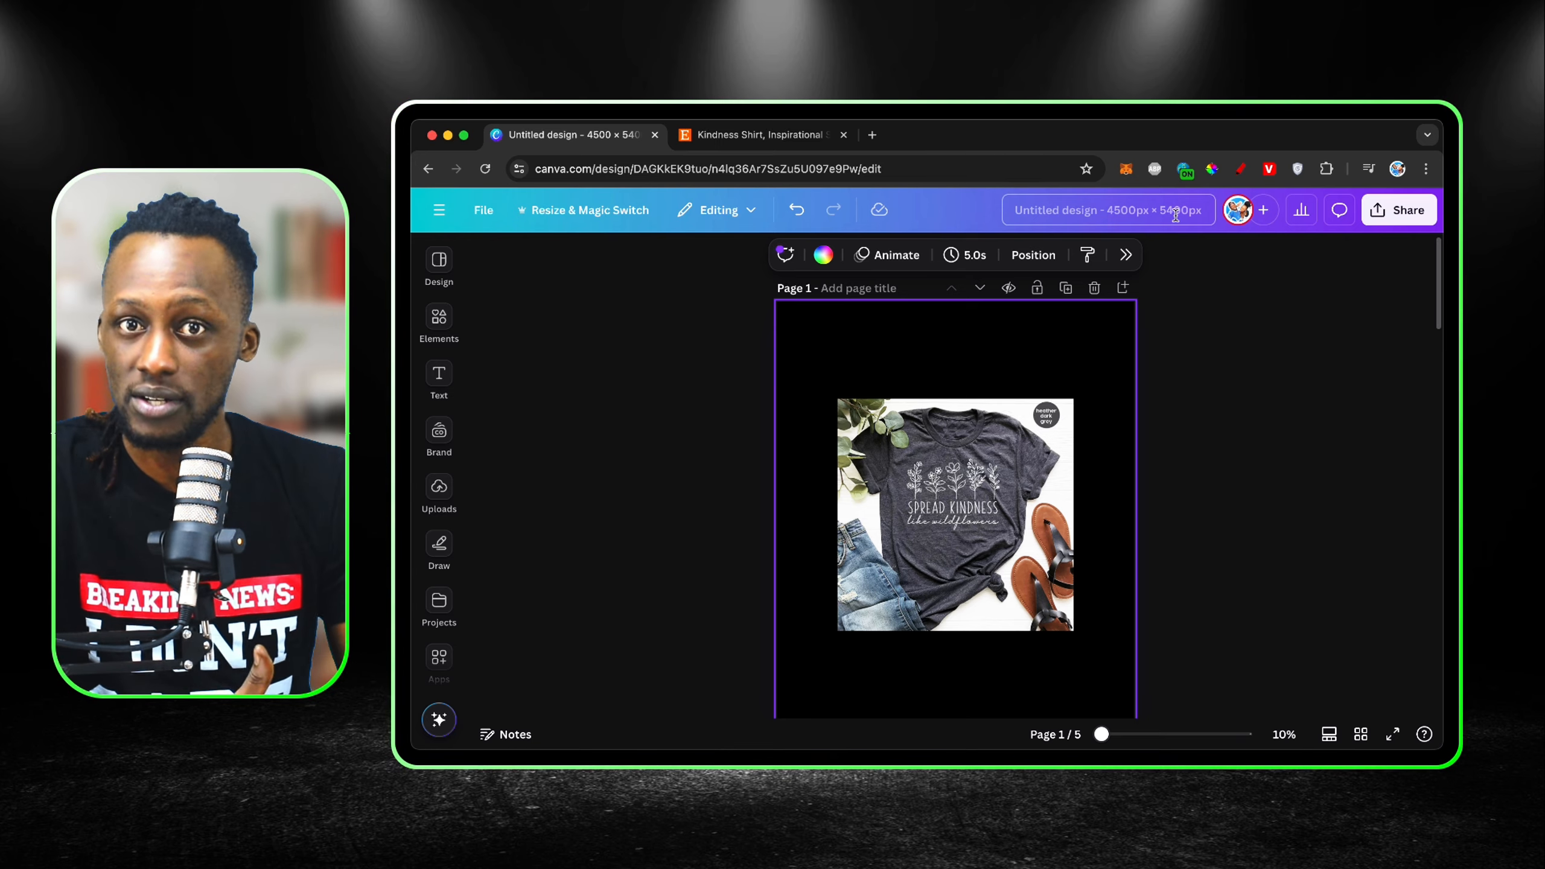
Step: Enlarge the shirt photo beyond the page width and move it down to expose the upper half of the page background
{"action": "left_click", "coordinate": [1013, 469]}
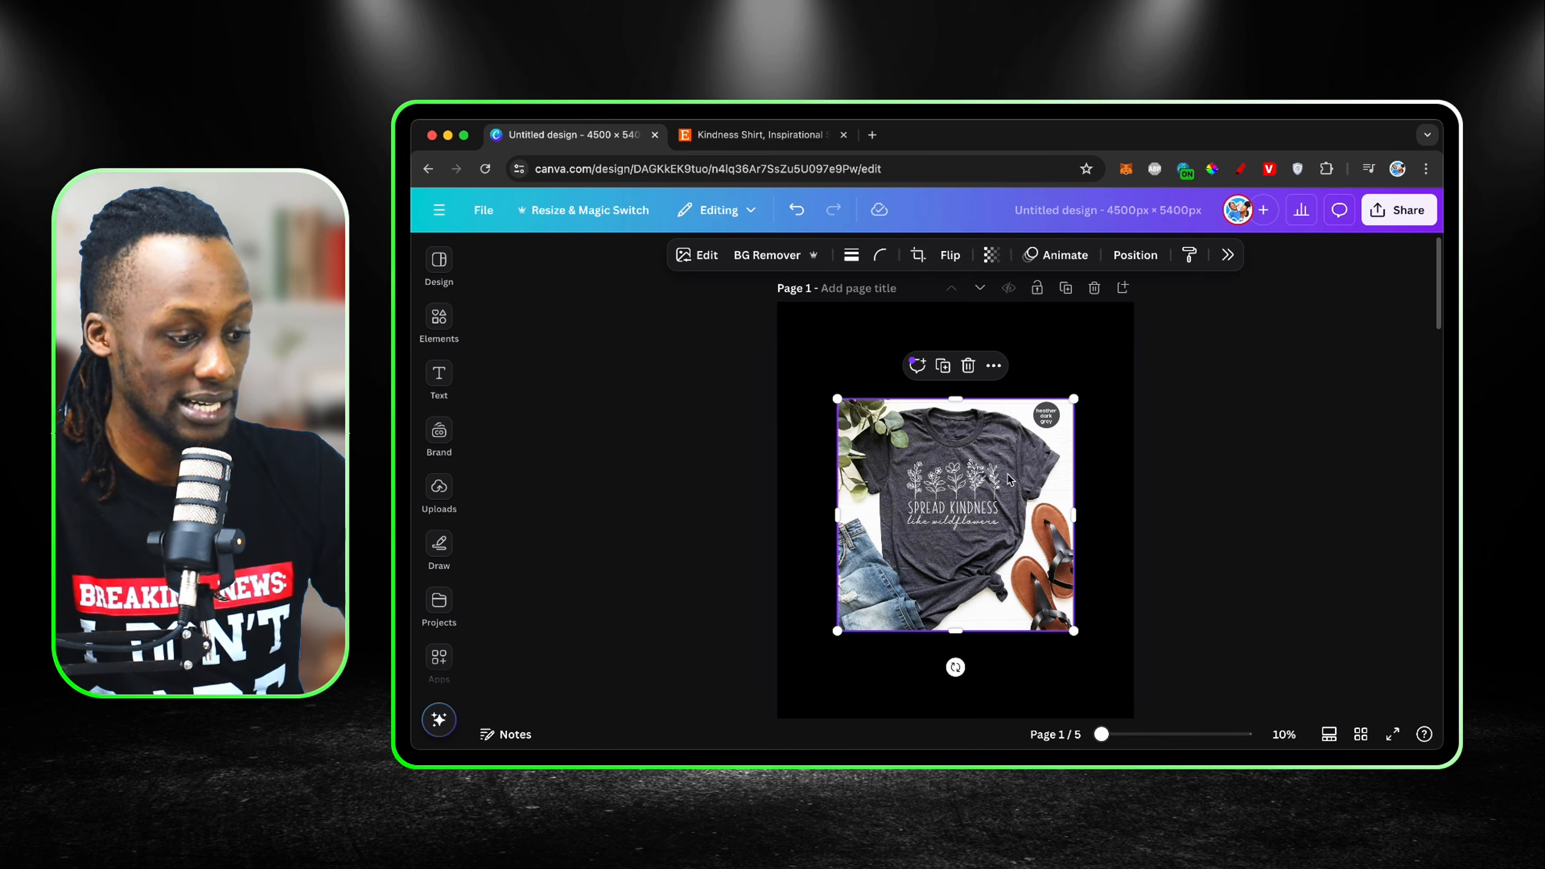
{"action": "left_click_drag", "start_coordinate": [1074, 631], "coordinate": [1248, 800]}
{"action": "left_click_drag", "start_coordinate": [1028, 599], "coordinate": [957, 487]}
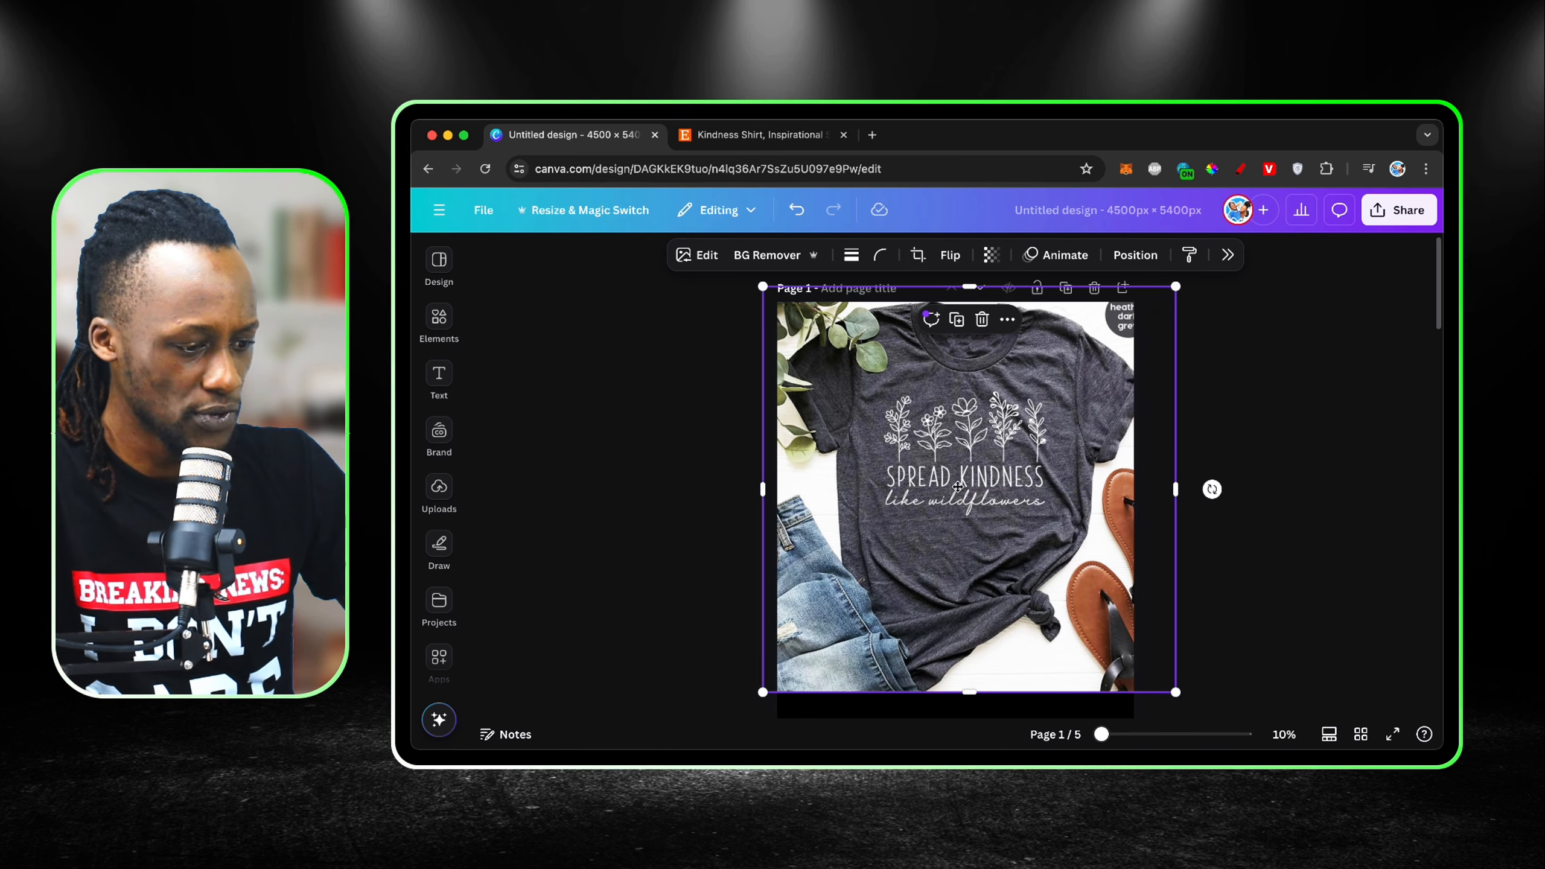
{"action": "left_click_drag", "start_coordinate": [1176, 692], "coordinate": [1255, 771]}
{"action": "left_click_drag", "start_coordinate": [1034, 461], "coordinate": [987, 668]}
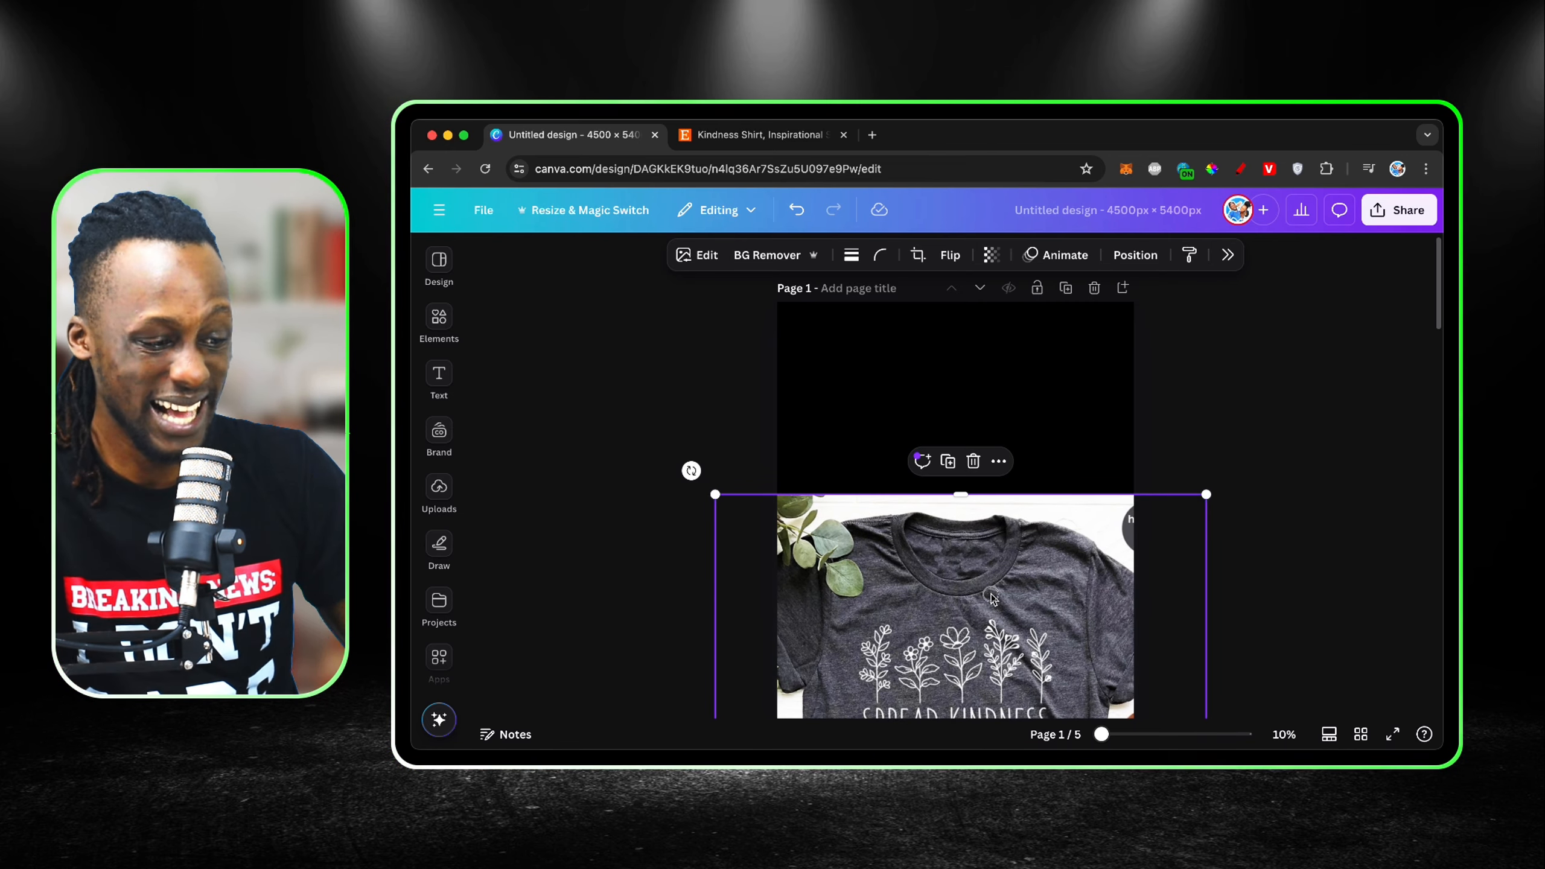
{"action": "mouse_move", "coordinate": [991, 599]}
{"action": "left_mouse_down"}
{"action": "mouse_move", "coordinate": [983, 365]}
{"action": "mouse_move", "coordinate": [1011, 609]}
{"action": "left_mouse_up"}
Step: Set the background colour of page 1 to black from the My Palleette swatches
{"action": "left_click", "coordinate": [1034, 356]}
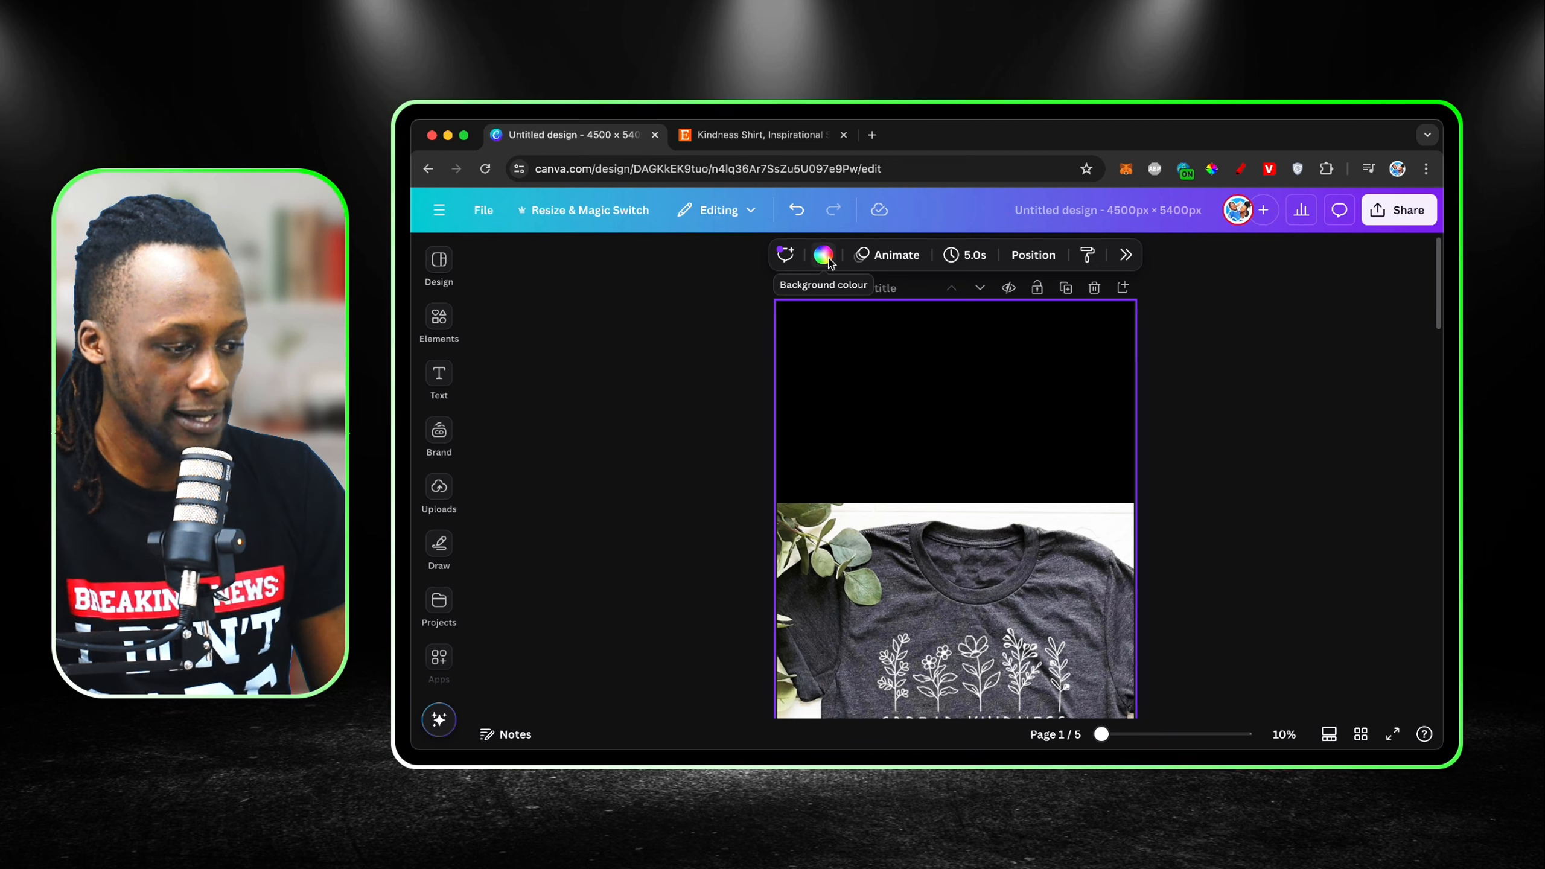
{"action": "left_click", "coordinate": [825, 256]}
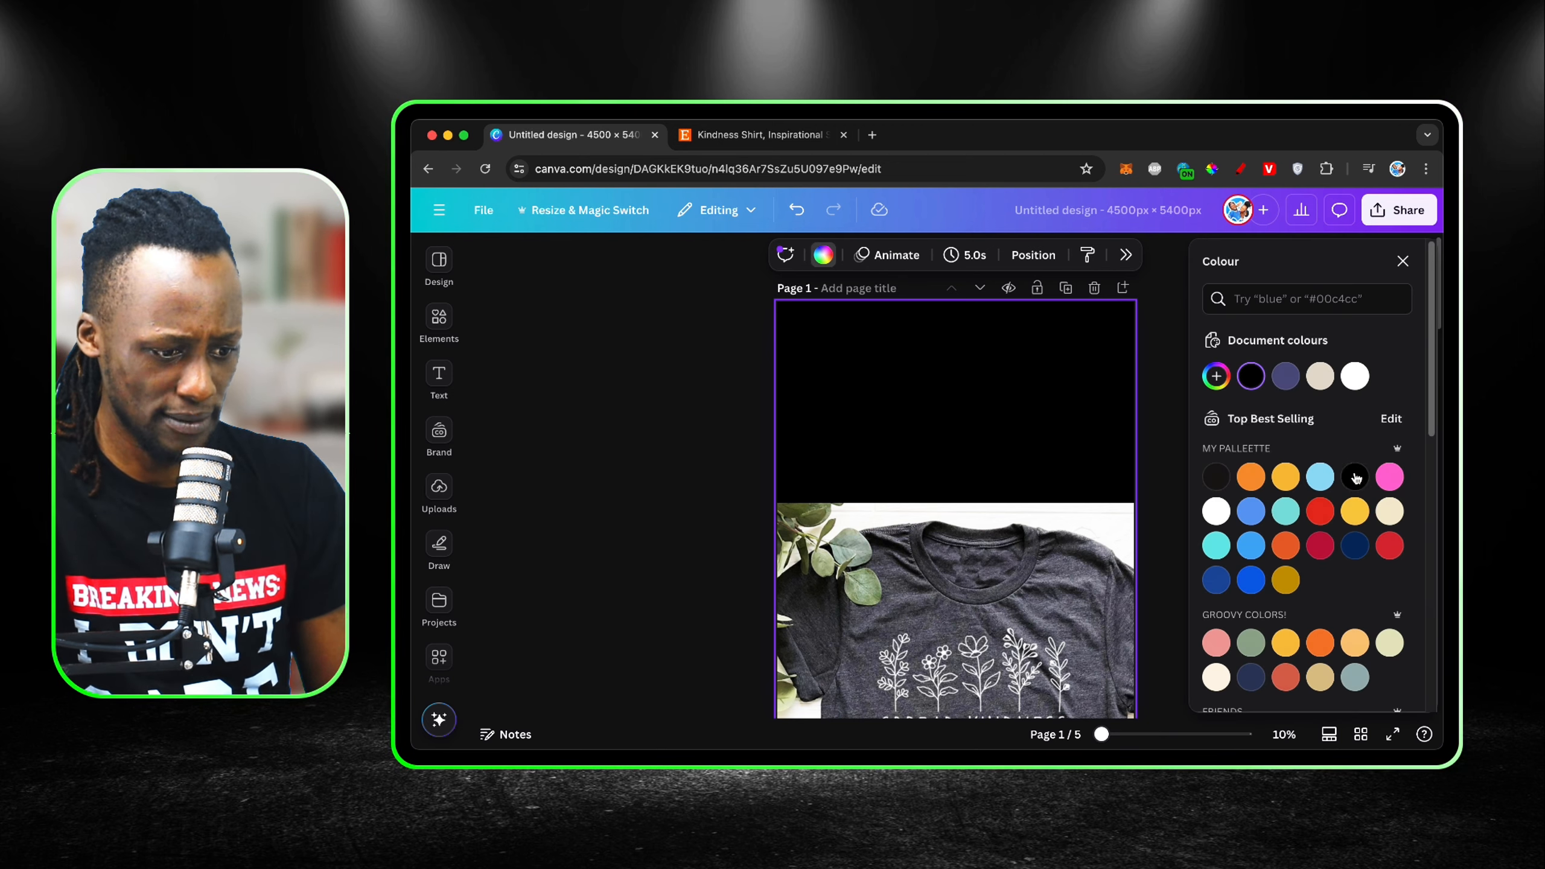
{"action": "left_click", "coordinate": [1354, 378]}
{"action": "left_click", "coordinate": [1355, 476]}
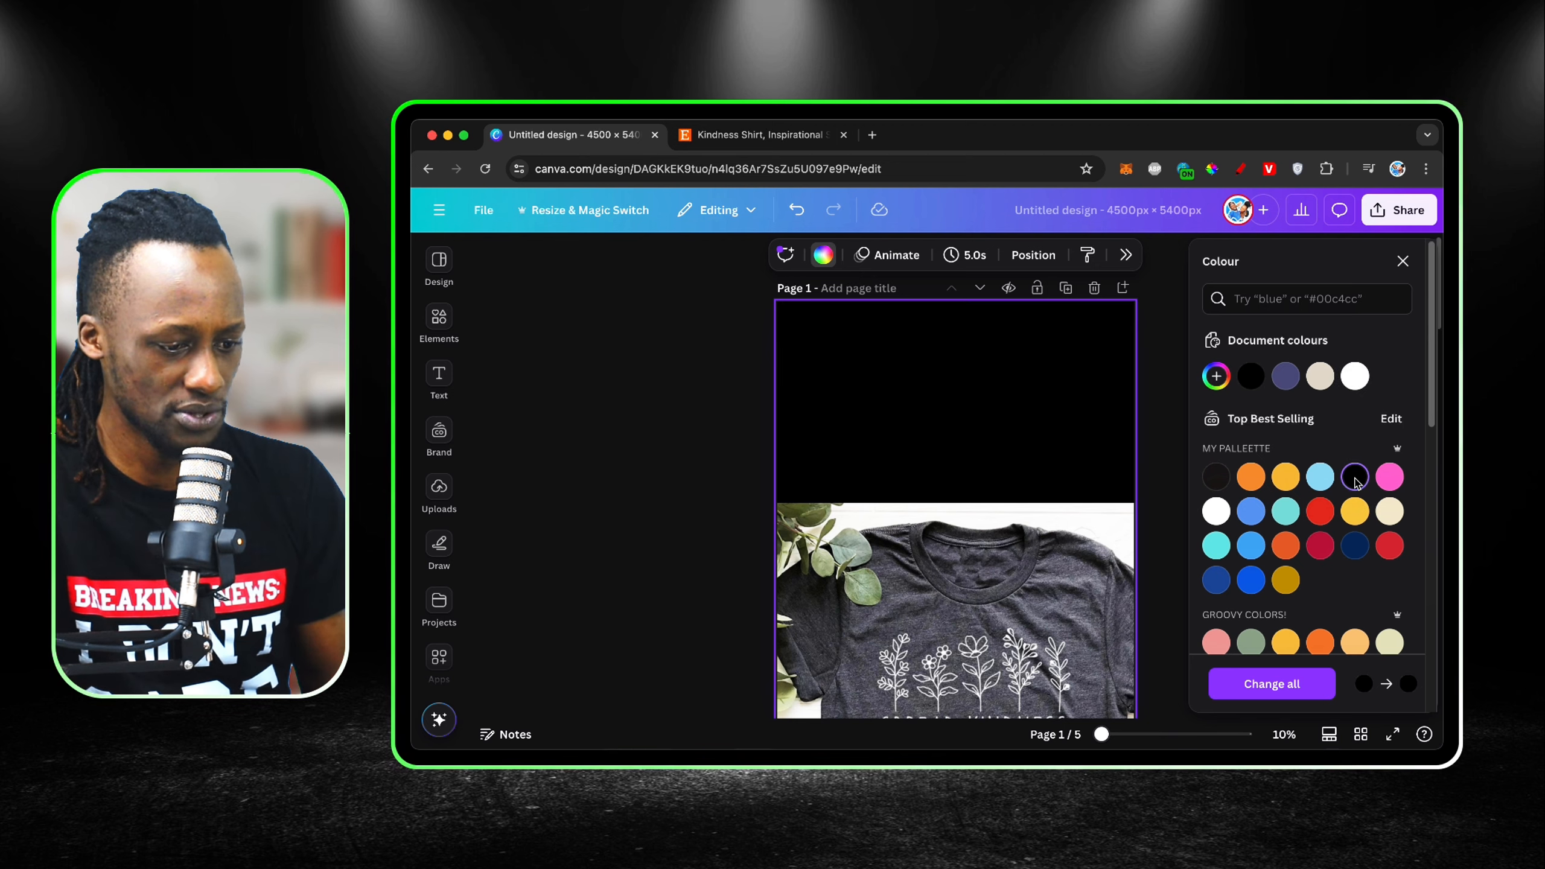
{"action": "left_click", "coordinate": [1402, 262]}
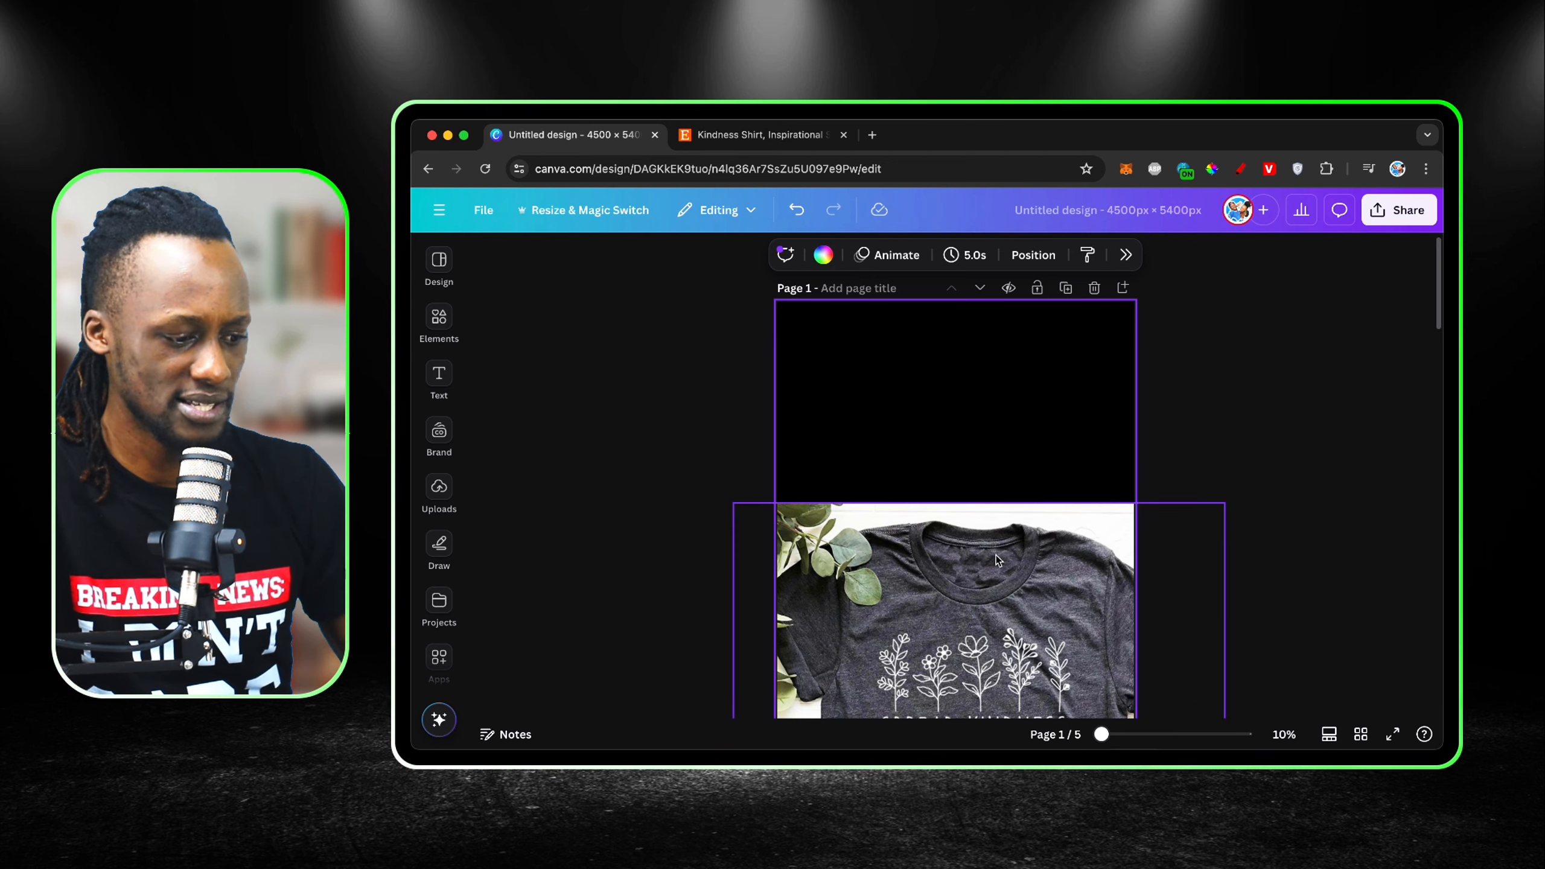
Step: Move the shirt photo back up over page 1 and enlarge it further with the printed design centred on the page
{"action": "left_click_drag", "start_coordinate": [1022, 541], "coordinate": [973, 345]}
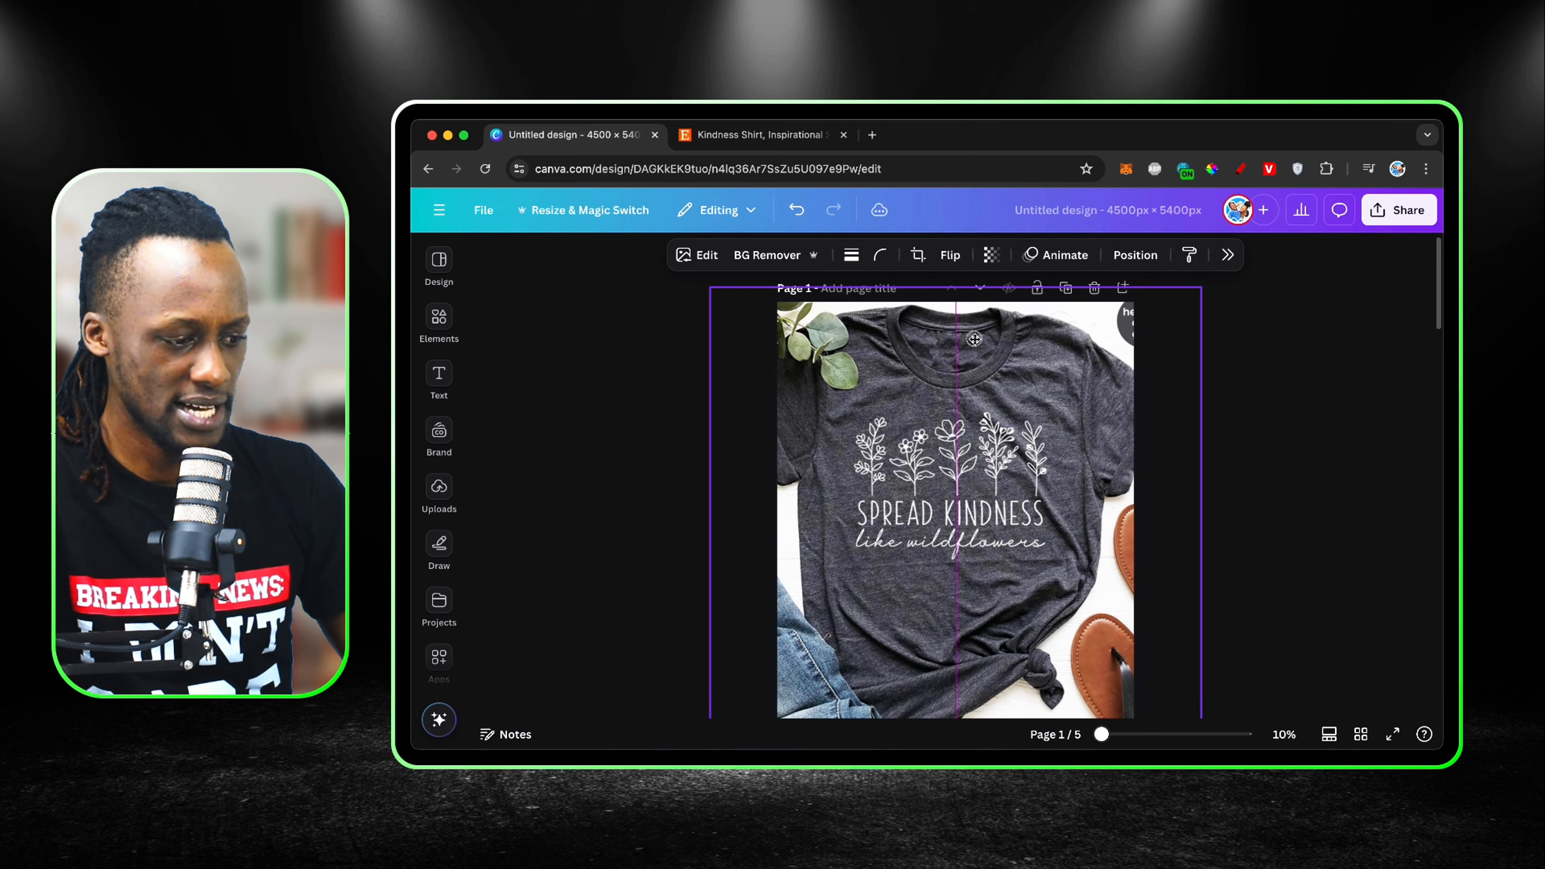
{"action": "scroll", "coordinate": [972, 344], "scroll_direction": "down", "scroll_amount": 2}
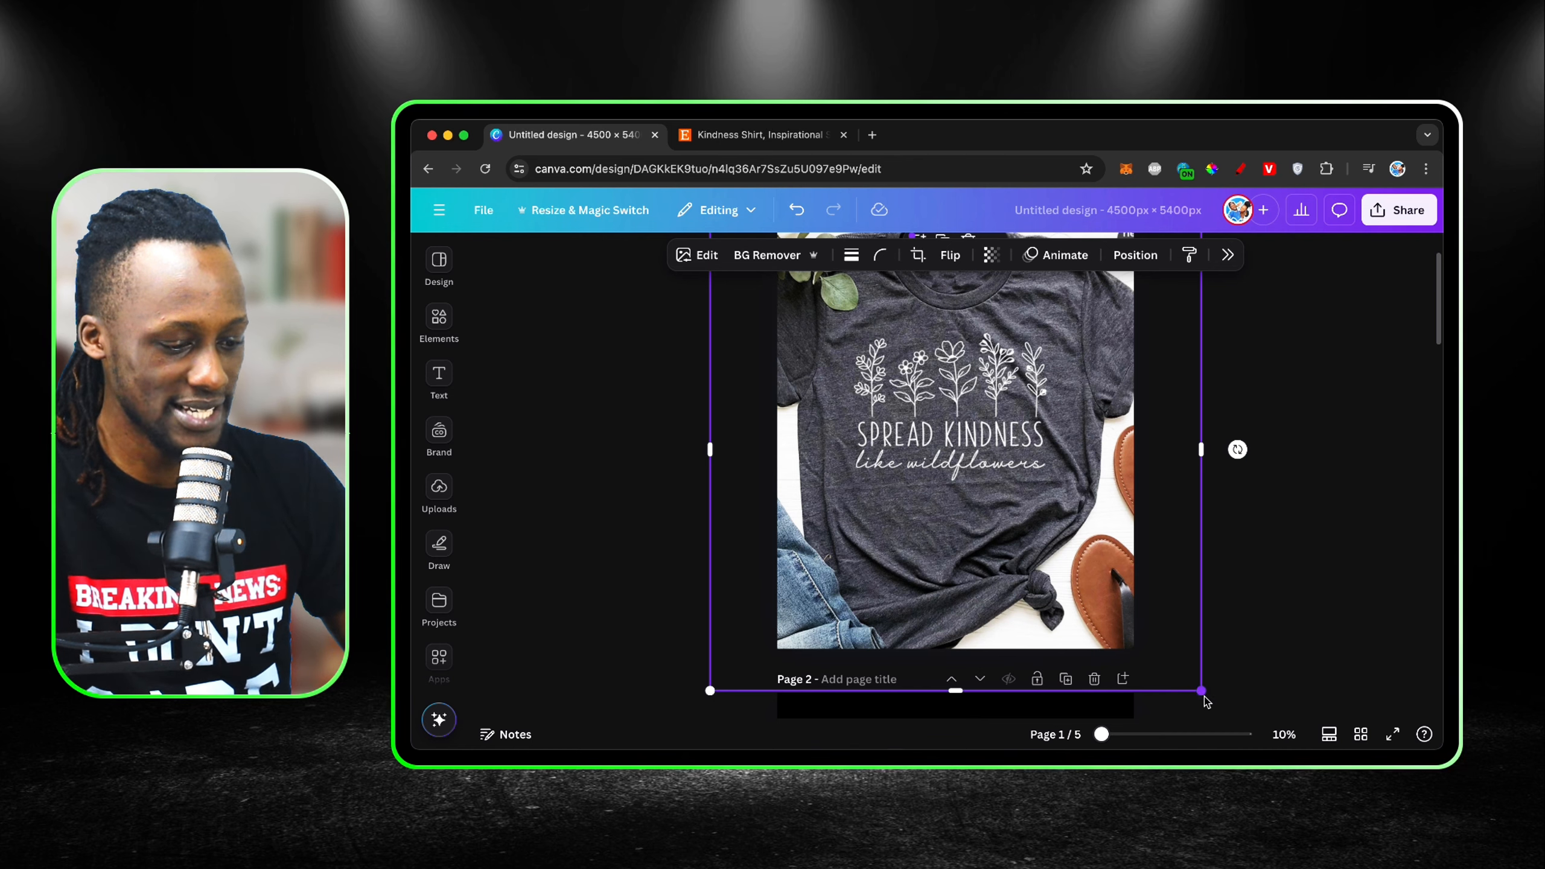
{"action": "left_click_drag", "start_coordinate": [1202, 693], "coordinate": [1328, 748]}
{"action": "left_click_drag", "start_coordinate": [986, 485], "coordinate": [943, 446]}
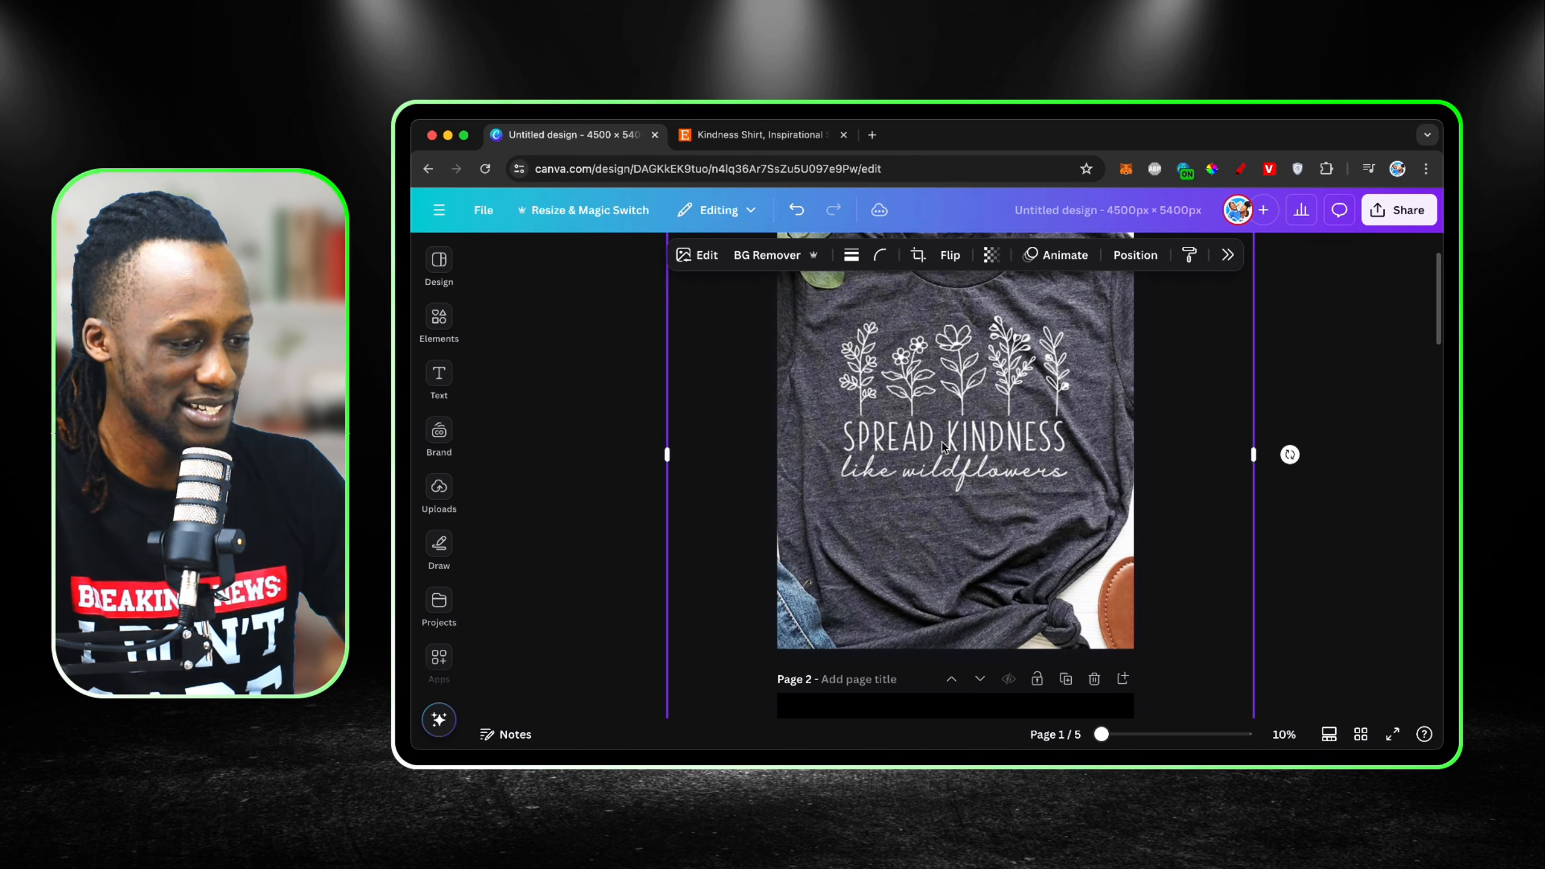
Step: Search the elements library for "wild flowers black and white"
{"action": "left_click", "coordinate": [438, 310]}
{"action": "left_click", "coordinate": [551, 264]}
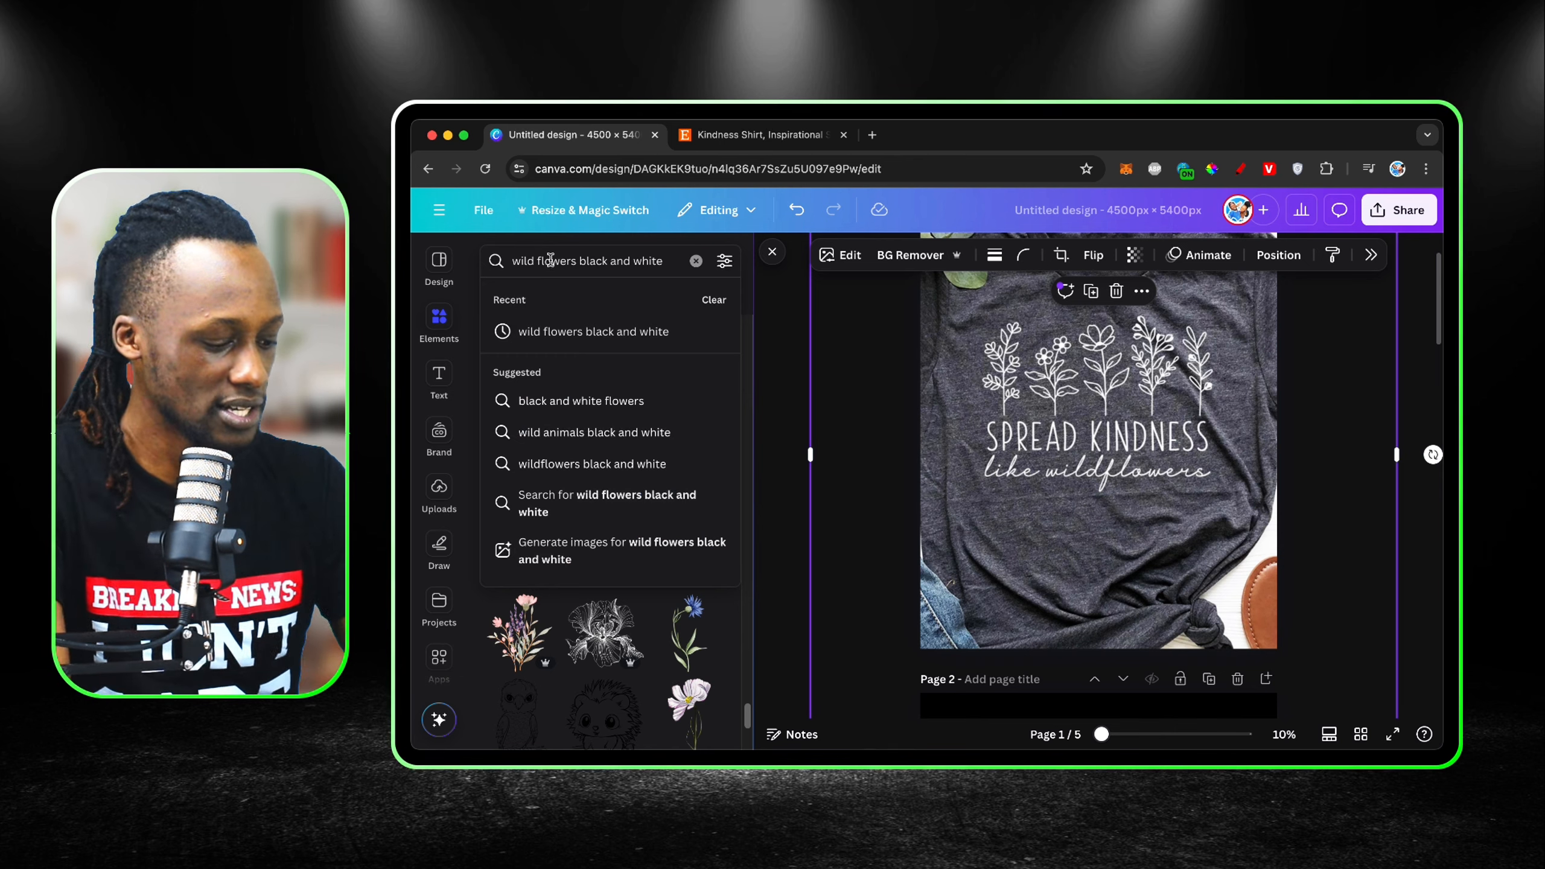
{"action": "key", "text": "super+a"}
{"action": "key", "text": "BackSpace"}
{"action": "type", "text": "w"}
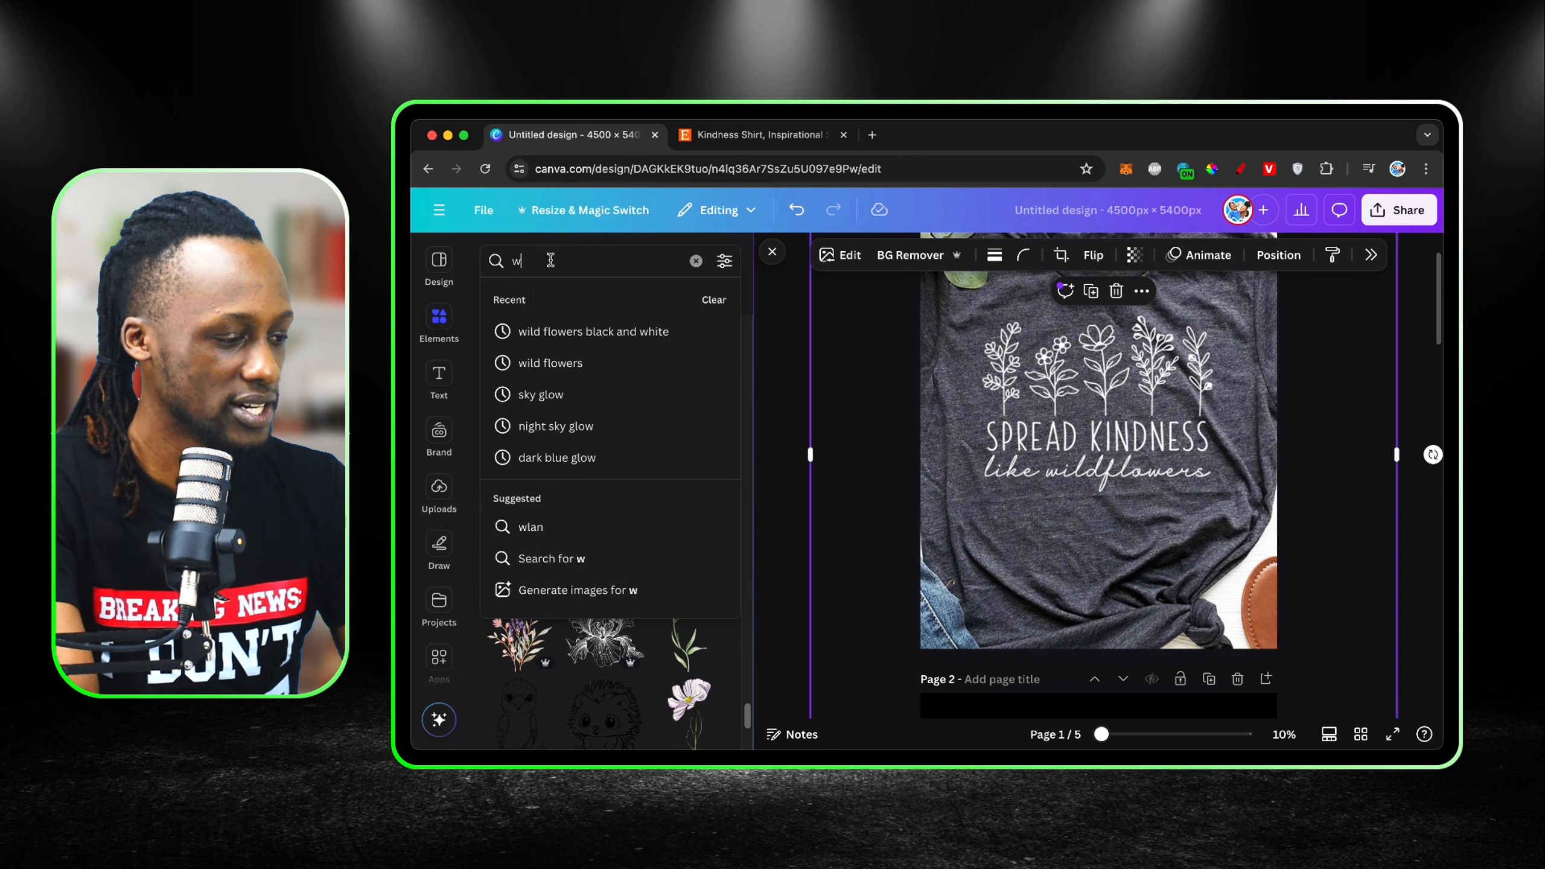
{"action": "type", "text": "il"}
{"action": "left_click", "coordinate": [595, 332]}
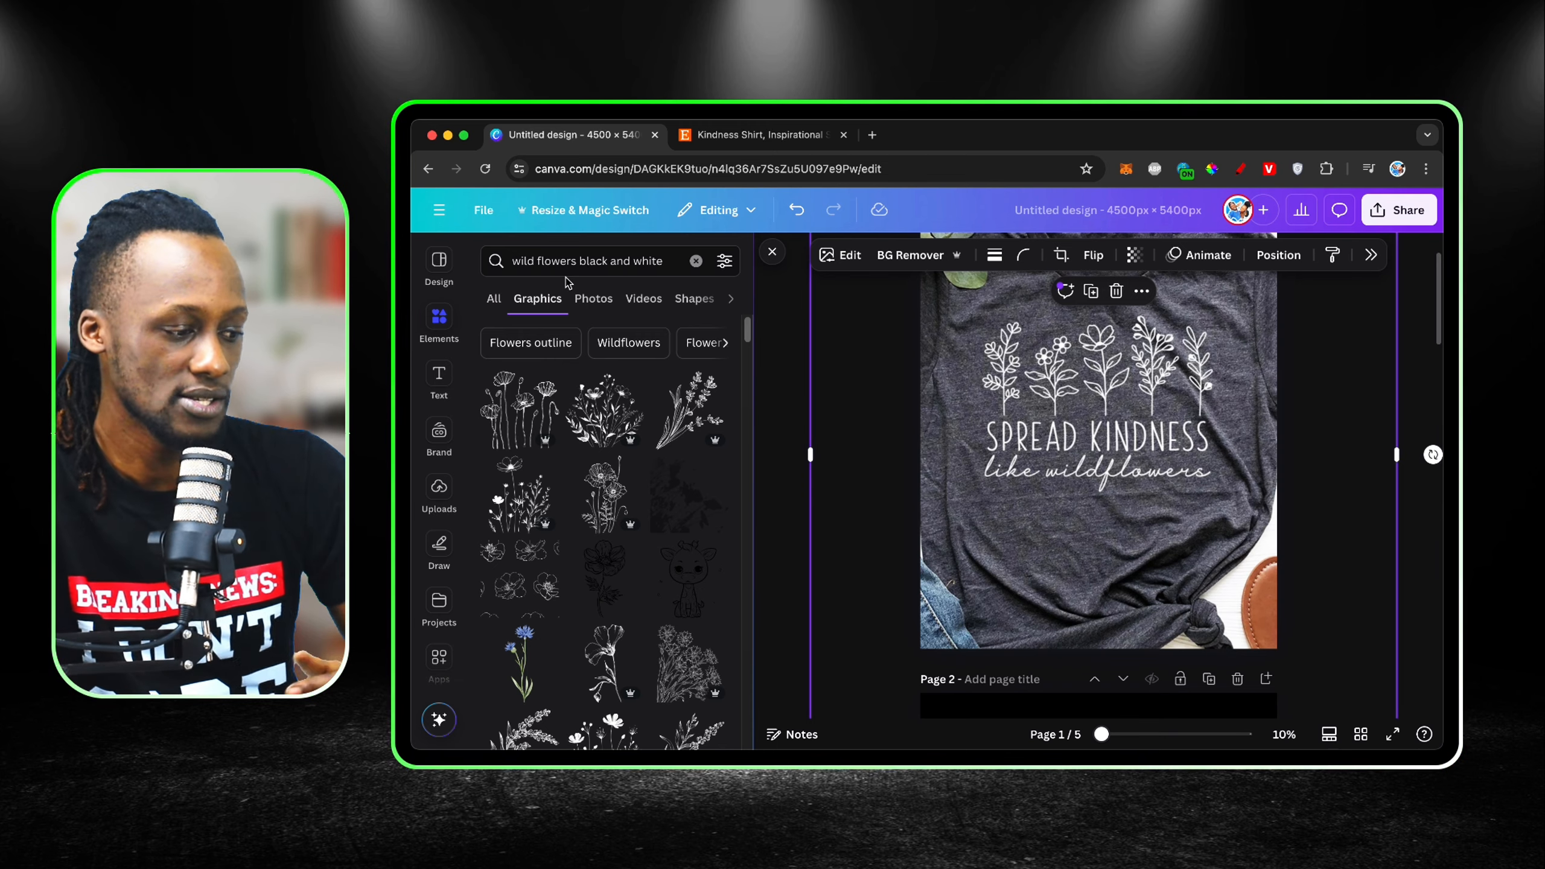
Step: Change the graphics search to "wild flowers vector"
{"action": "left_click", "coordinate": [657, 262]}
{"action": "left_click_drag", "start_coordinate": [658, 262], "coordinate": [561, 262]}
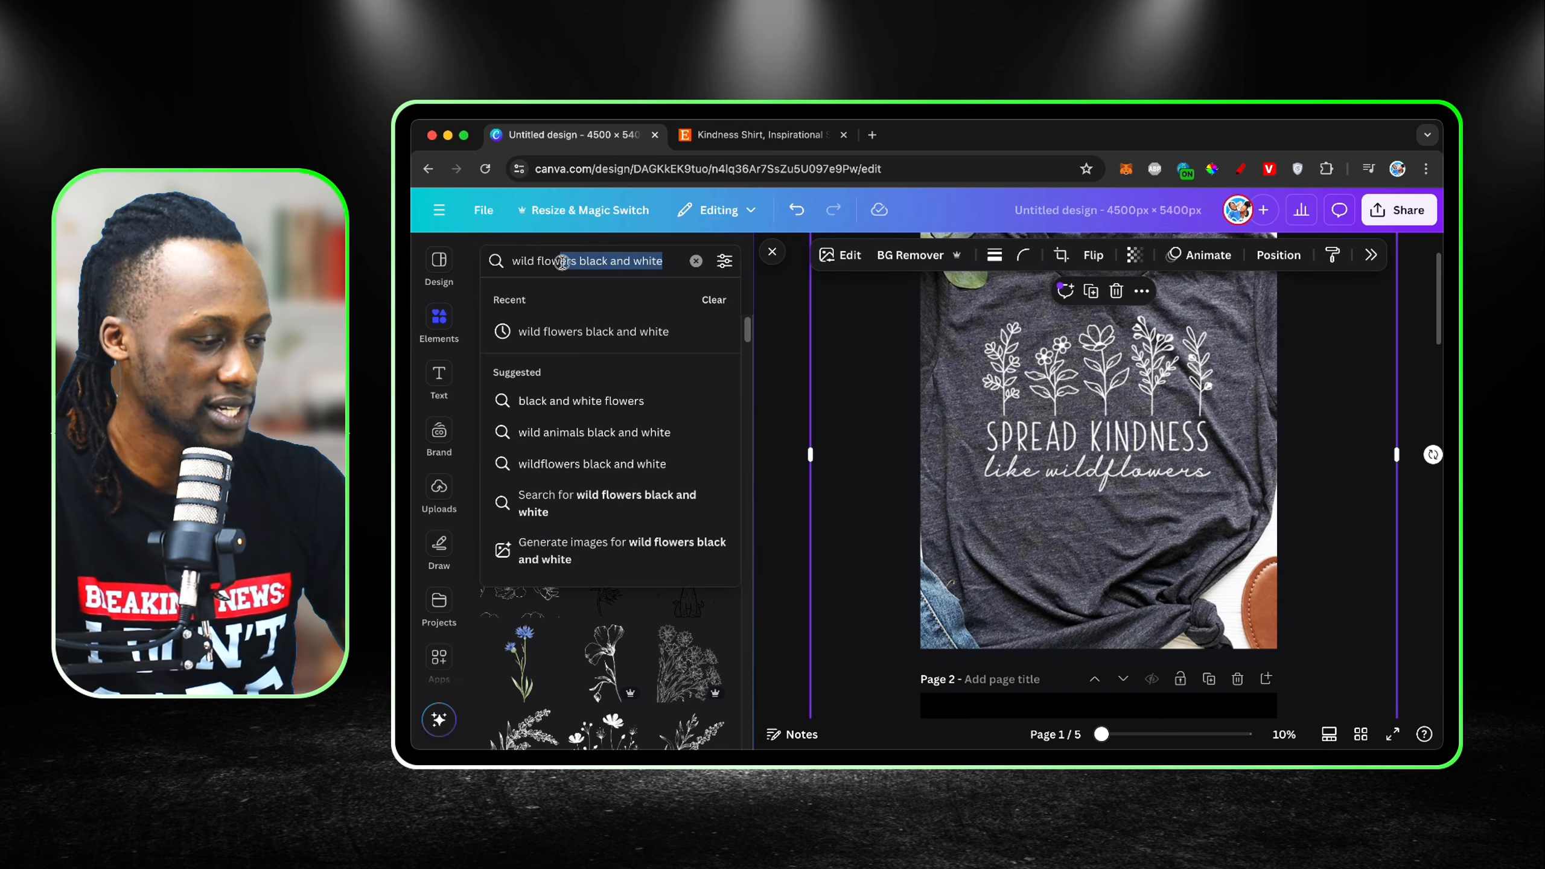
{"action": "type", "text": "vect"}
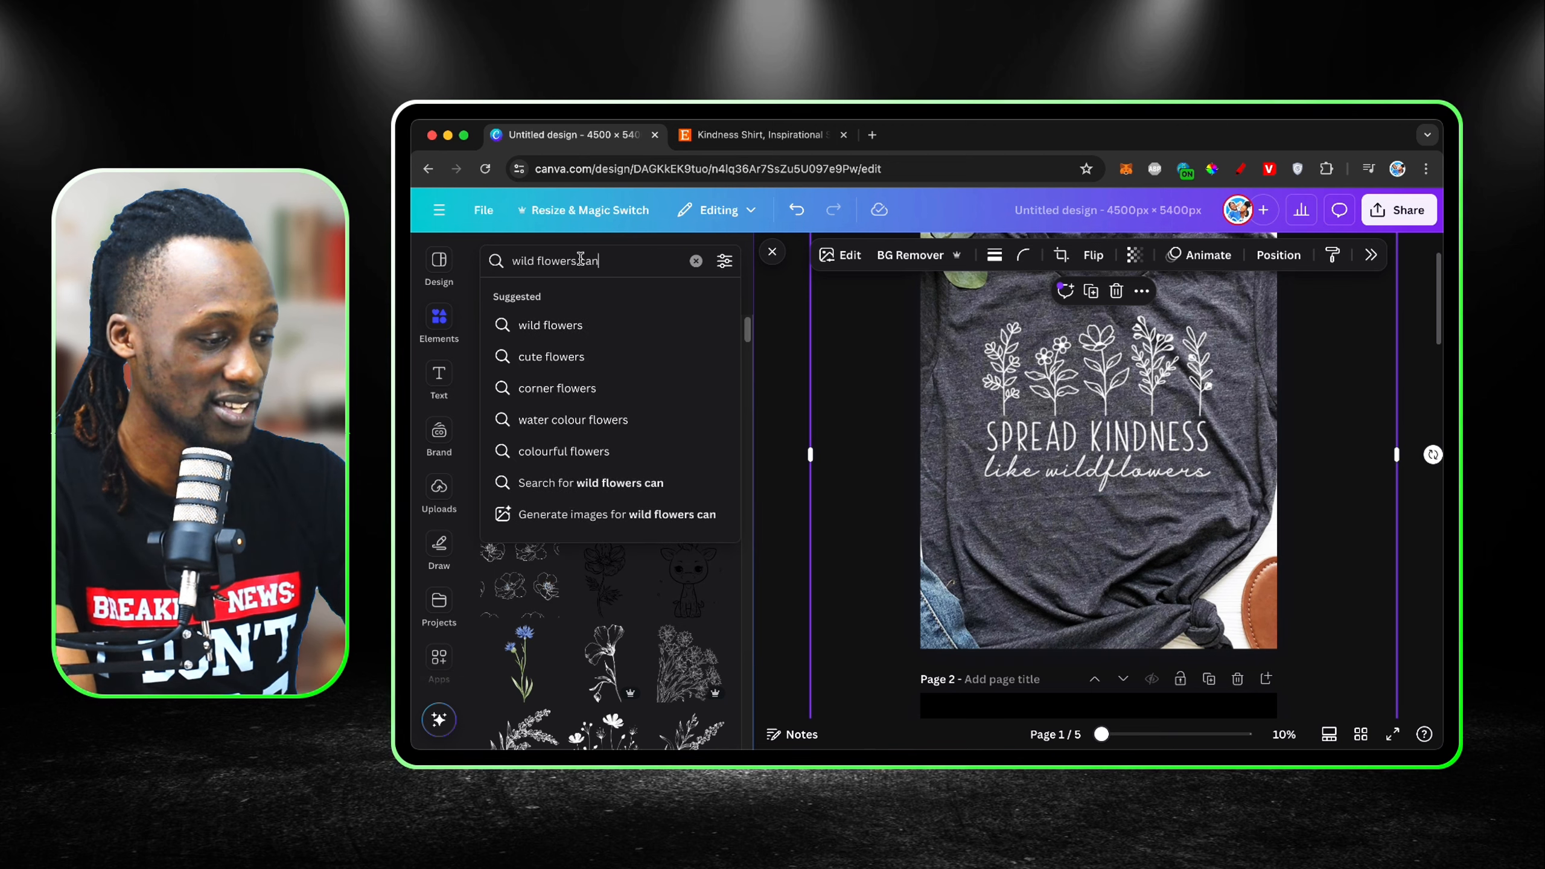
{"action": "type", "text": "or"}
{"action": "key", "text": "Return"}
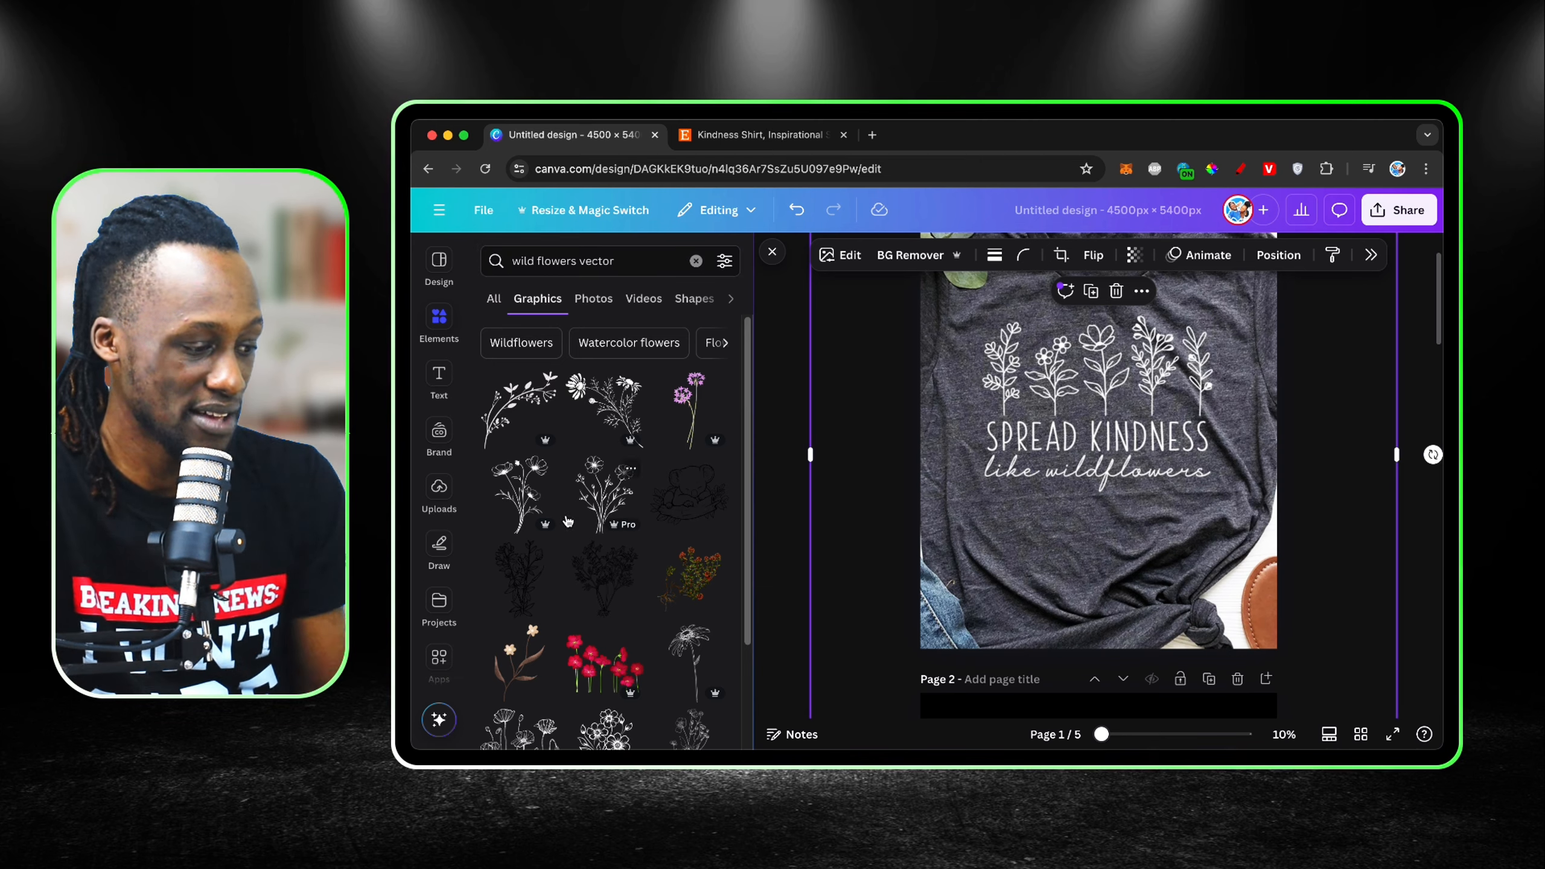
Step: Add a single-stem wildflower outline graphic from the results, then shrink, tilt and place it over the shirt's leftmost flower
{"action": "scroll", "coordinate": [579, 542], "scroll_direction": "down", "scroll_amount": 5}
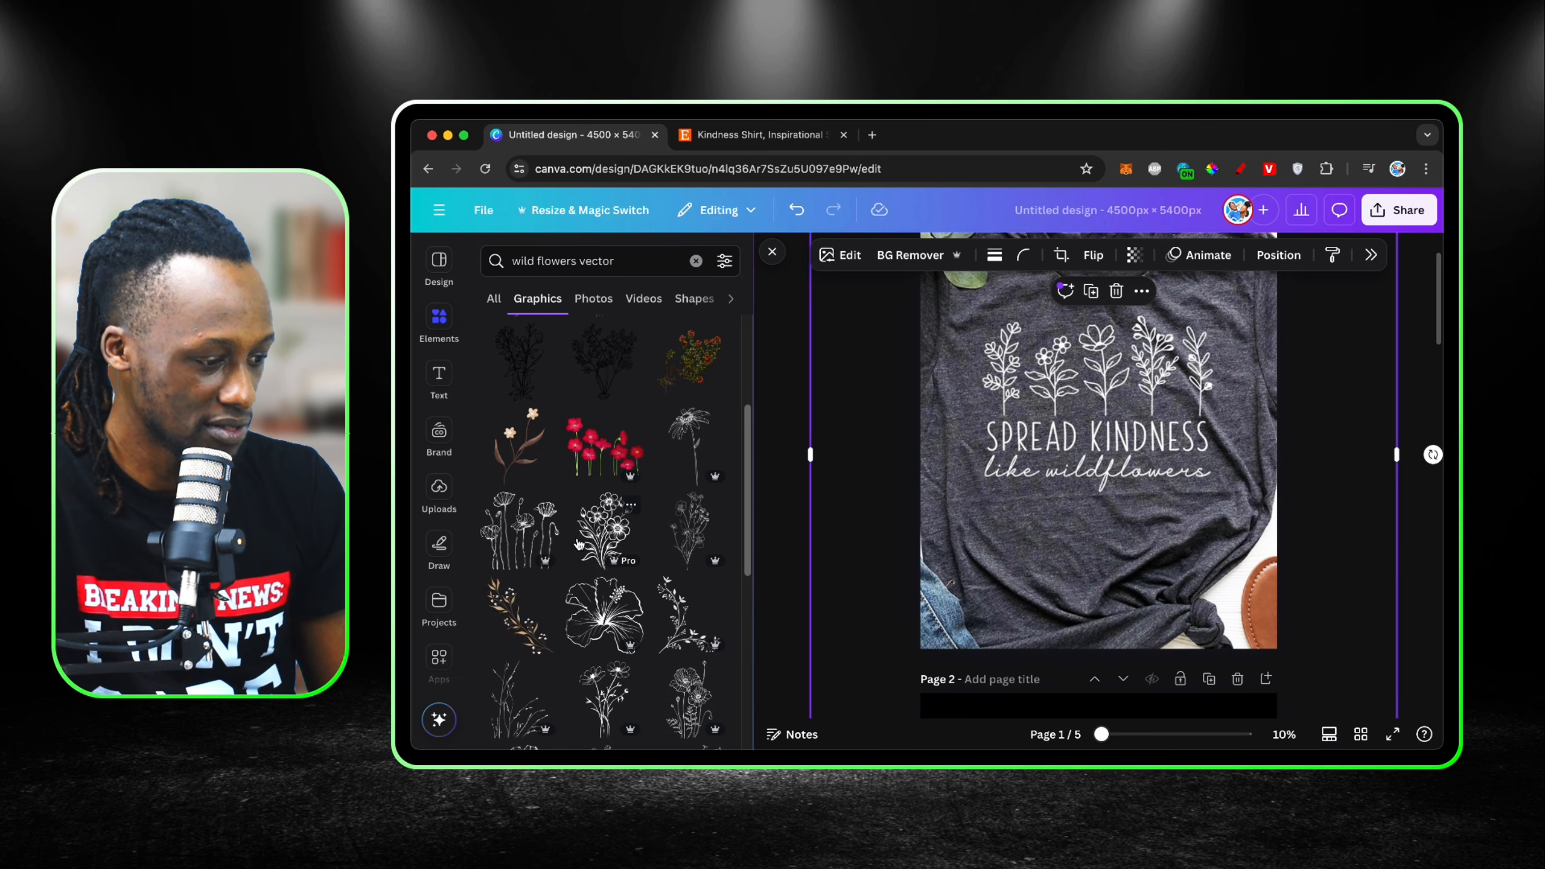
{"action": "scroll", "coordinate": [579, 544], "scroll_direction": "down", "scroll_amount": 2}
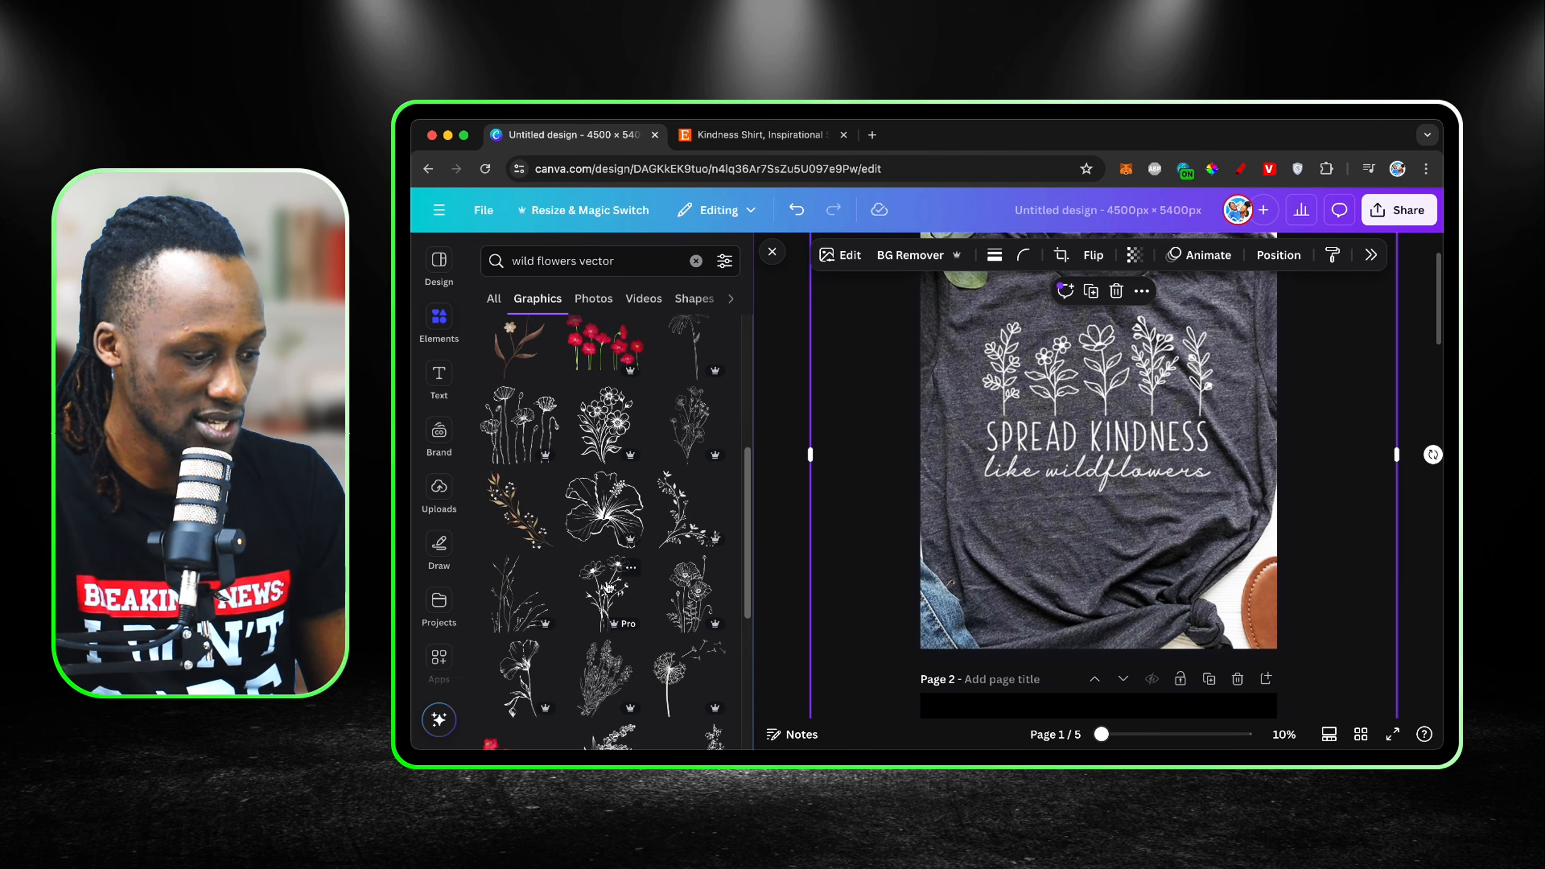
{"action": "scroll", "coordinate": [609, 586], "scroll_direction": "down", "scroll_amount": 2}
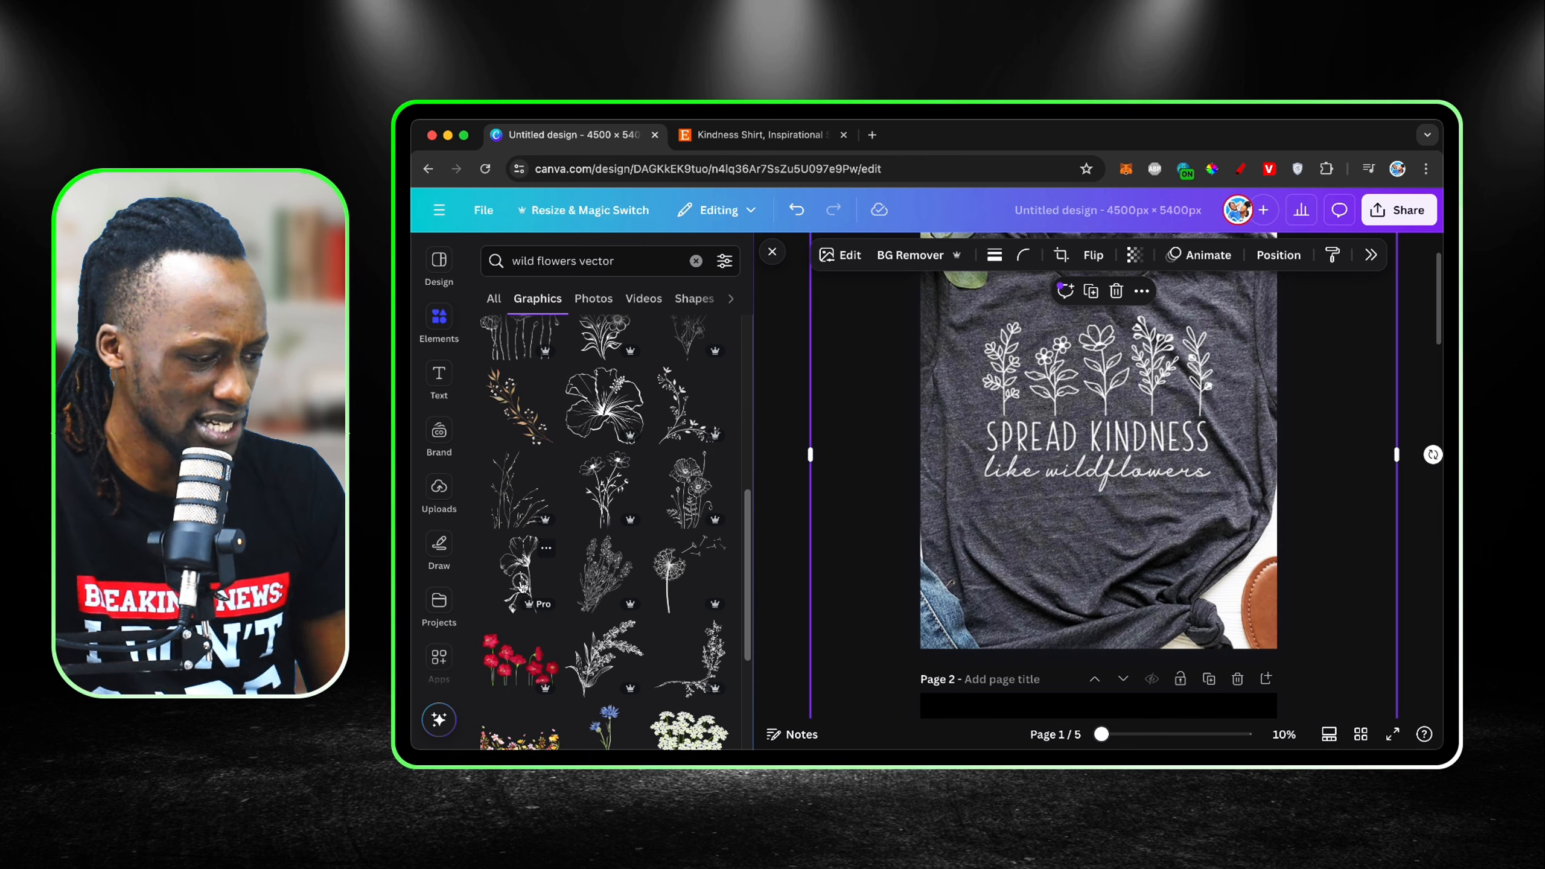
{"action": "left_click", "coordinate": [522, 586]}
{"action": "left_click_drag", "start_coordinate": [1149, 526], "coordinate": [1093, 463]}
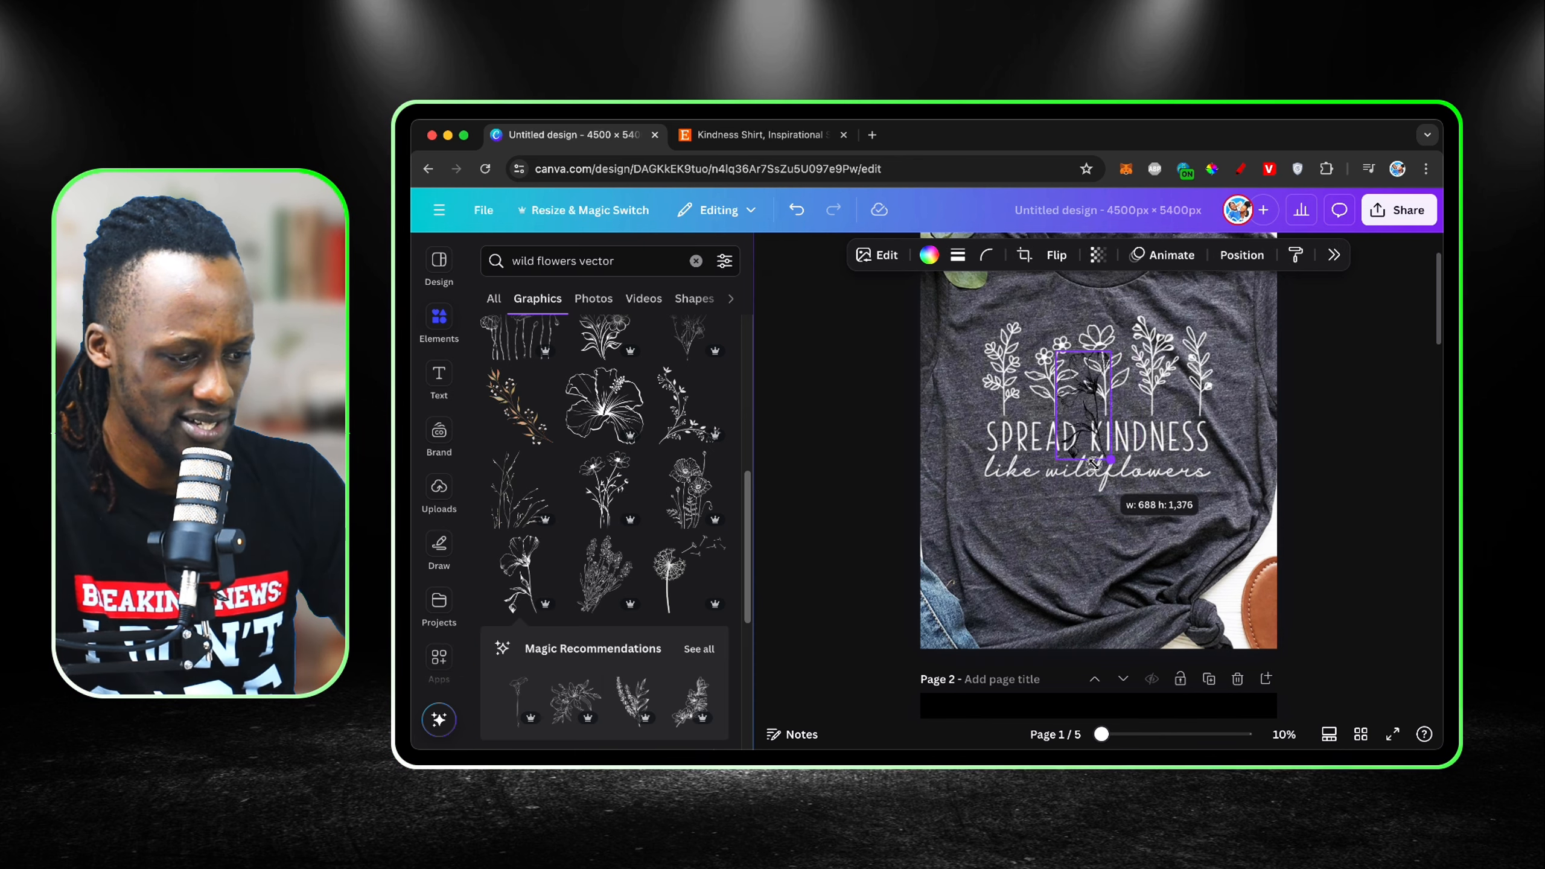
{"action": "left_click_drag", "start_coordinate": [1075, 390], "coordinate": [1000, 365]}
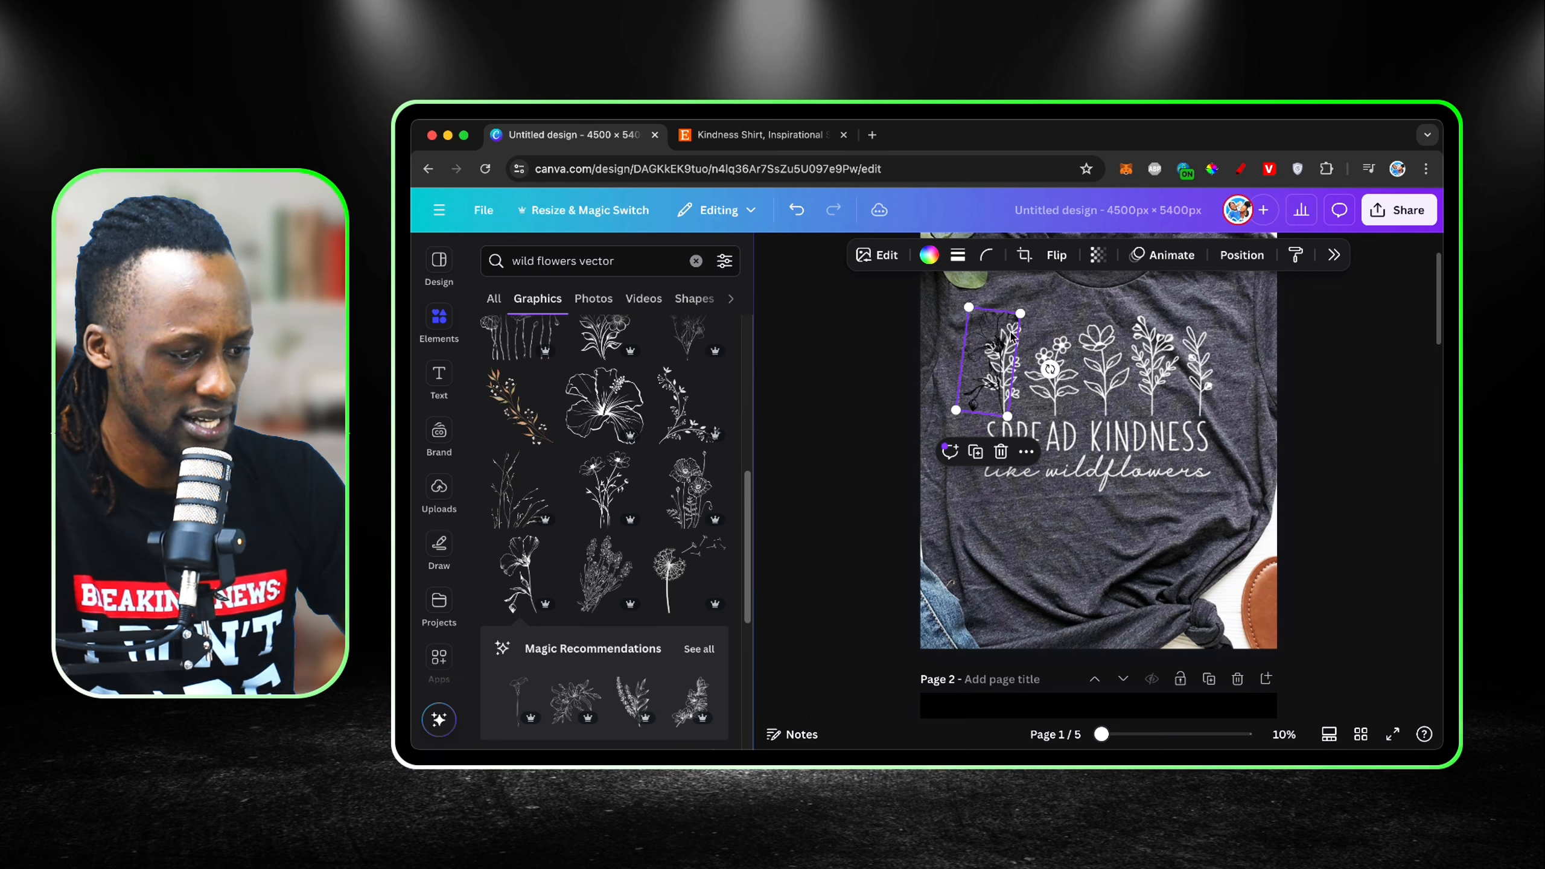
{"action": "left_click_drag", "start_coordinate": [1018, 313], "coordinate": [1009, 361]}
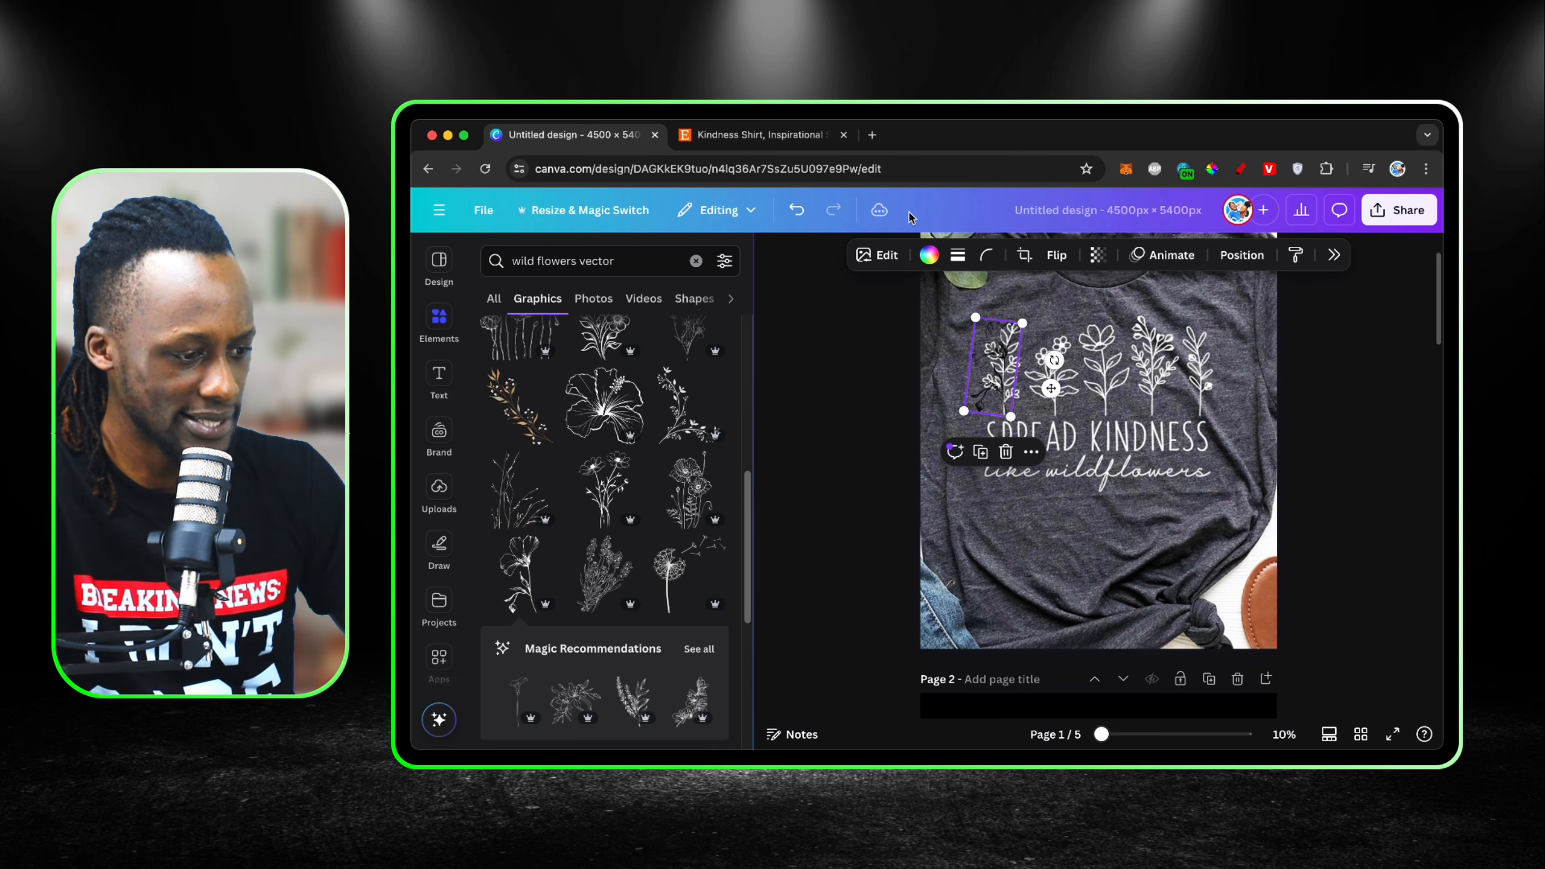
Step: Set the colour of the placed wildflower graphic to white
{"action": "left_click", "coordinate": [929, 255]}
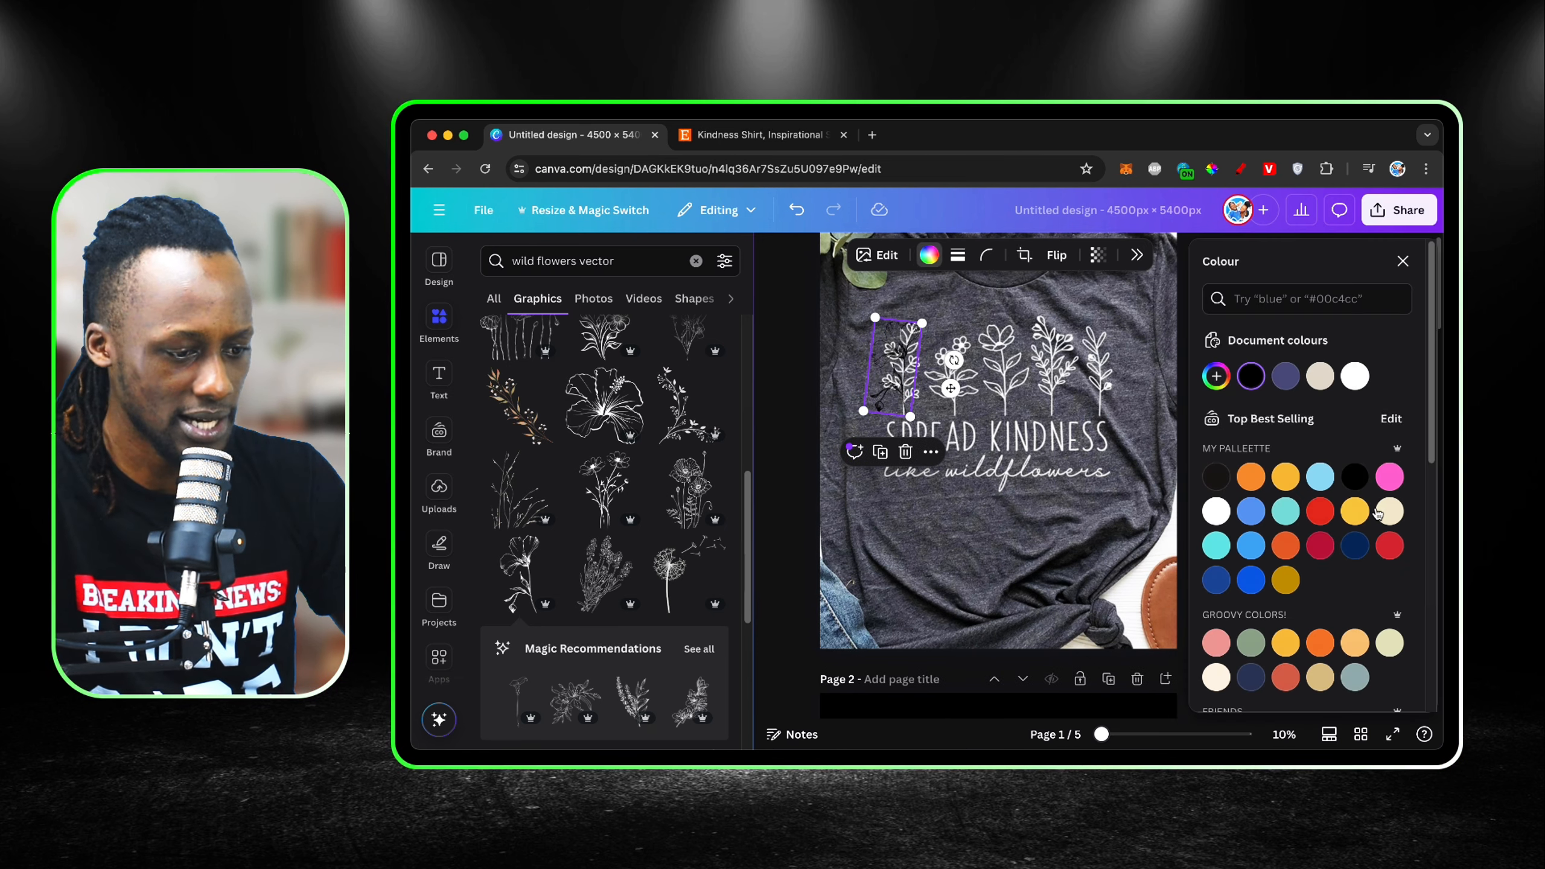
{"action": "left_click", "coordinate": [1355, 376]}
{"action": "left_click", "coordinate": [1404, 262]}
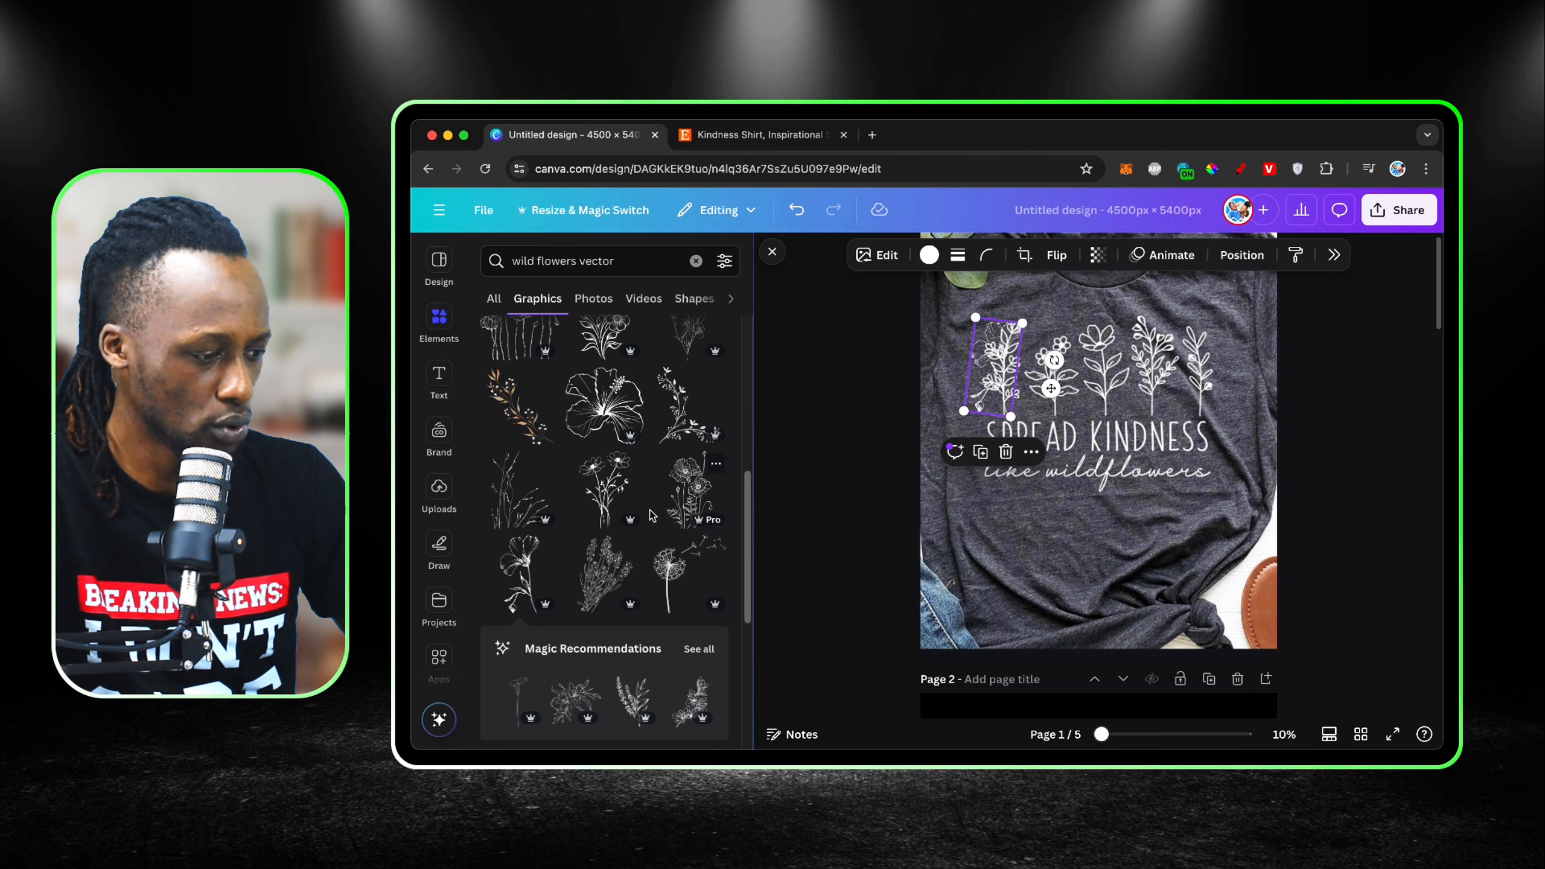
Step: Add a branching multi-bloom wildflower outline from the results, then shrink and place it over the shirt's middle flower
{"action": "scroll", "coordinate": [610, 496], "scroll_direction": "down", "scroll_amount": 5}
{"action": "scroll", "coordinate": [611, 496], "scroll_direction": "up", "scroll_amount": 4}
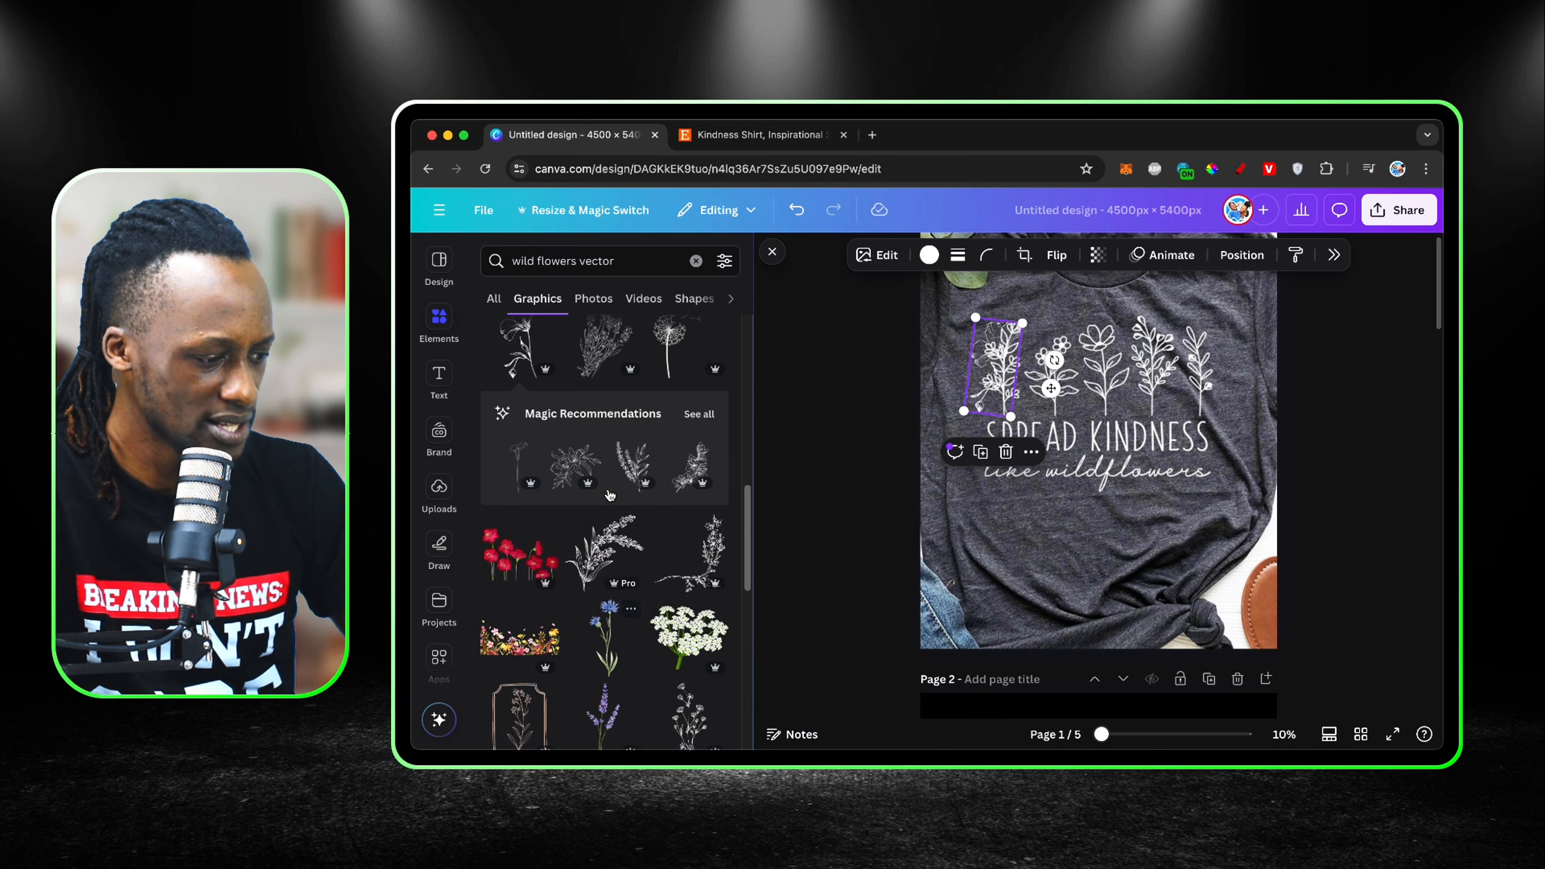
{"action": "scroll", "coordinate": [610, 496], "scroll_direction": "up", "scroll_amount": 5}
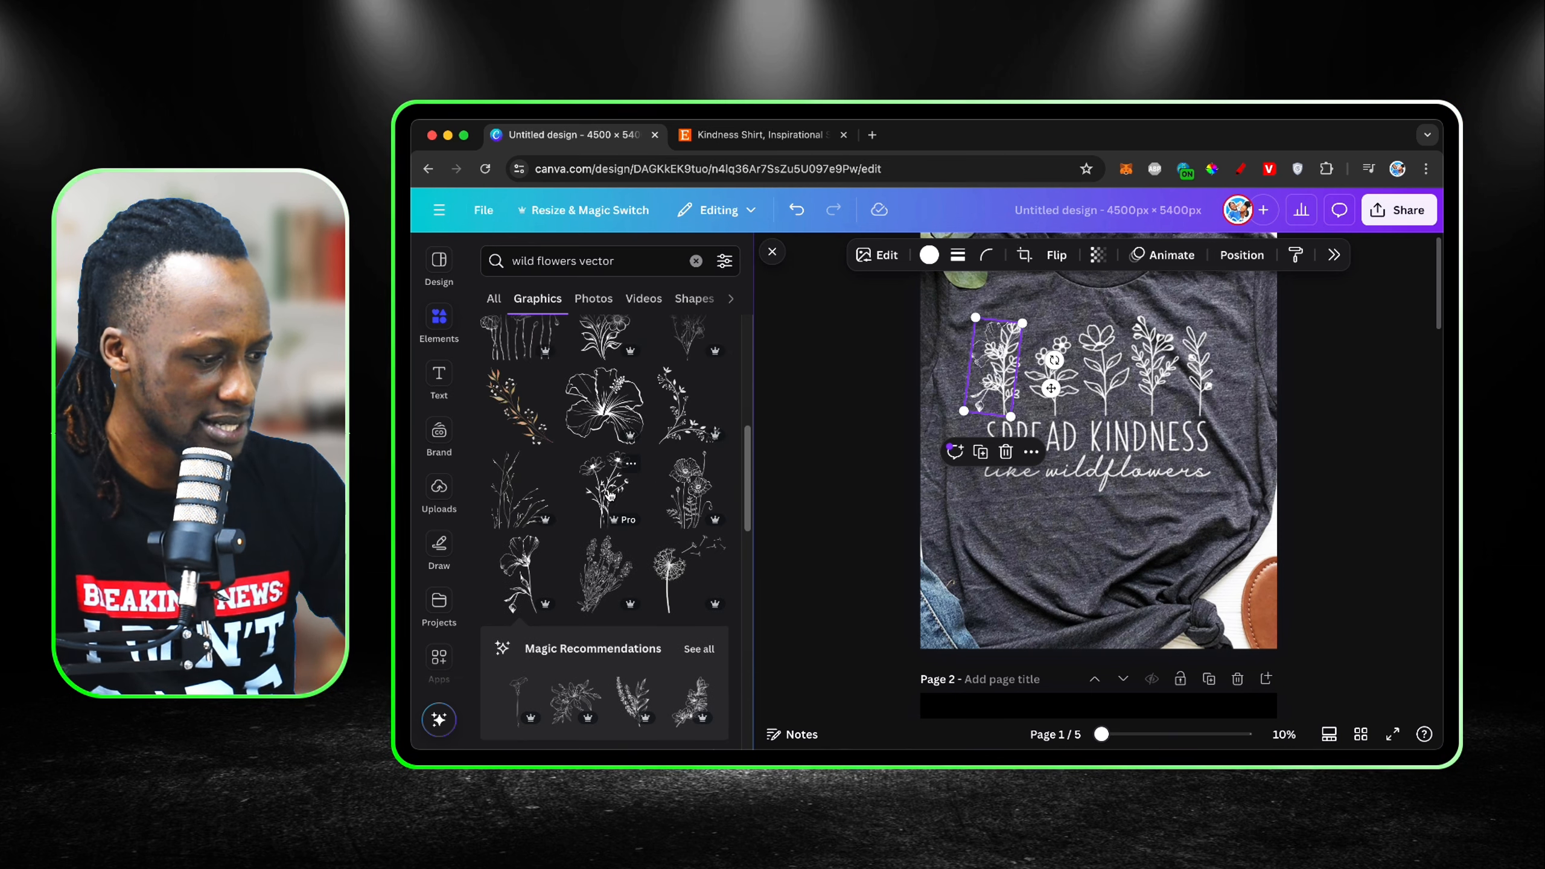
{"action": "scroll", "coordinate": [611, 496], "scroll_direction": "down", "scroll_amount": 4}
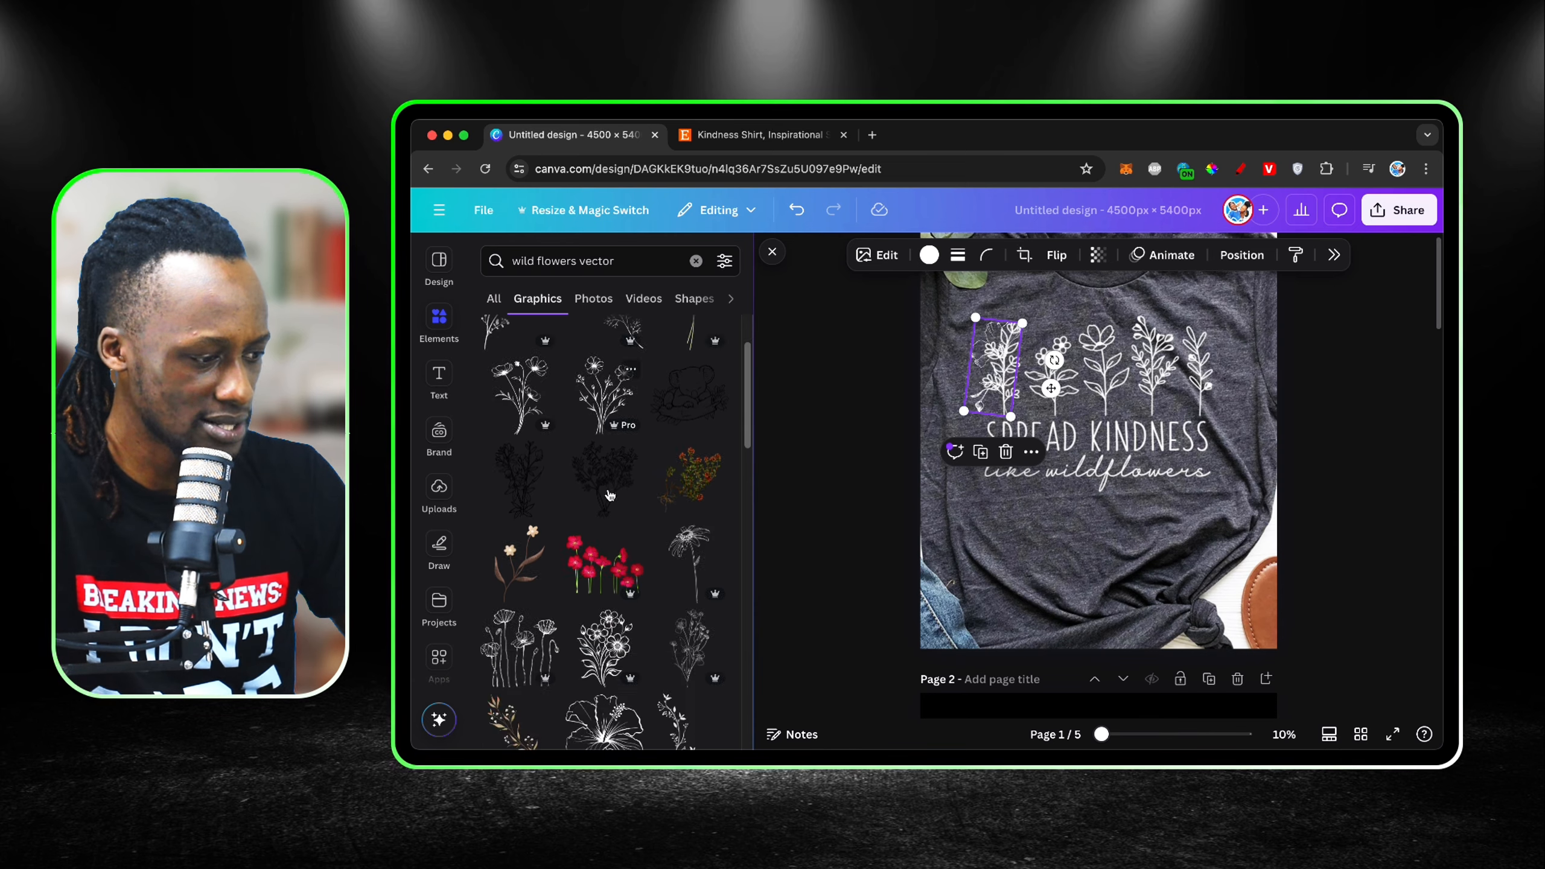
{"action": "scroll", "coordinate": [610, 493], "scroll_direction": "up", "scroll_amount": 1}
{"action": "scroll", "coordinate": [610, 493], "scroll_direction": "down", "scroll_amount": 6}
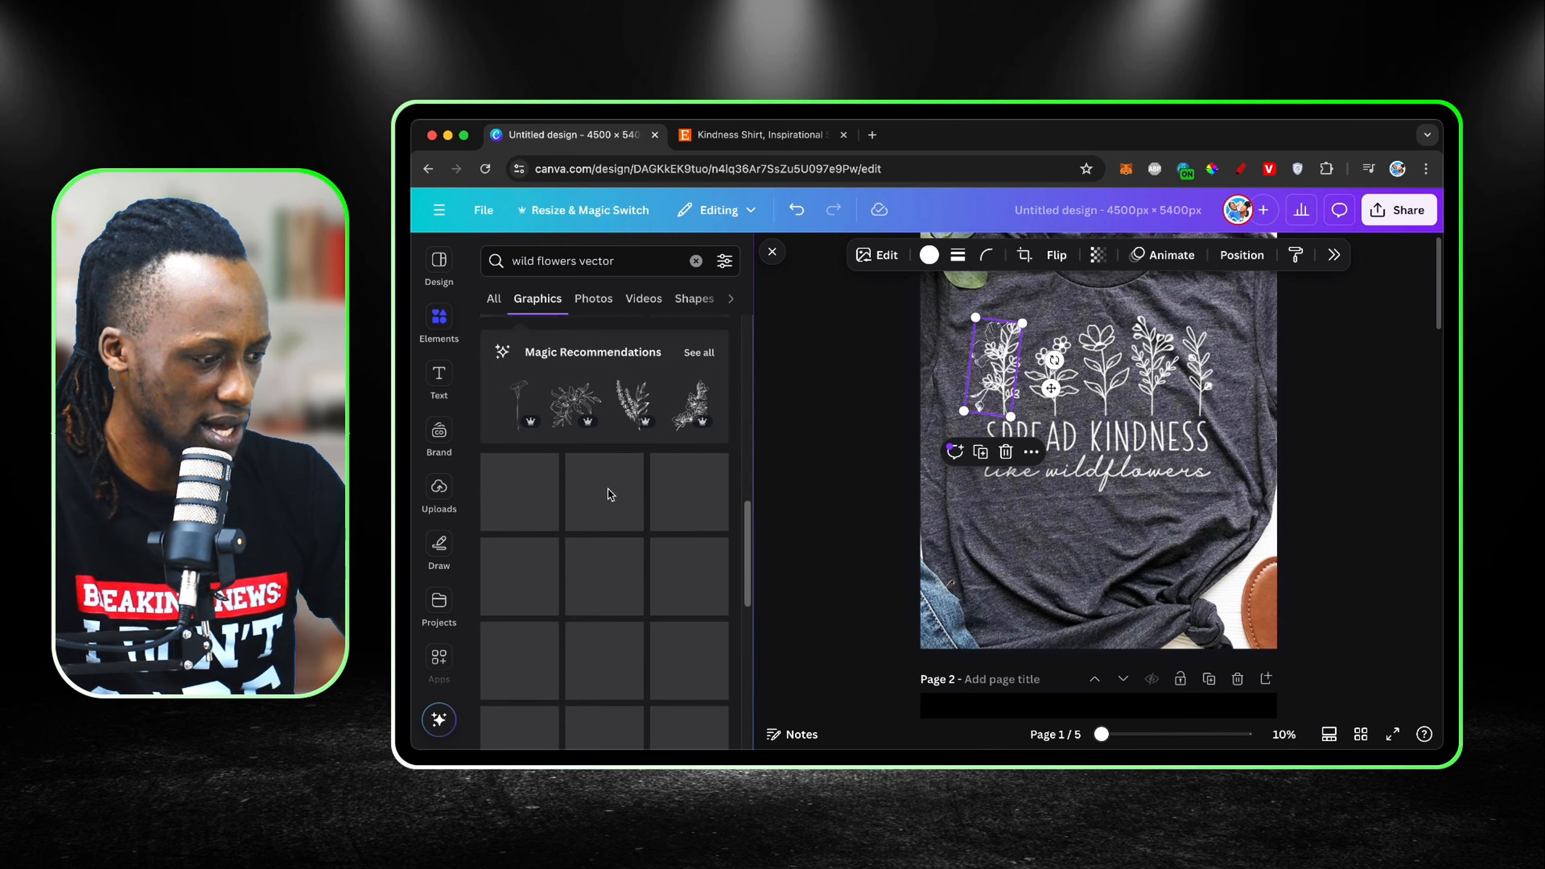
{"action": "scroll", "coordinate": [609, 493], "scroll_direction": "up", "scroll_amount": 7}
{"action": "scroll", "coordinate": [610, 496], "scroll_direction": "up", "scroll_amount": 4}
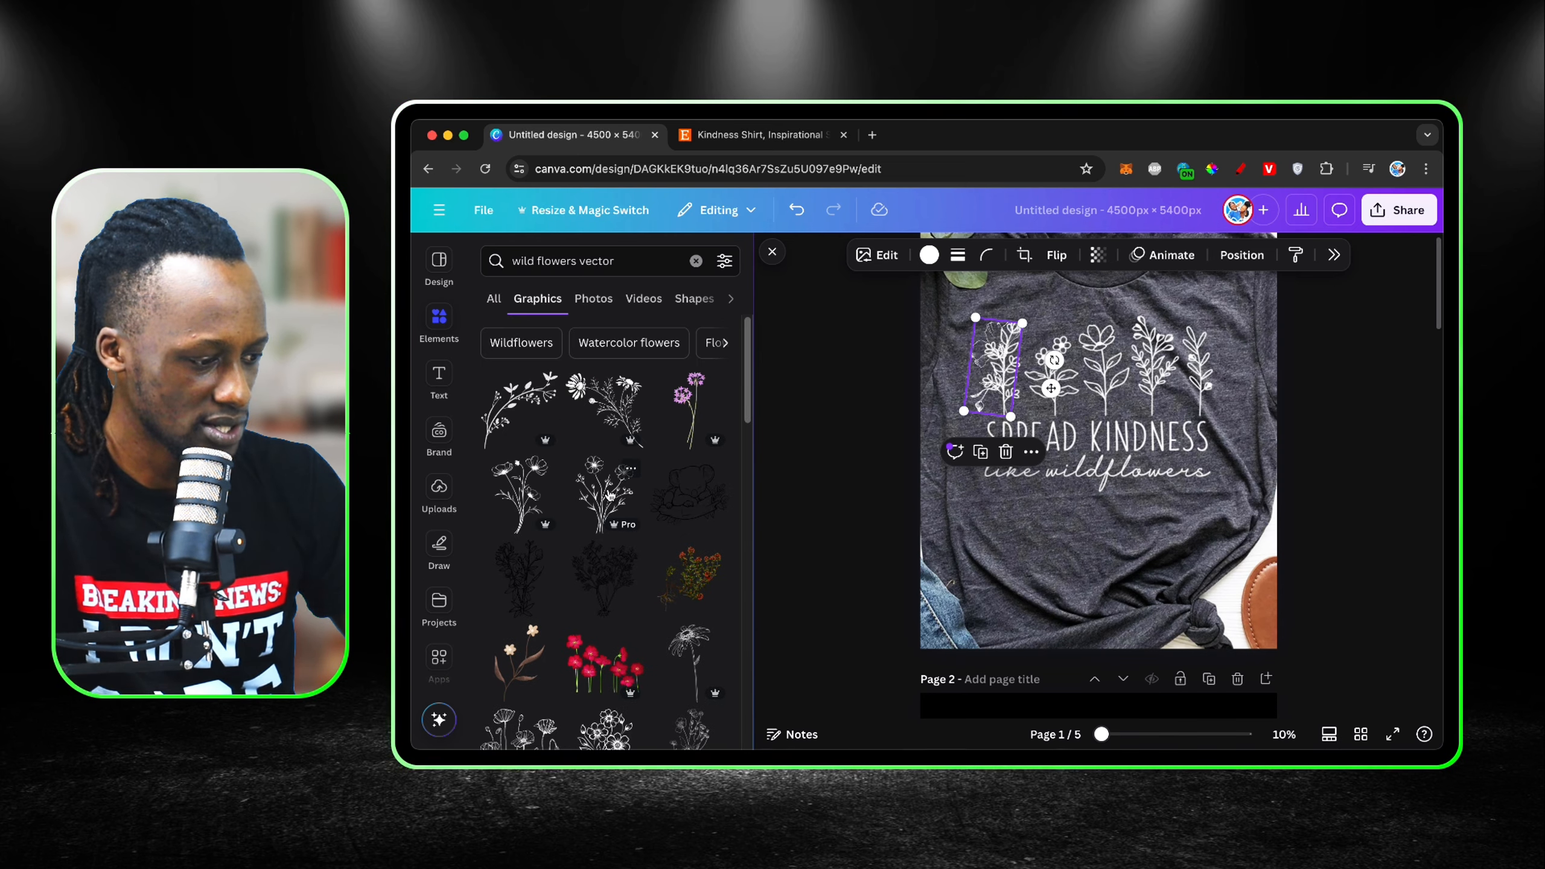
{"action": "left_click", "coordinate": [610, 496]}
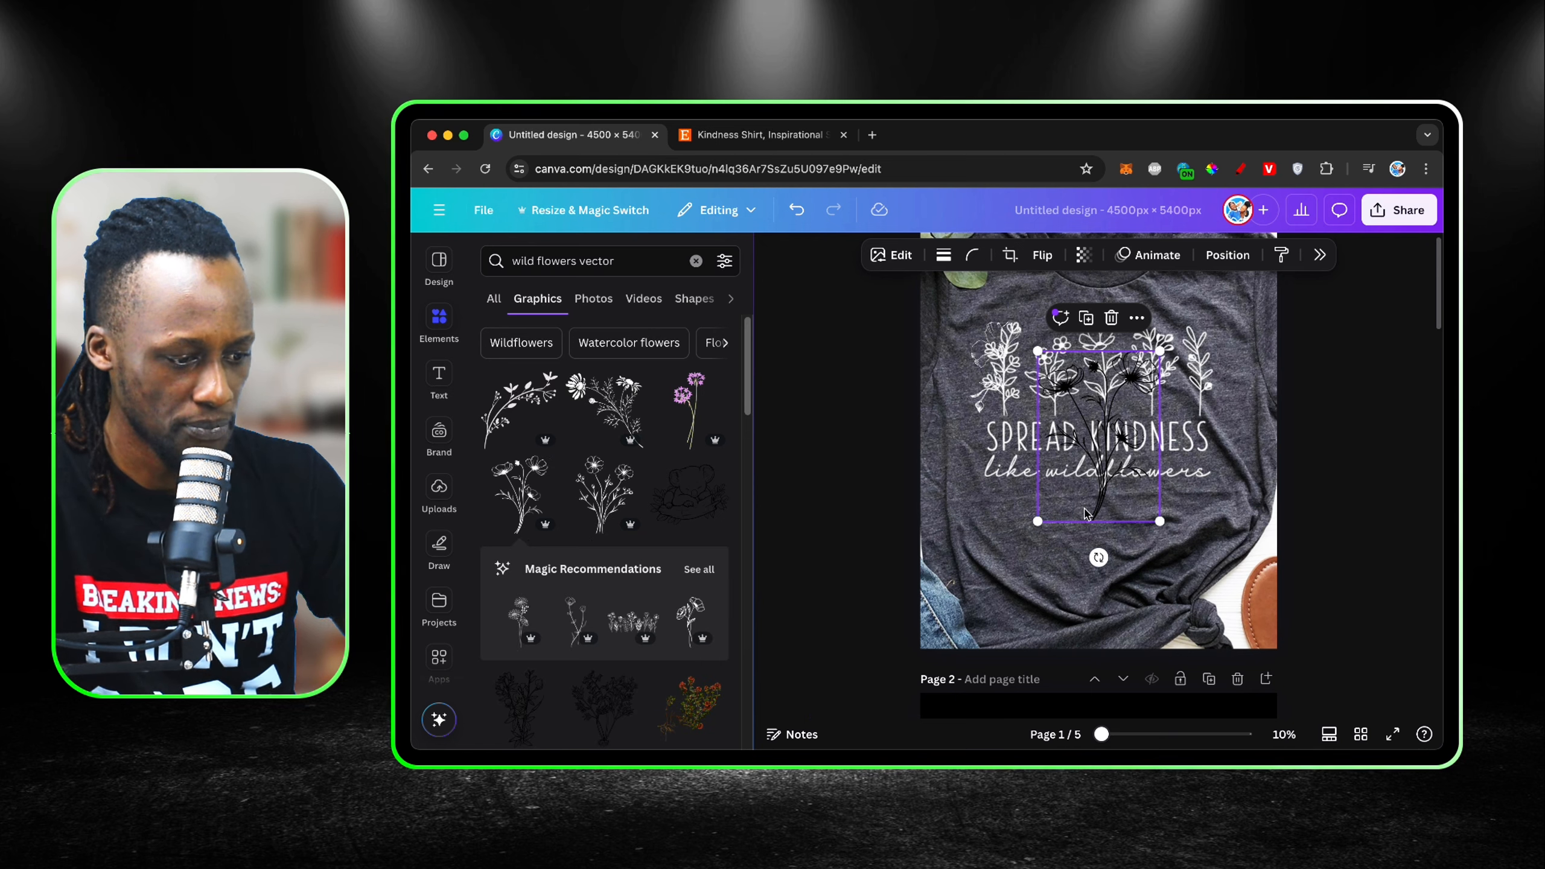
{"action": "left_click_drag", "start_coordinate": [1038, 521], "coordinate": [1107, 366]}
{"action": "left_click_drag", "start_coordinate": [1150, 312], "coordinate": [1153, 307]}
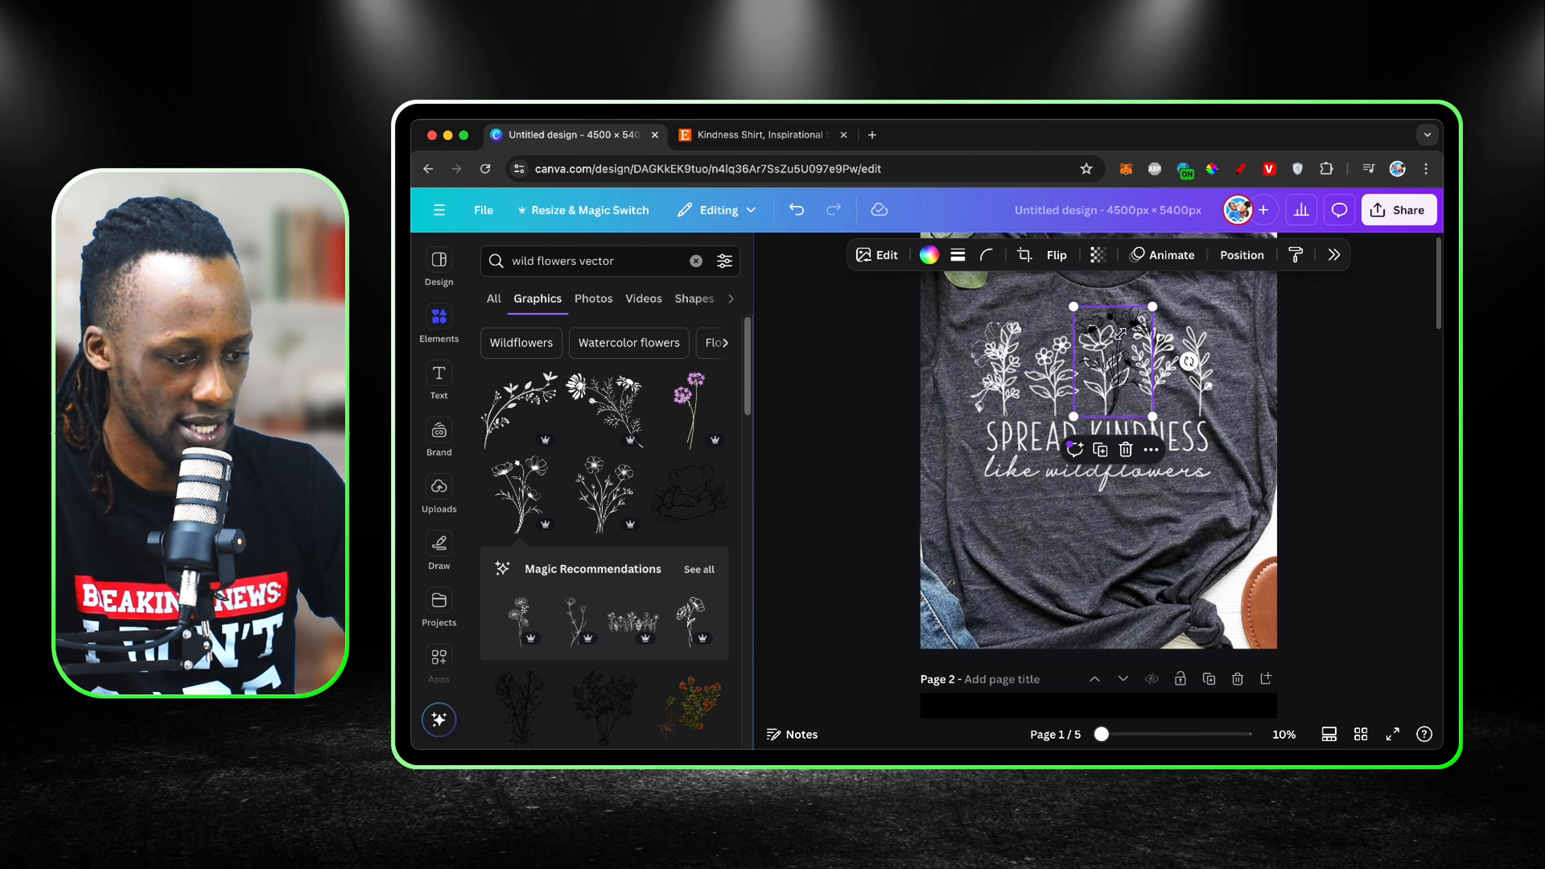
Step: Set the colour of the wildflower graphic over the middle flower to white
{"action": "left_click", "coordinate": [929, 254]}
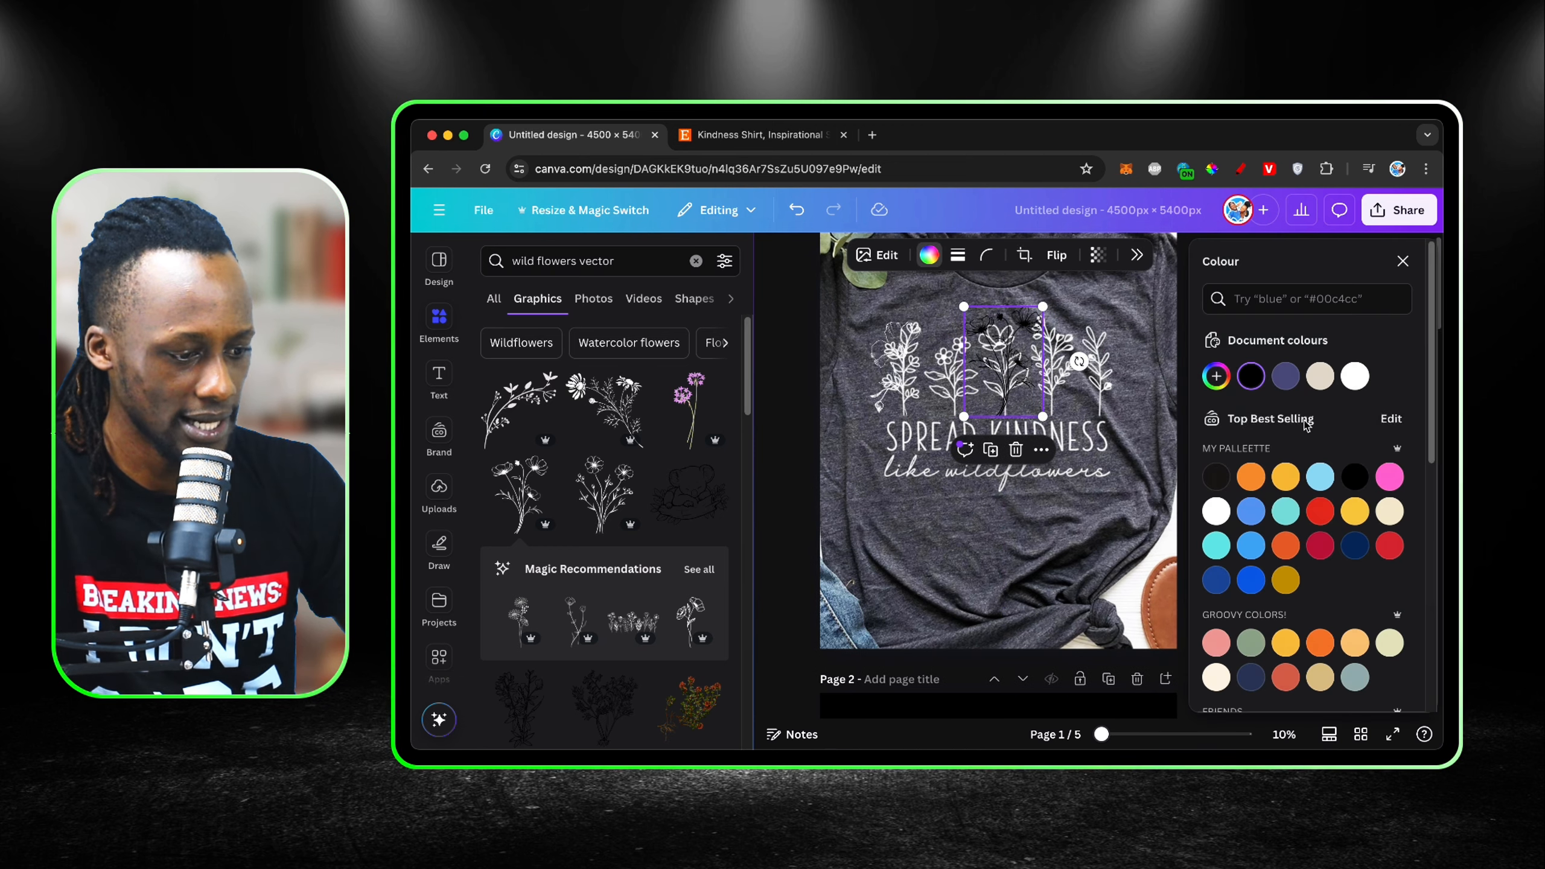
{"action": "left_click", "coordinate": [1356, 375]}
{"action": "left_click", "coordinate": [1403, 261]}
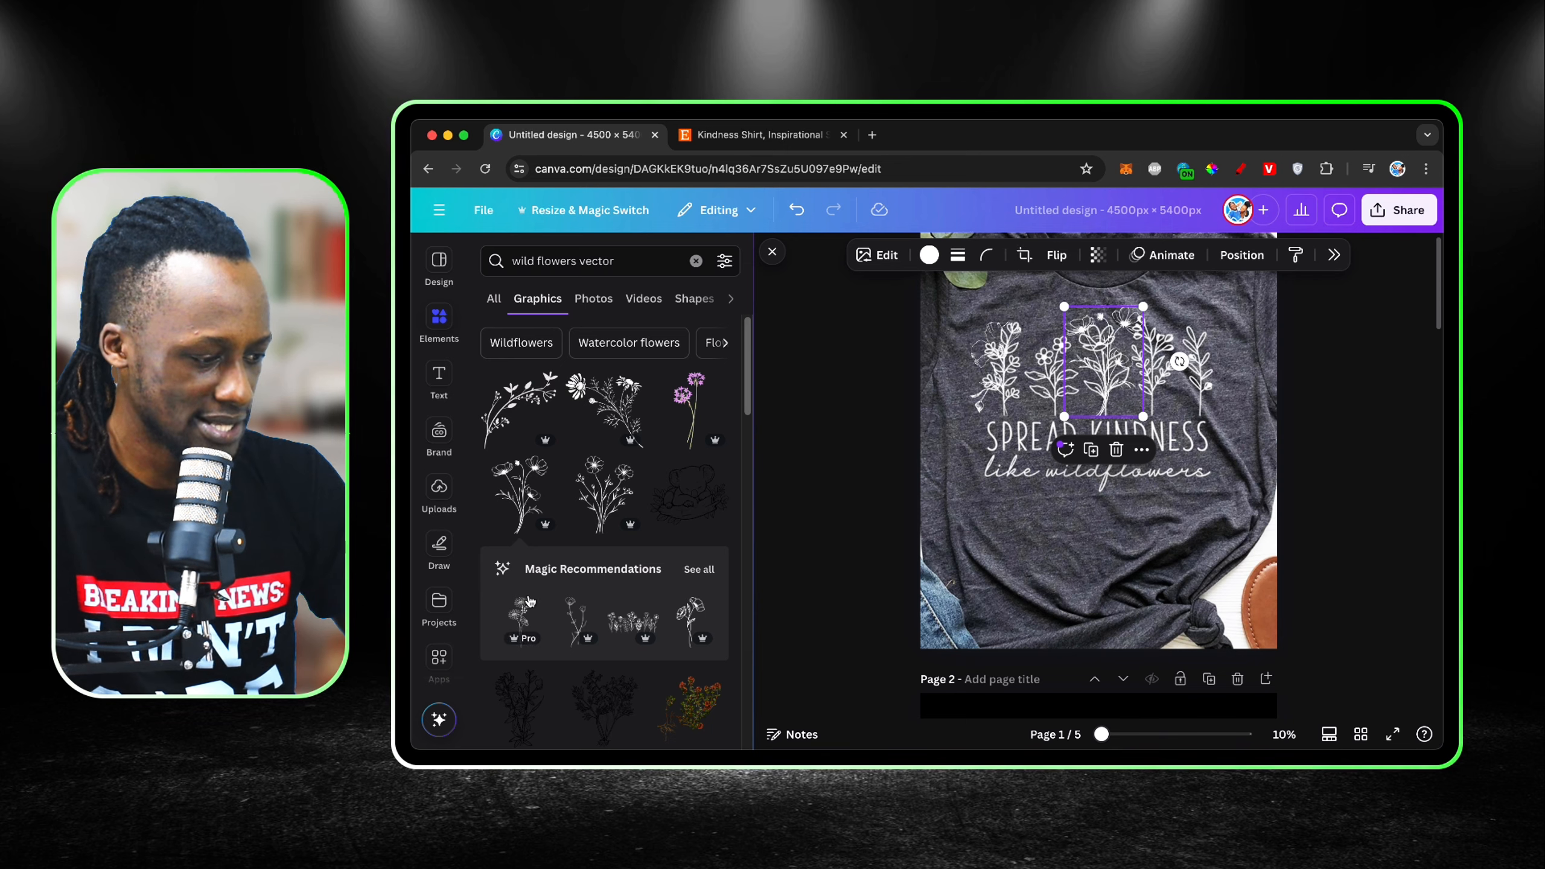
Step: From the full magic recommendations, add a bouquet-style wildflower, fit it over the shirt's rightmost flower and colour it white
{"action": "left_click", "coordinate": [697, 570]}
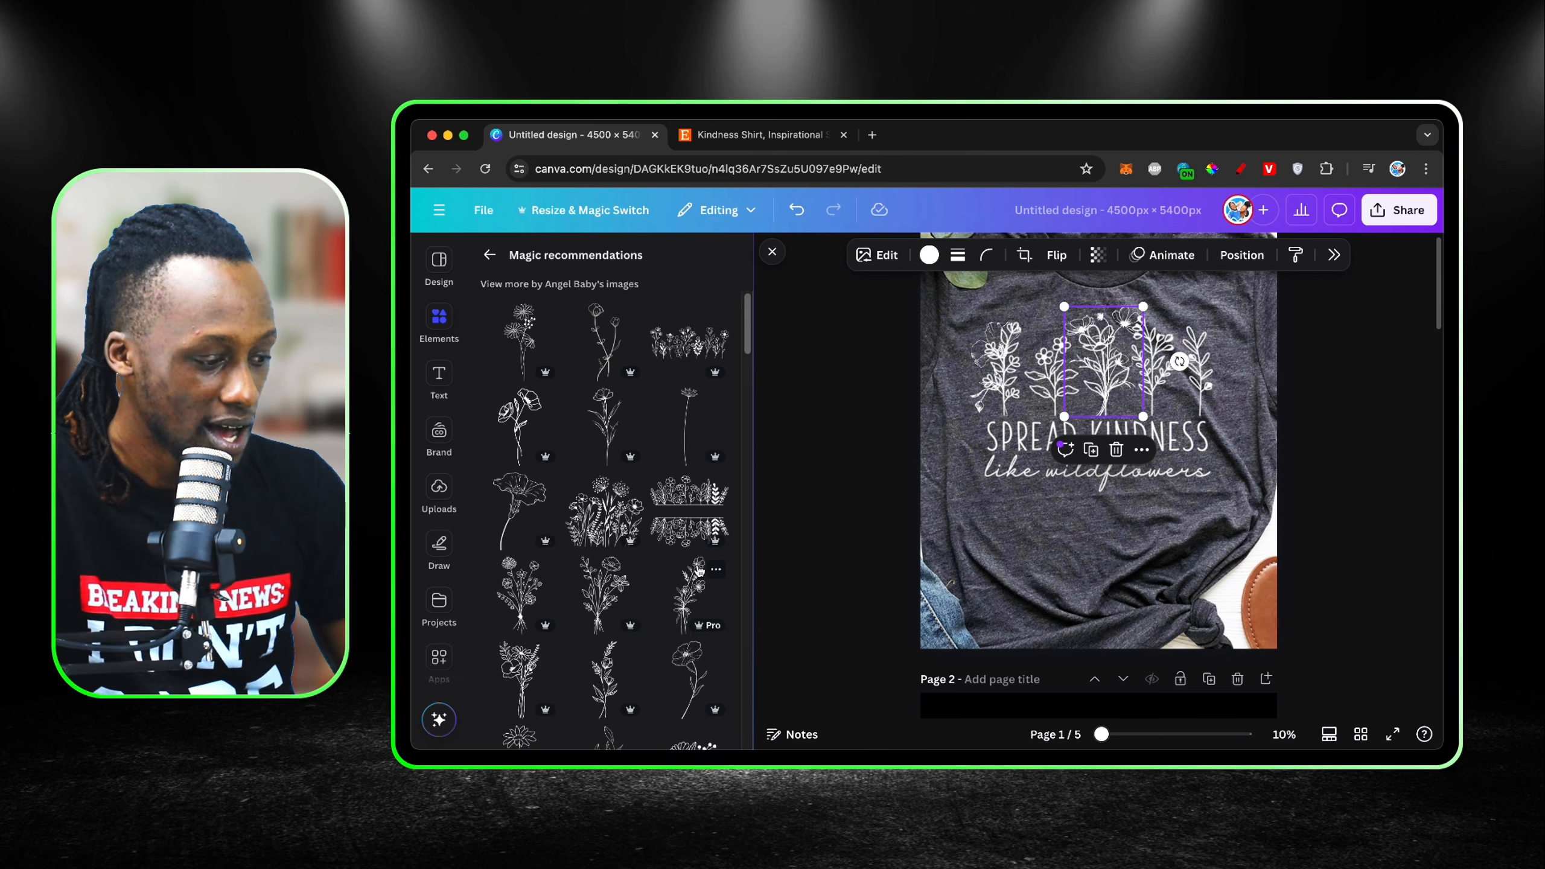
{"action": "scroll", "coordinate": [700, 570], "scroll_direction": "down", "scroll_amount": 2}
{"action": "left_click", "coordinate": [518, 544]}
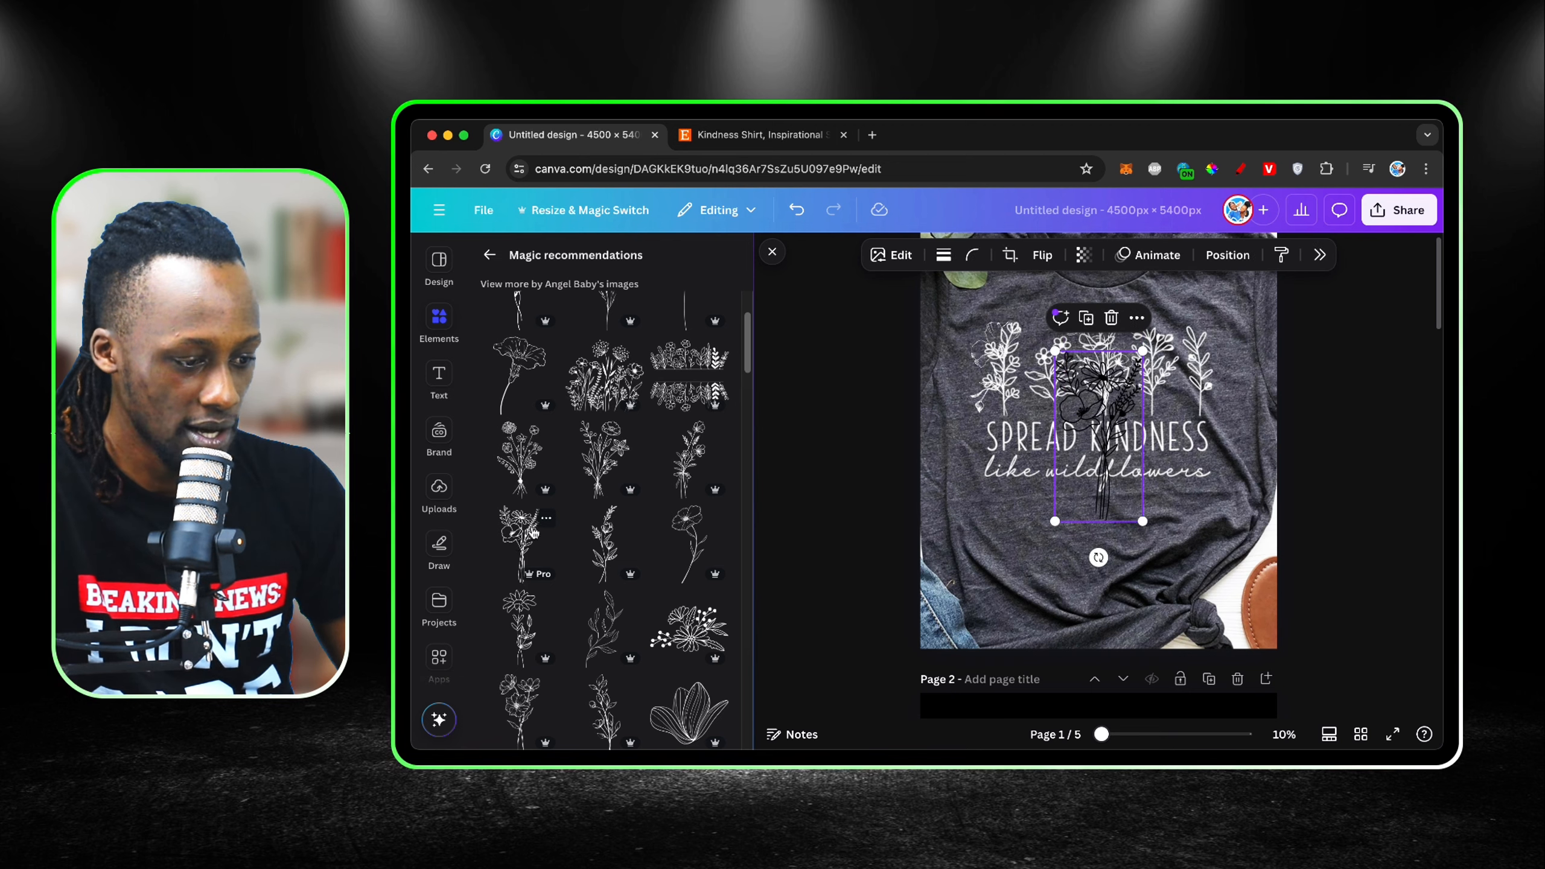
{"action": "left_click_drag", "start_coordinate": [1076, 478], "coordinate": [1148, 540]}
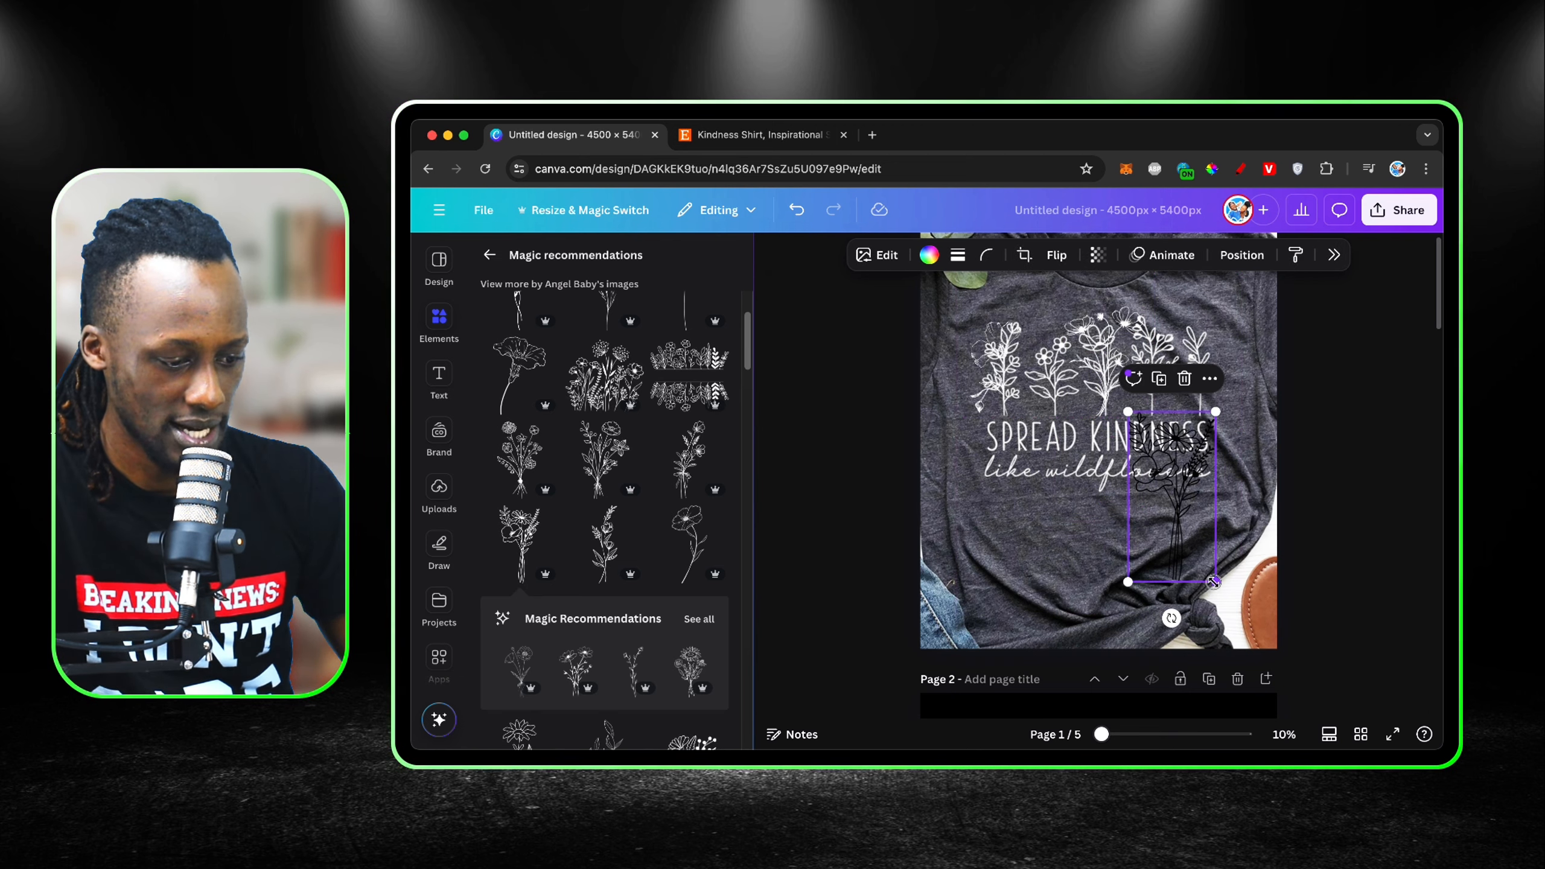
{"action": "left_click_drag", "start_coordinate": [1214, 581], "coordinate": [1210, 375]}
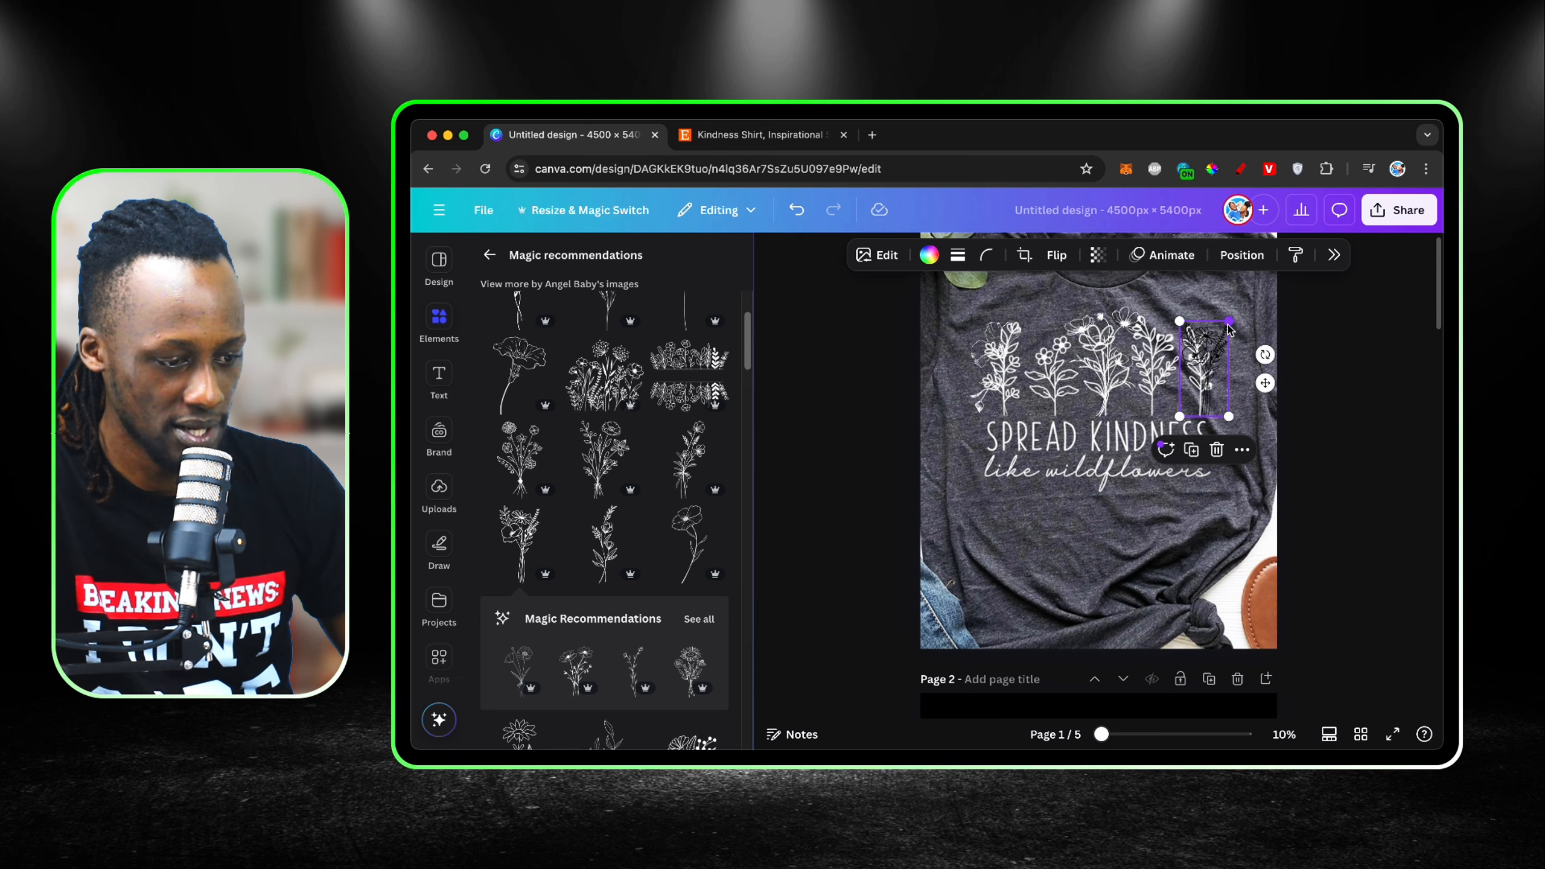
{"action": "left_click", "coordinate": [926, 255]}
{"action": "left_click", "coordinate": [1356, 376]}
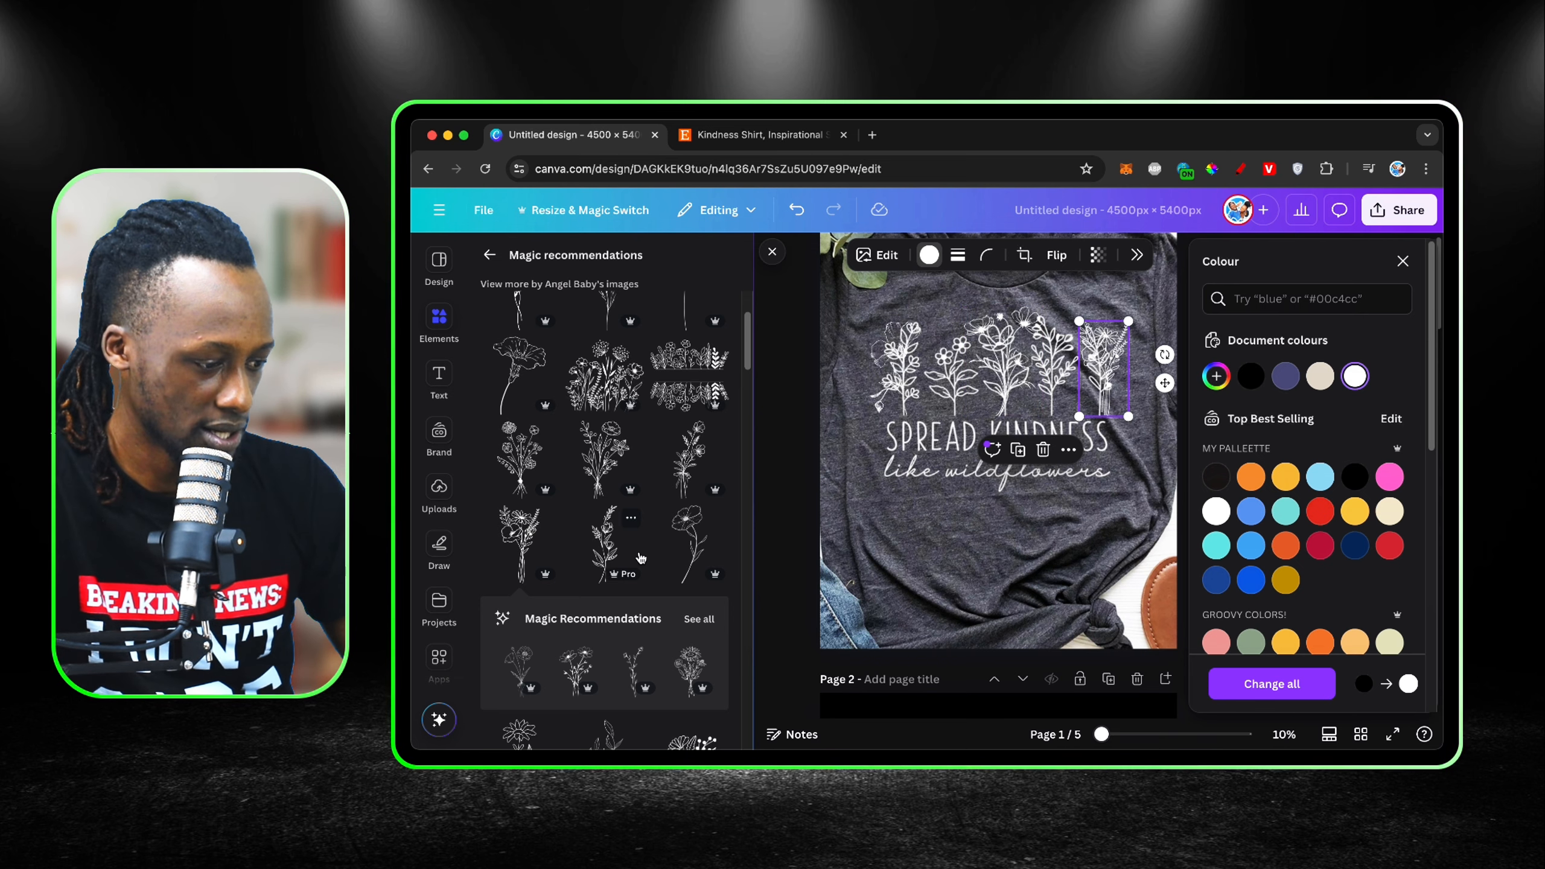
Step: Add a branching stem with cup-shaped blooms, fit it over the shirt's second flower from the left and colour it white
{"action": "scroll", "coordinate": [640, 558], "scroll_direction": "down", "scroll_amount": 1}
{"action": "scroll", "coordinate": [674, 542], "scroll_direction": "down", "scroll_amount": 3}
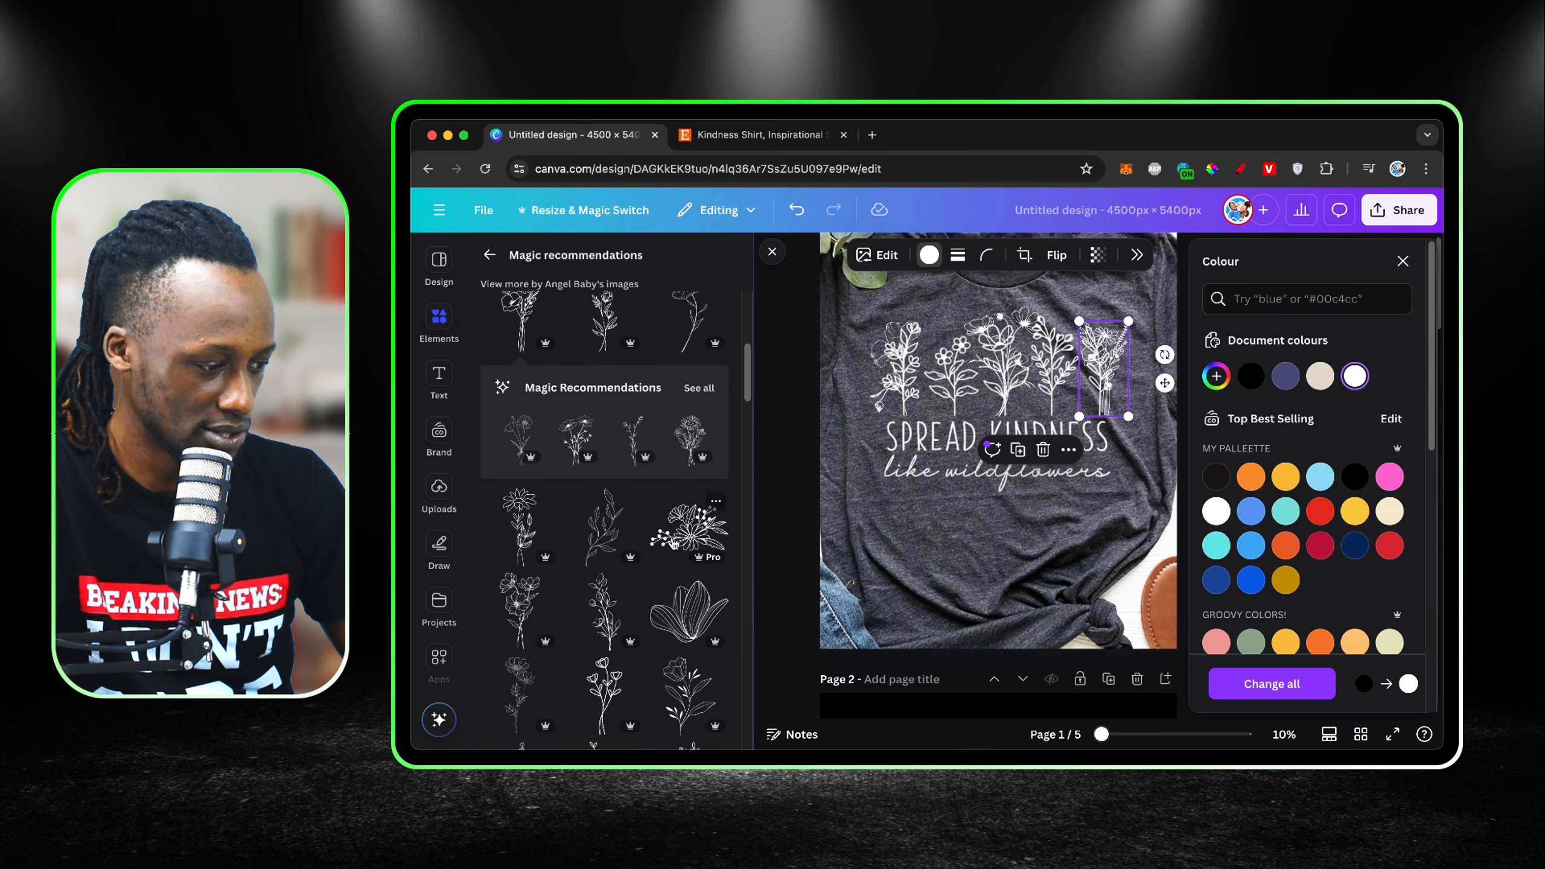
{"action": "scroll", "coordinate": [639, 560], "scroll_direction": "down", "scroll_amount": 2}
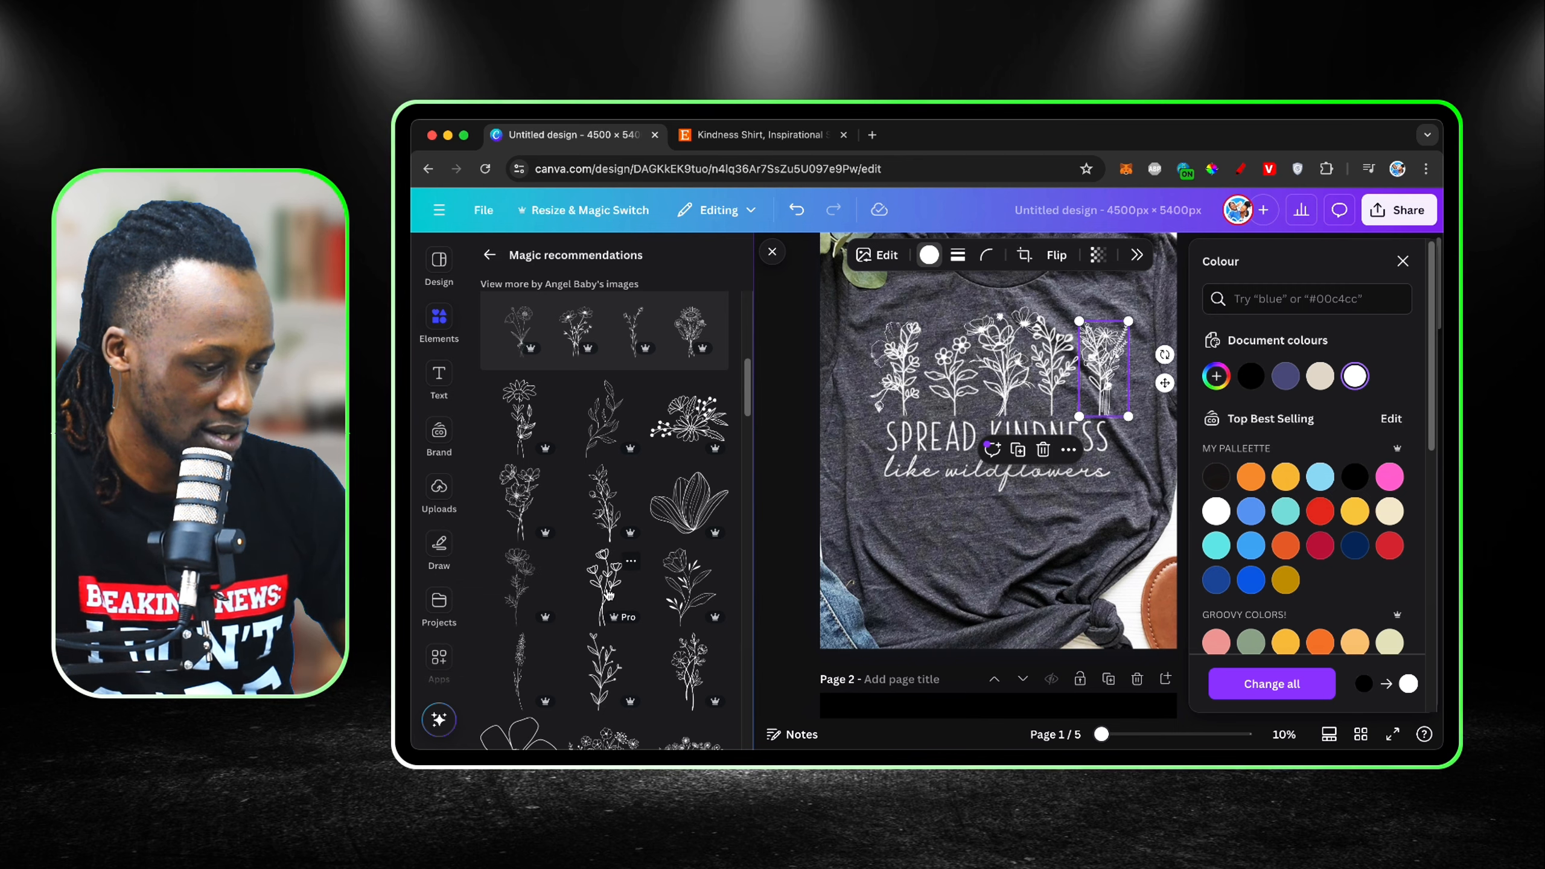
{"action": "scroll", "coordinate": [609, 595], "scroll_direction": "down", "scroll_amount": 2}
{"action": "left_click", "coordinate": [604, 494]}
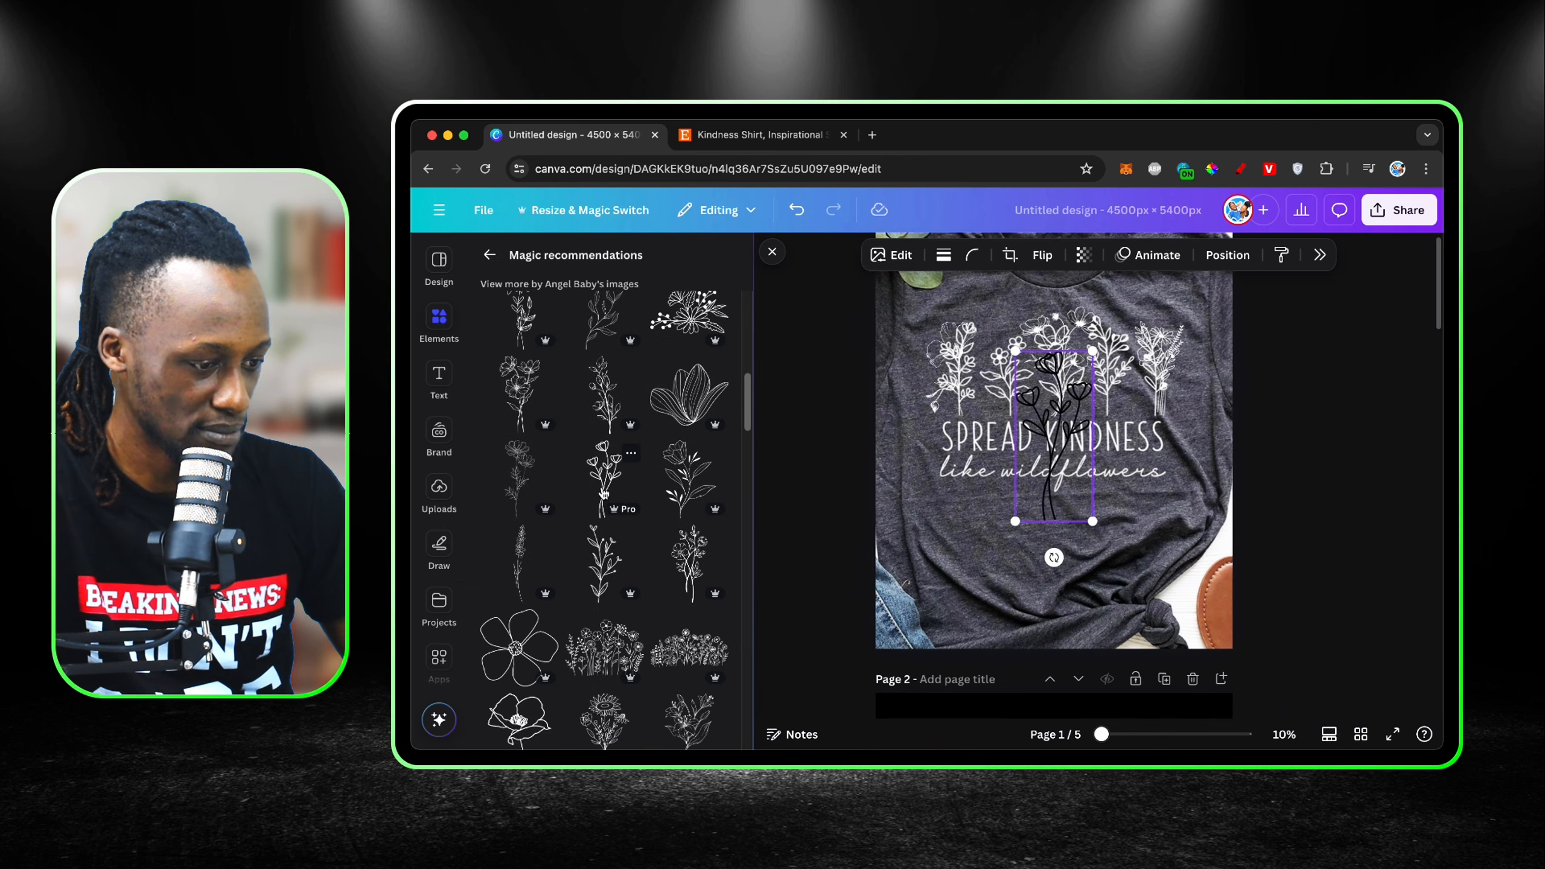
{"action": "left_click_drag", "start_coordinate": [1099, 486], "coordinate": [1059, 361]}
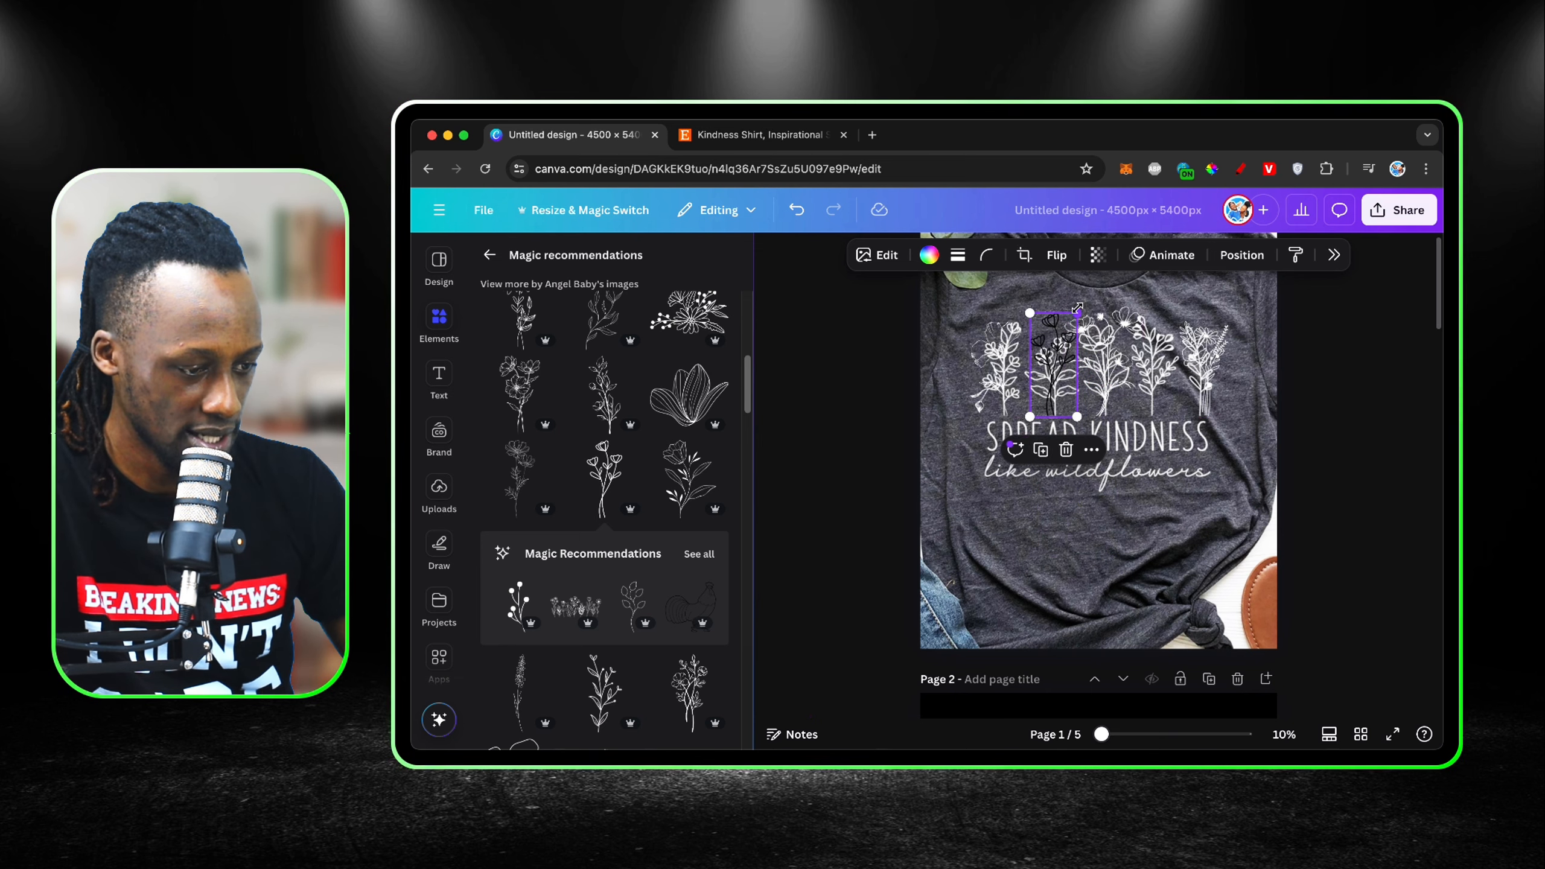
{"action": "left_click_drag", "start_coordinate": [1077, 308], "coordinate": [1071, 329]}
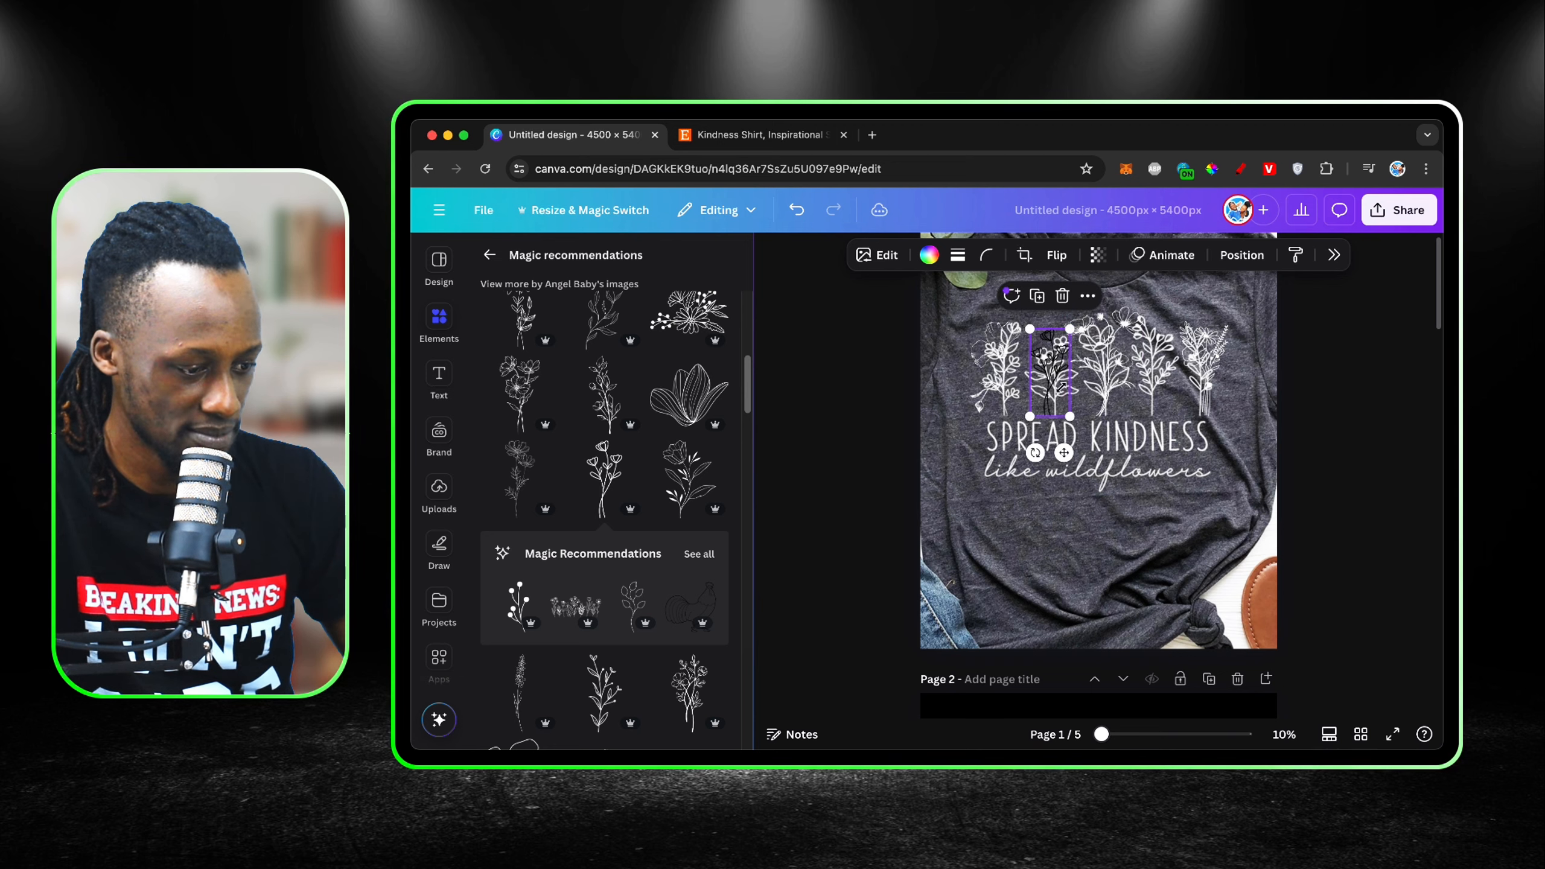
{"action": "left_click", "coordinate": [930, 255]}
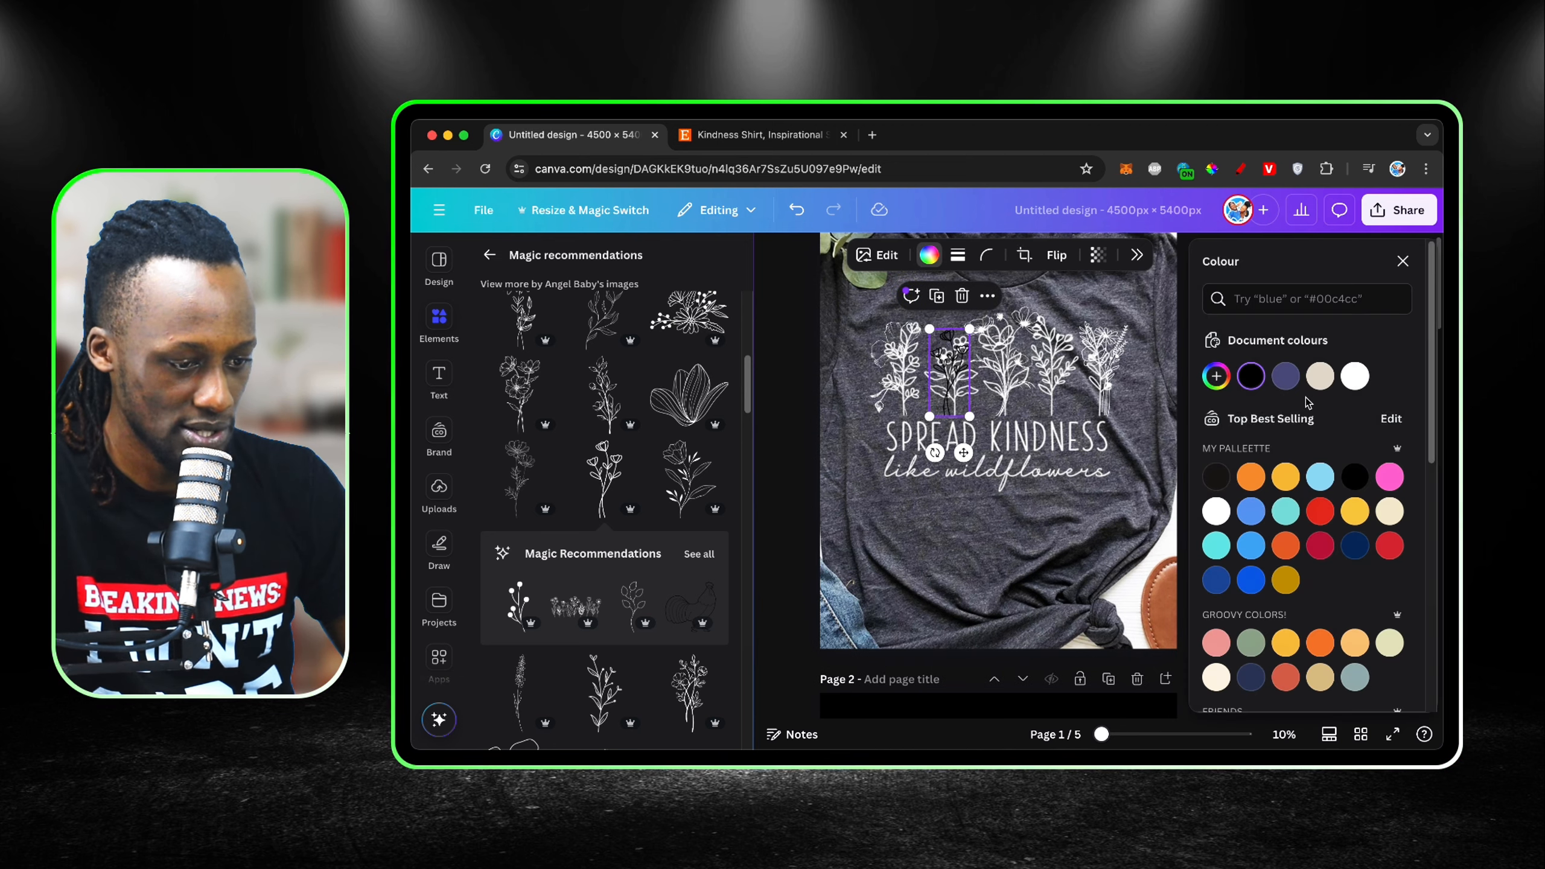
{"action": "left_click", "coordinate": [1355, 376]}
Step: Add a leafy wildflower stem, flip it horizontally and shrink it over the shirt's fourth flower from the left
{"action": "scroll", "coordinate": [657, 644], "scroll_direction": "down", "scroll_amount": 2}
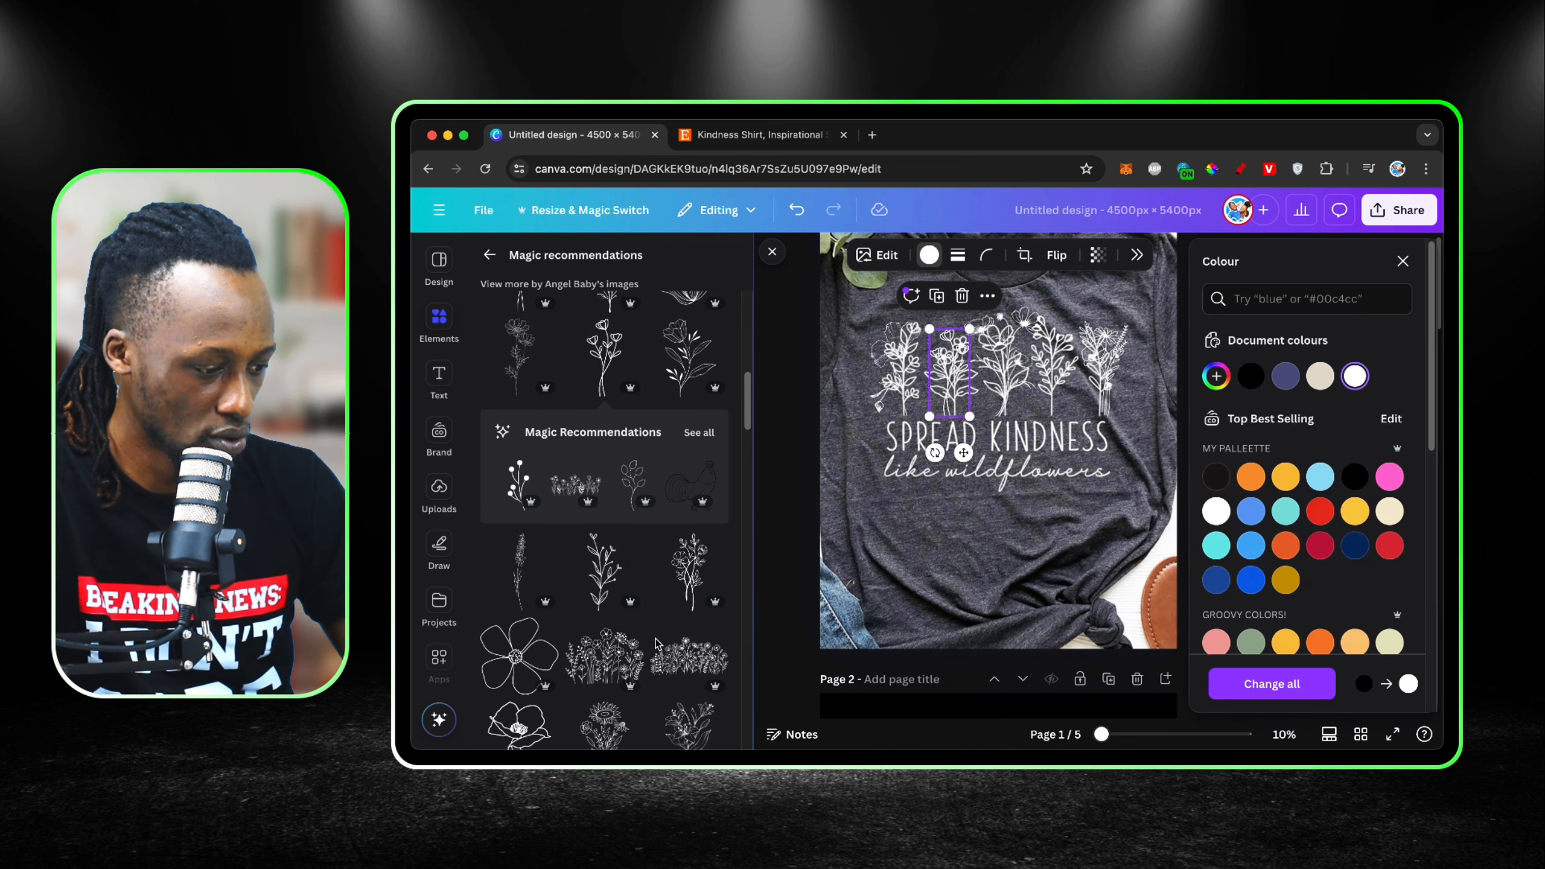
{"action": "left_click", "coordinate": [603, 557]}
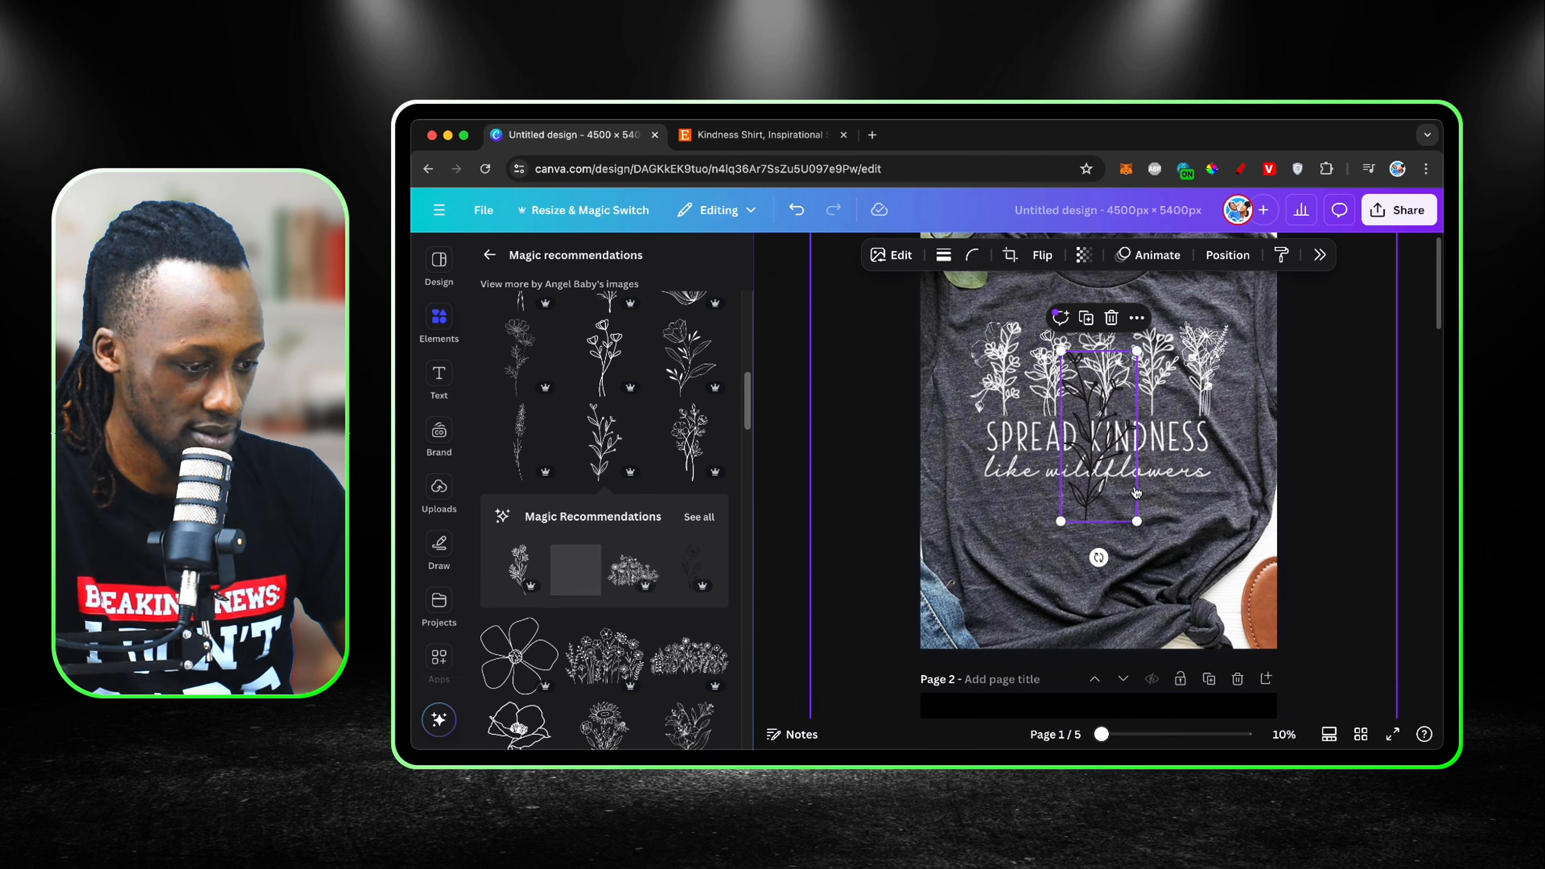
{"action": "left_click", "coordinate": [1057, 255]}
{"action": "left_click", "coordinate": [1064, 297]}
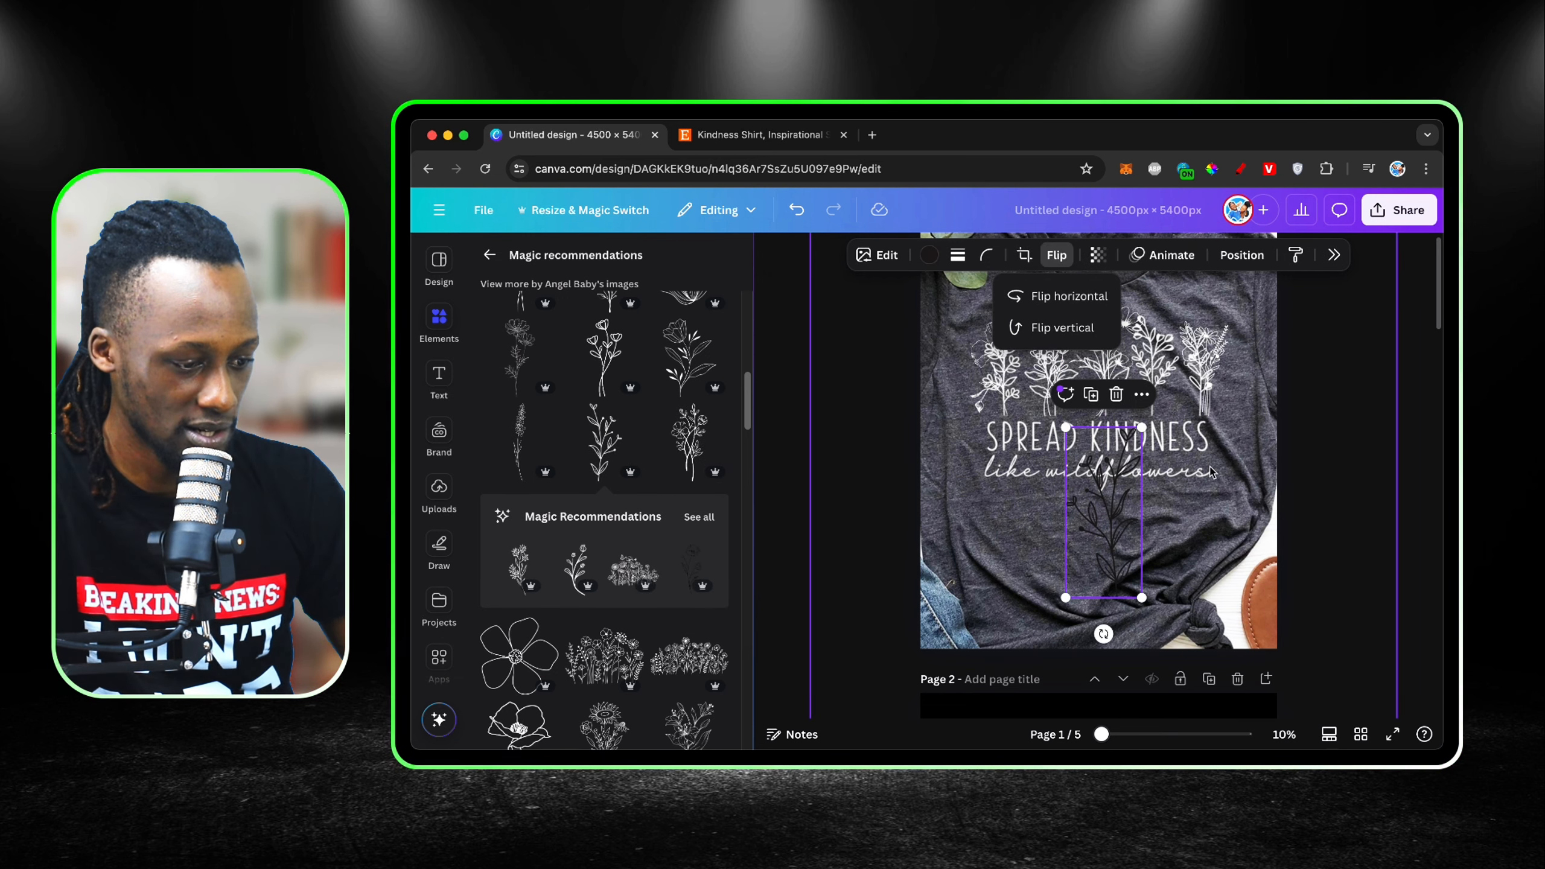
{"action": "left_click_drag", "start_coordinate": [1144, 597], "coordinate": [1144, 392]}
Step: Set the colour of the flipped leafy stem graphic to white and leave the recommendations list
{"action": "left_click", "coordinate": [937, 256]}
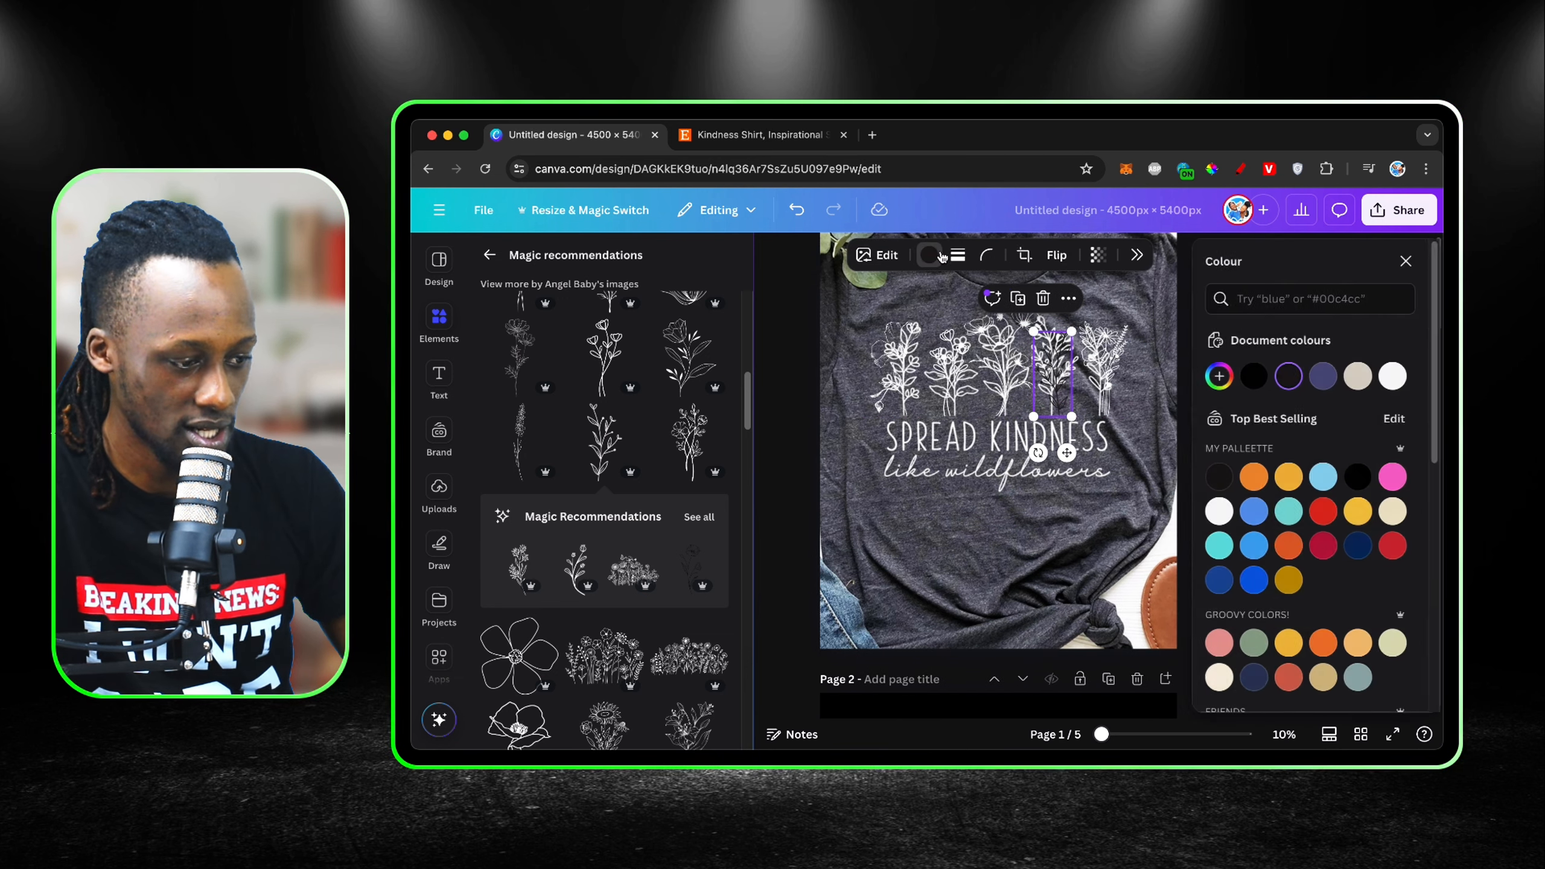
{"action": "left_click", "coordinate": [1404, 262]}
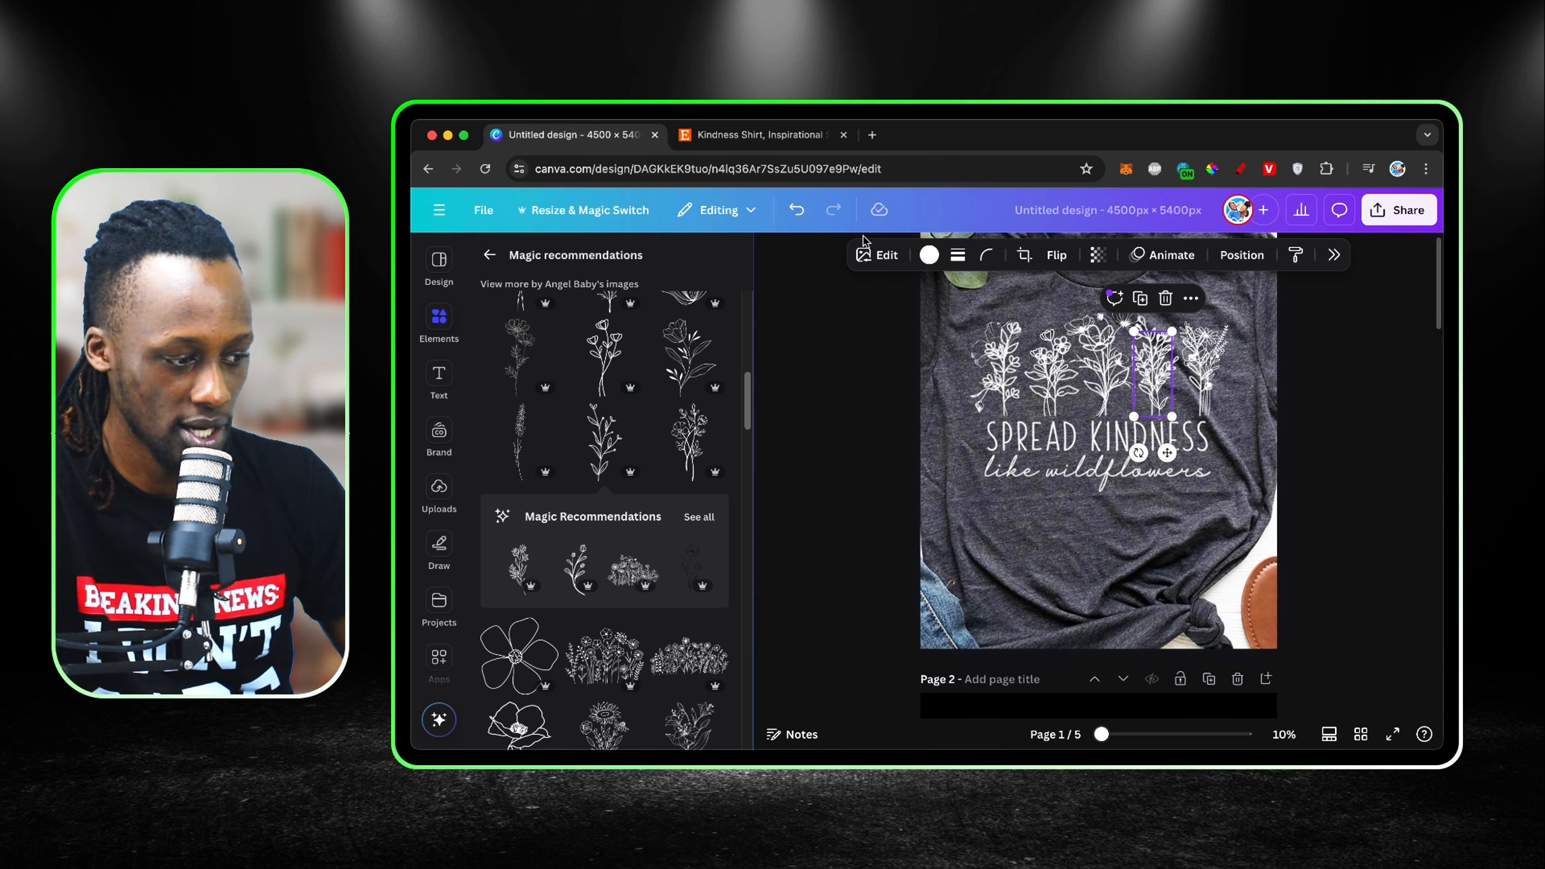
{"action": "left_click", "coordinate": [772, 255]}
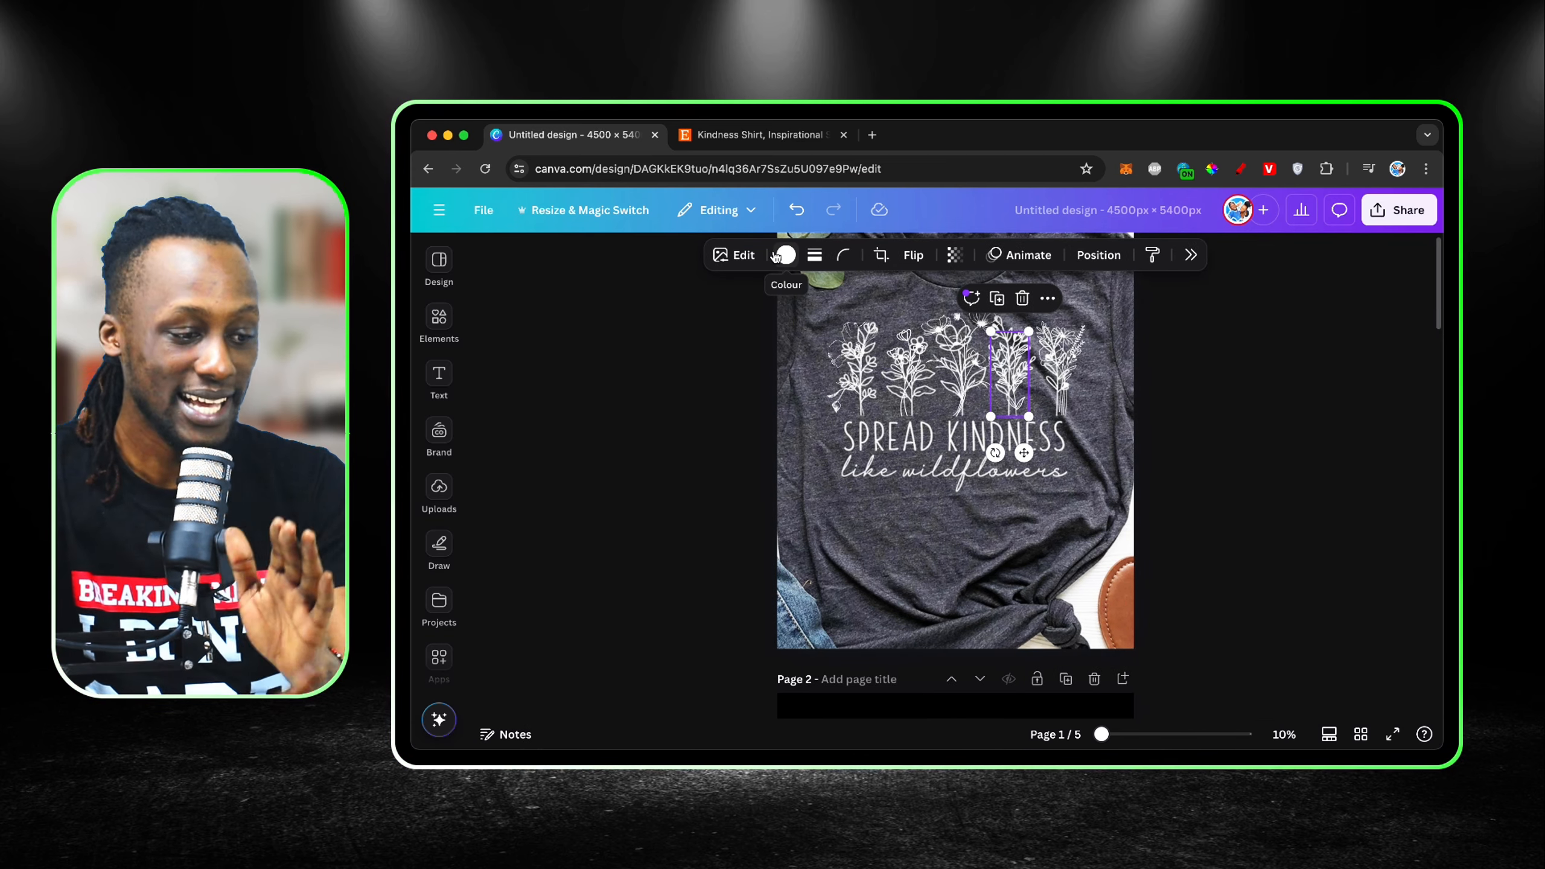
{"action": "left_click", "coordinate": [876, 517]}
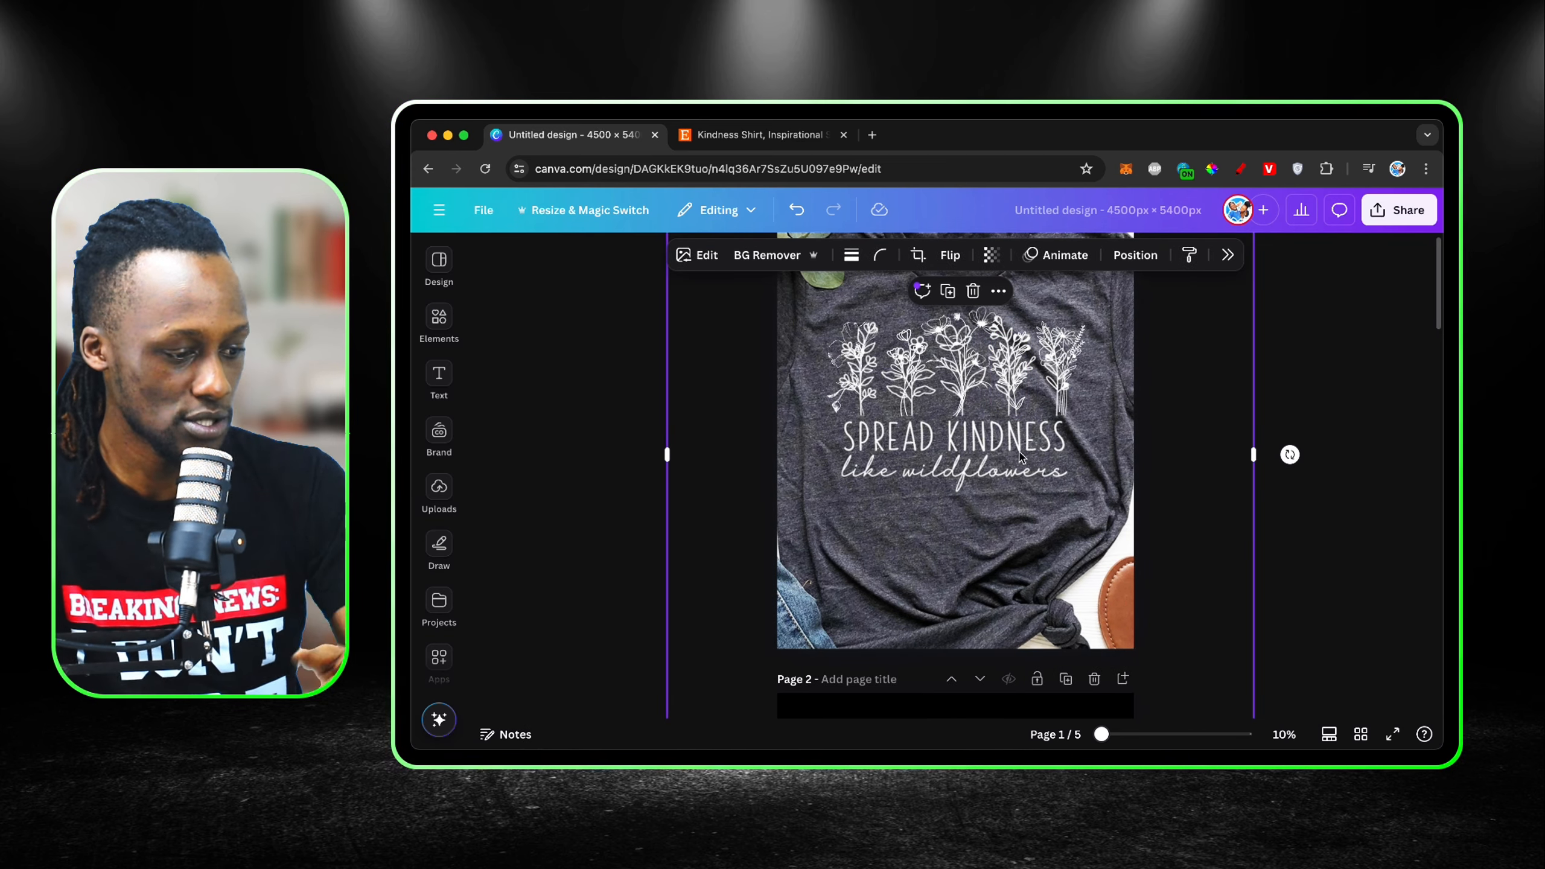
Step: Add a text box reading "SPREAD KINDNESS" at font size 320, placed below the lettering in the shirt photo
{"action": "left_click", "coordinate": [438, 380]}
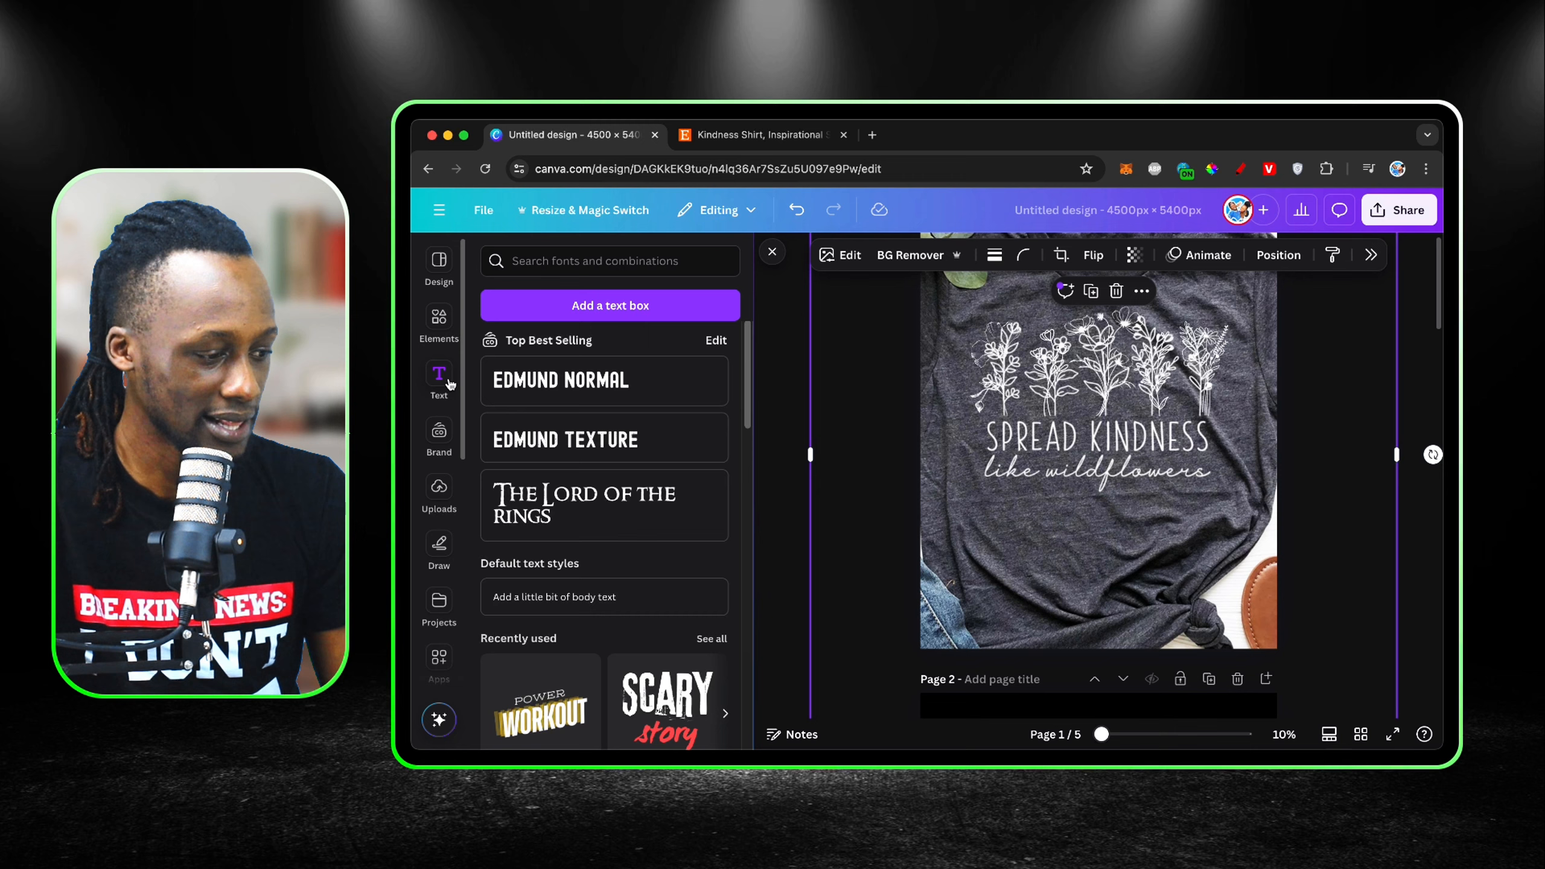
{"action": "left_click", "coordinate": [565, 306]}
{"action": "type", "text": "SPREAD"}
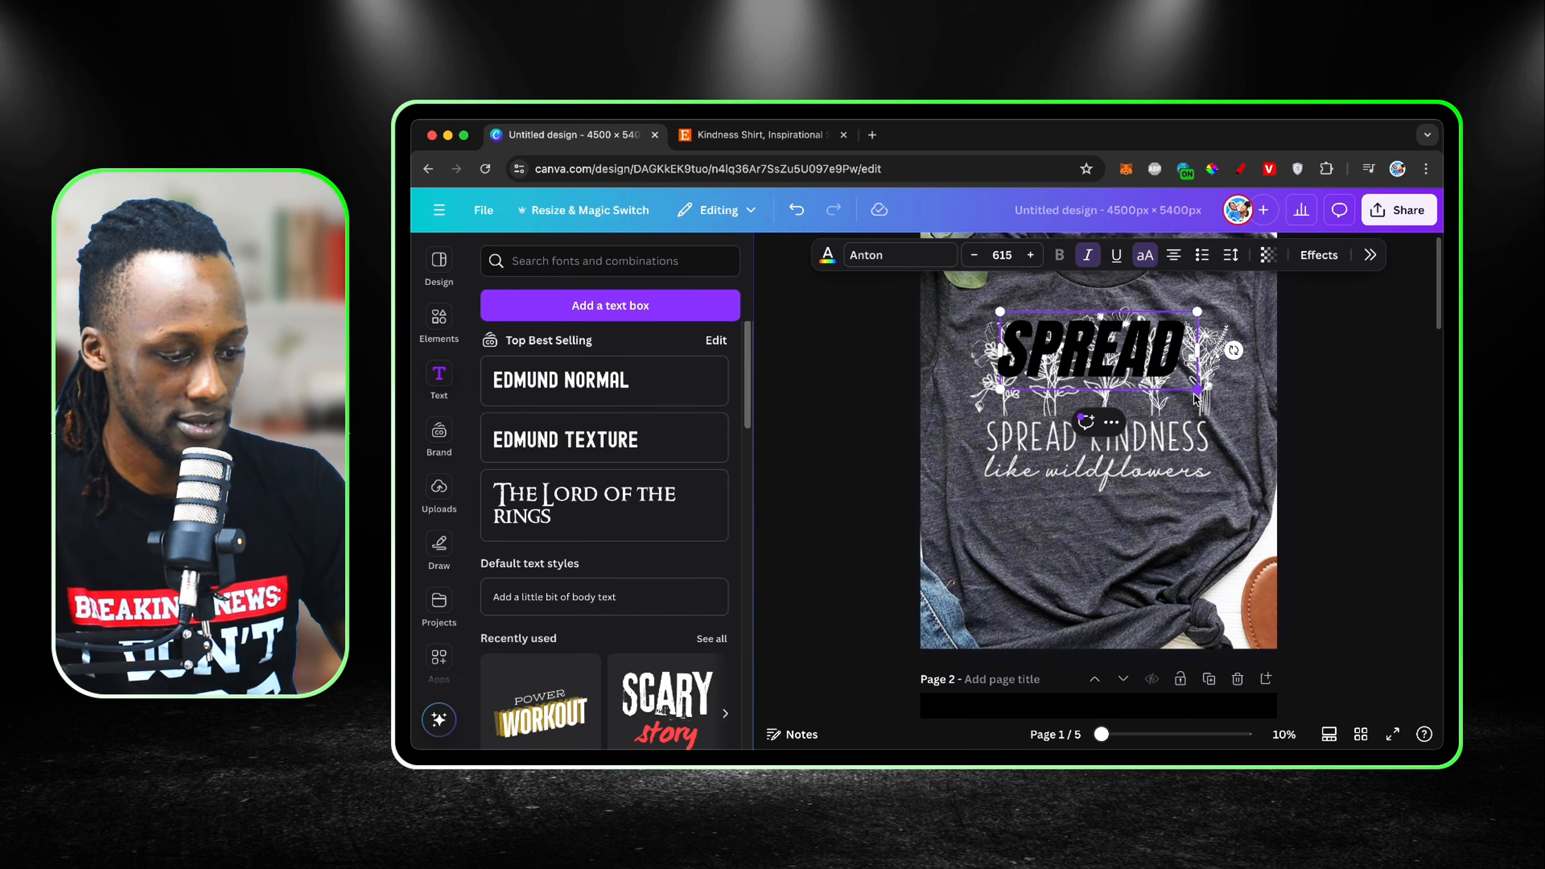
{"action": "left_click_drag", "start_coordinate": [1195, 389], "coordinate": [1241, 327]}
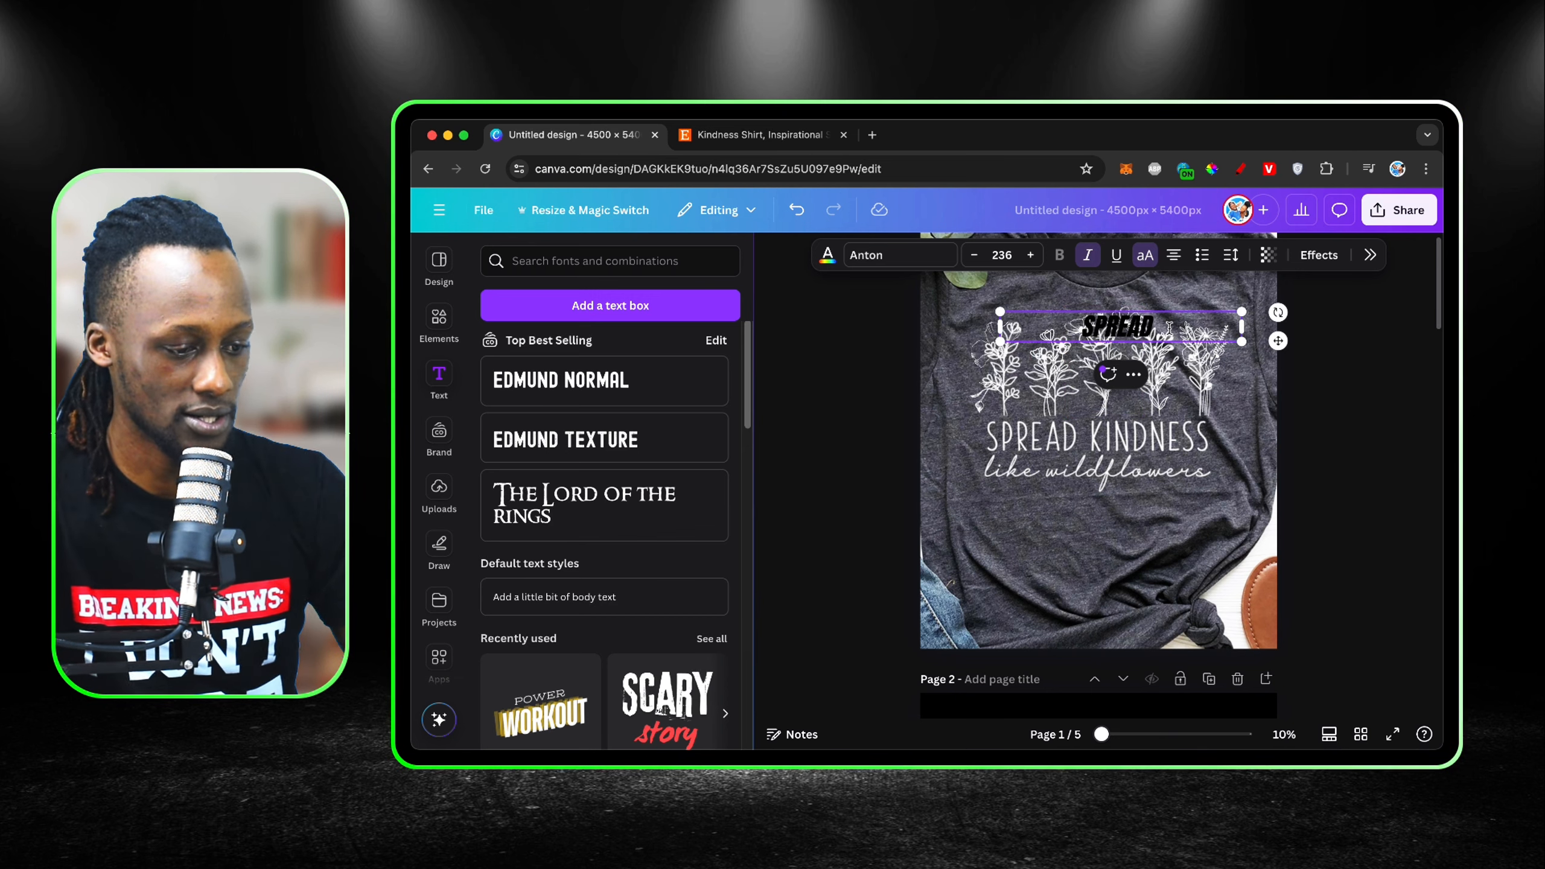
{"action": "type", "text": "NDNESS"}
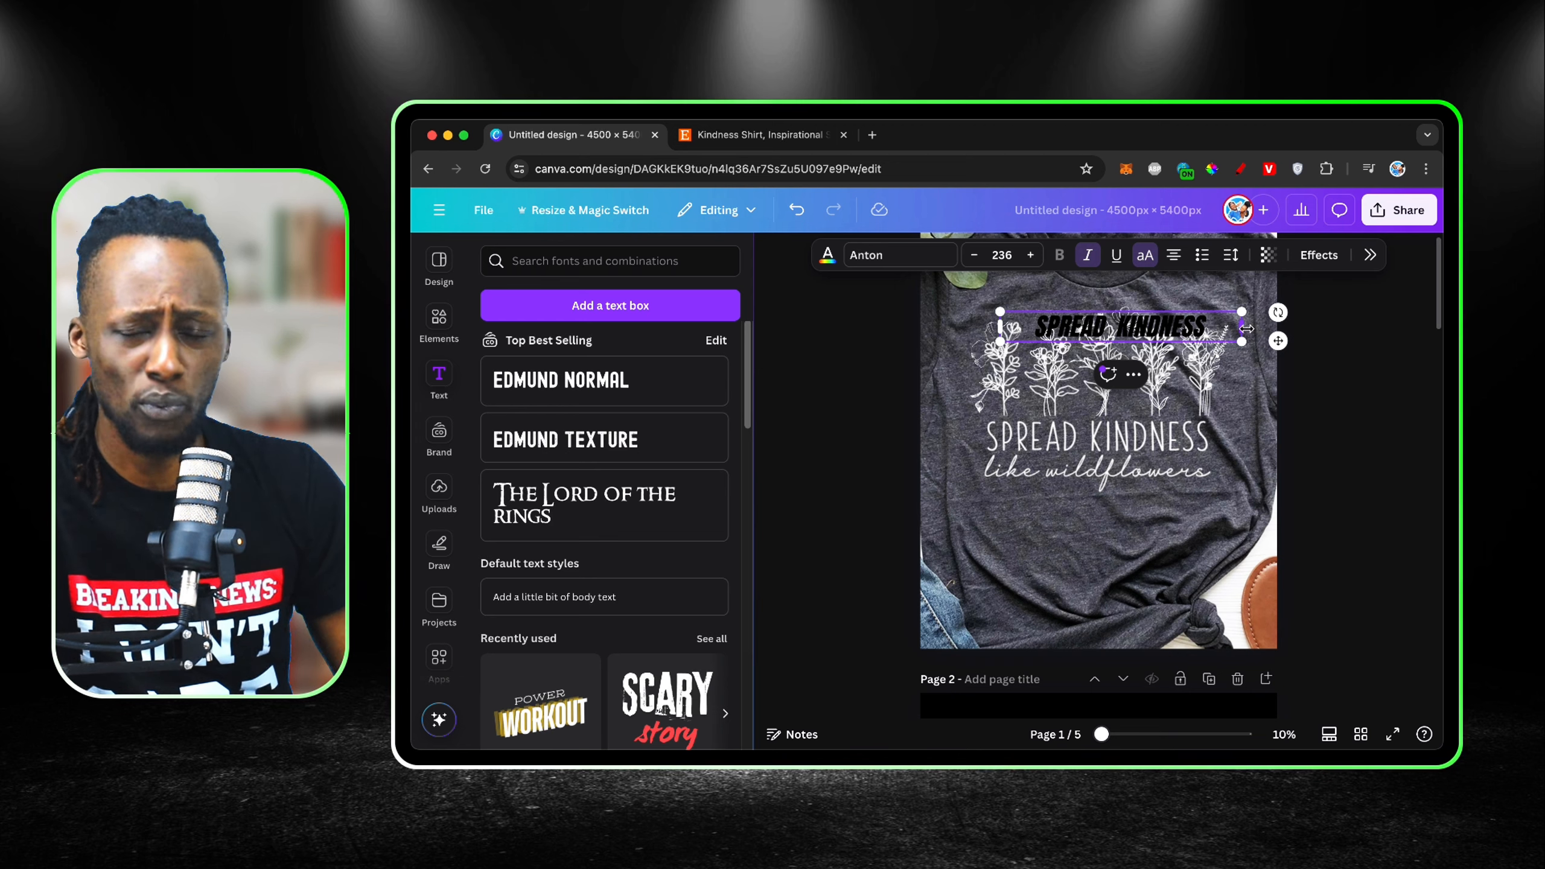
{"action": "left_click_drag", "start_coordinate": [1246, 329], "coordinate": [1229, 557]}
{"action": "left_click", "coordinate": [1210, 560]}
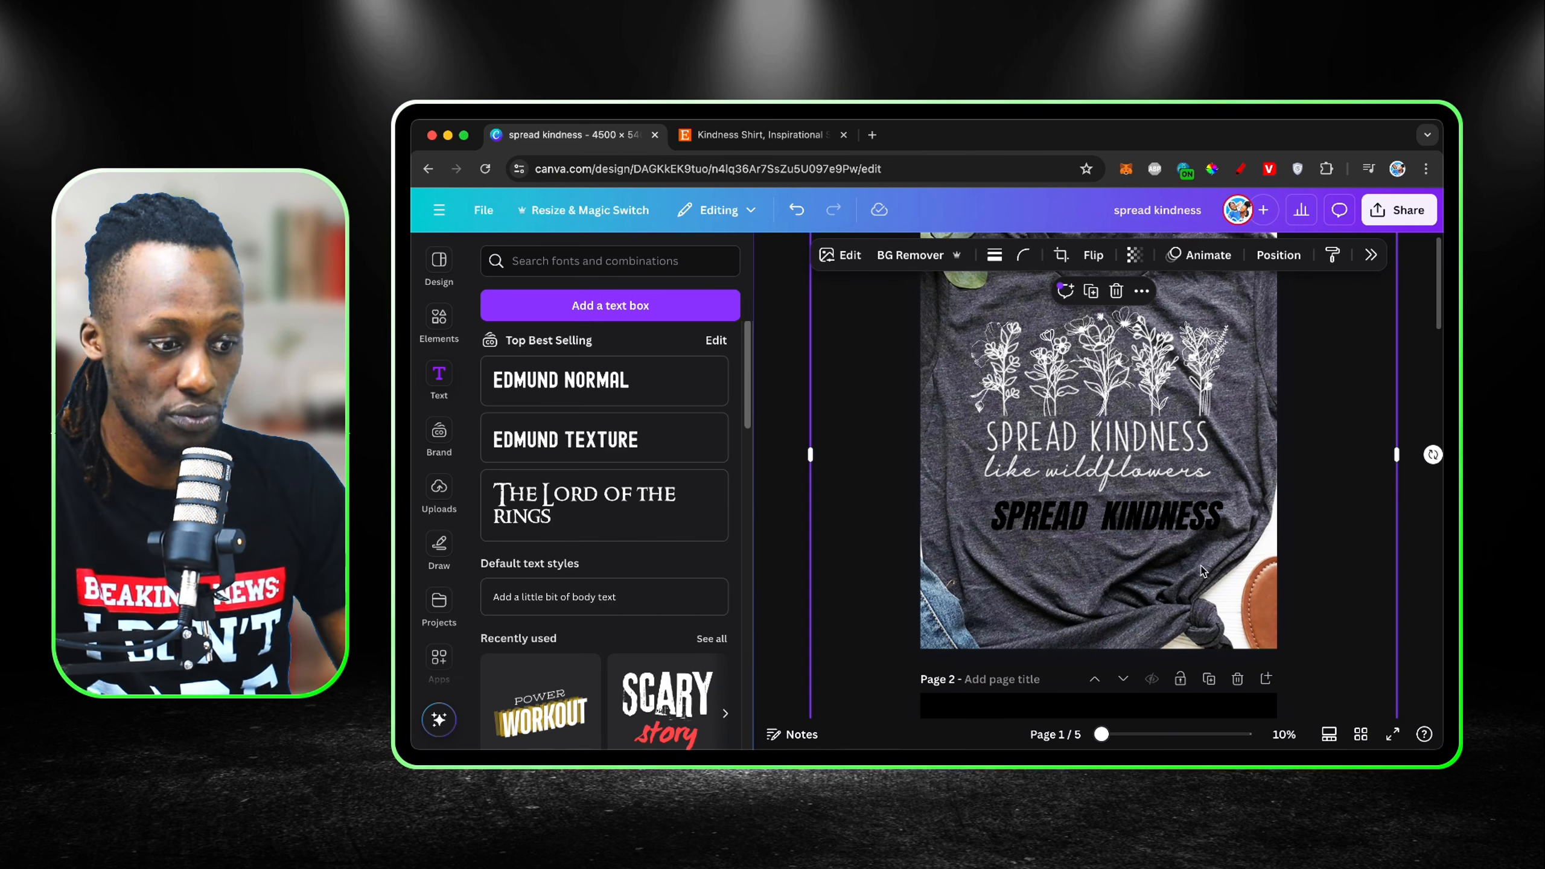
Step: Remove the italics from the added "SPREAD KINDNESS" text and set its colour to white
{"action": "left_click", "coordinate": [1180, 521]}
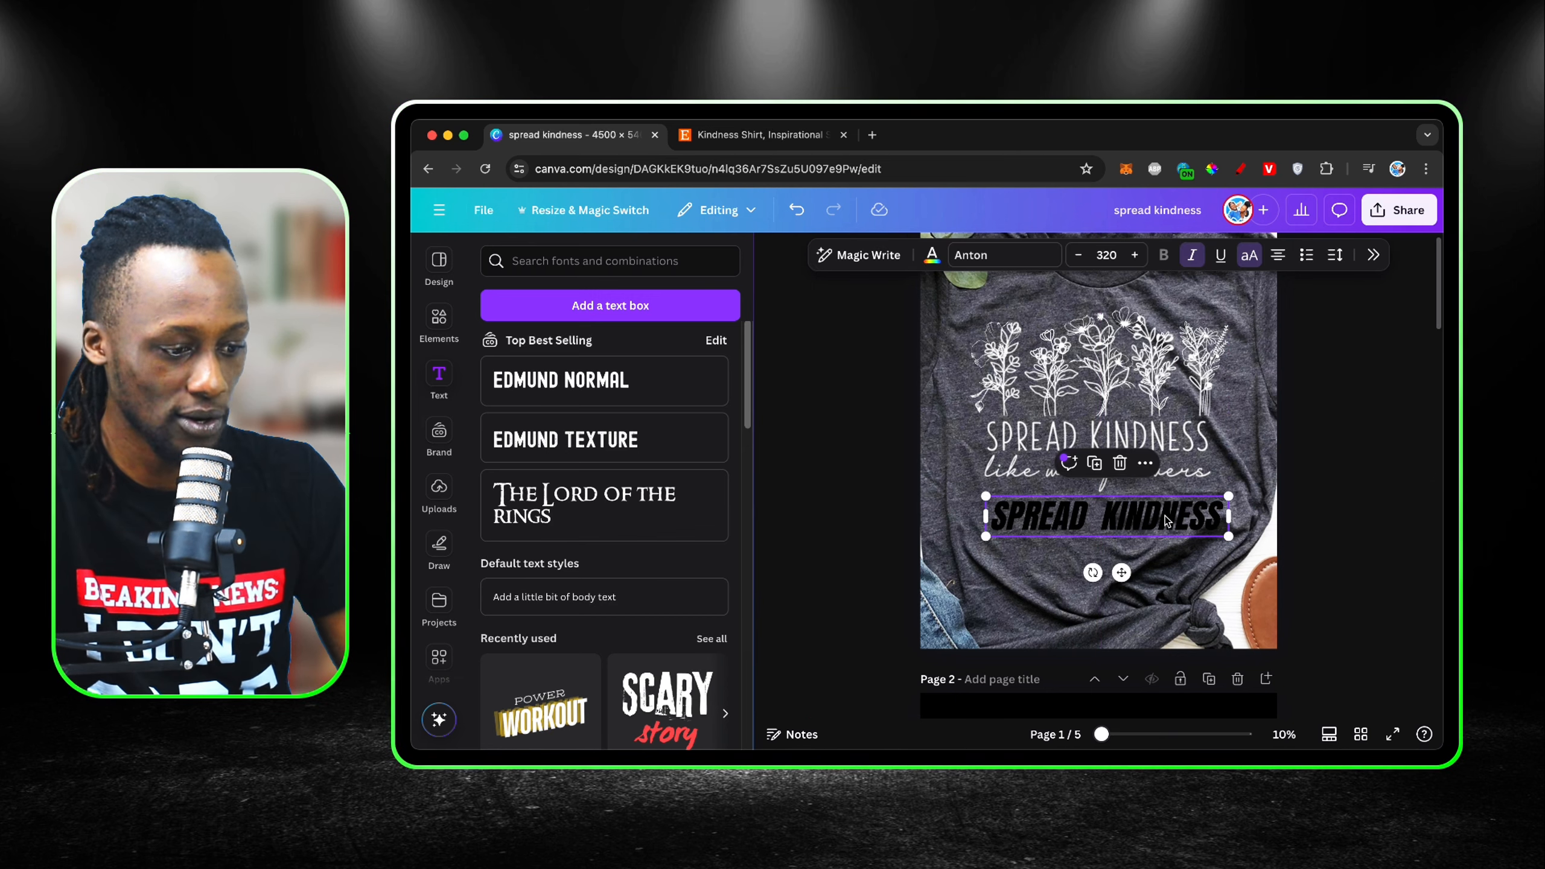
{"action": "left_click", "coordinate": [1193, 256]}
{"action": "left_click", "coordinate": [932, 255]}
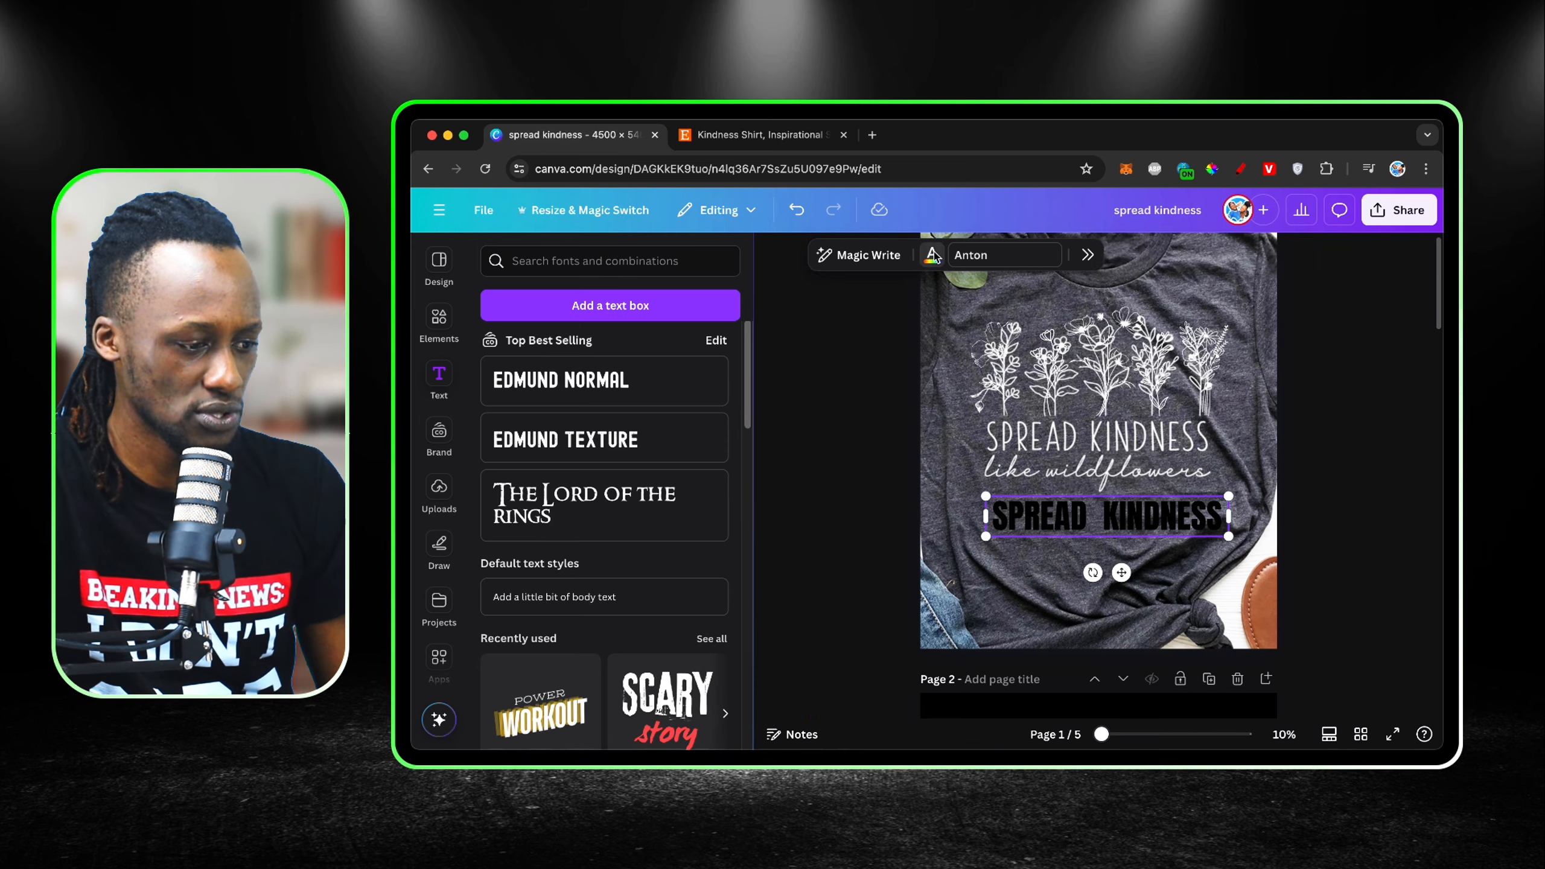
{"action": "left_click", "coordinate": [1355, 376]}
{"action": "left_click", "coordinate": [1403, 261]}
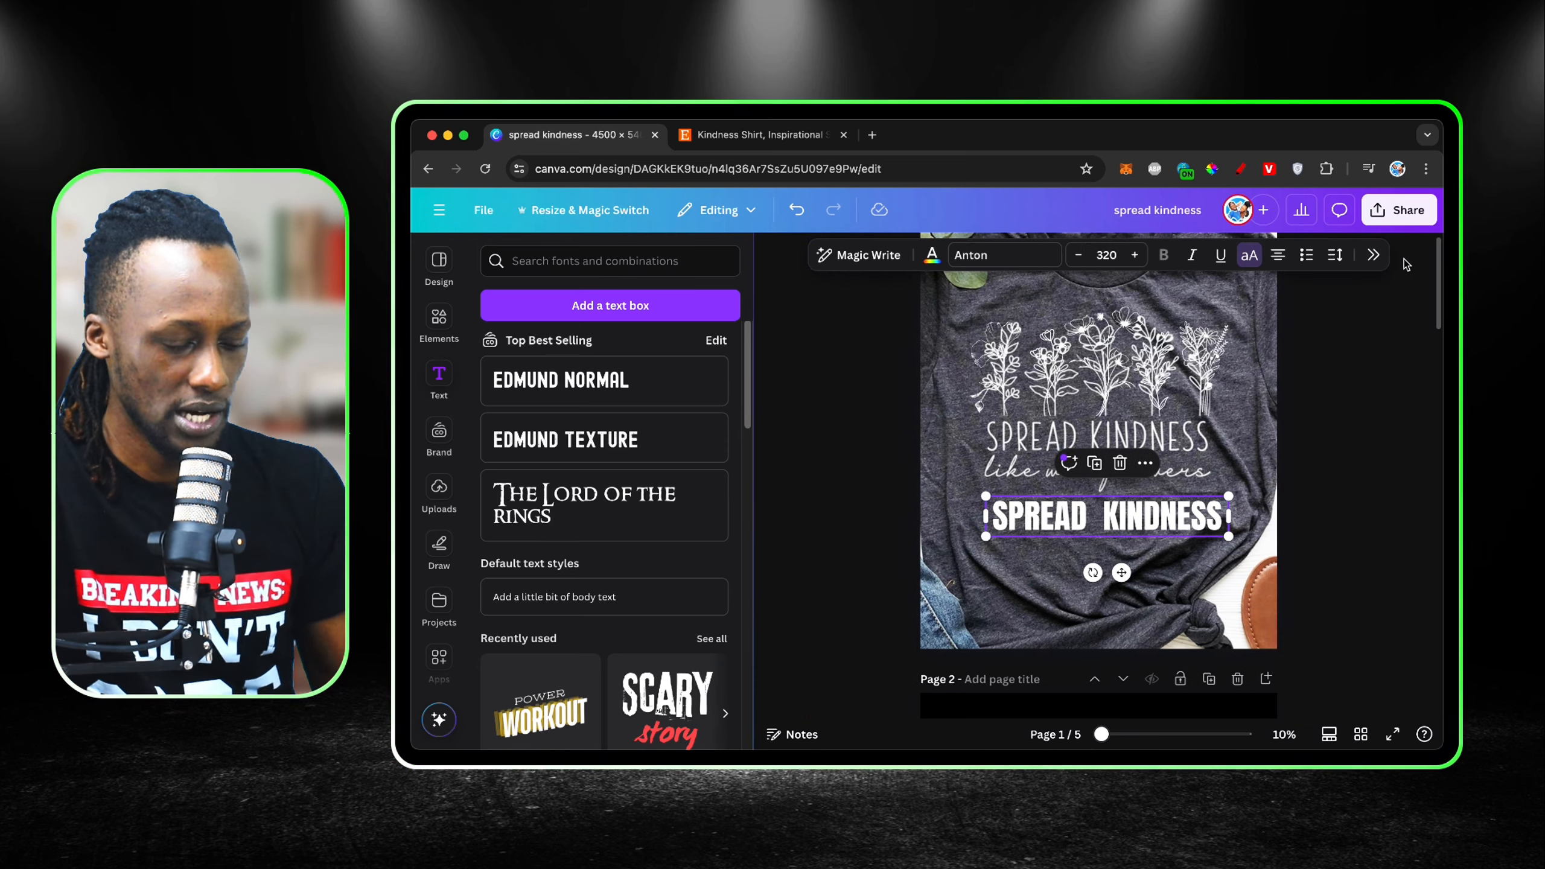
Step: Change the font of the added "SPREAD KINDNESS" text to DTC Aloma Island Regular from the uploaded fonts
{"action": "left_click", "coordinate": [1206, 548]}
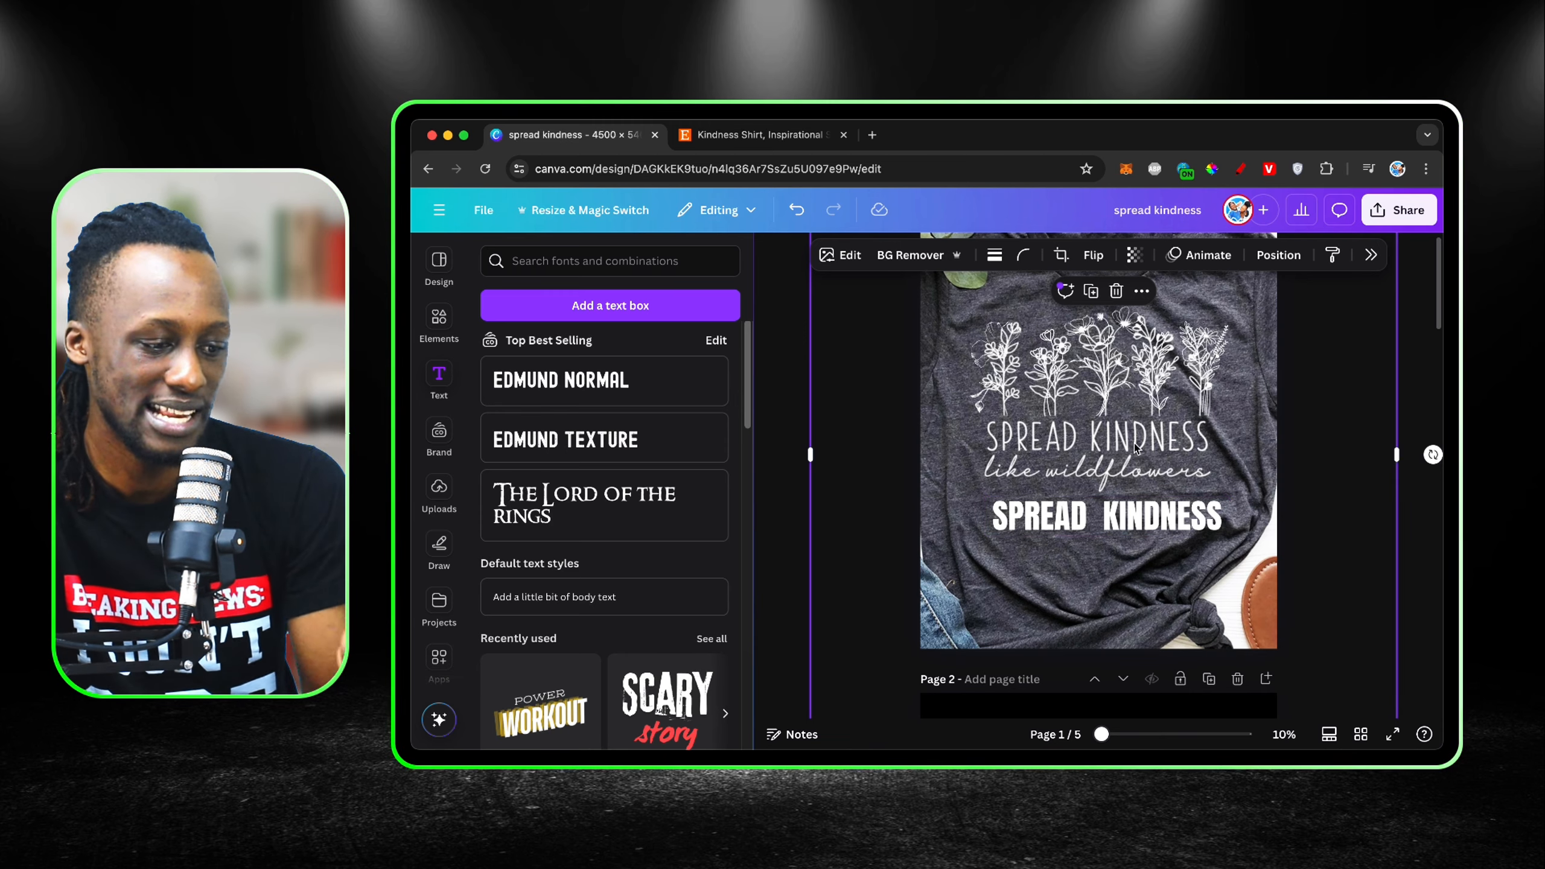
{"action": "left_click", "coordinate": [1150, 518]}
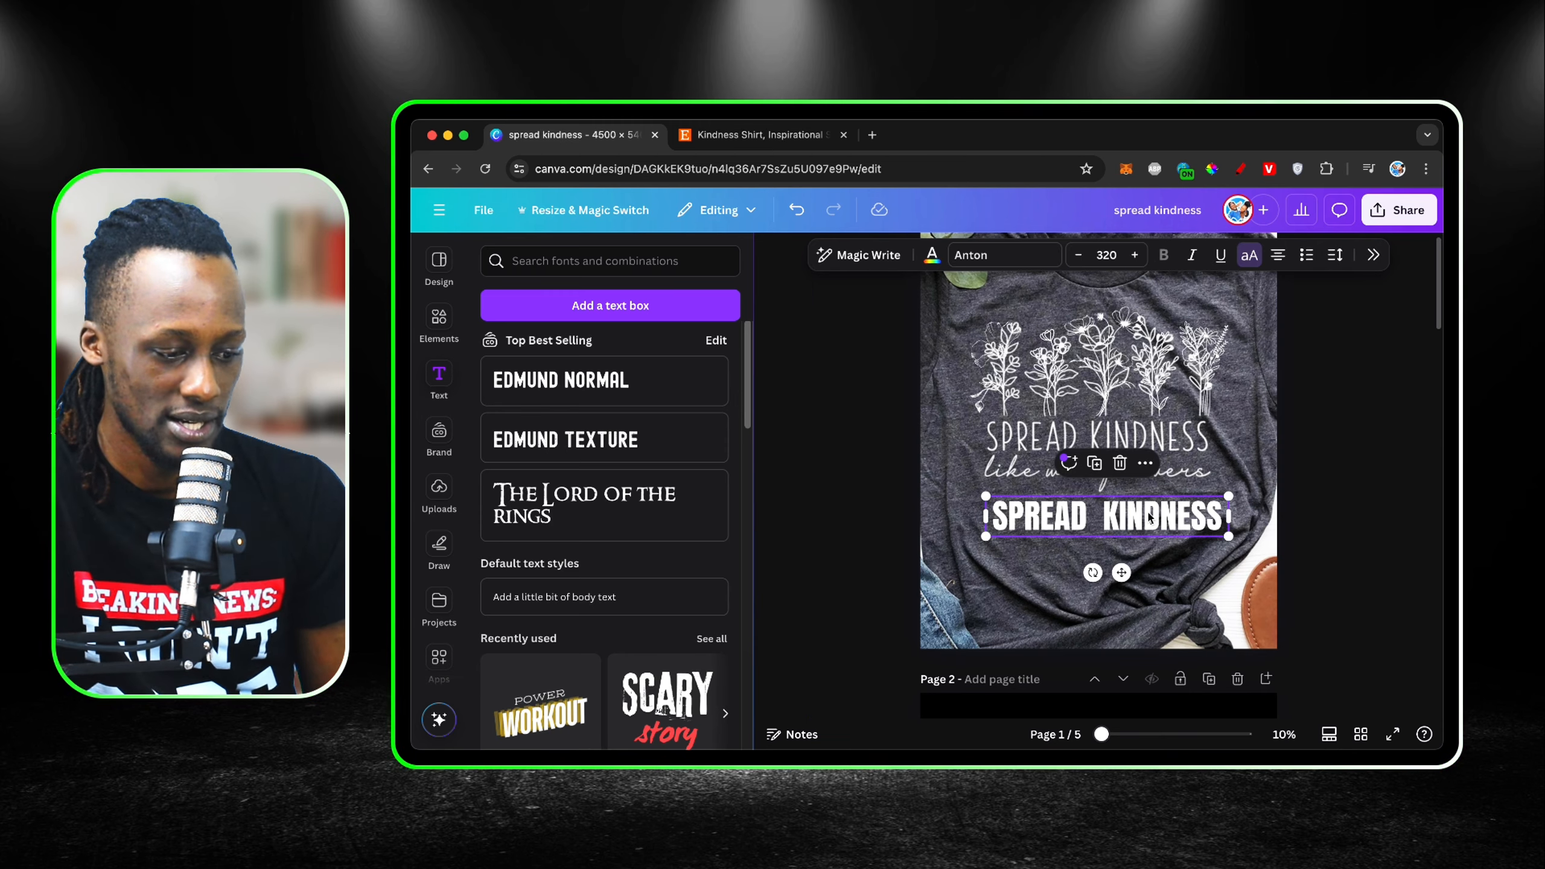
{"action": "left_click", "coordinate": [1029, 255]}
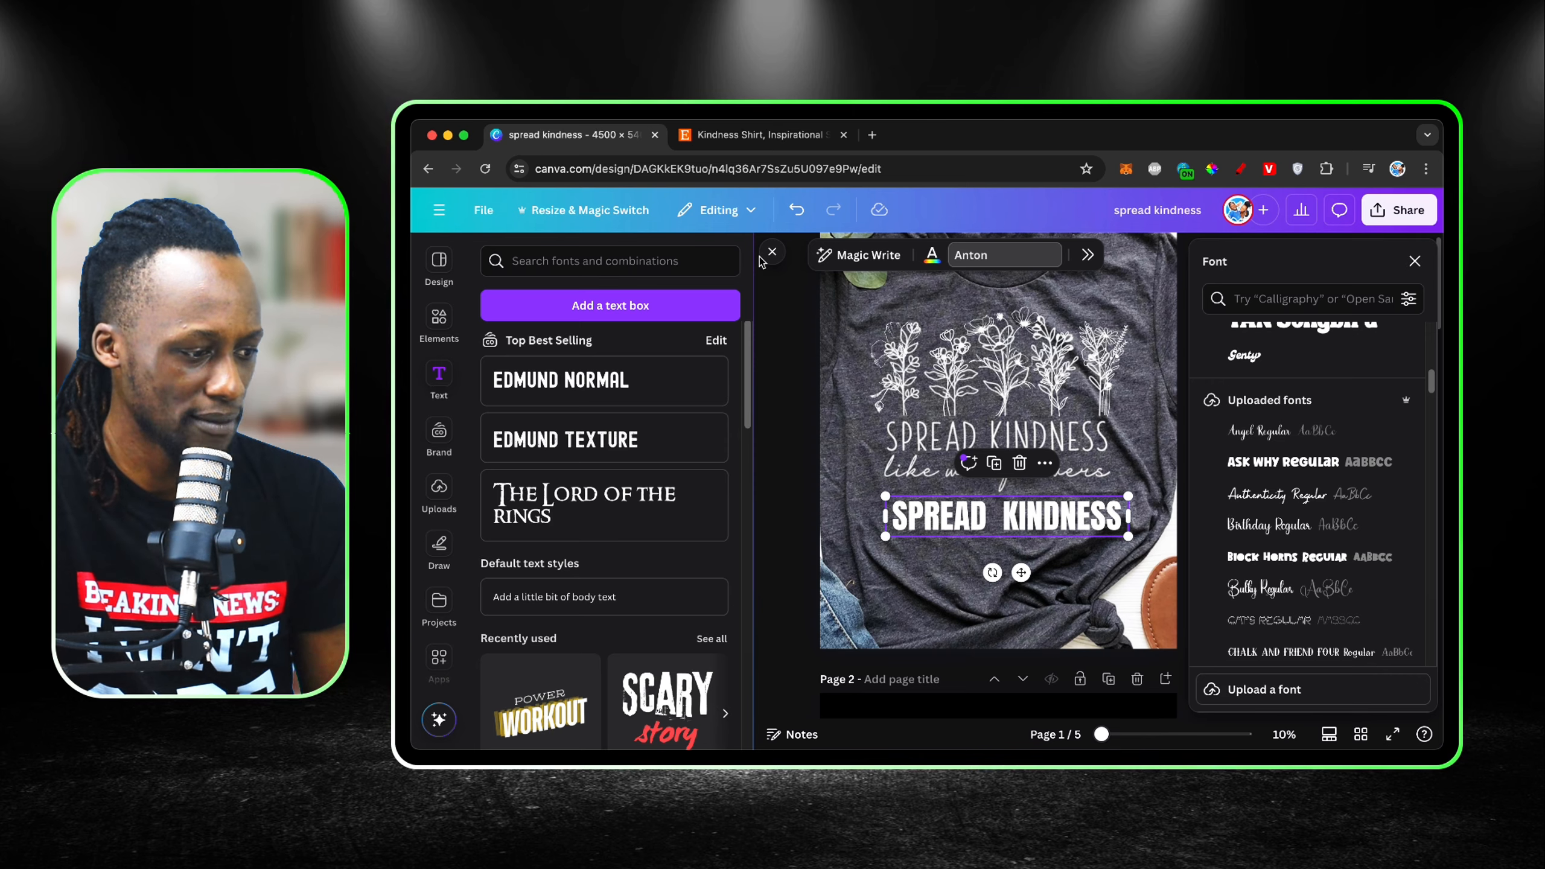
{"action": "left_click", "coordinate": [772, 251]}
{"action": "scroll", "coordinate": [1295, 514], "scroll_direction": "down", "scroll_amount": 4}
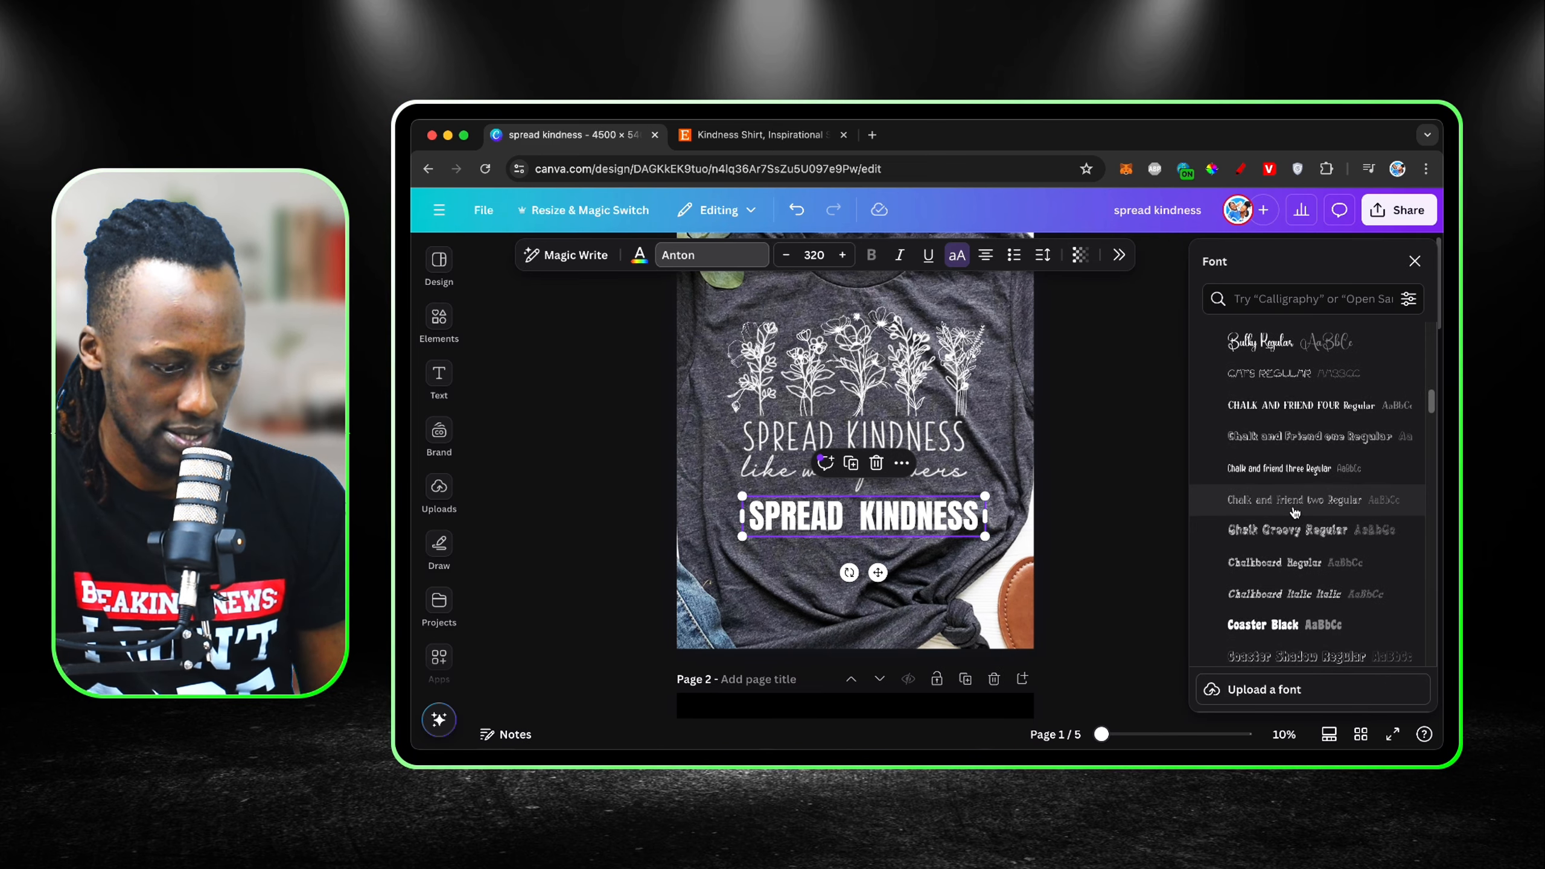
{"action": "scroll", "coordinate": [1295, 513], "scroll_direction": "down", "scroll_amount": 5}
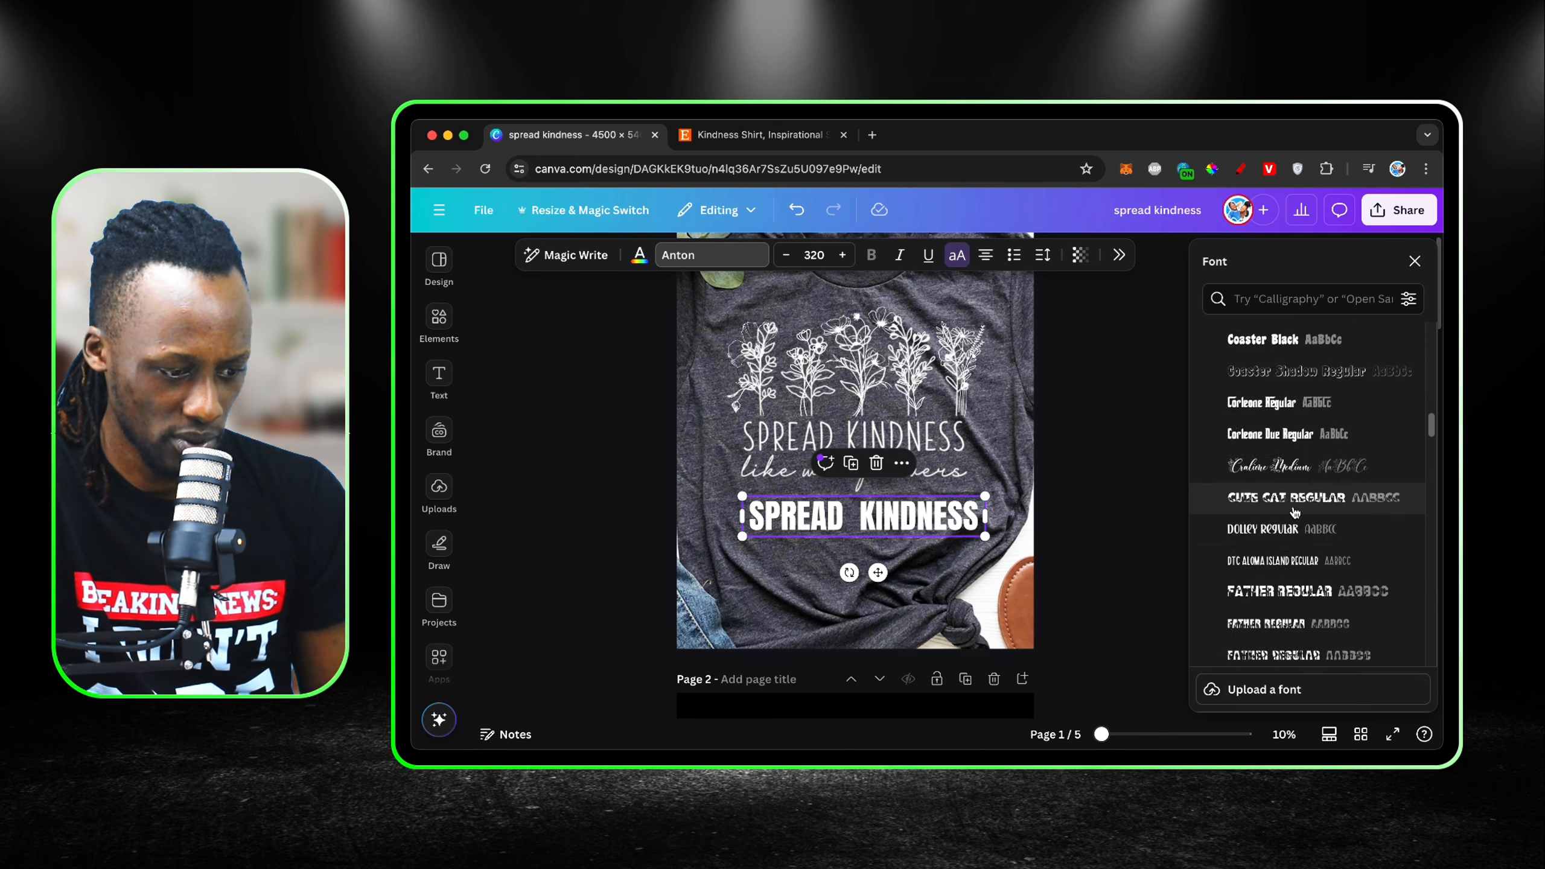
{"action": "left_click", "coordinate": [1290, 557]}
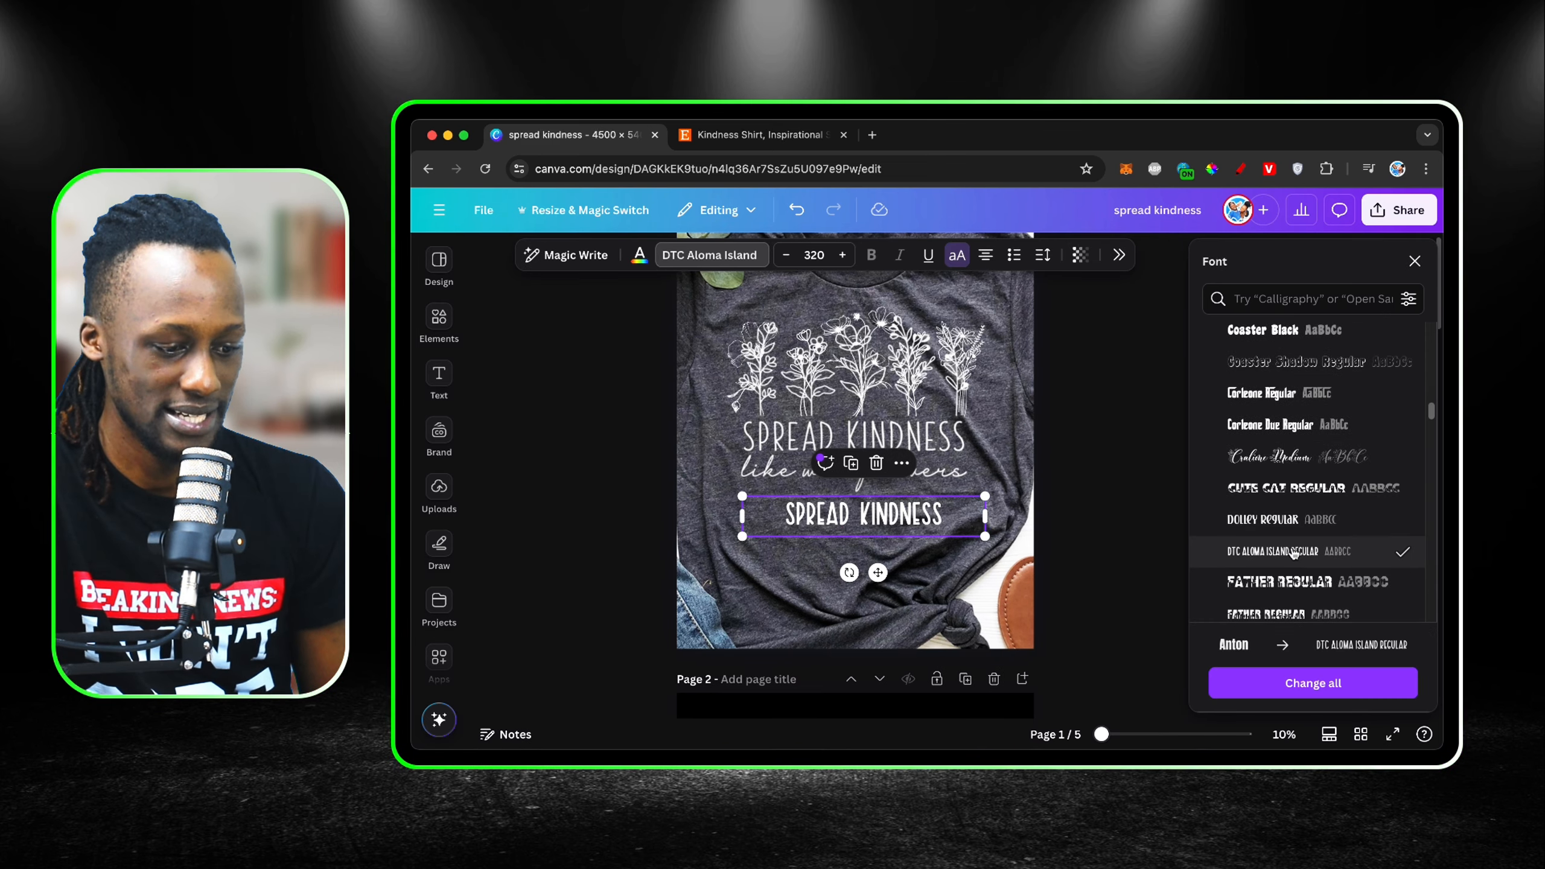
{"action": "left_click", "coordinate": [1414, 262]}
Step: Scale the added "SPREAD KINDNESS" text to font size 454 and align it over the matching lettering on the shirt
{"action": "left_click_drag", "start_coordinate": [1086, 516], "coordinate": [1054, 583]}
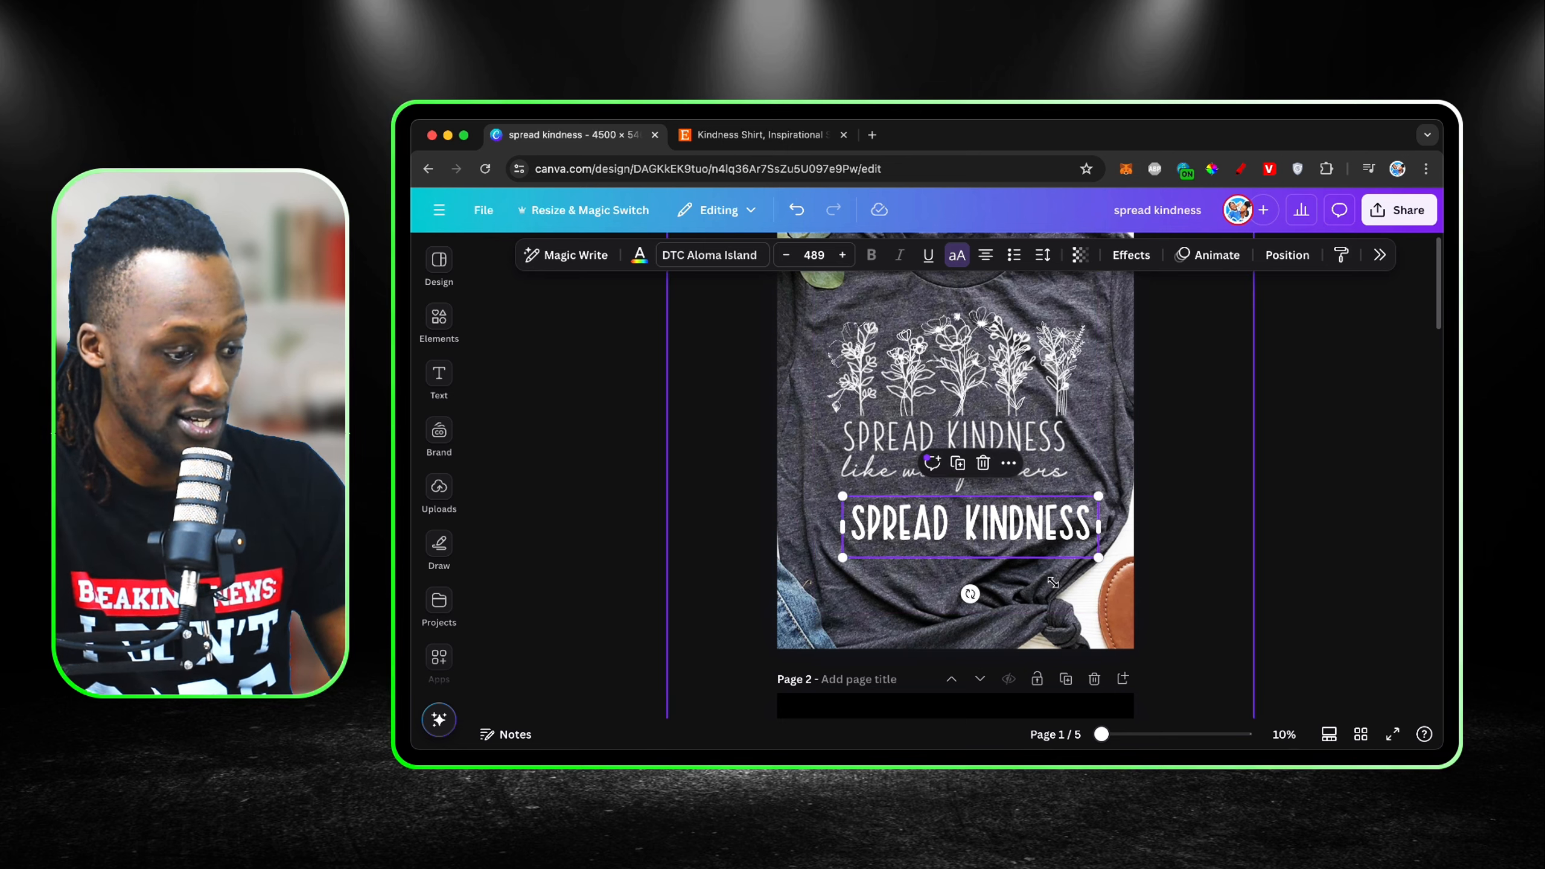
{"action": "left_click_drag", "start_coordinate": [1042, 523], "coordinate": [1030, 440]}
{"action": "scroll", "coordinate": [1138, 423], "scroll_direction": "up", "scroll_amount": 5}
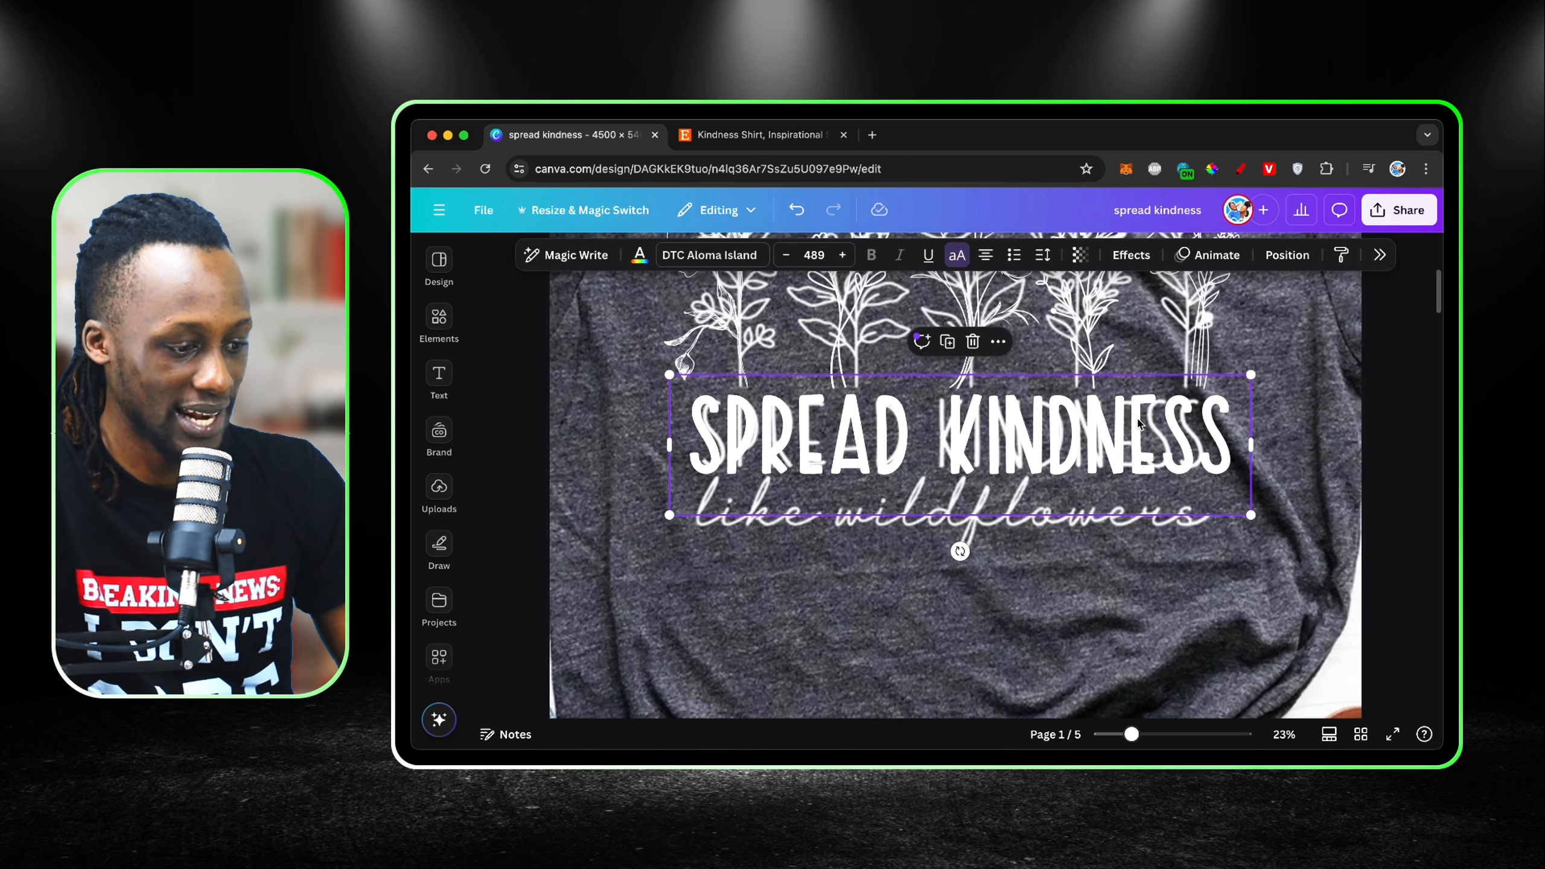
{"action": "left_click_drag", "start_coordinate": [1251, 516], "coordinate": [1221, 506]}
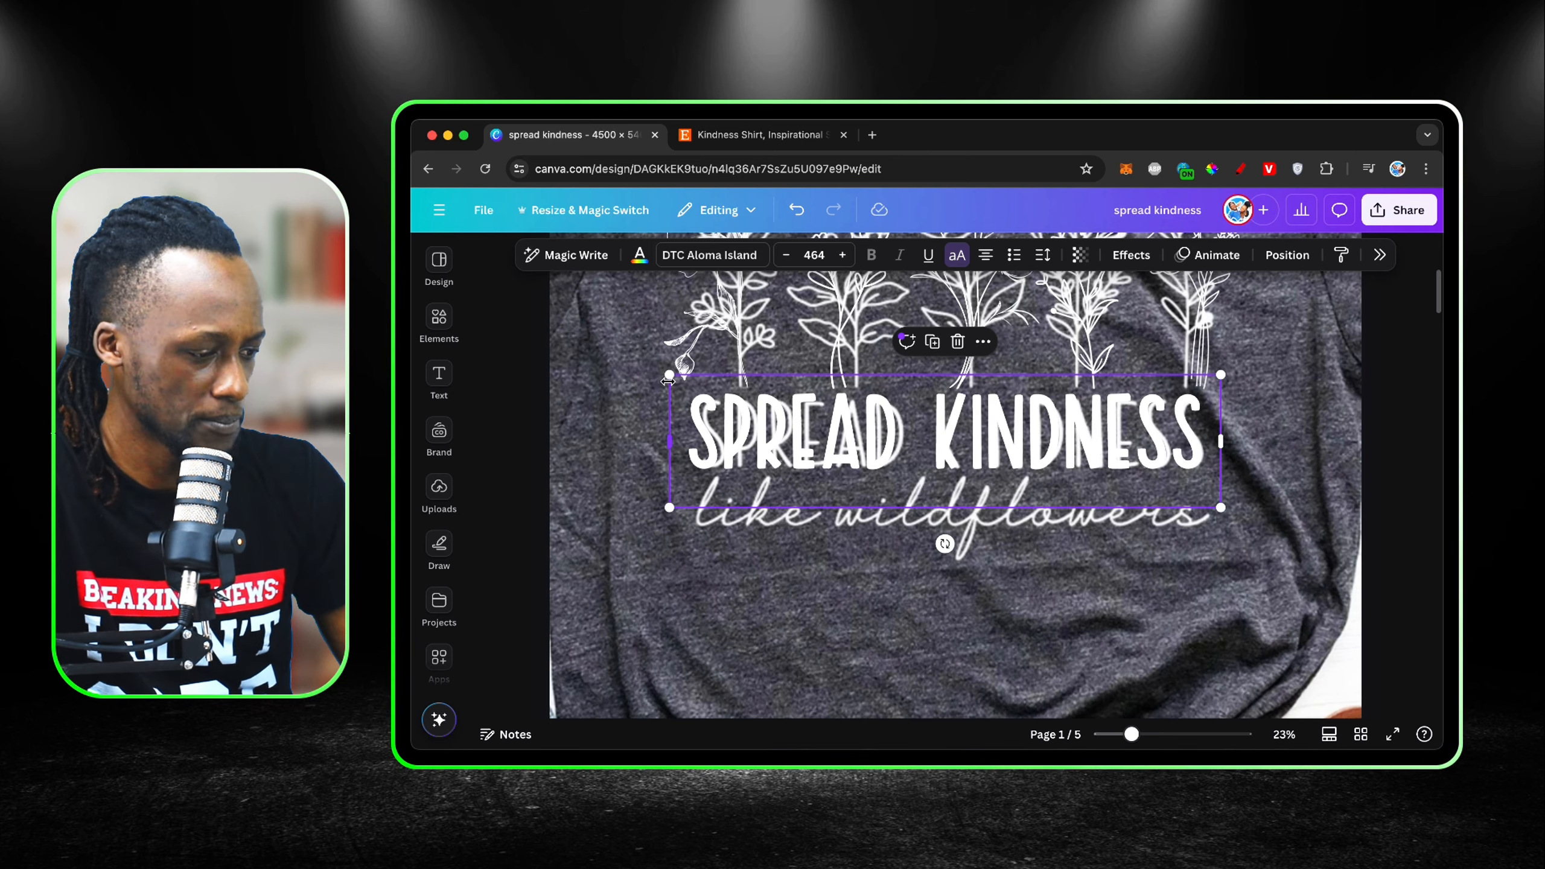
{"action": "left_click_drag", "start_coordinate": [668, 376], "coordinate": [680, 379]}
{"action": "left_click", "coordinate": [1062, 582]}
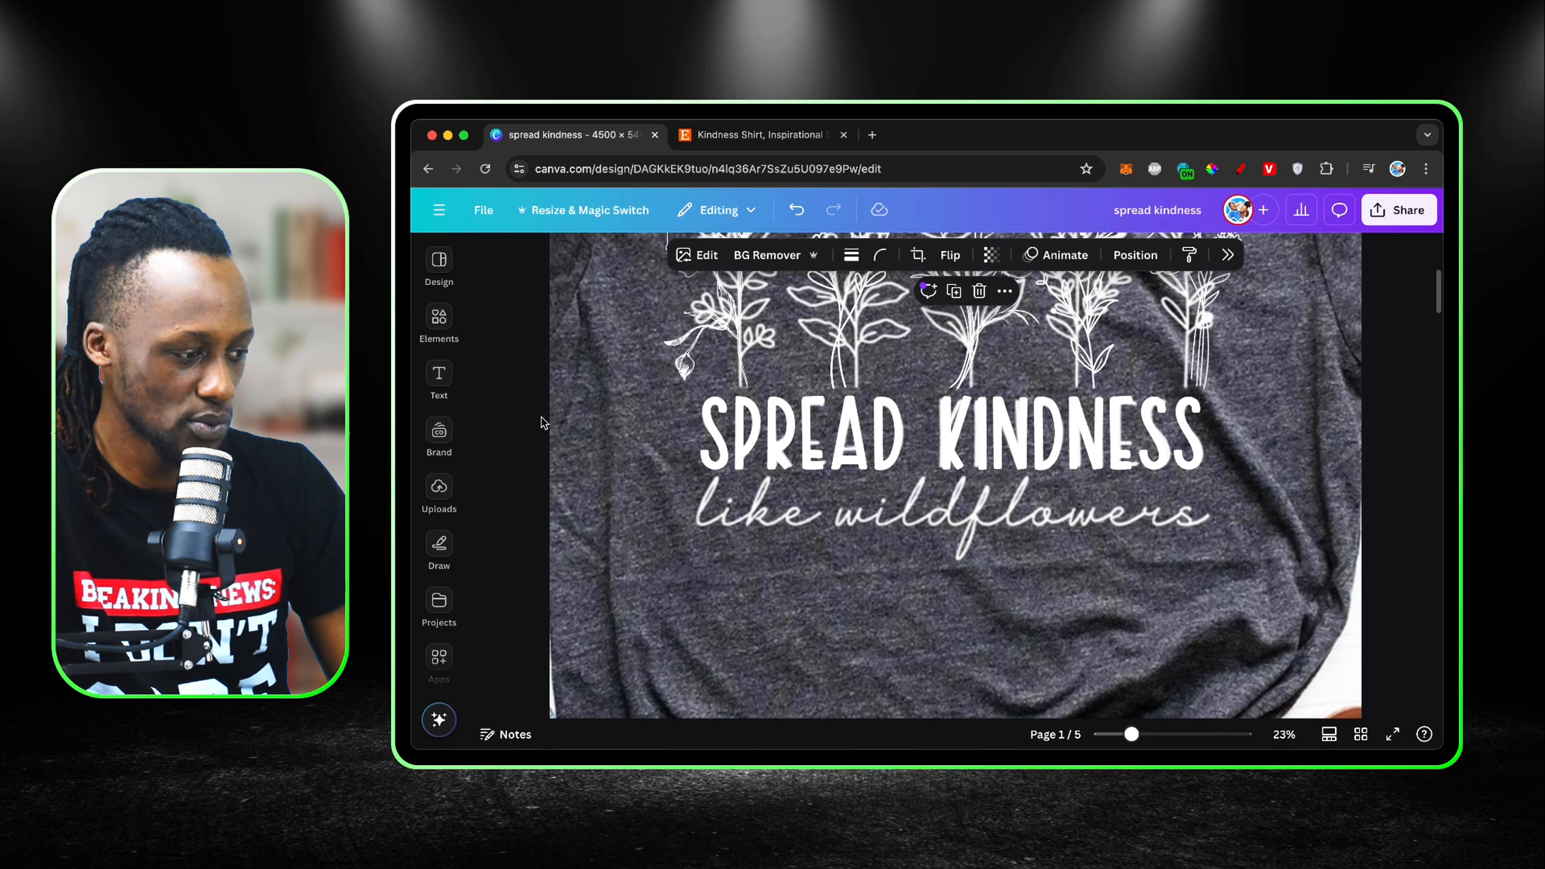
Step: Duplicate the "SPREAD KINDNESS" text and place the copy below the shirt's "like wildflowers" lettering
{"action": "left_click", "coordinate": [438, 377]}
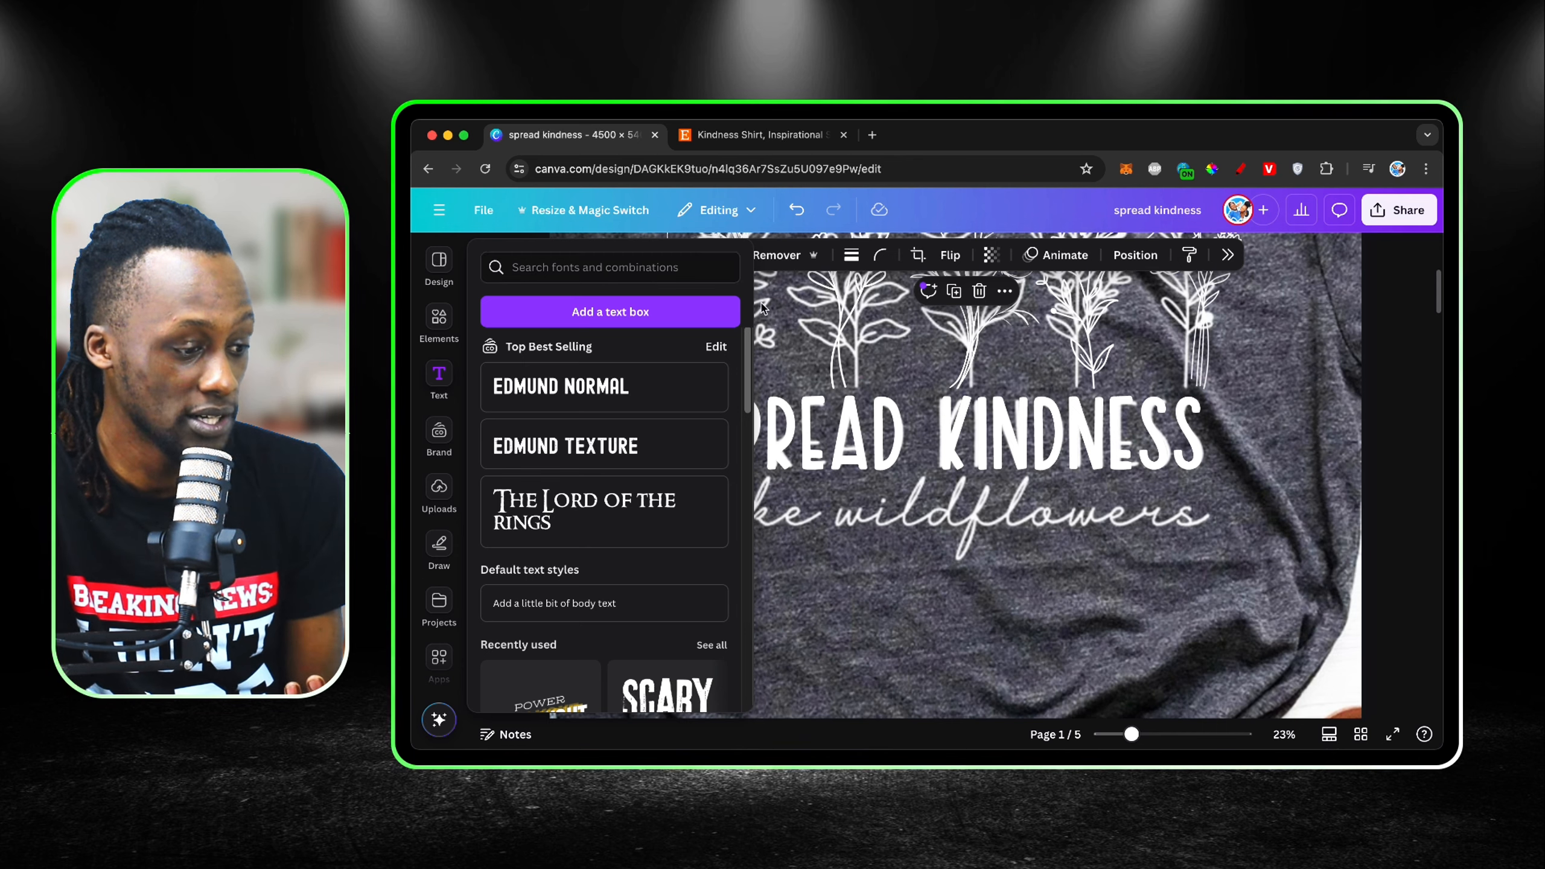
{"action": "left_click", "coordinate": [753, 475]}
{"action": "left_click", "coordinate": [936, 446]}
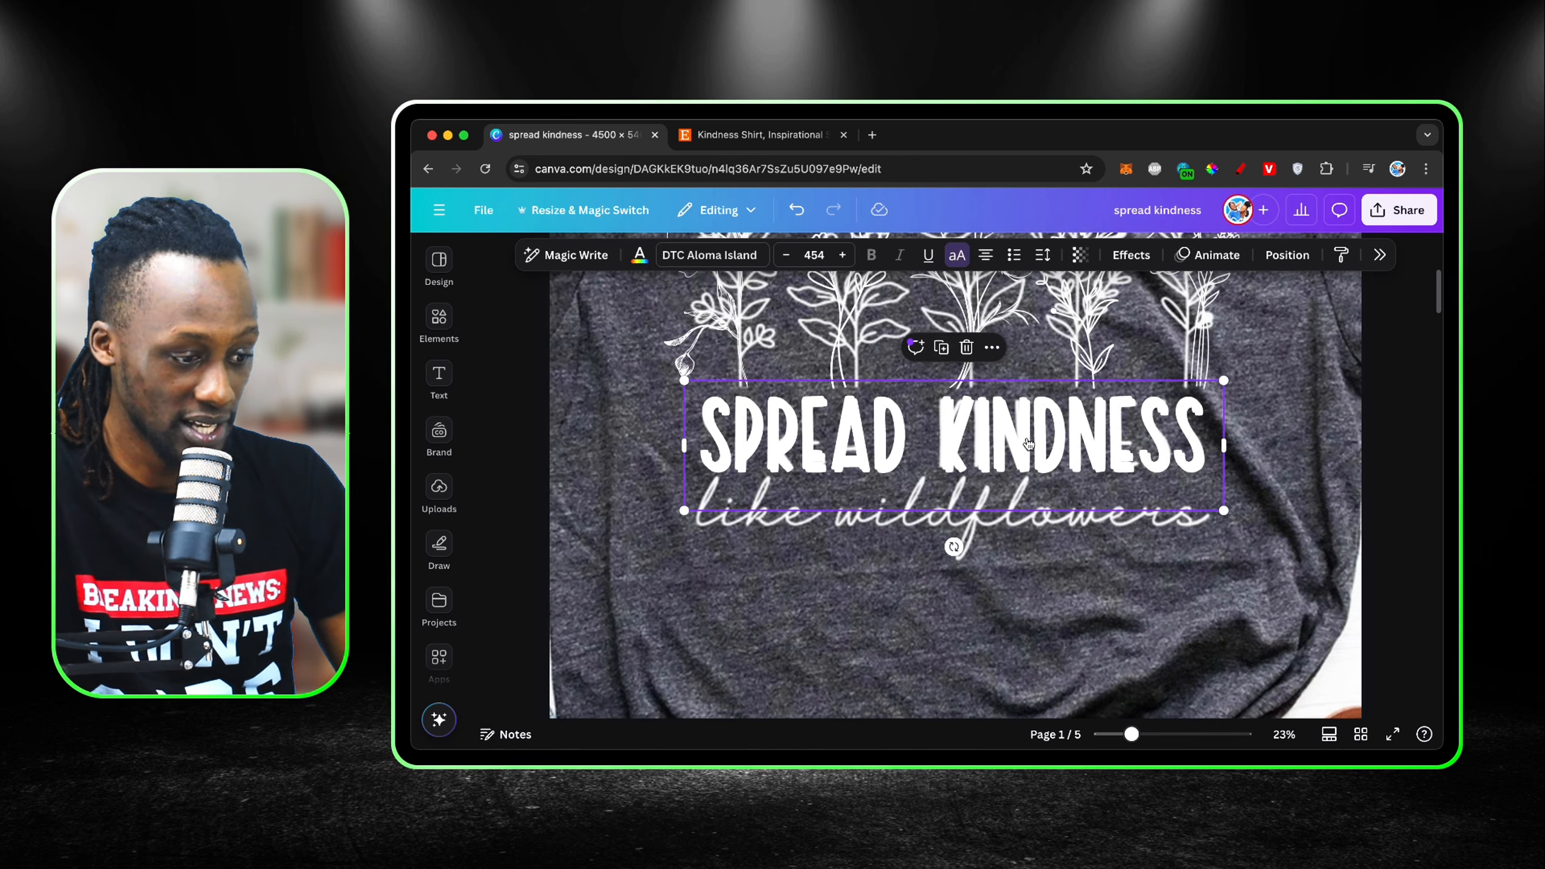
{"action": "left_click", "coordinate": [939, 345]}
{"action": "left_click_drag", "start_coordinate": [1027, 518], "coordinate": [1032, 618]}
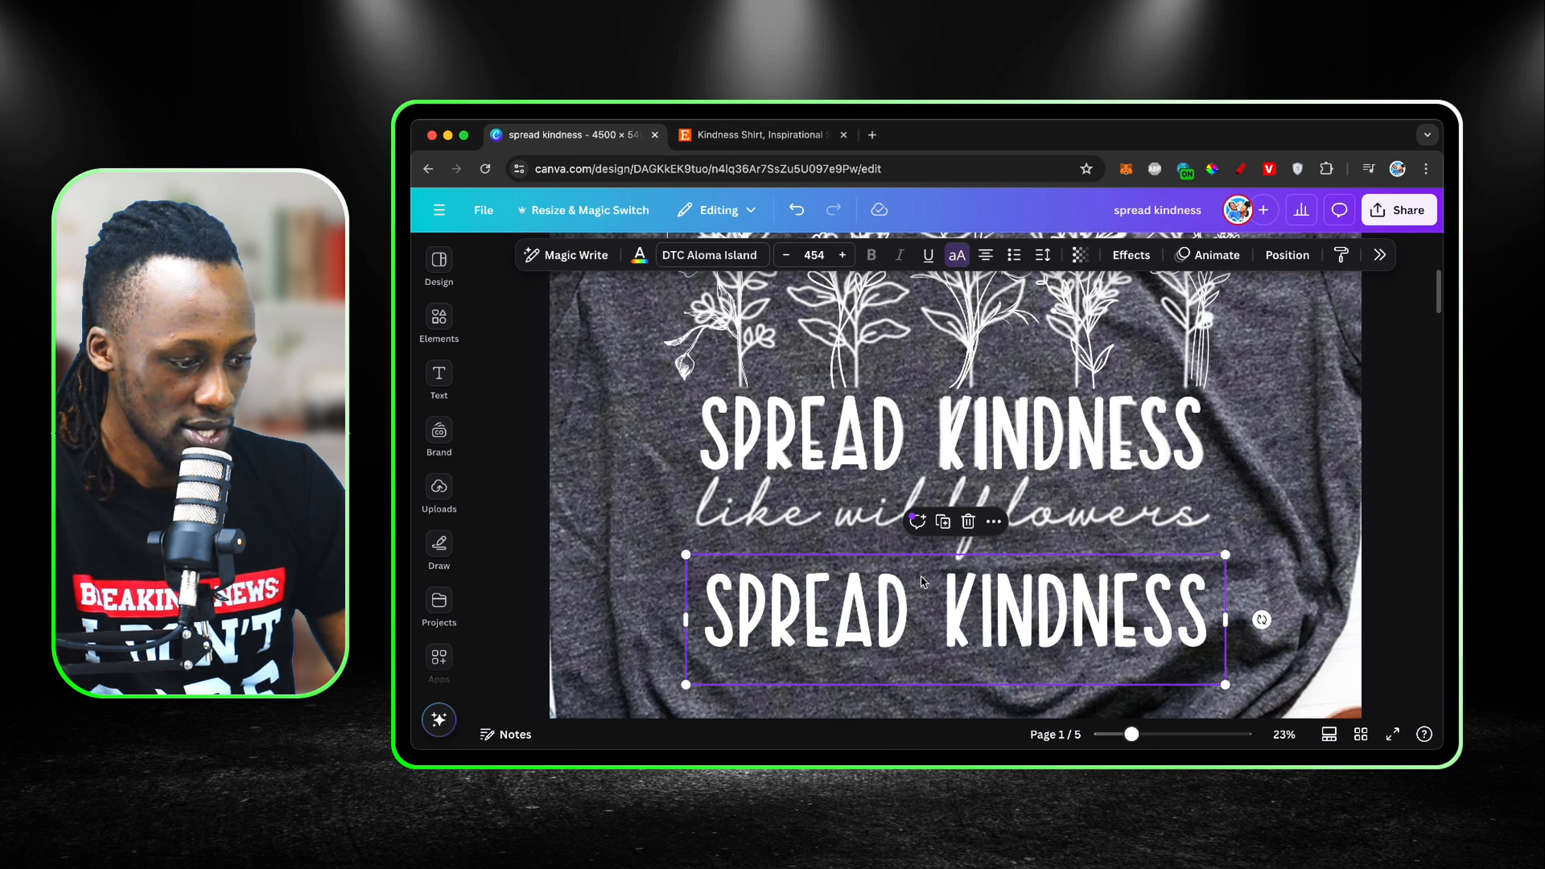
Step: Replace the duplicated text with "LIKE WILDFLOWERS"
{"action": "double_click", "coordinate": [1038, 609]}
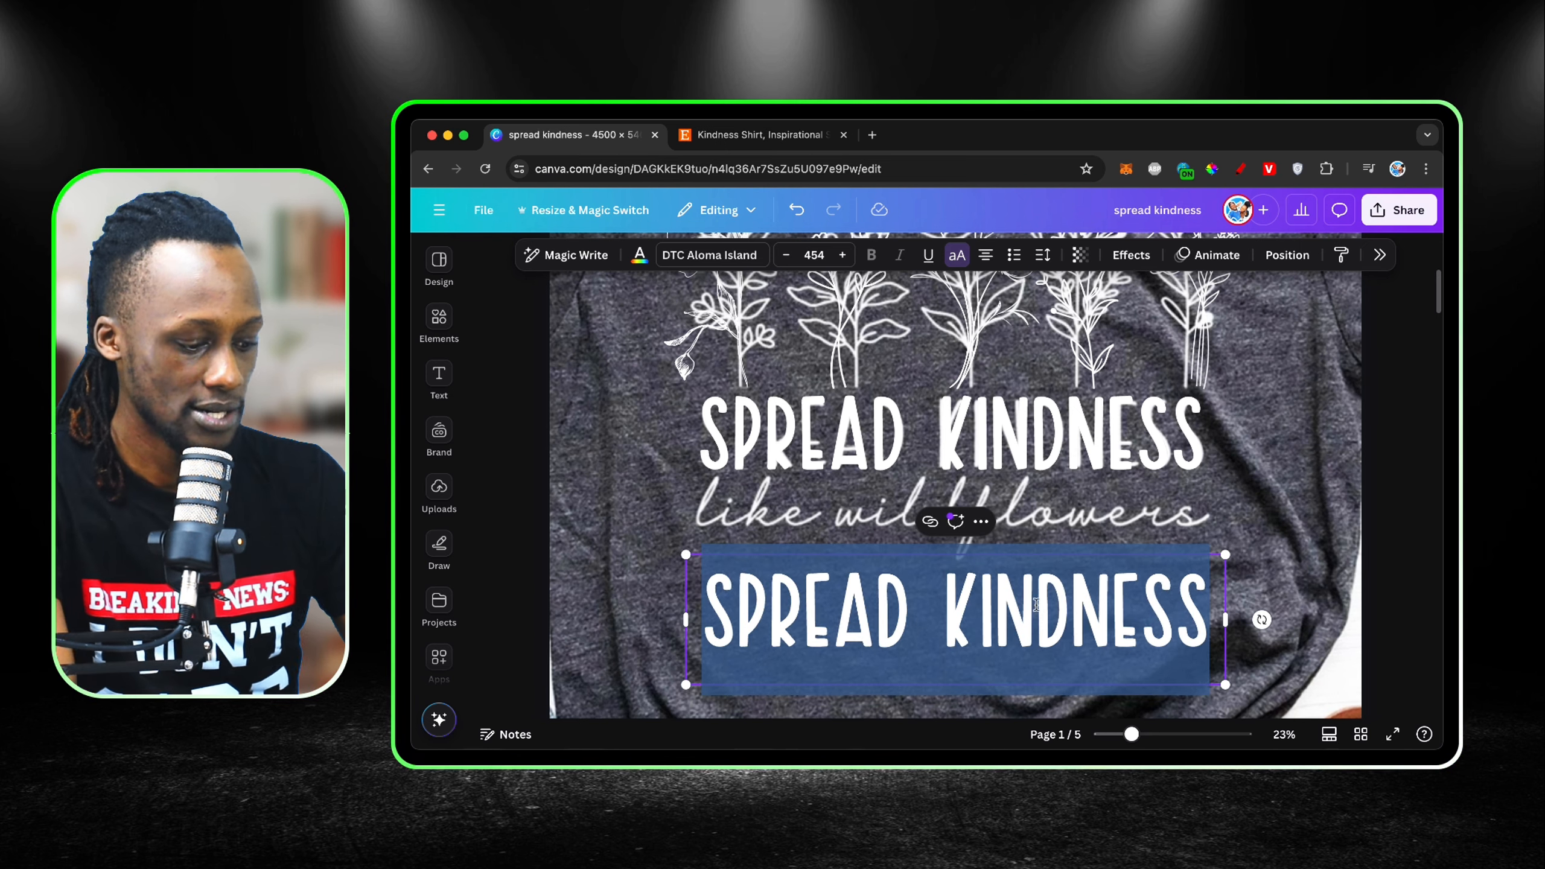
{"action": "type", "text": "LIKE"}
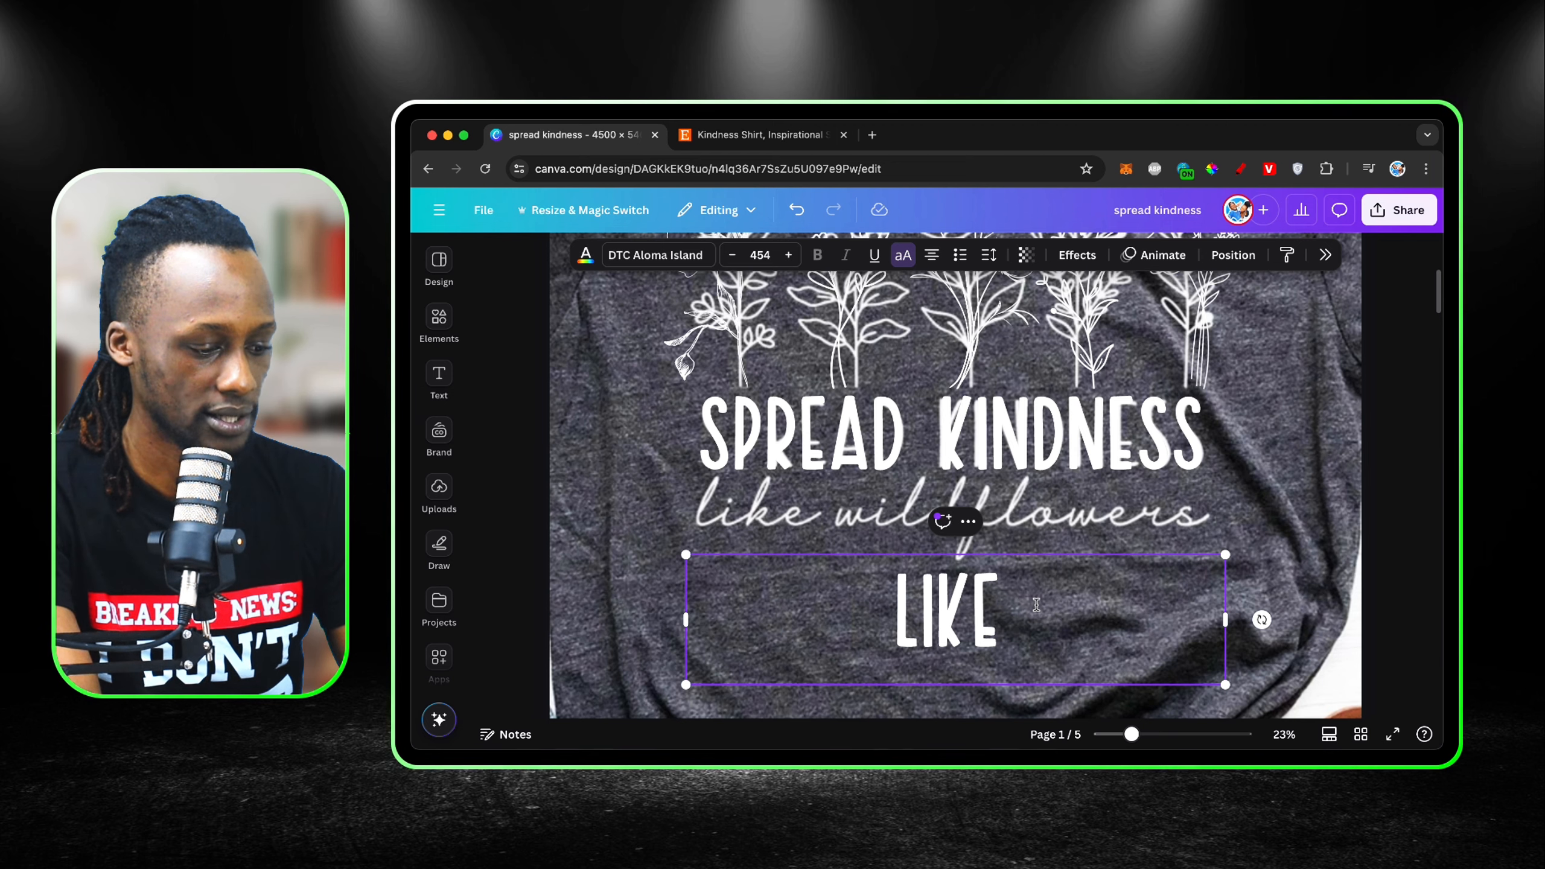
{"action": "type", "text": " WILDFLOWERS"}
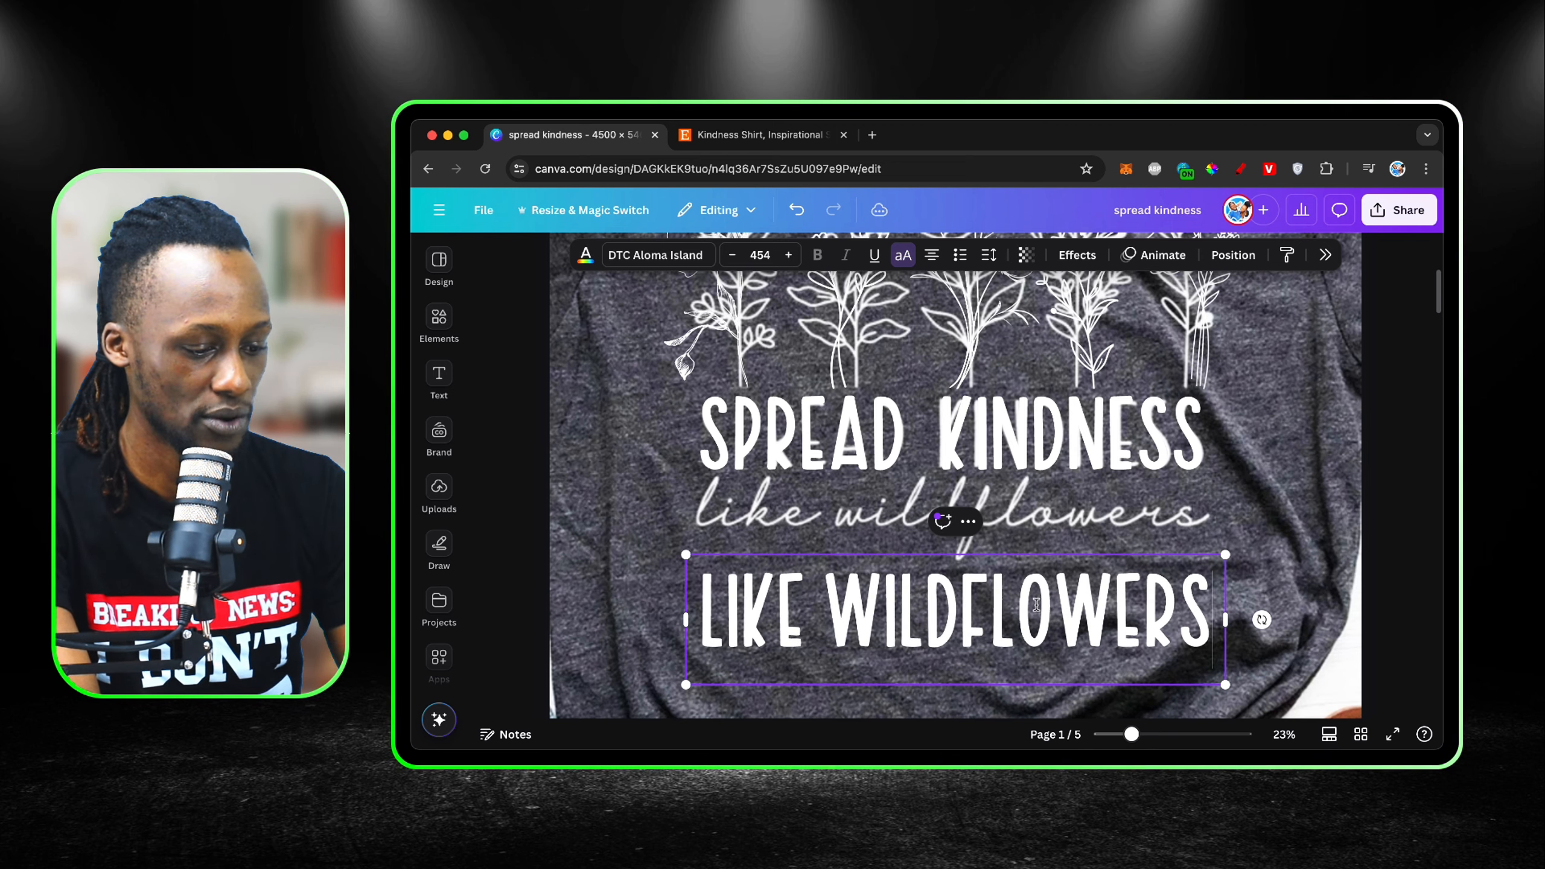
{"action": "left_click", "coordinate": [1305, 525]}
Step: Set the "LIKE WILDFLOWERS" text to the uploaded Authenticity Regular font and turn off its upper-case formatting
{"action": "left_click", "coordinate": [1152, 606]}
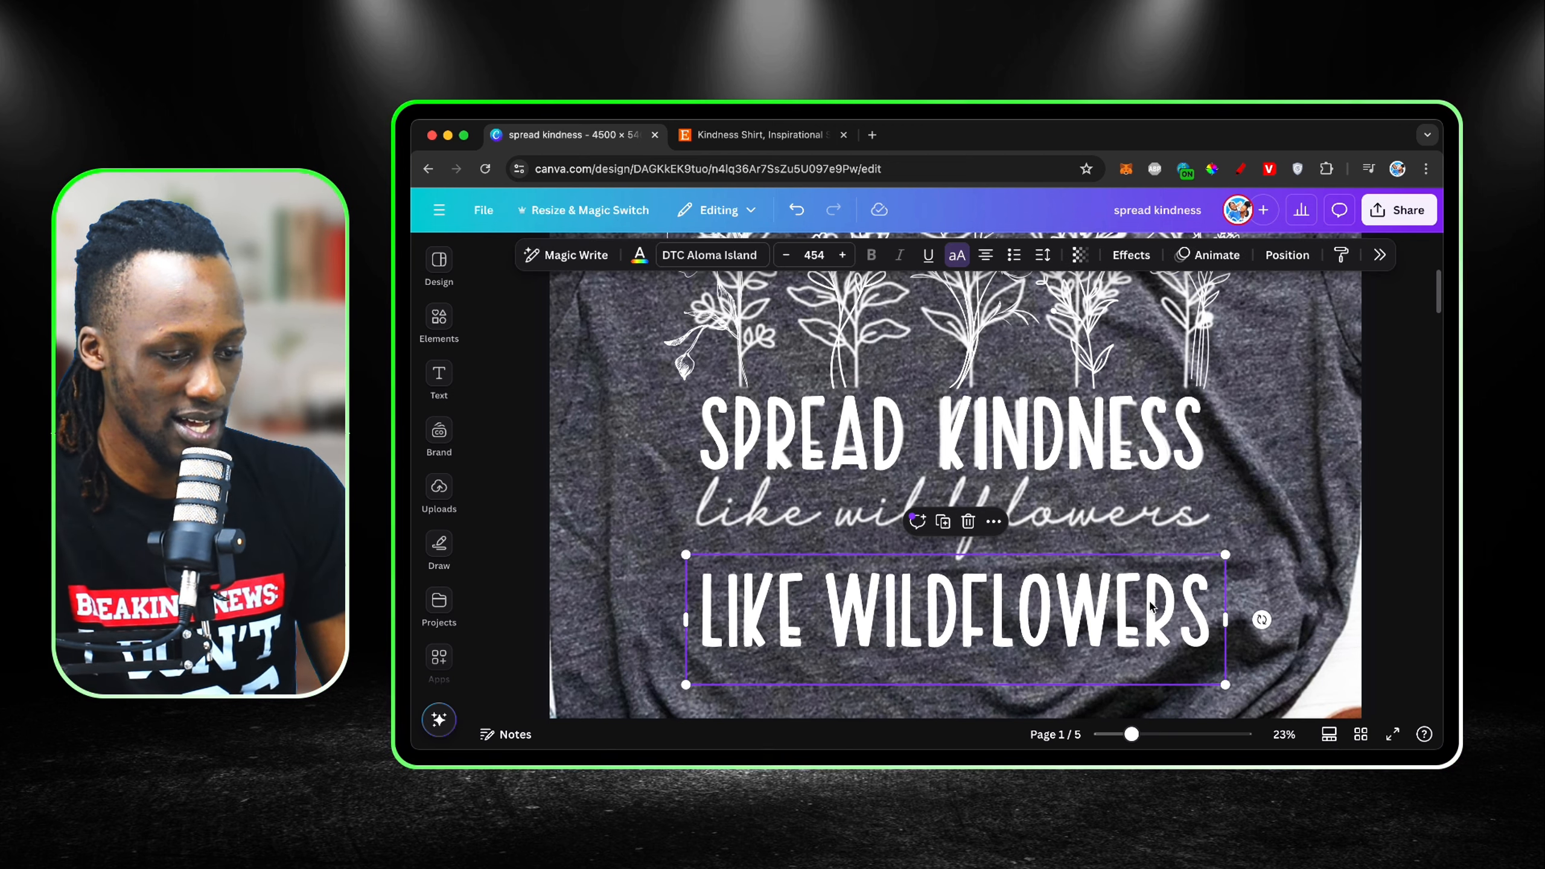
{"action": "left_click", "coordinate": [741, 256]}
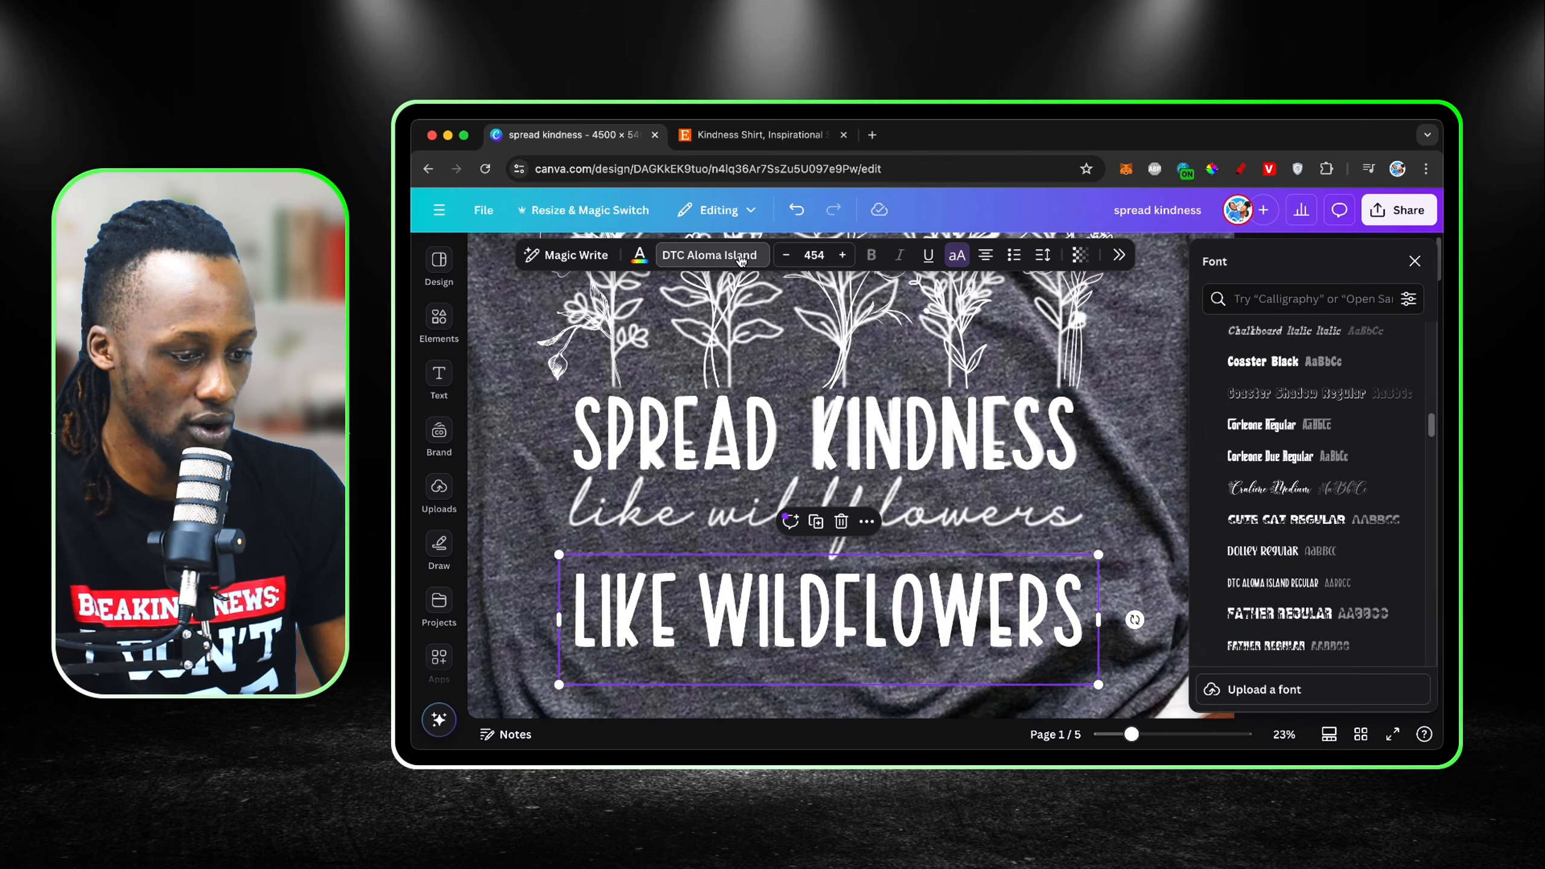
{"action": "scroll", "coordinate": [1290, 453], "scroll_direction": "down", "scroll_amount": 5}
{"action": "scroll", "coordinate": [1290, 453], "scroll_direction": "up", "scroll_amount": 3}
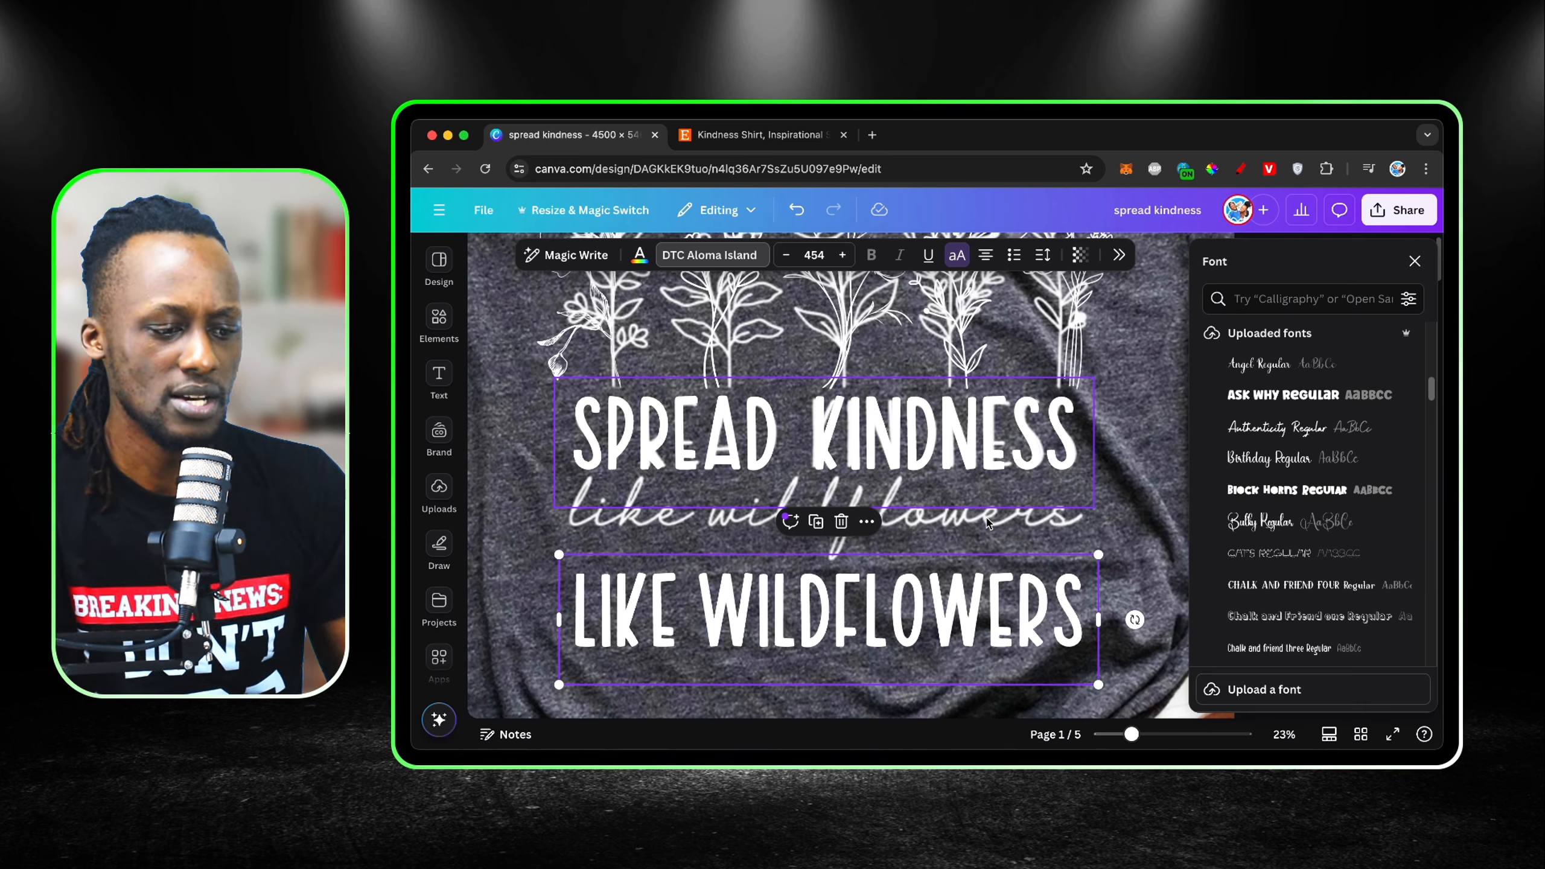
{"action": "left_click", "coordinate": [1291, 429]}
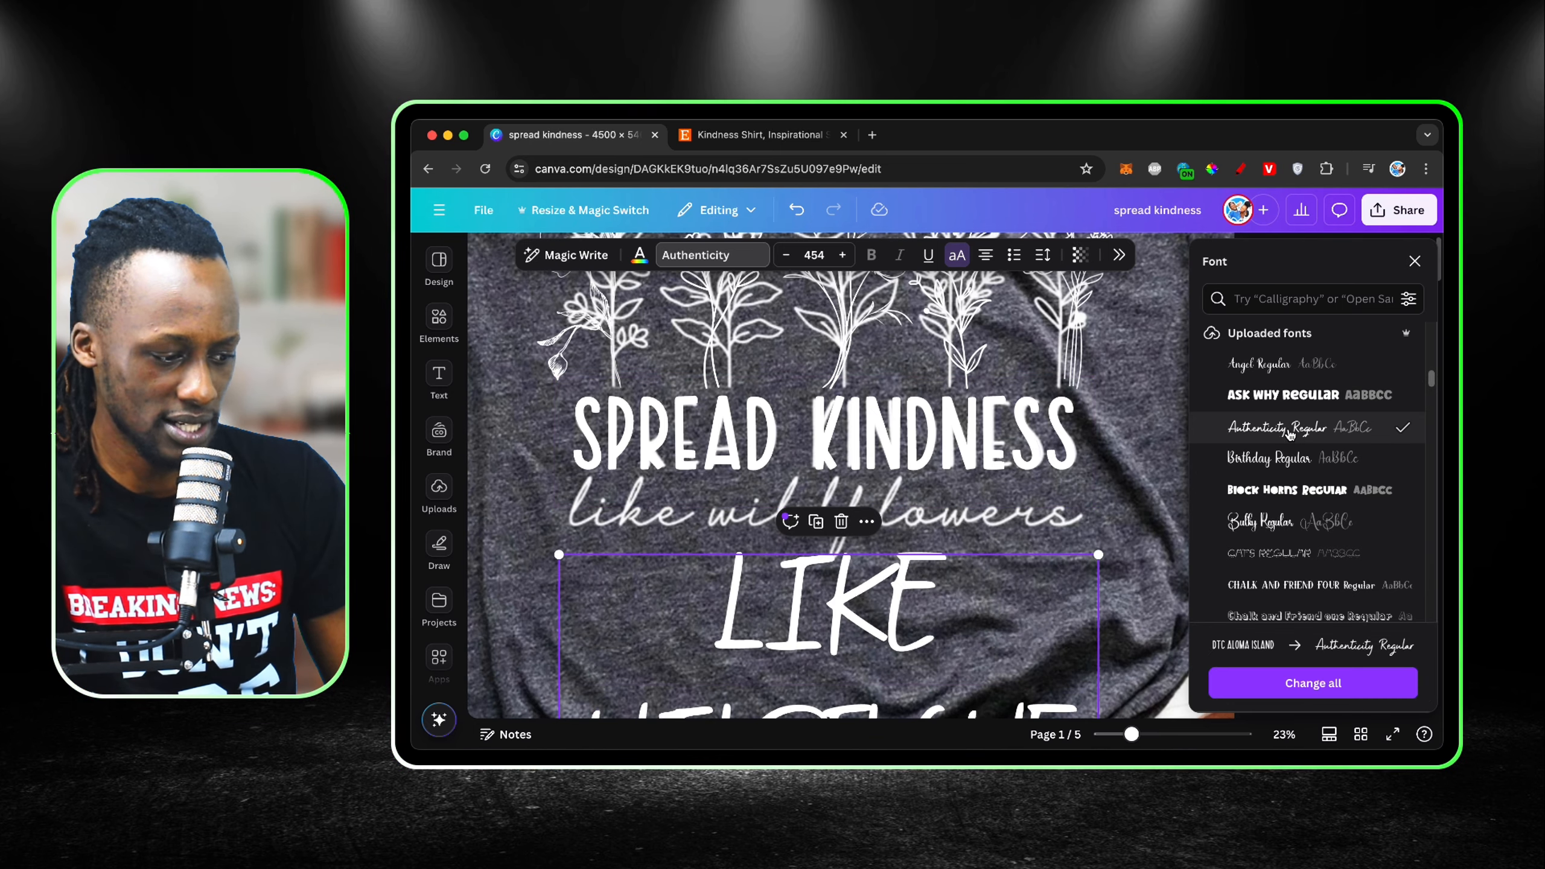
{"action": "scroll", "coordinate": [984, 600], "scroll_direction": "down", "scroll_amount": 3}
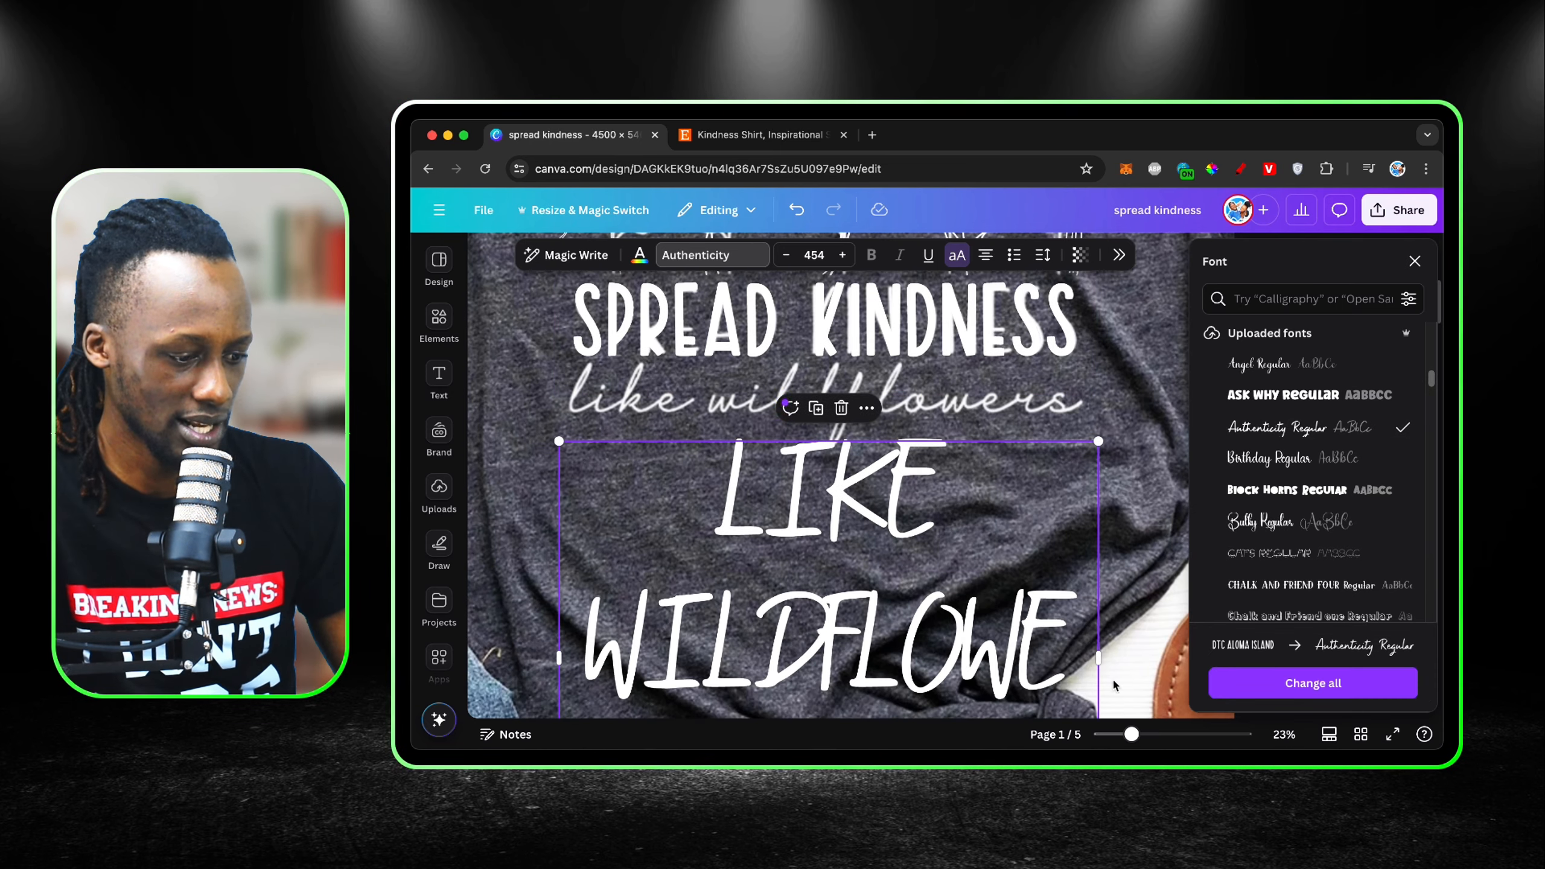
{"action": "scroll", "coordinate": [1105, 669], "scroll_direction": "down", "scroll_amount": 4}
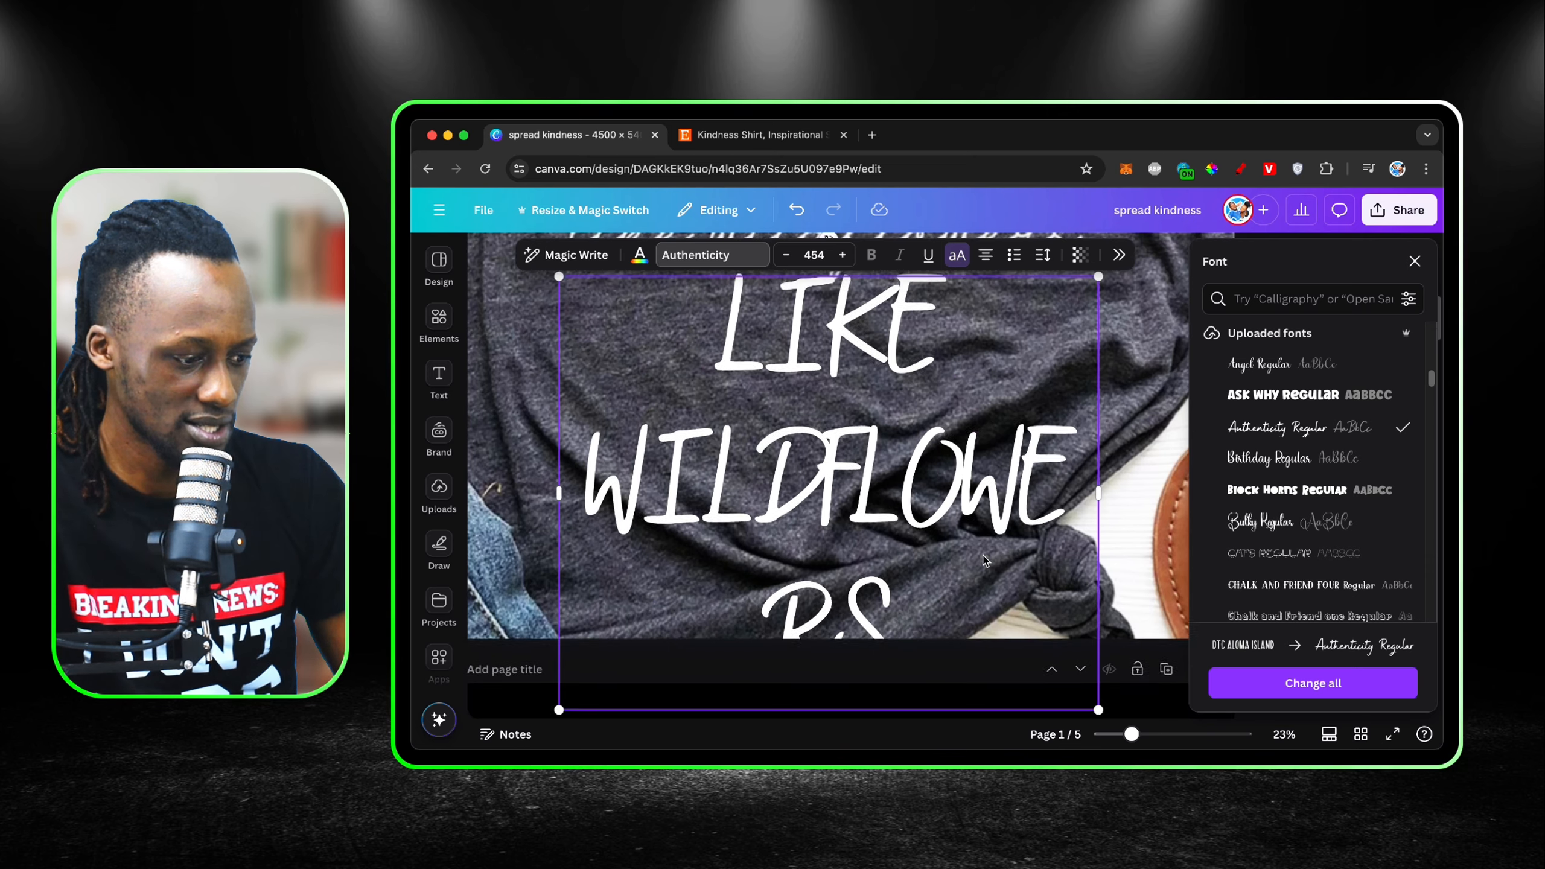
{"action": "scroll", "coordinate": [1065, 608], "scroll_direction": "up", "scroll_amount": 3}
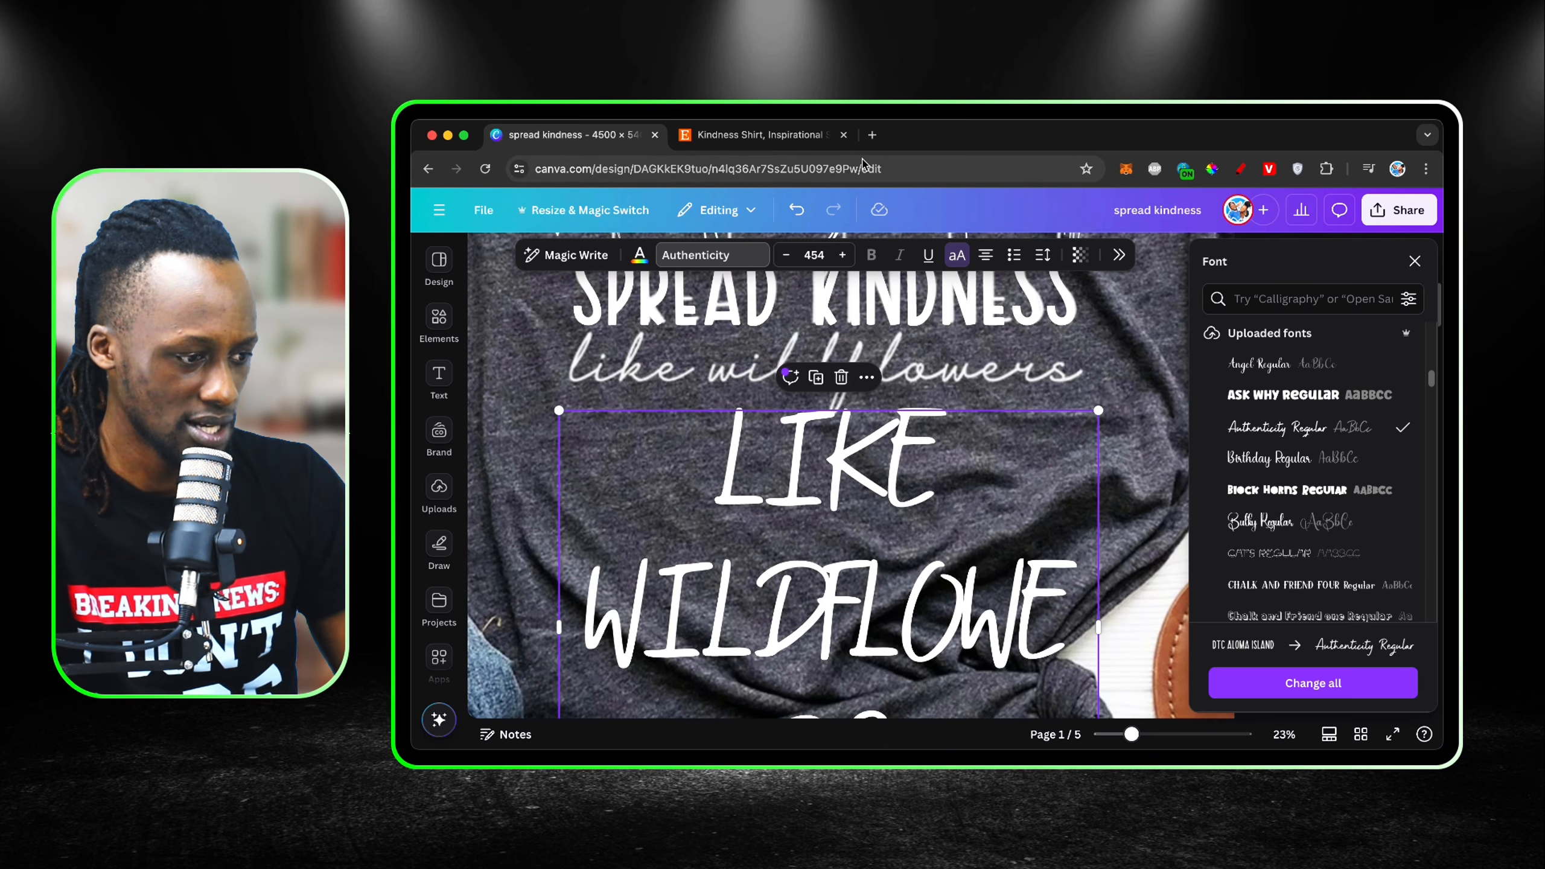
{"action": "left_click", "coordinate": [959, 257]}
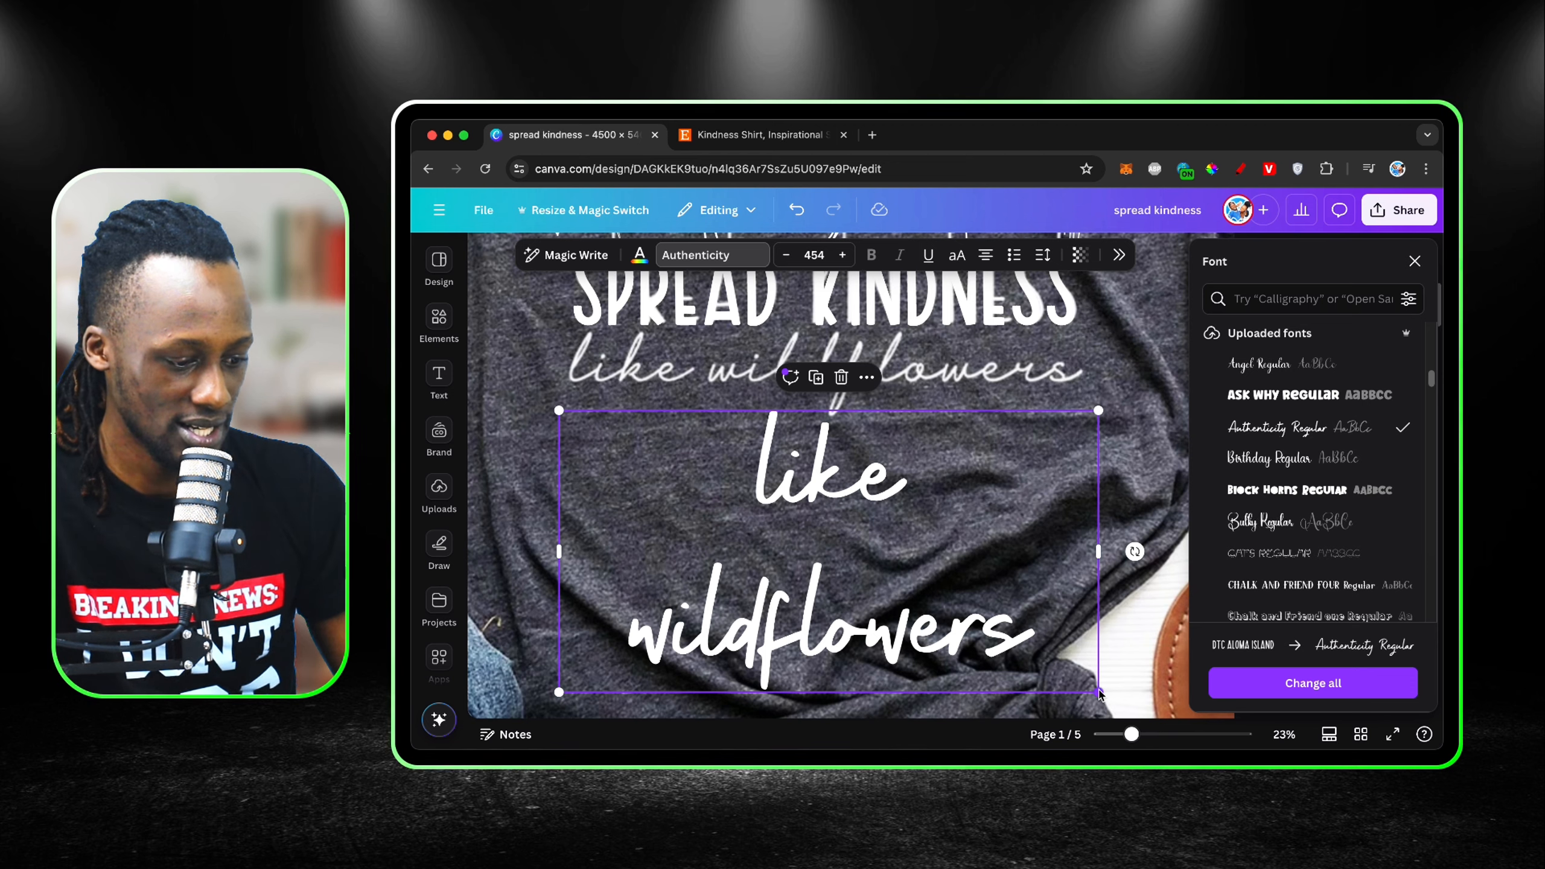
Step: Fit the "like wildflowers" text on one line at font size 332 and place it over the shirt's script lettering
{"action": "left_click_drag", "start_coordinate": [1099, 693], "coordinate": [840, 557]}
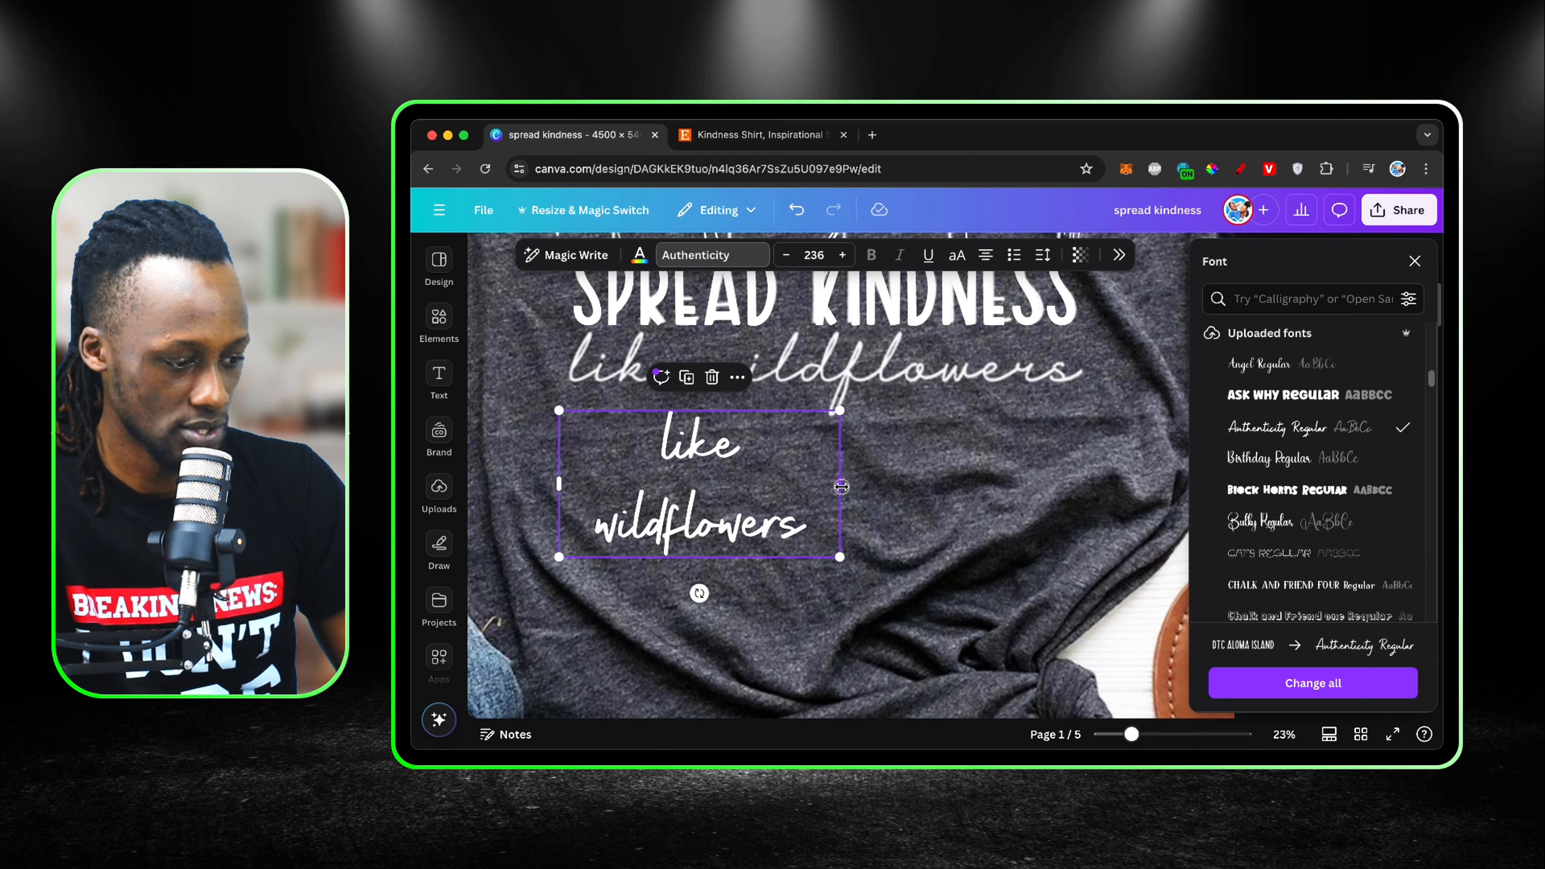
{"action": "left_click_drag", "start_coordinate": [841, 487], "coordinate": [1110, 557]}
{"action": "left_click", "coordinate": [1034, 572]}
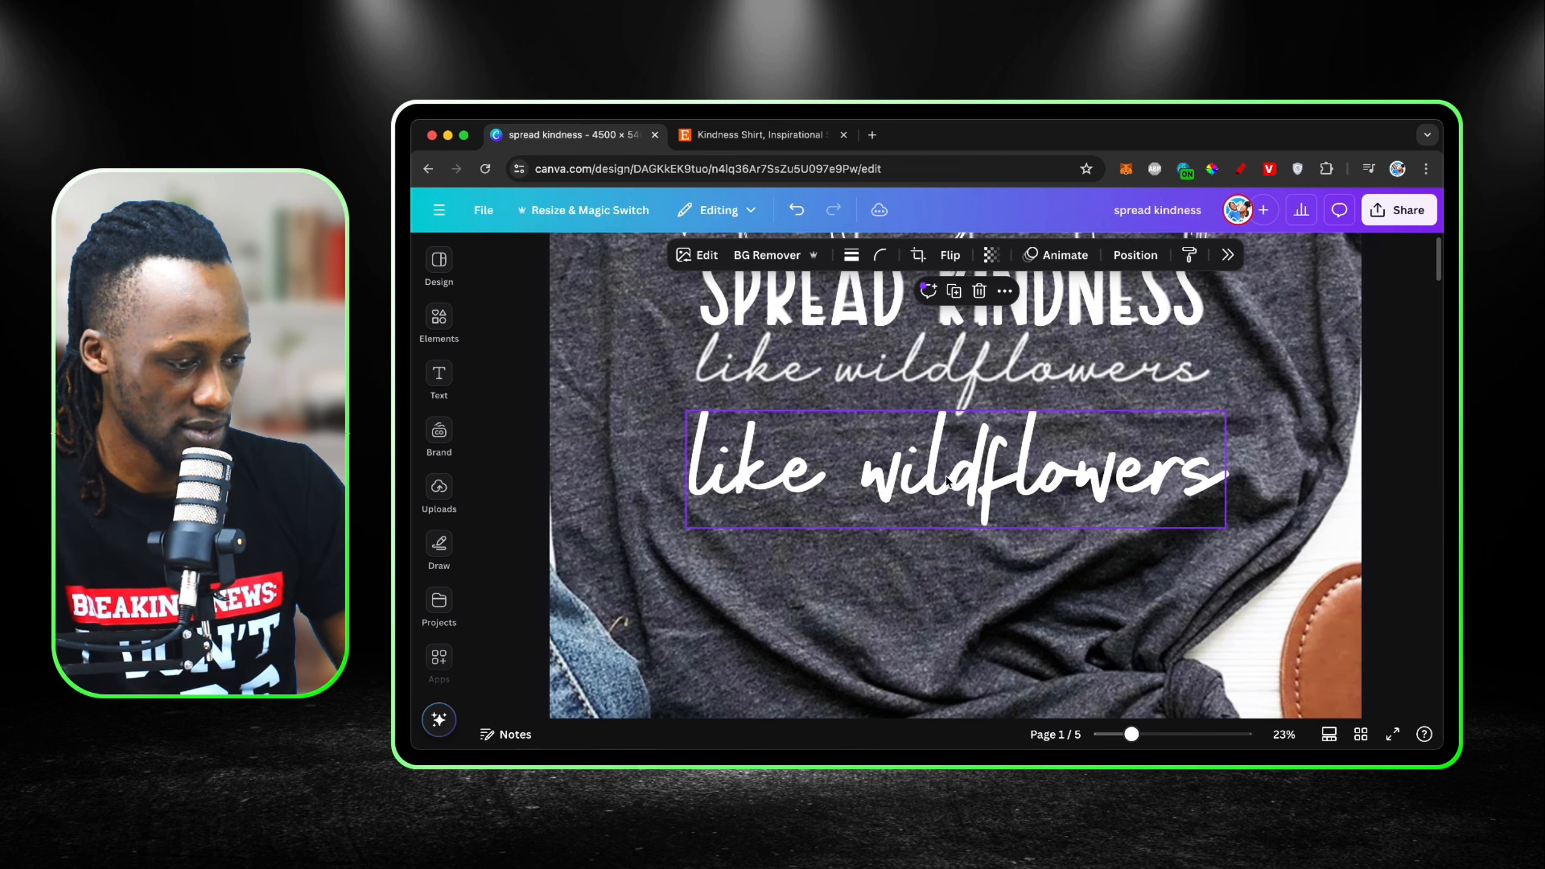
{"action": "left_click_drag", "start_coordinate": [947, 481], "coordinate": [965, 389]}
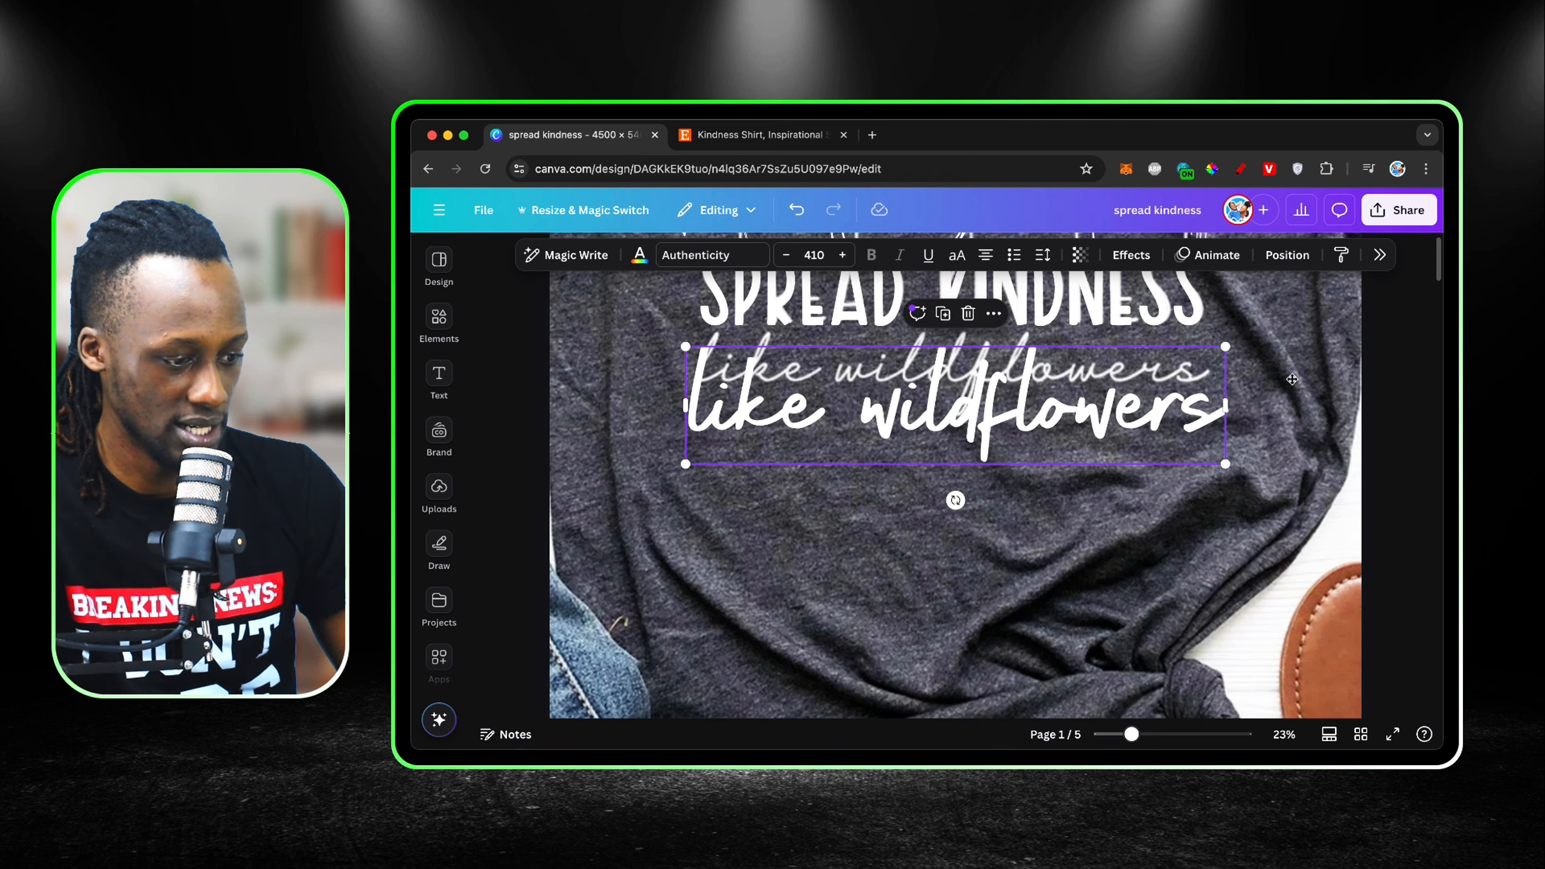
{"action": "left_click_drag", "start_coordinate": [1226, 464], "coordinate": [1122, 404]}
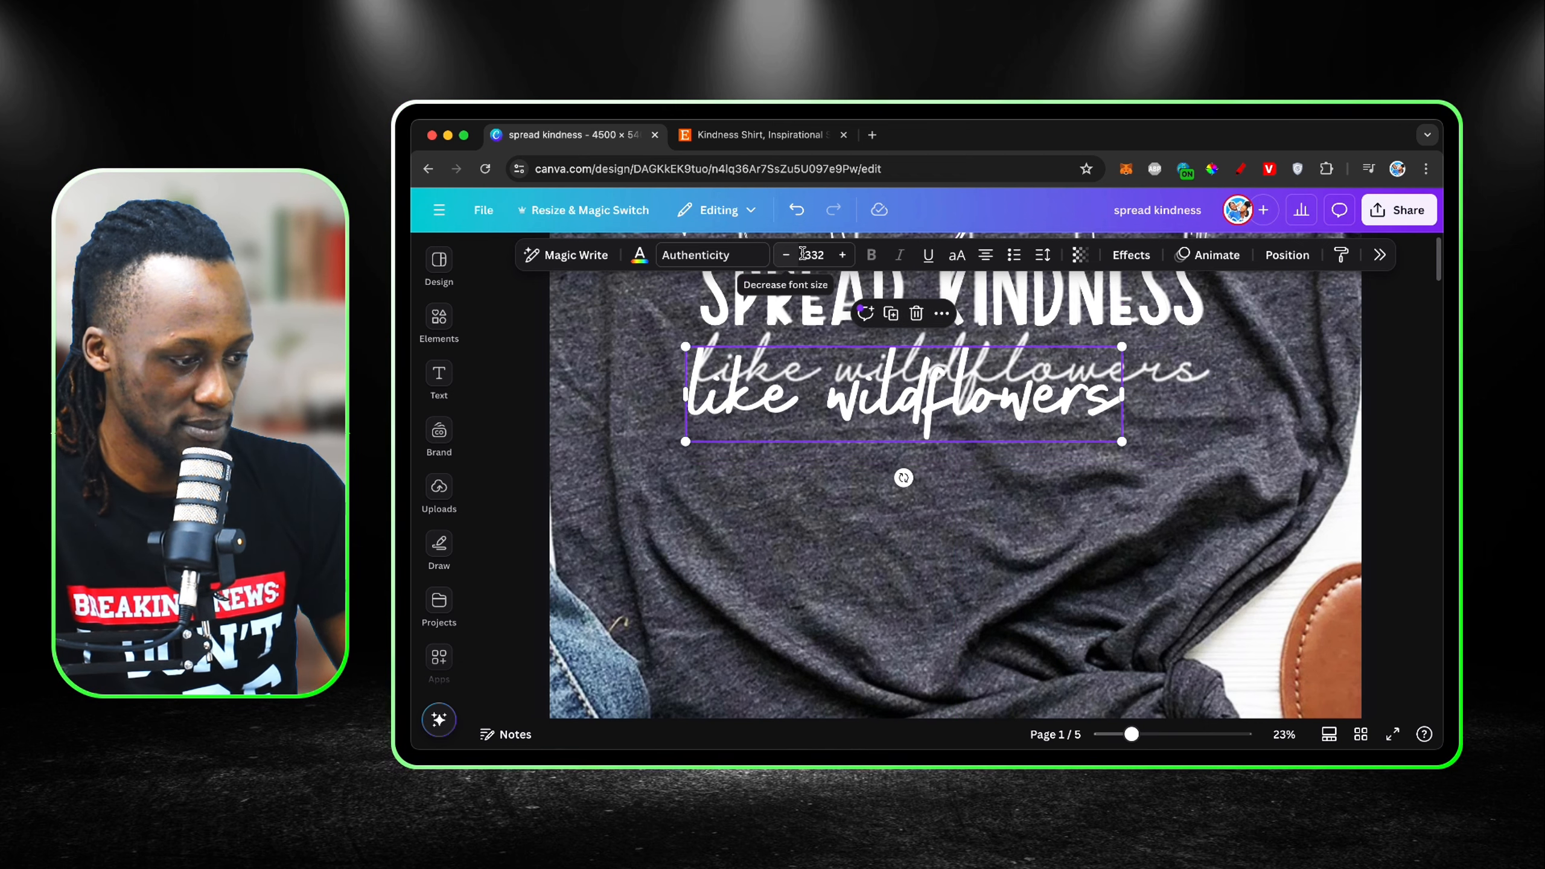
Step: Change the "like wildflowers" font to Birthday Regular and widen its text box so the phrase fits on one line
{"action": "left_click", "coordinate": [712, 255]}
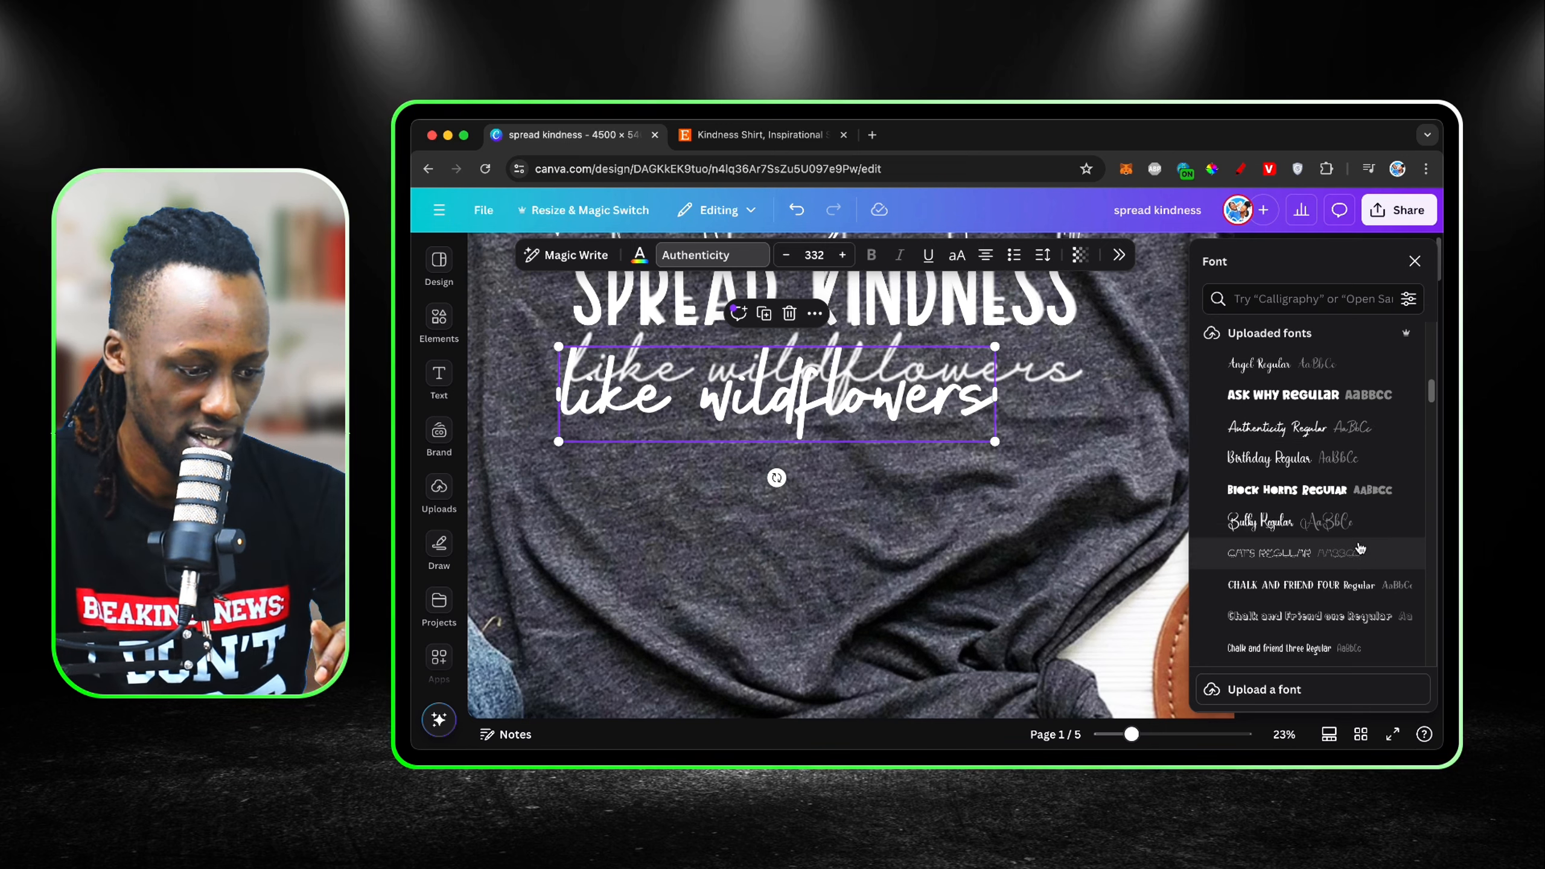
{"action": "scroll", "coordinate": [1308, 487], "scroll_direction": "down", "scroll_amount": 1}
{"action": "left_click", "coordinate": [1291, 419]}
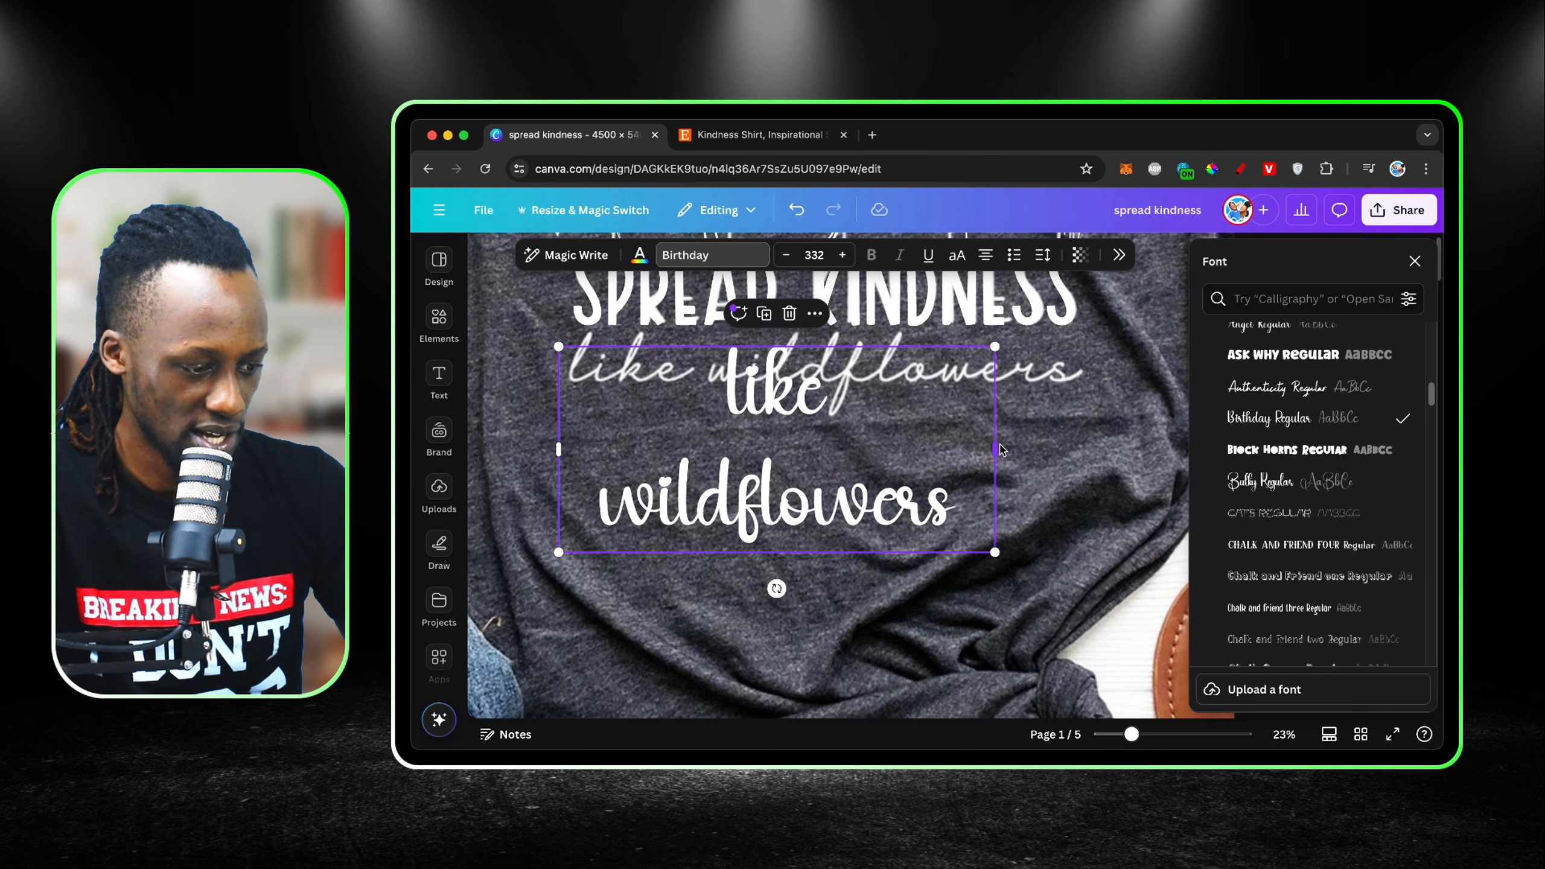
{"action": "left_click_drag", "start_coordinate": [1001, 451], "coordinate": [1095, 426]}
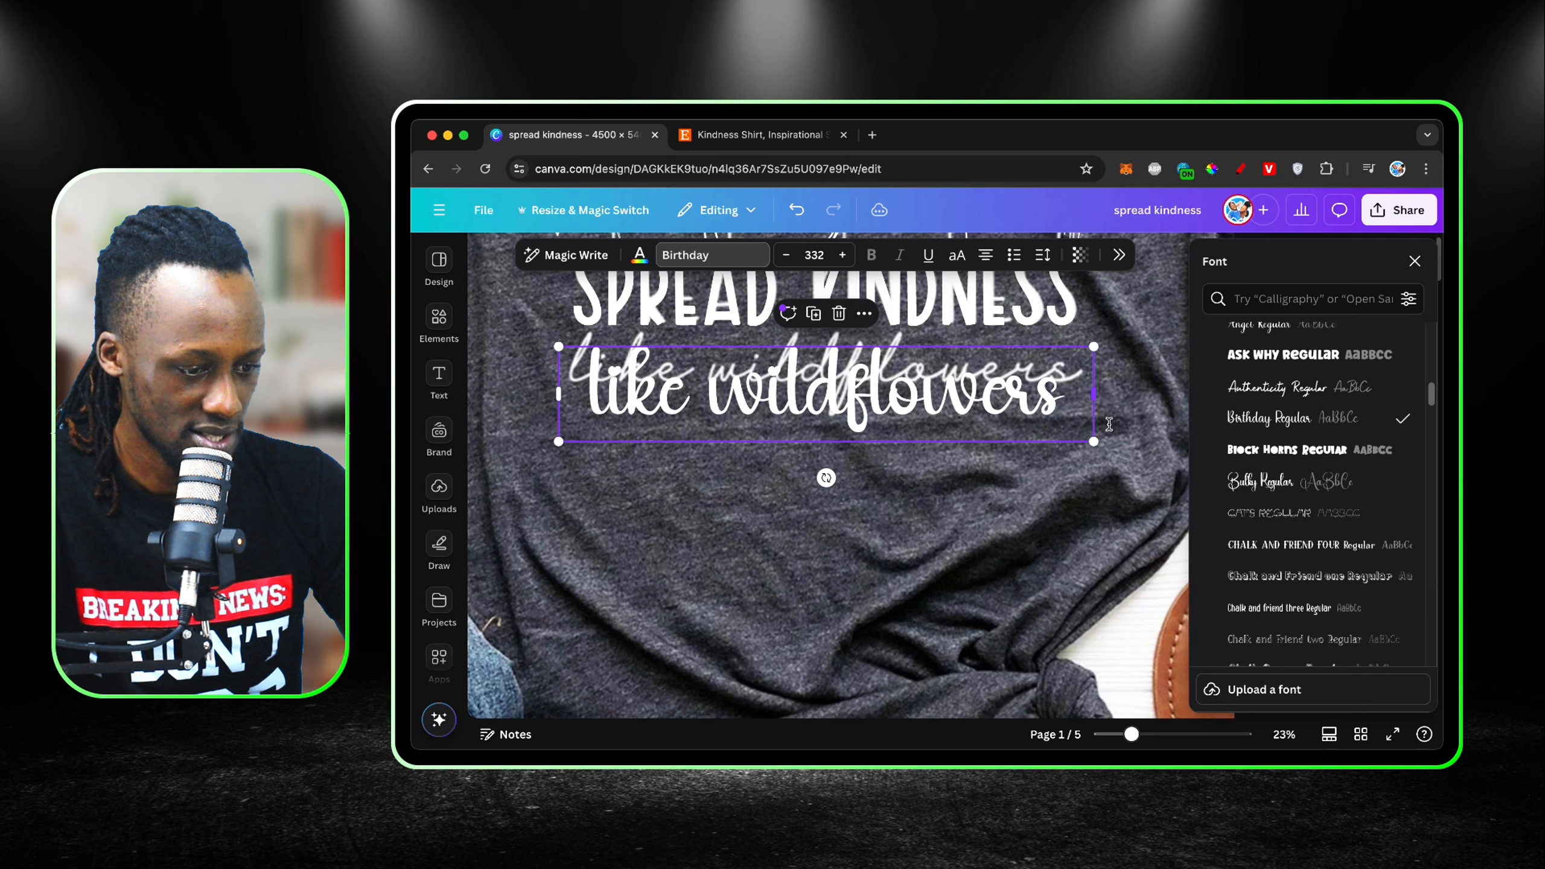
Step: Set the "like wildflowers" font to Bulky Regular and look through the remaining uploaded fonts for a closer match
{"action": "left_click", "coordinate": [1289, 487]}
{"action": "scroll", "coordinate": [1288, 489], "scroll_direction": "down", "scroll_amount": 4}
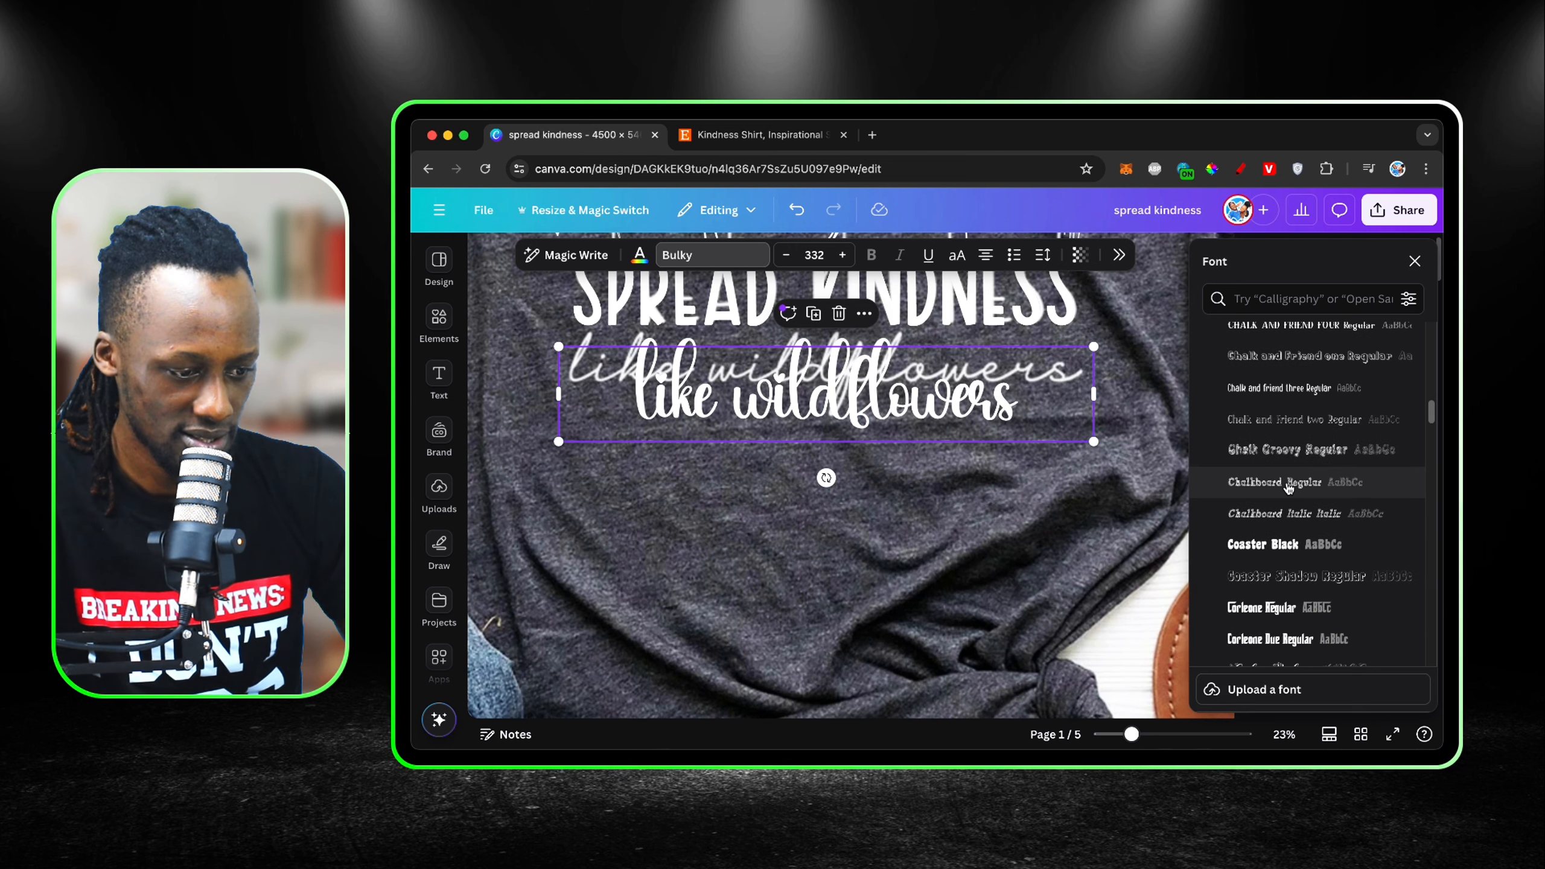
{"action": "scroll", "coordinate": [1289, 487], "scroll_direction": "down", "scroll_amount": 8}
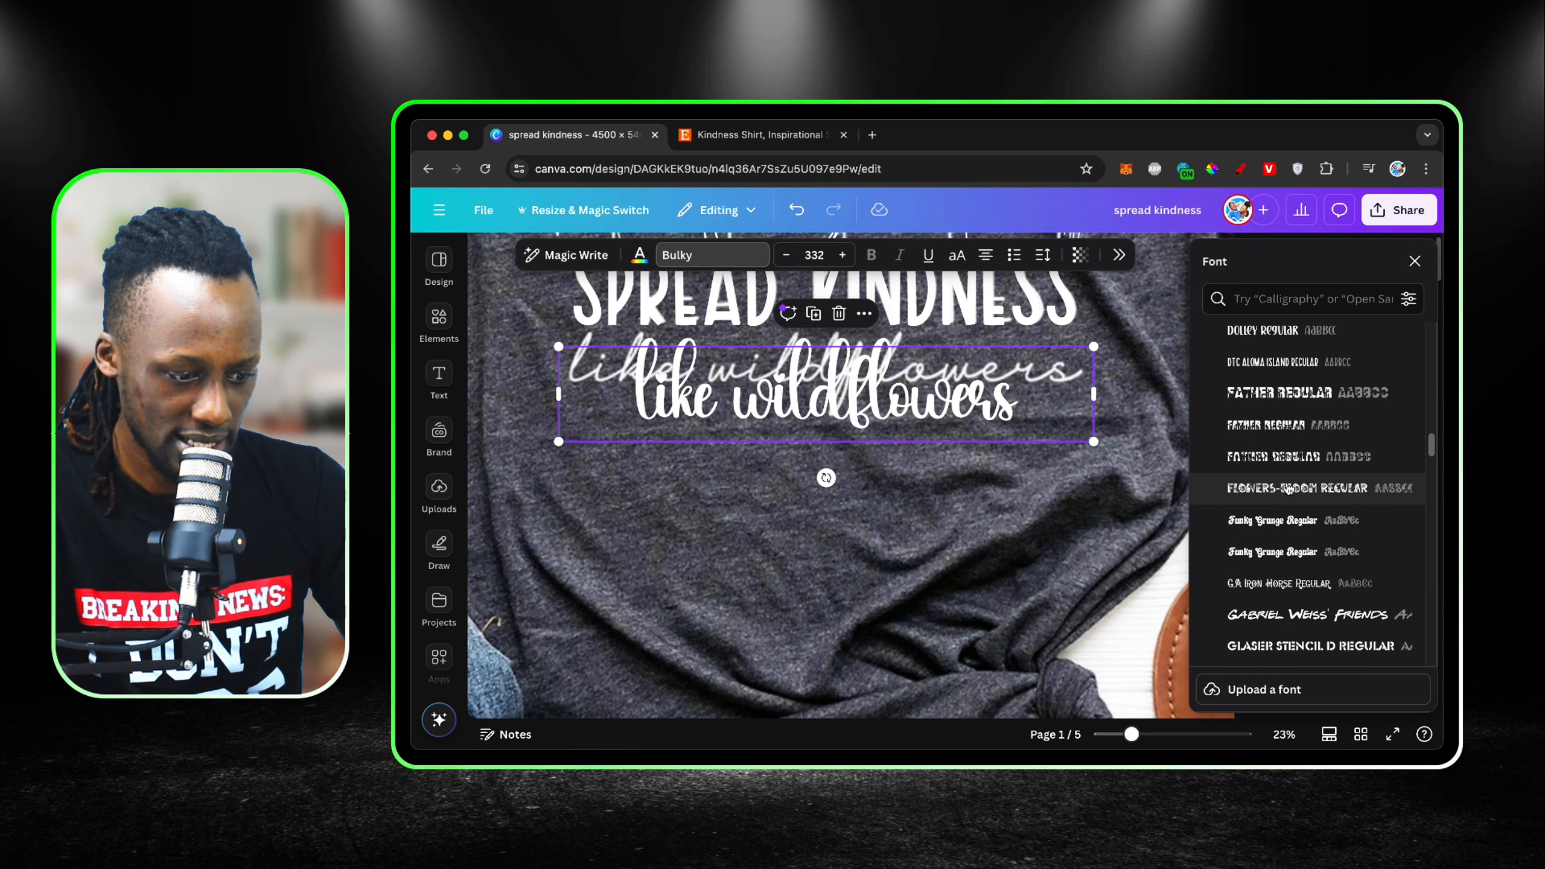
{"action": "scroll", "coordinate": [1288, 487], "scroll_direction": "down", "scroll_amount": 6}
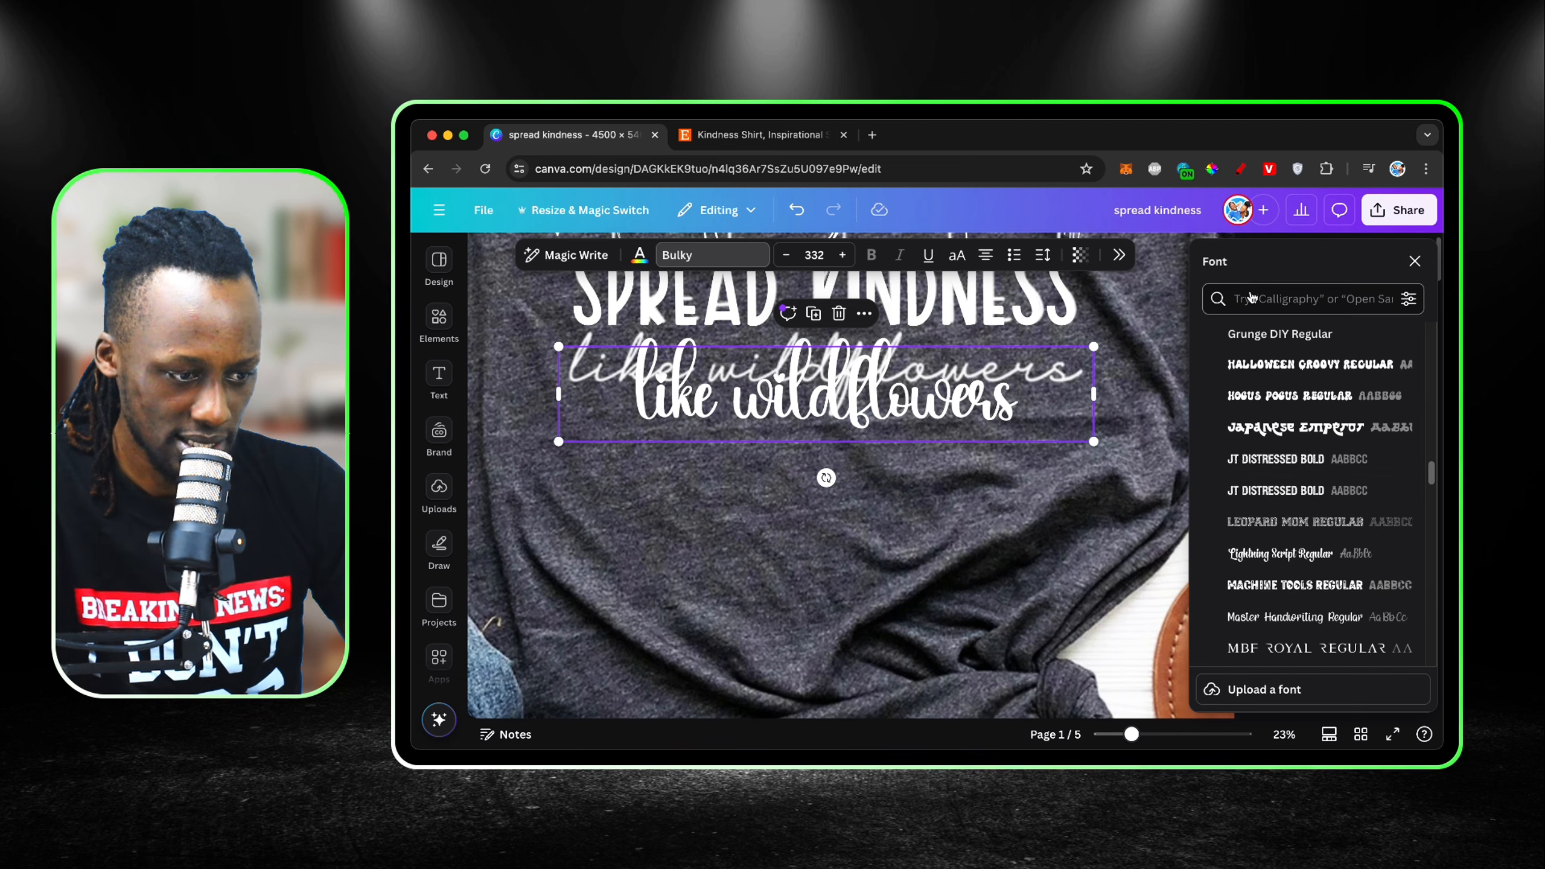
{"action": "left_click", "coordinate": [1415, 261]}
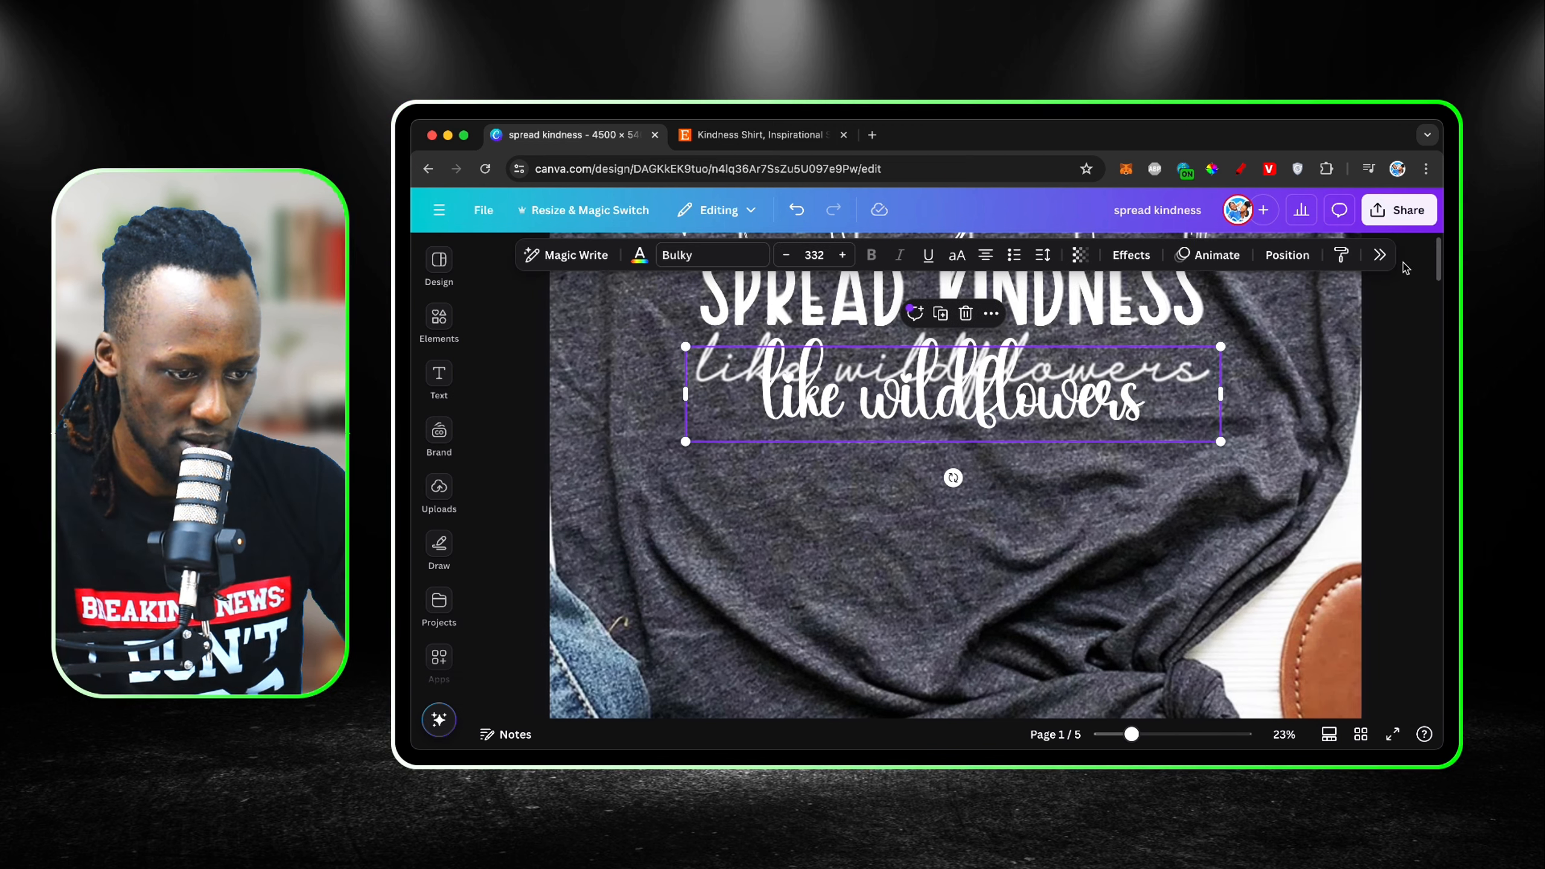
Step: Try the Grunge DIY Regular font on the "like wildflowers" text and search the fonts for "script font"
{"action": "left_click", "coordinate": [709, 254]}
{"action": "left_click", "coordinate": [1308, 334]}
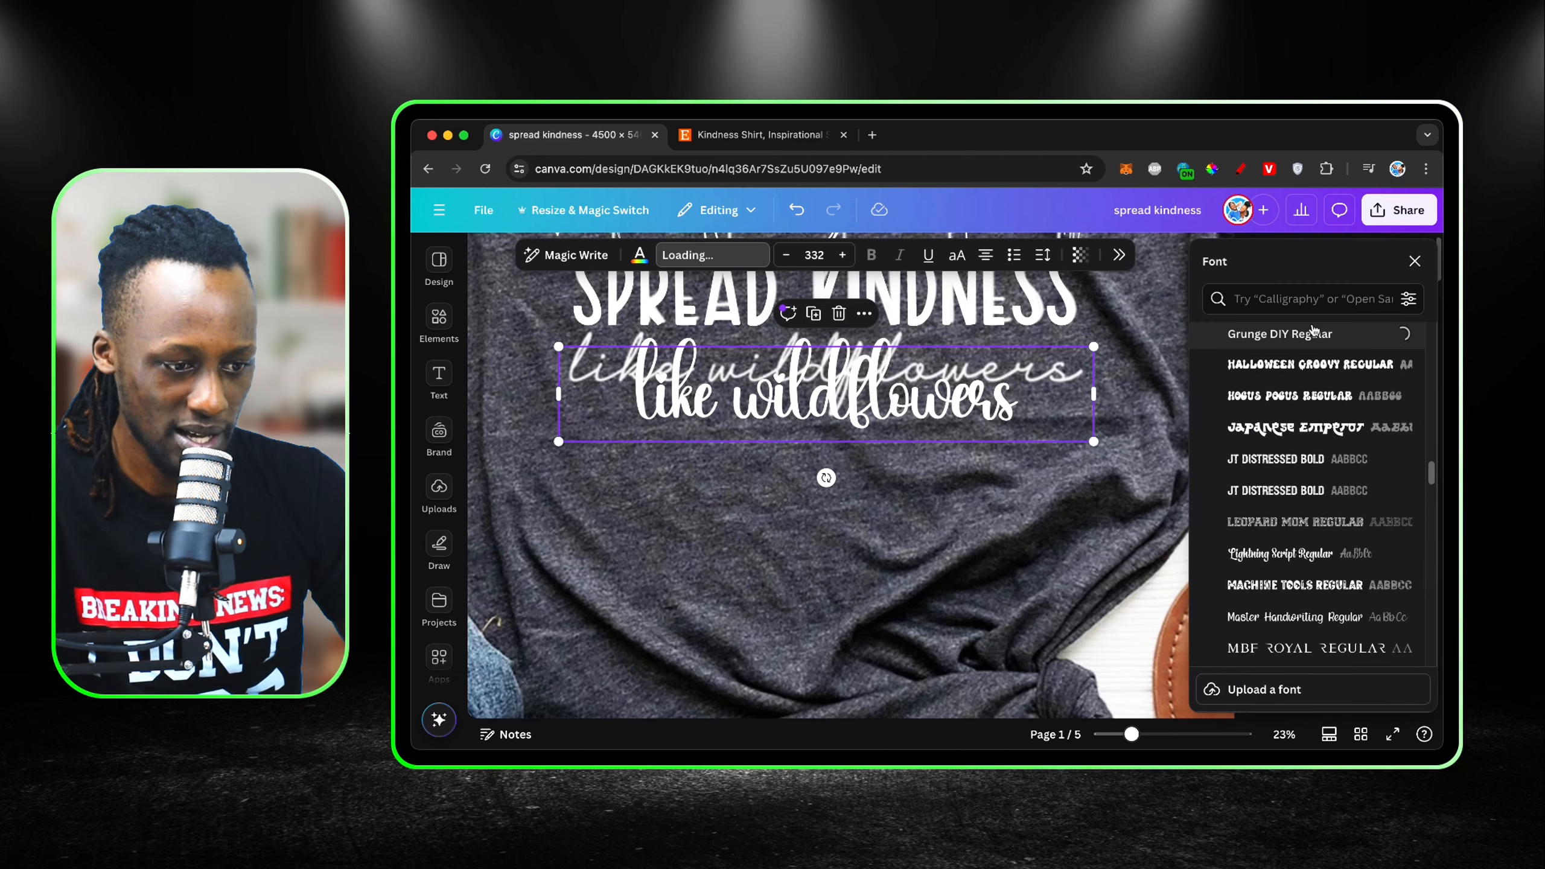
{"action": "left_click", "coordinate": [1300, 306]}
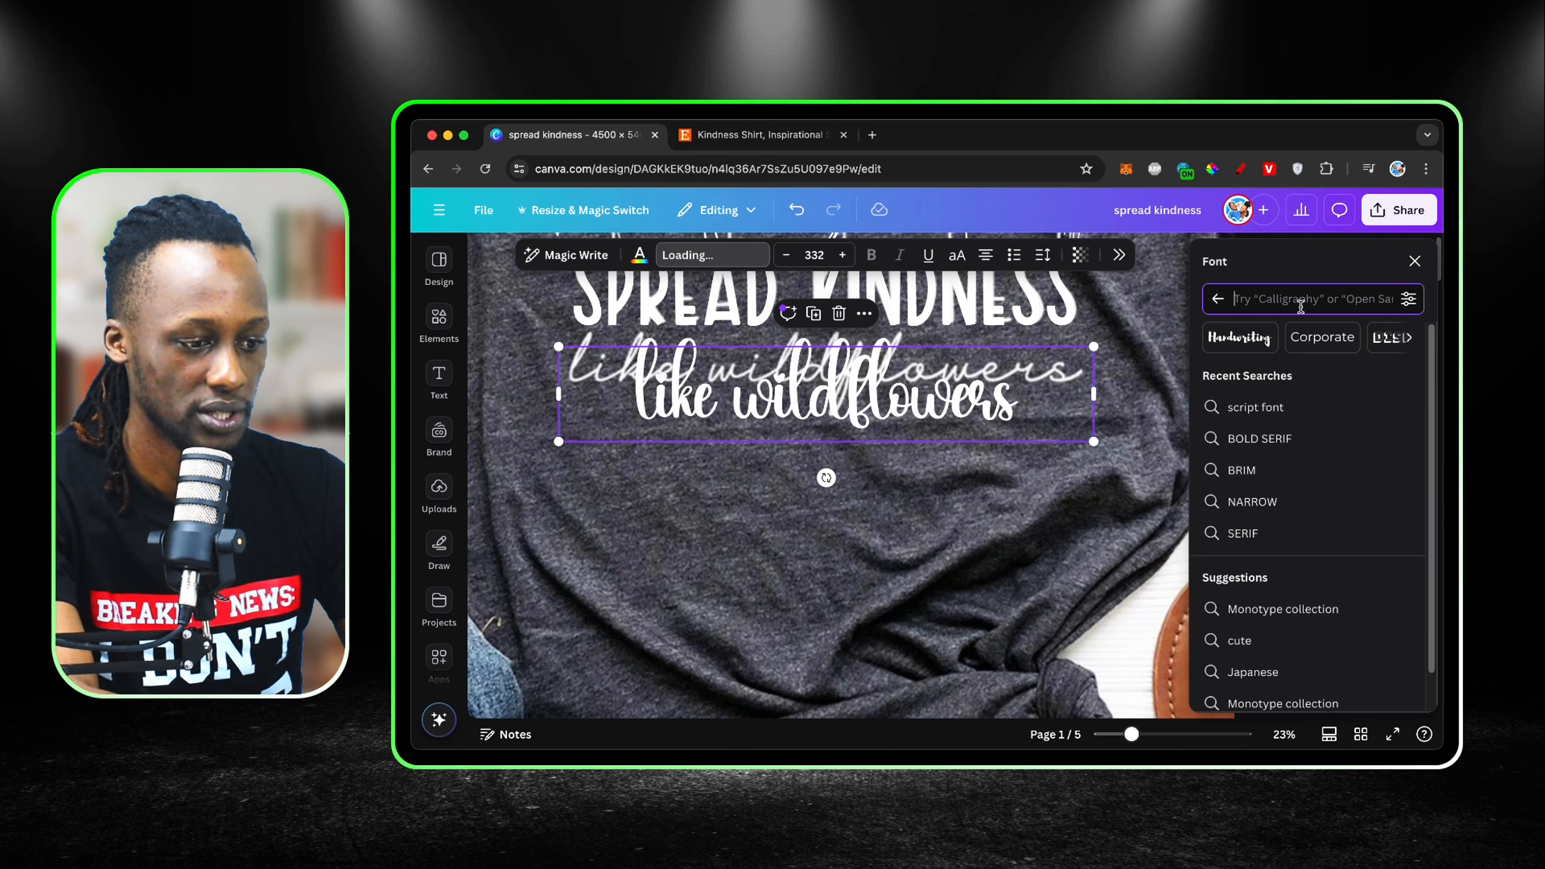
{"action": "type", "text": "script font"}
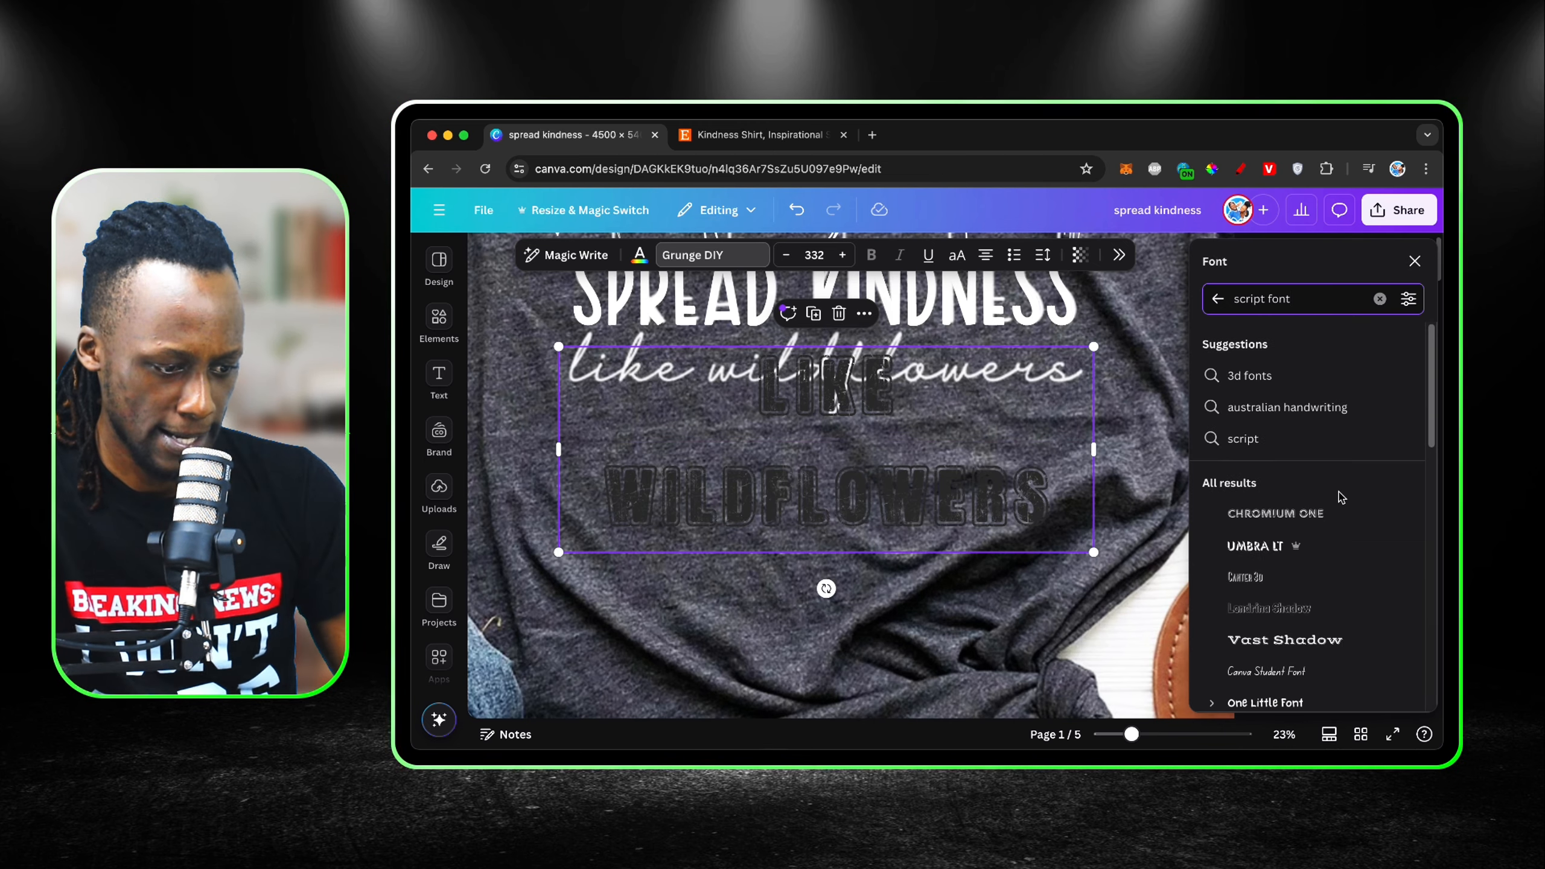
Step: Try Canva Student Font, Burgues Script, Citadel Script and Badhorse Script on the "like wildflowers" text
{"action": "scroll", "coordinate": [1340, 496], "scroll_direction": "down", "scroll_amount": 3}
{"action": "left_click", "coordinate": [1319, 525]}
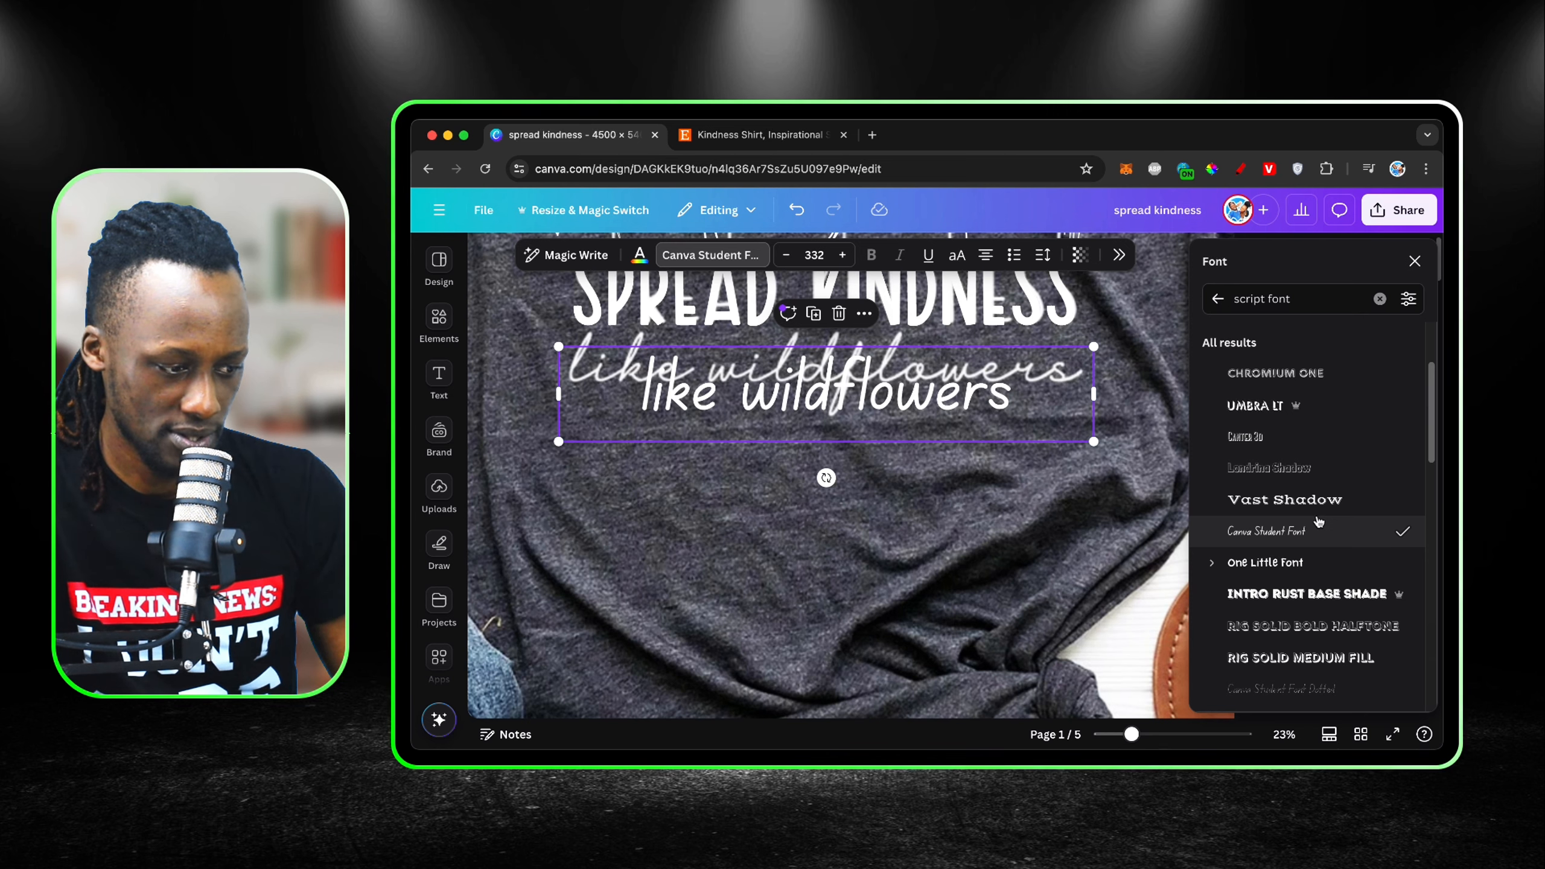
{"action": "scroll", "coordinate": [1319, 522], "scroll_direction": "down", "scroll_amount": 5}
{"action": "left_click", "coordinate": [1308, 562]}
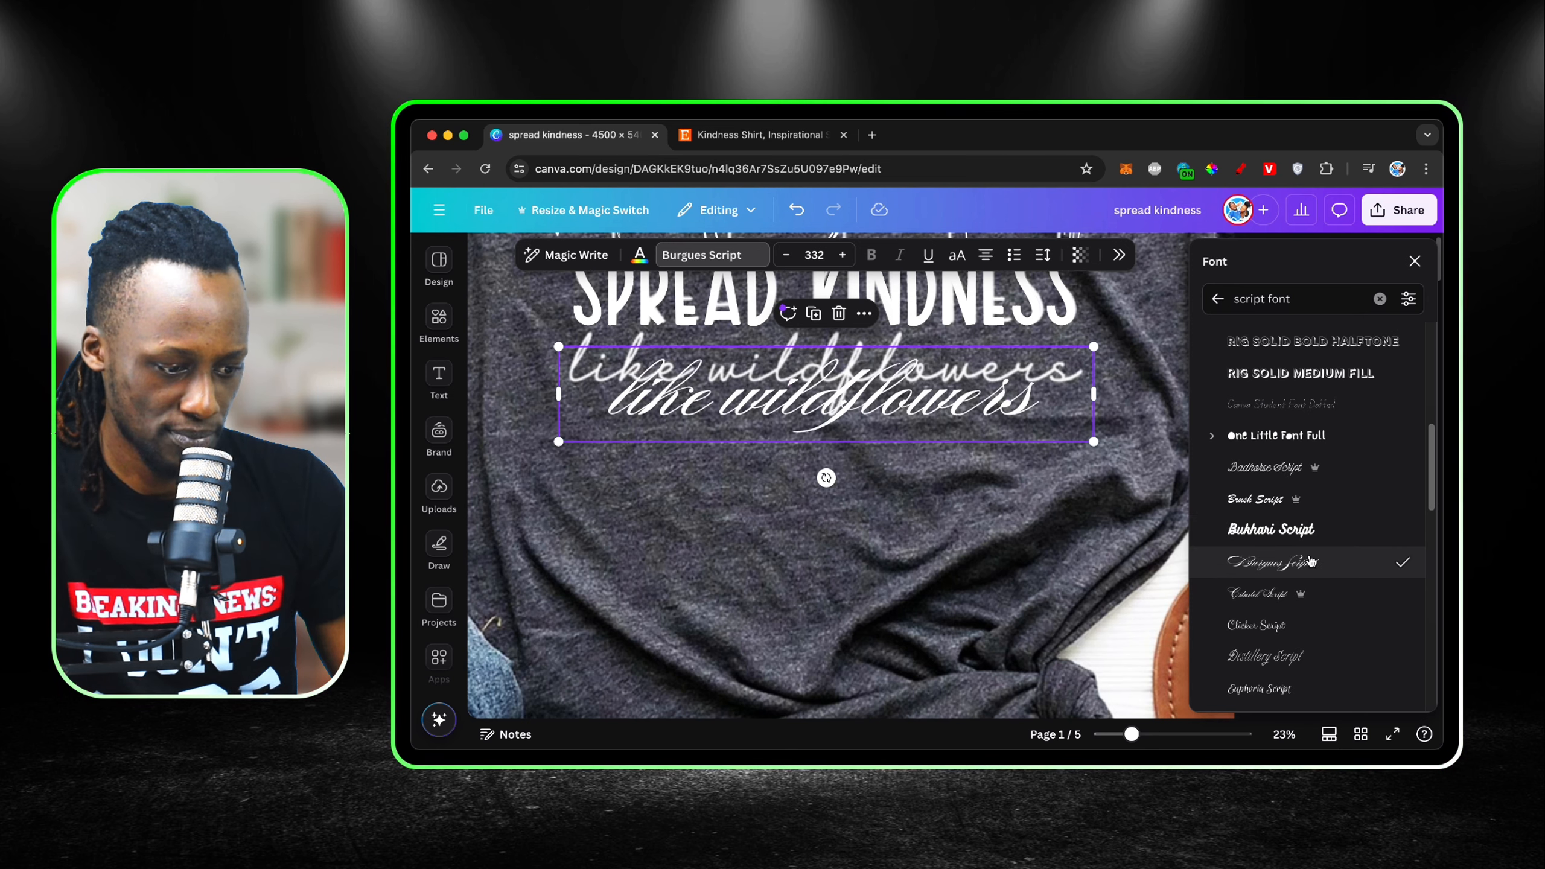
{"action": "left_click", "coordinate": [1295, 591]}
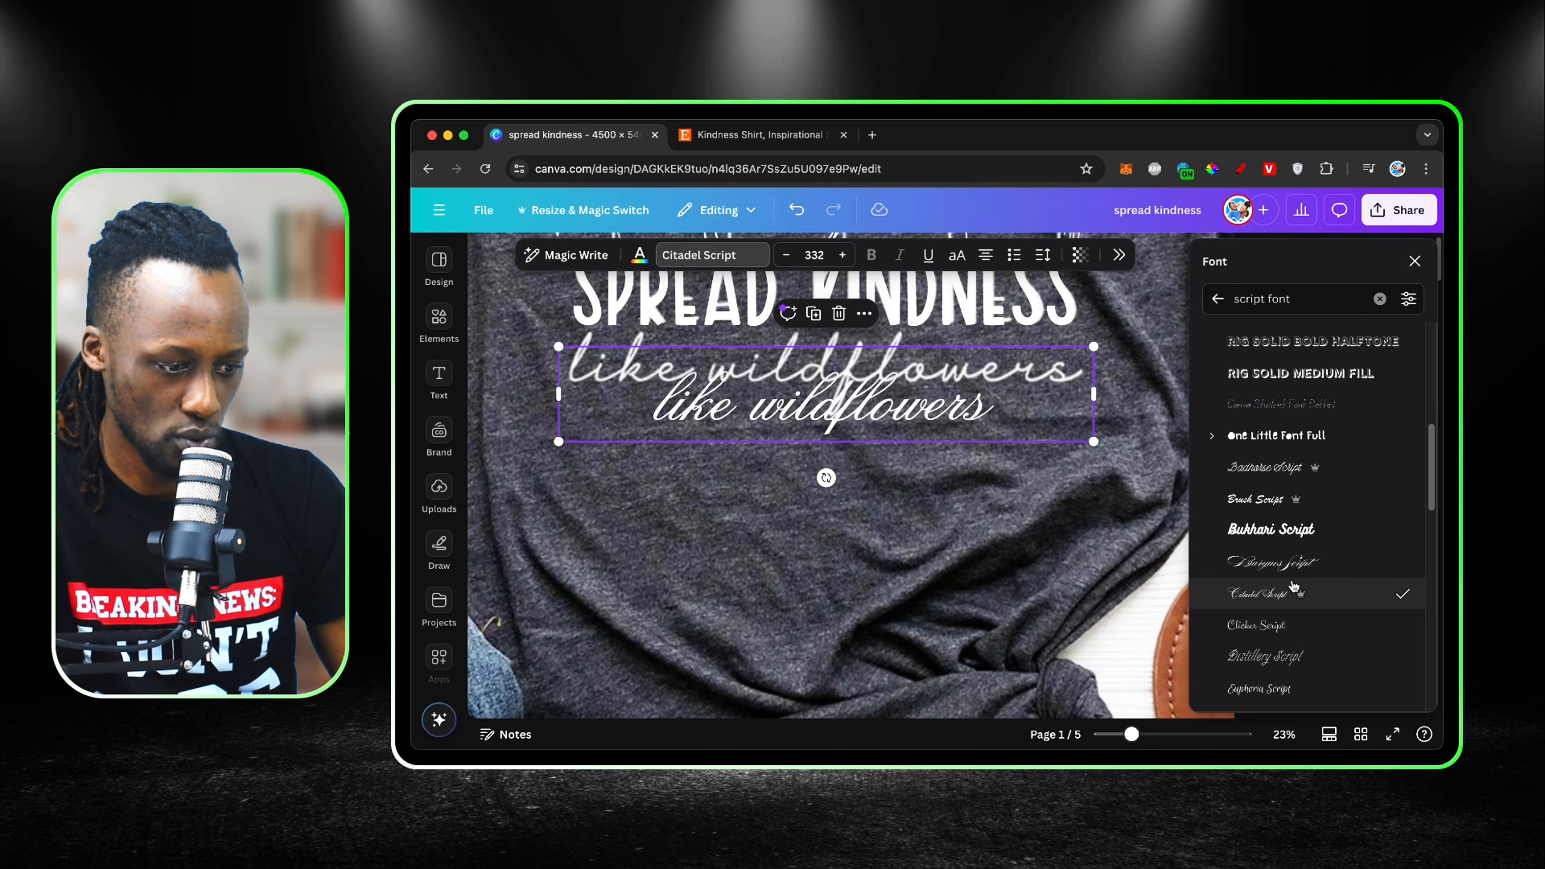
{"action": "left_click", "coordinate": [1284, 466]}
Step: Set the "like wildflowers" text to Clicker Script, enlarge it to size 469 and place it over the shirt's script lettering
{"action": "scroll", "coordinate": [1328, 506], "scroll_direction": "down", "scroll_amount": 2}
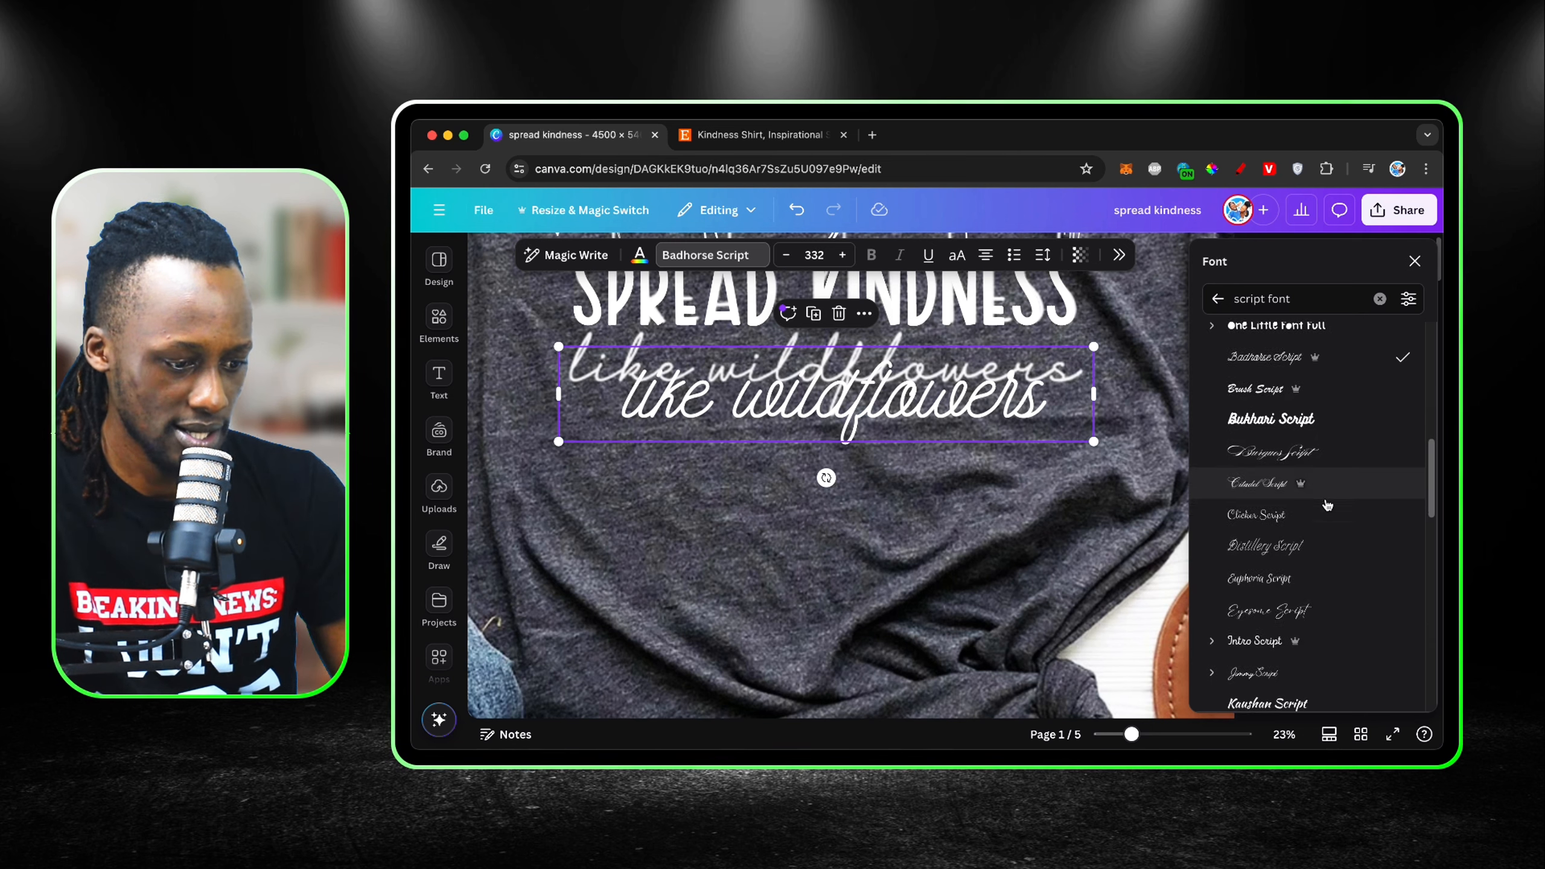
{"action": "left_click", "coordinate": [1302, 514]}
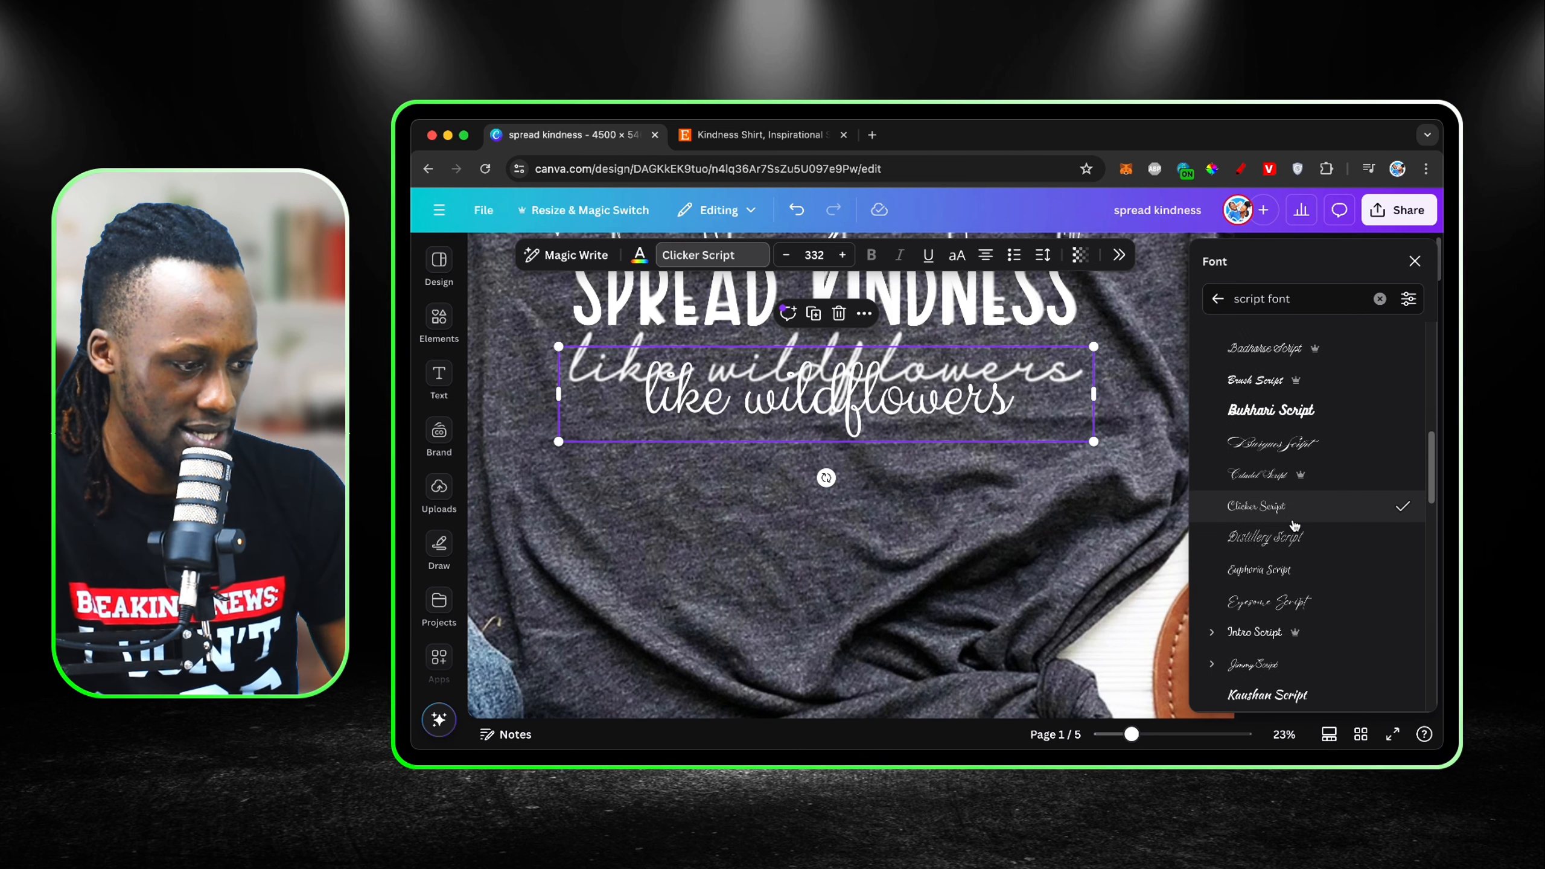
{"action": "left_click_drag", "start_coordinate": [1095, 401], "coordinate": [962, 390]}
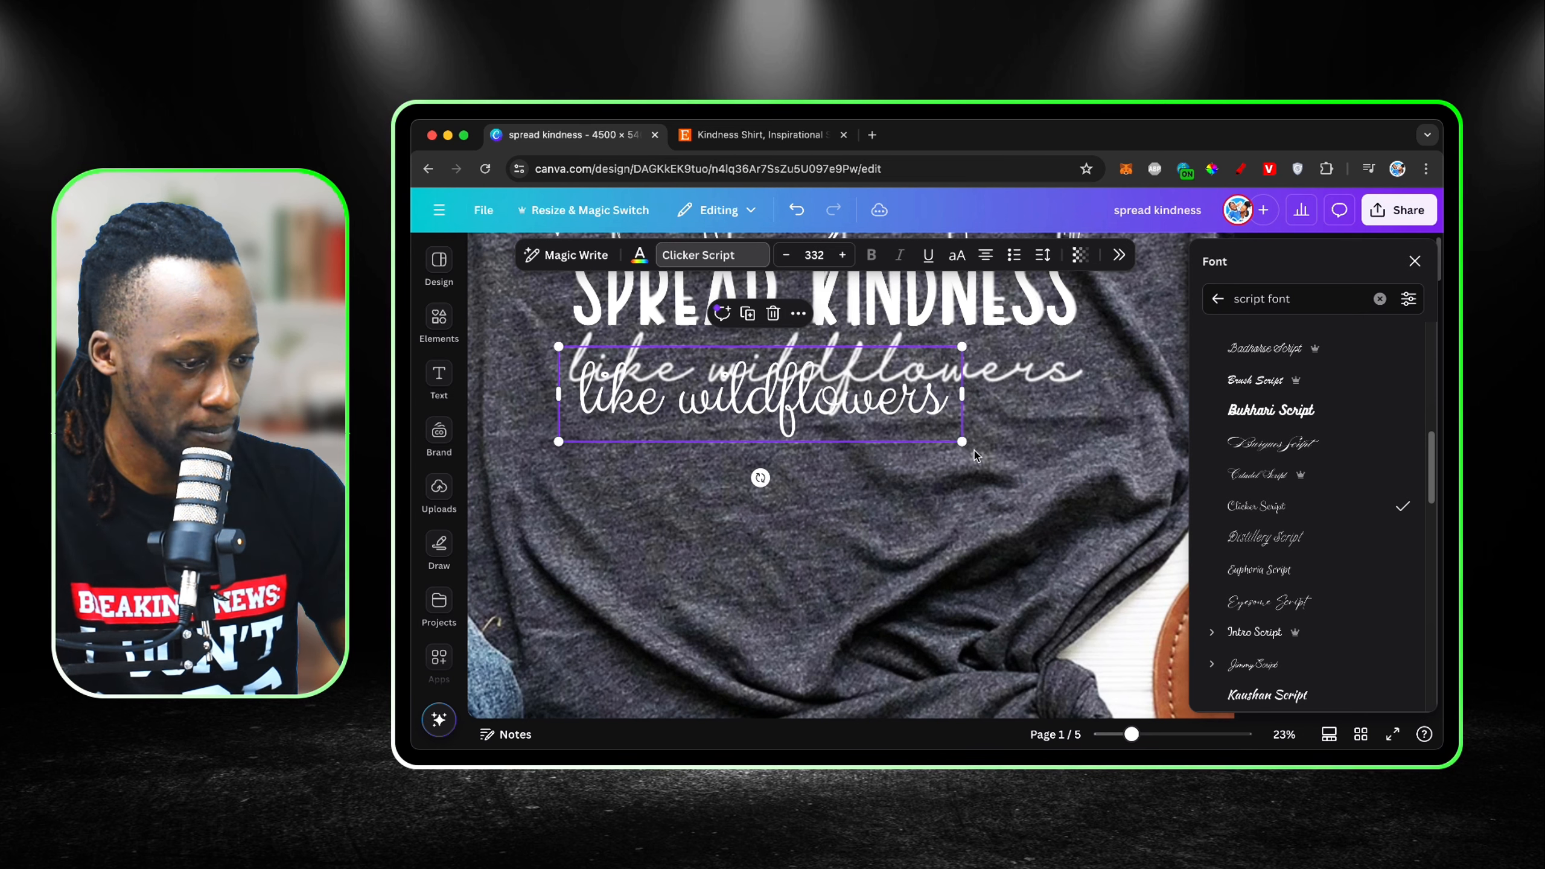
{"action": "left_click_drag", "start_coordinate": [963, 443], "coordinate": [1130, 482]}
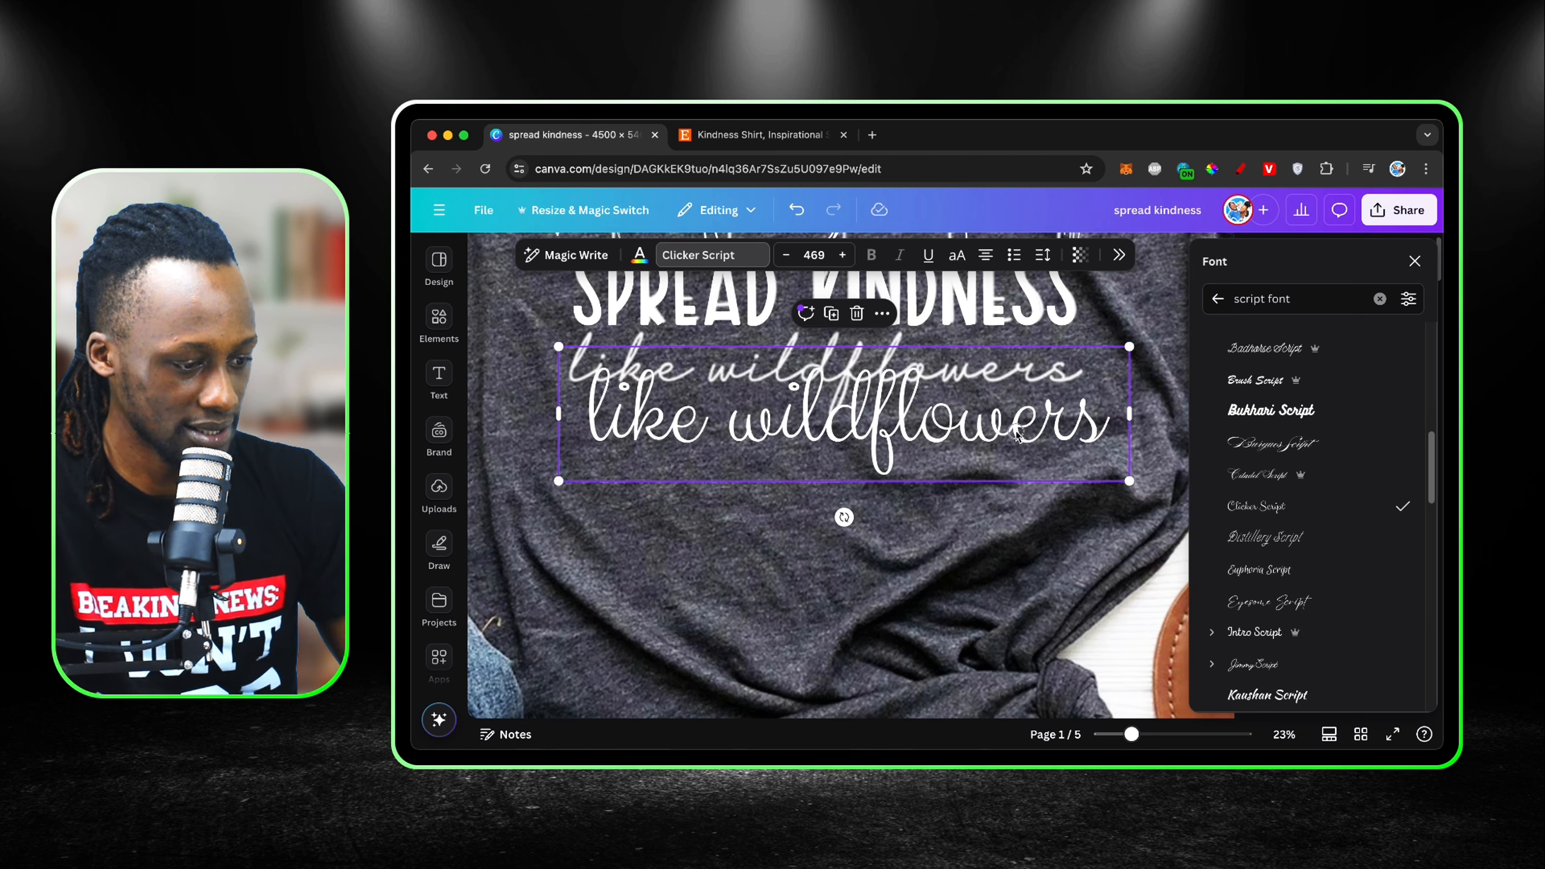
{"action": "left_click_drag", "start_coordinate": [1017, 434], "coordinate": [999, 384]}
{"action": "left_click_drag", "start_coordinate": [999, 384], "coordinate": [999, 401]}
Step: Change the "like wildflowers" font to Jimmy Script, enlarge it to size 494 and align it over the shirt's script lettering
{"action": "left_click", "coordinate": [1318, 602]}
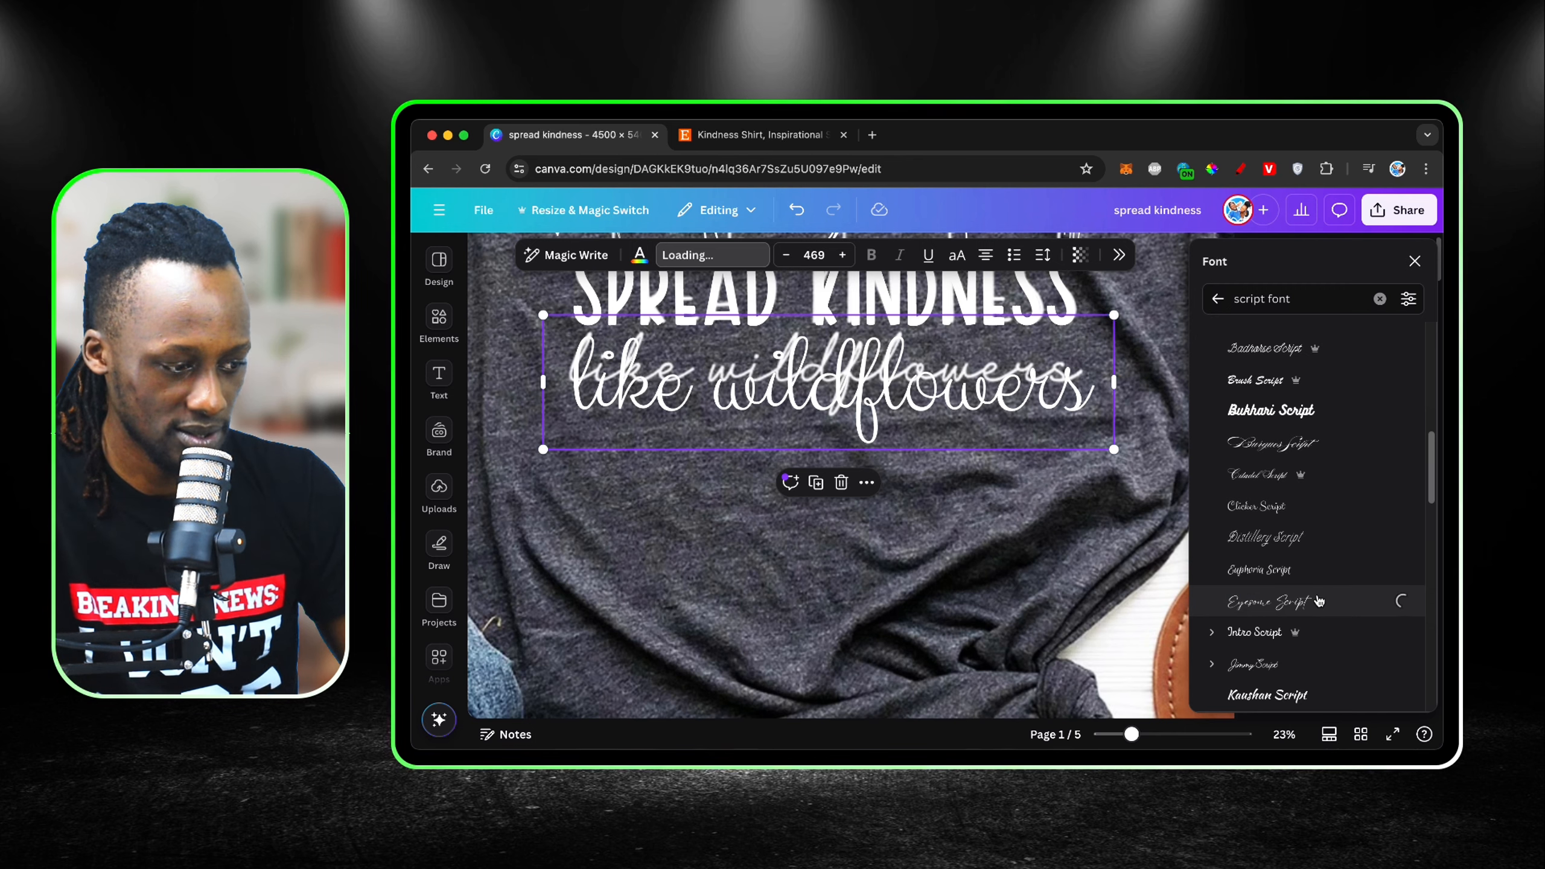
{"action": "scroll", "coordinate": [1318, 603], "scroll_direction": "down", "scroll_amount": 2}
{"action": "left_click", "coordinate": [1300, 565]}
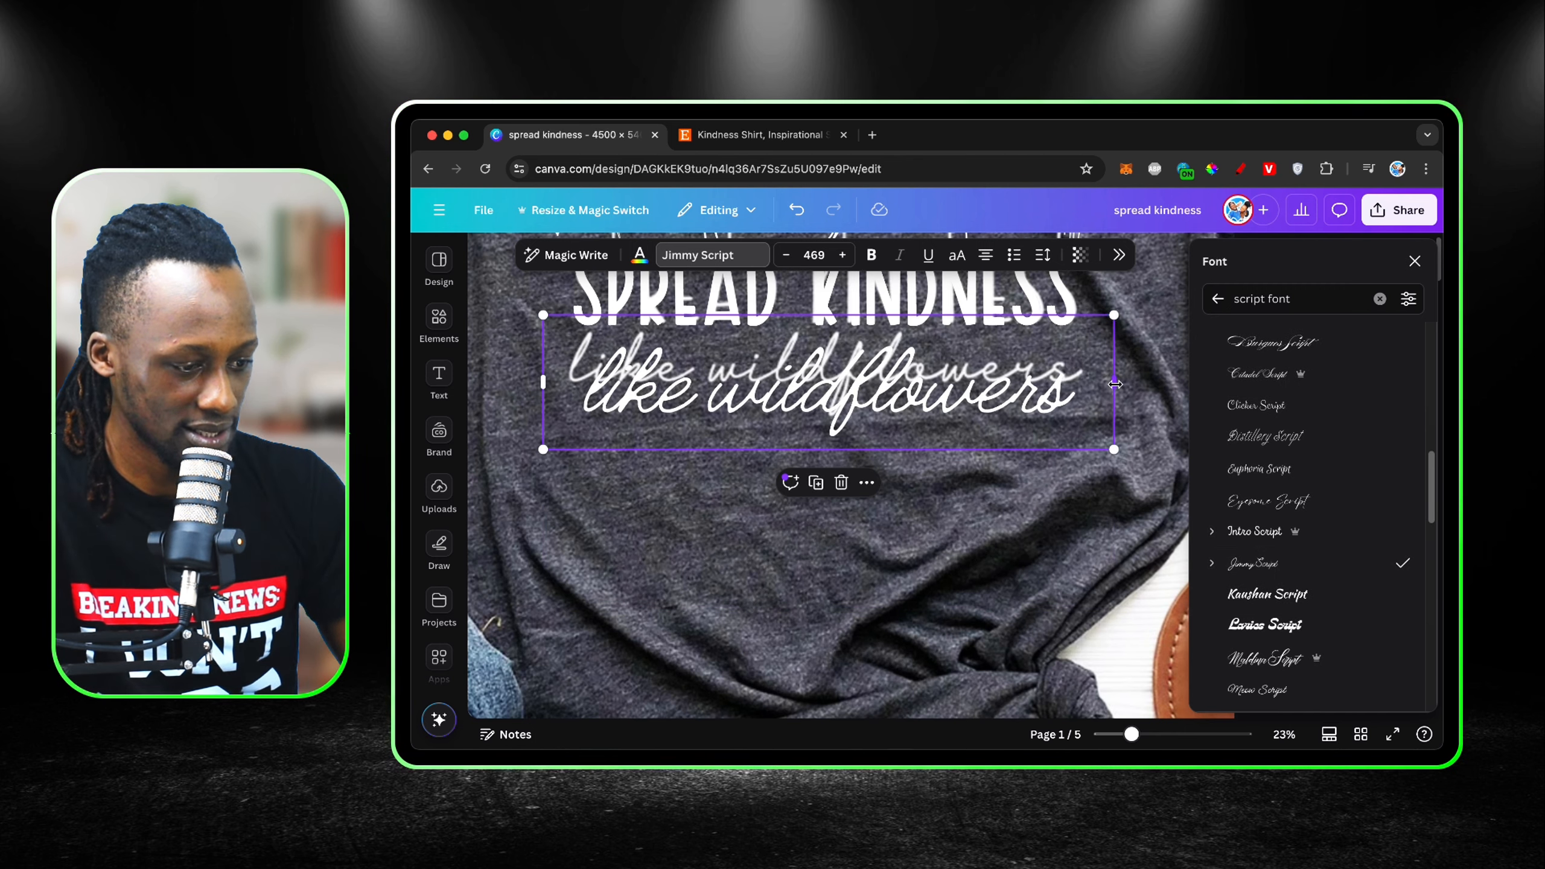
{"action": "left_click_drag", "start_coordinate": [1114, 384], "coordinate": [1080, 386]}
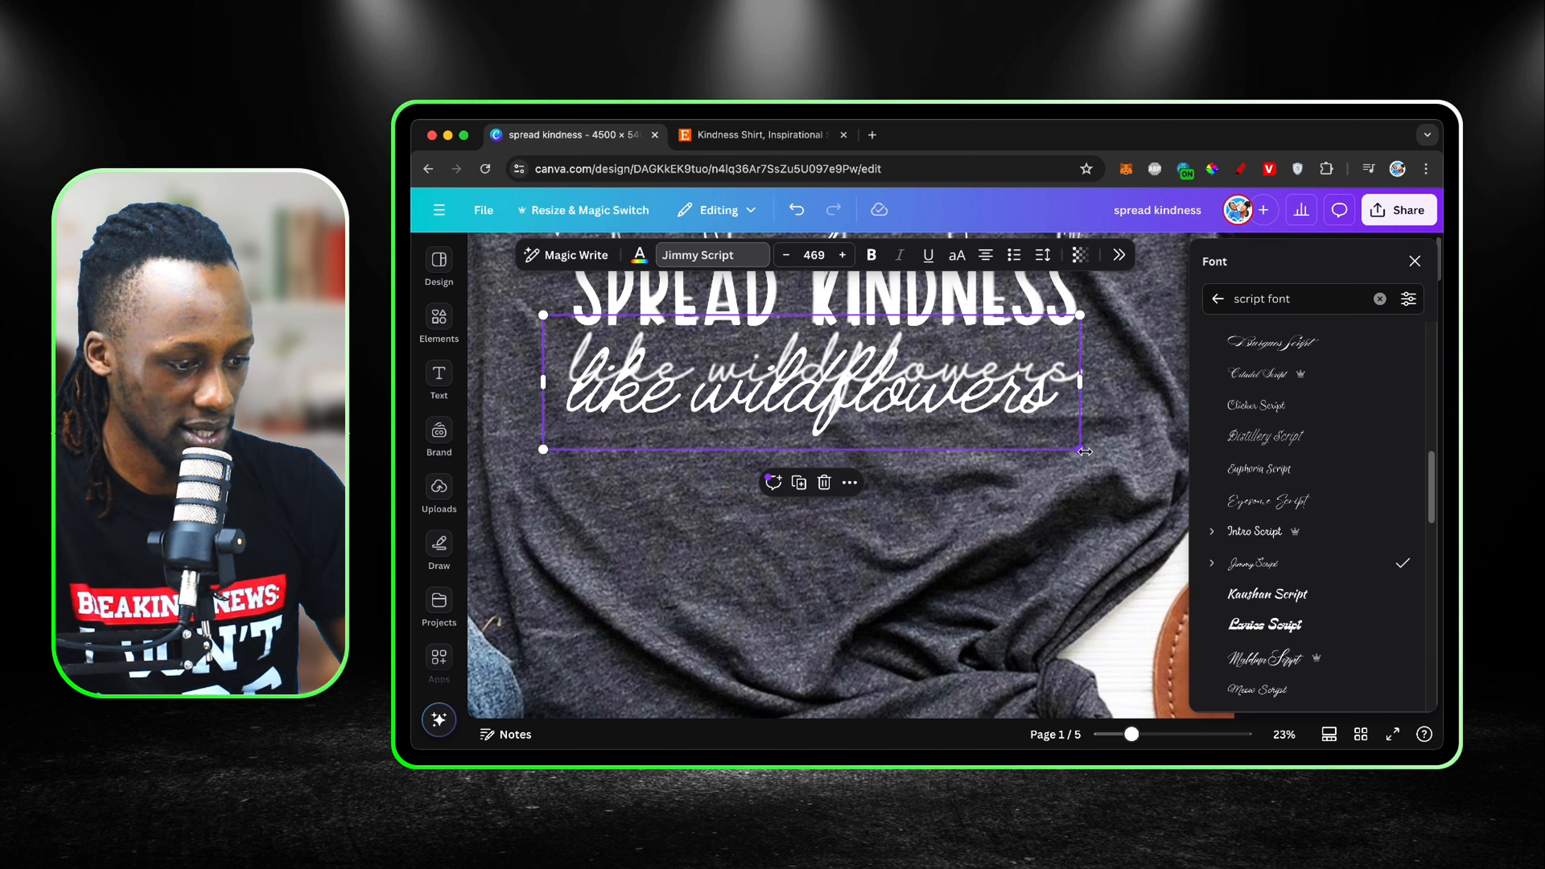
{"action": "mouse_move", "coordinate": [1084, 451]}
{"action": "left_mouse_down"}
{"action": "mouse_move", "coordinate": [1101, 457]}
{"action": "mouse_move", "coordinate": [1092, 441]}
{"action": "left_mouse_up"}
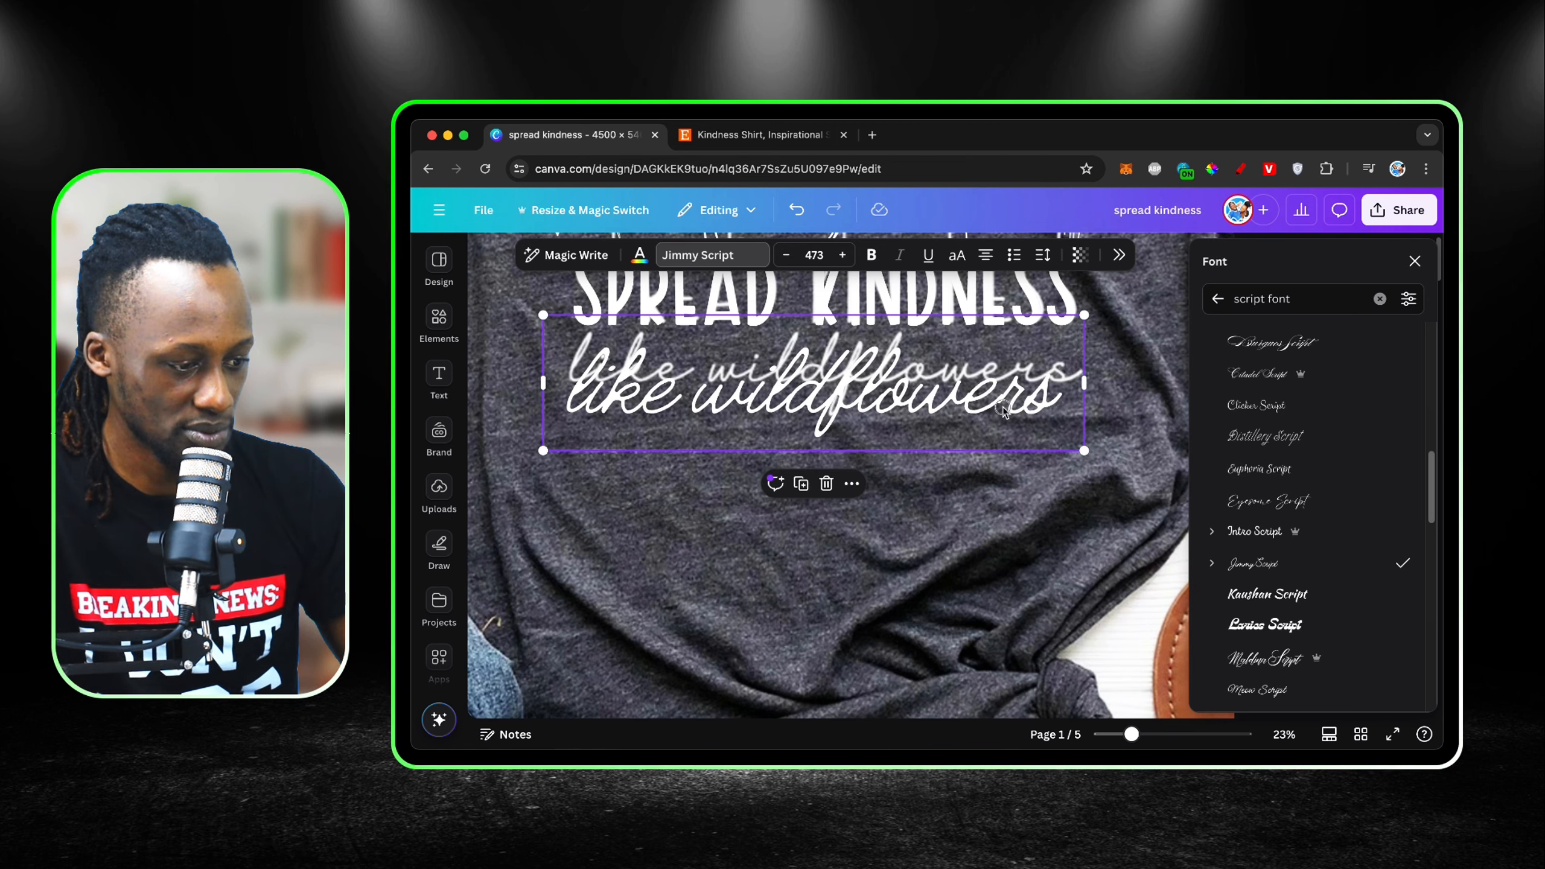
{"action": "left_click_drag", "start_coordinate": [1003, 412], "coordinate": [998, 394]}
{"action": "left_click_drag", "start_coordinate": [1080, 435], "coordinate": [1103, 440]}
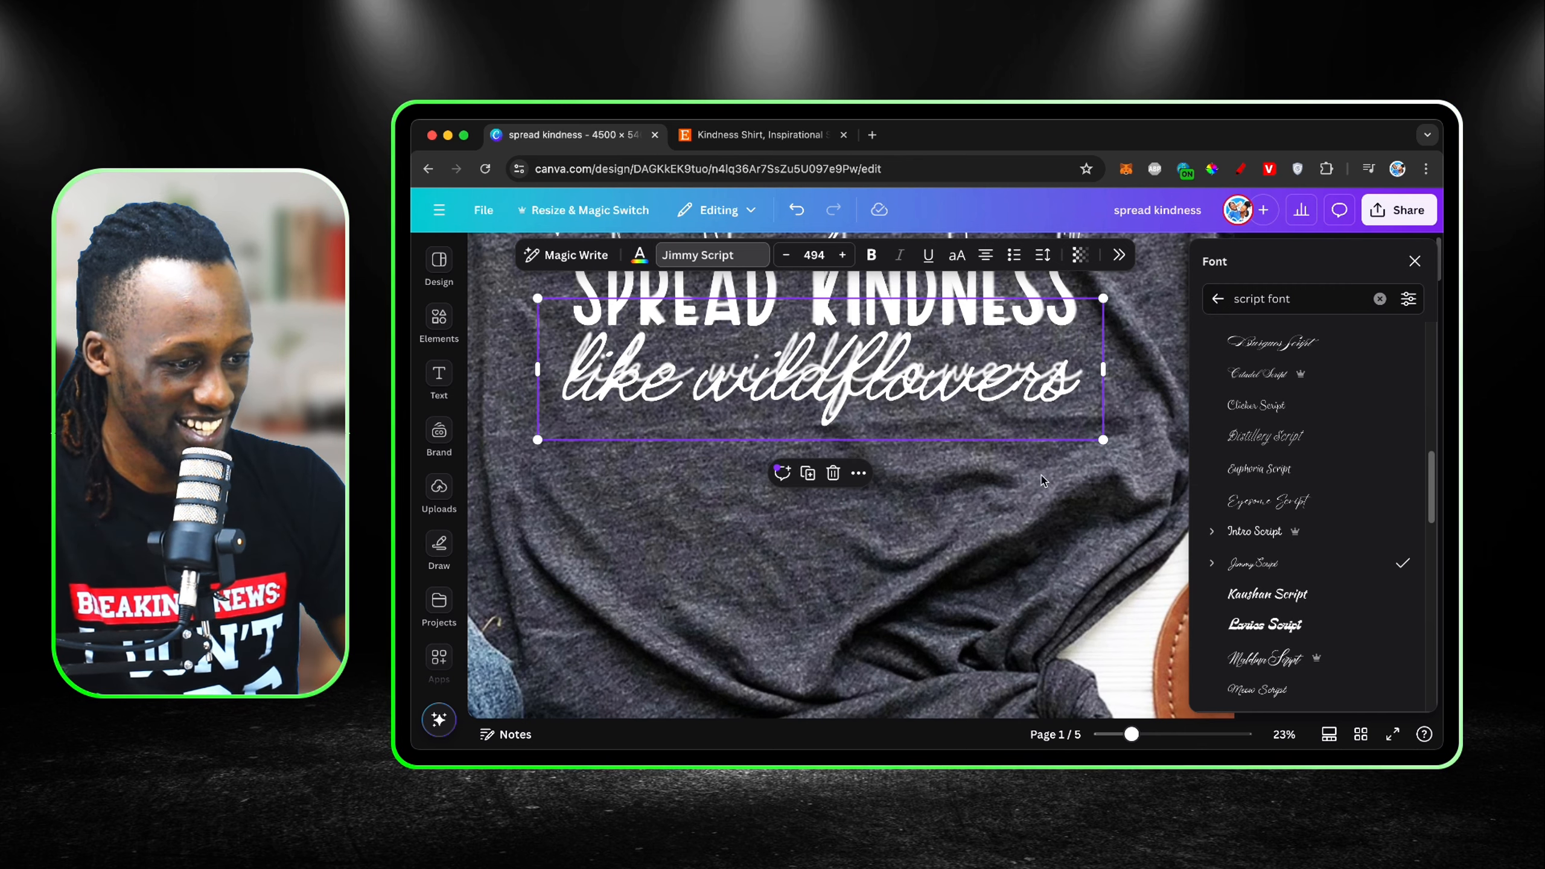
Step: Delete the reference shirt photo from behind the design on page 1
{"action": "scroll", "coordinate": [1057, 534], "scroll_direction": "down", "scroll_amount": 5}
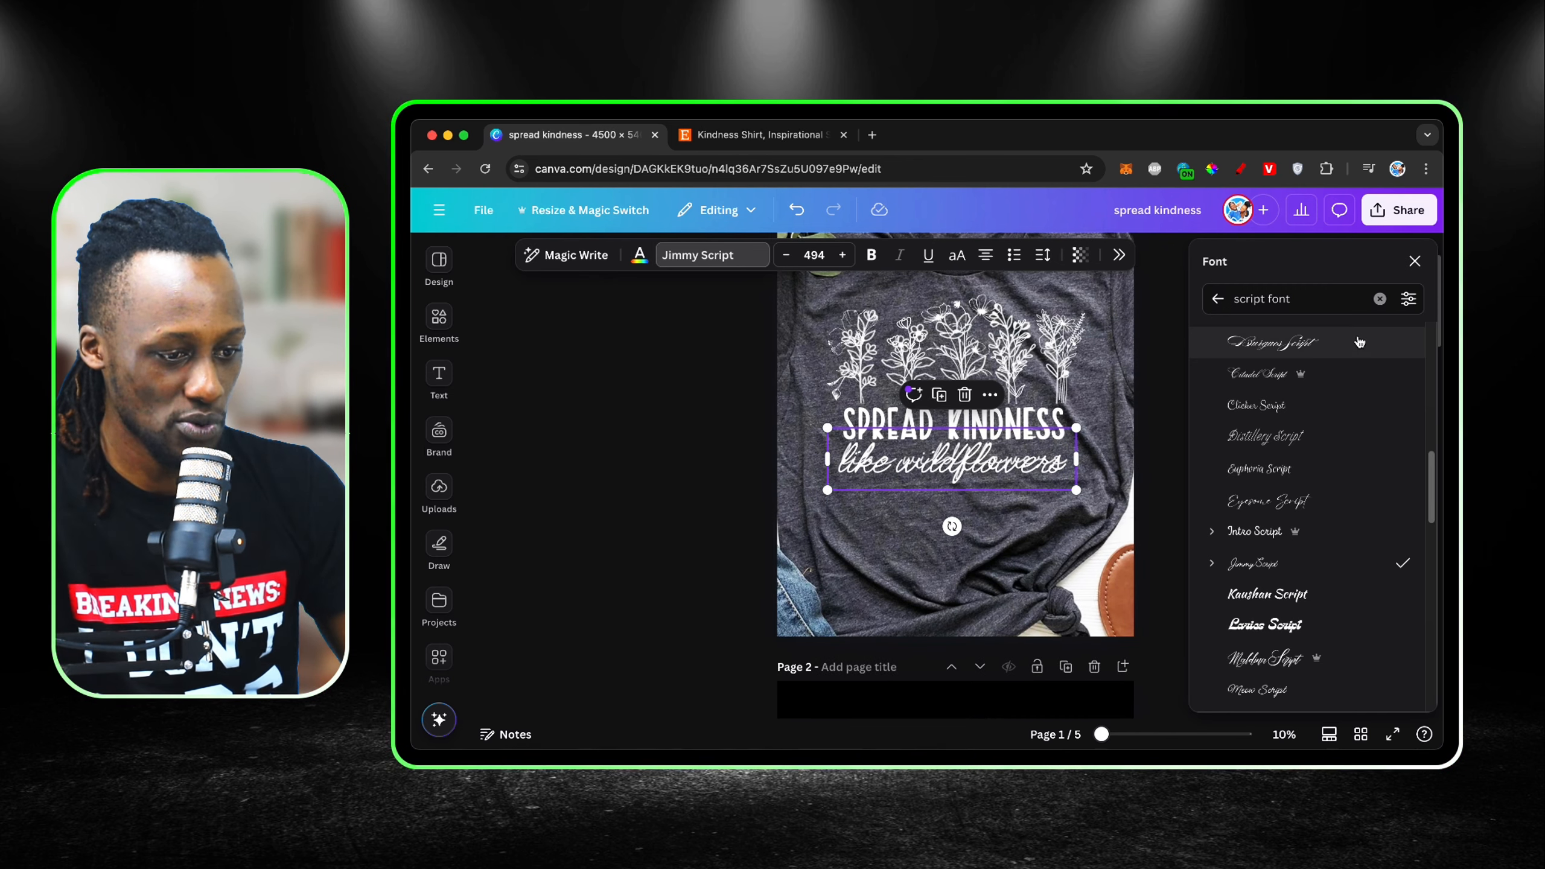
{"action": "left_click", "coordinate": [1415, 263]}
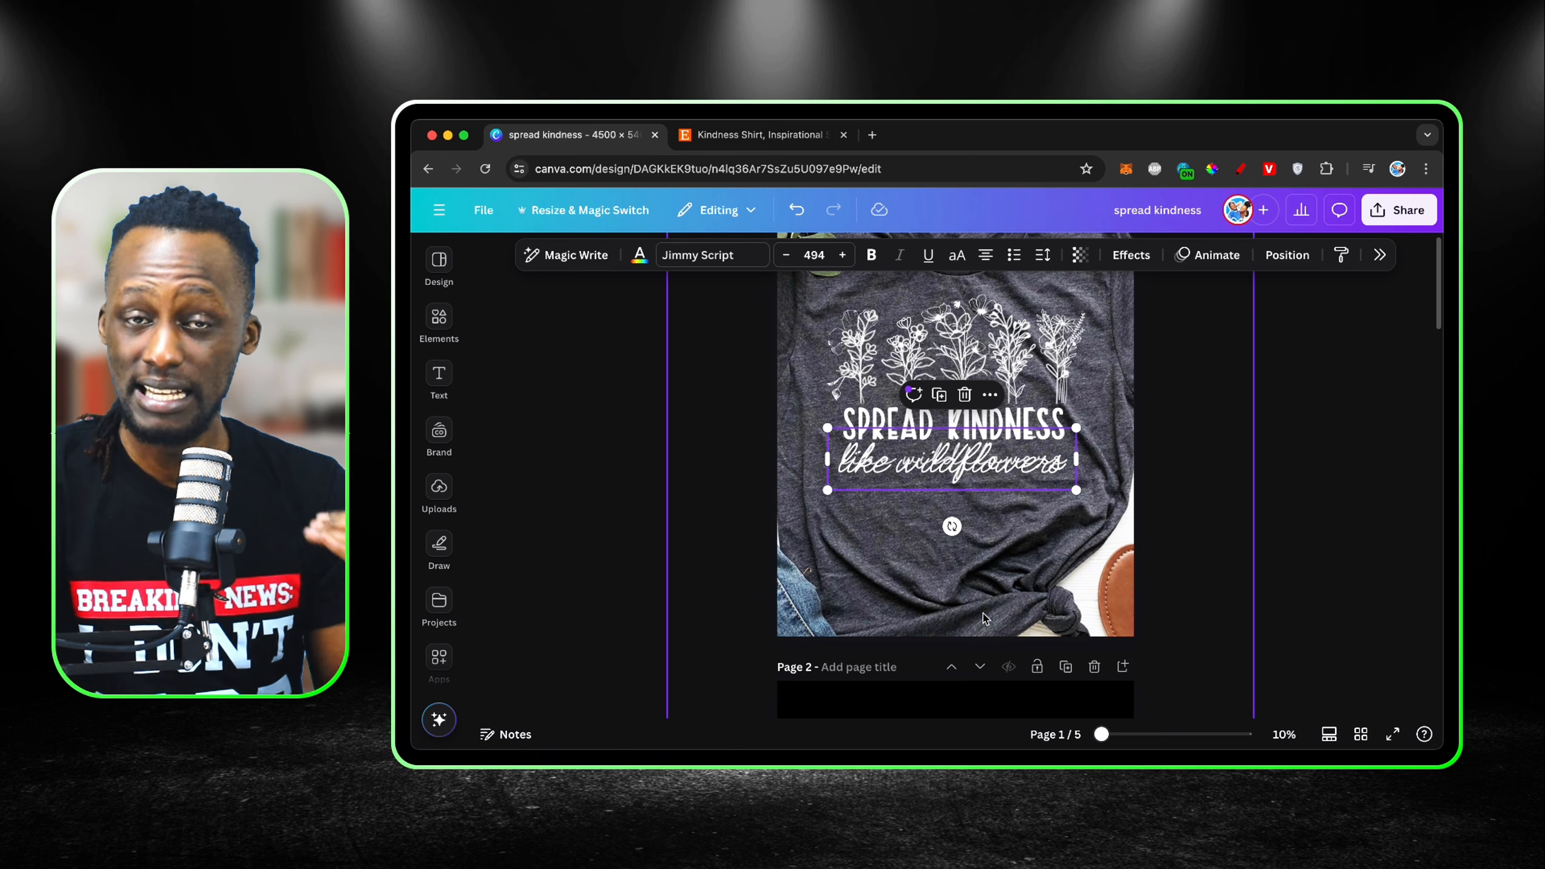
{"action": "left_click", "coordinate": [1057, 612]}
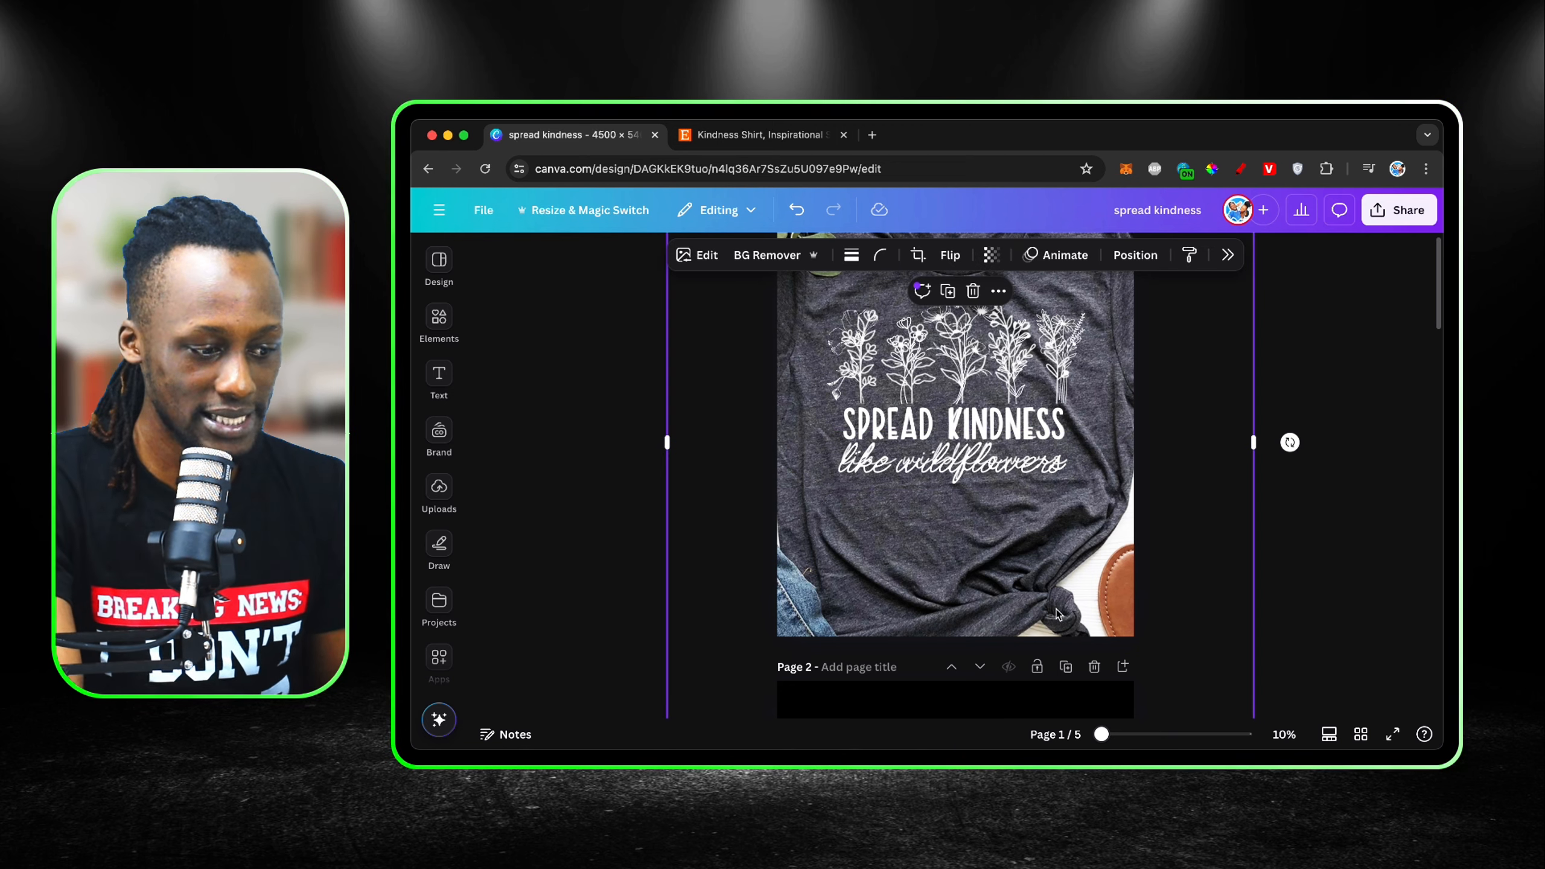
{"action": "key", "text": "Delete"}
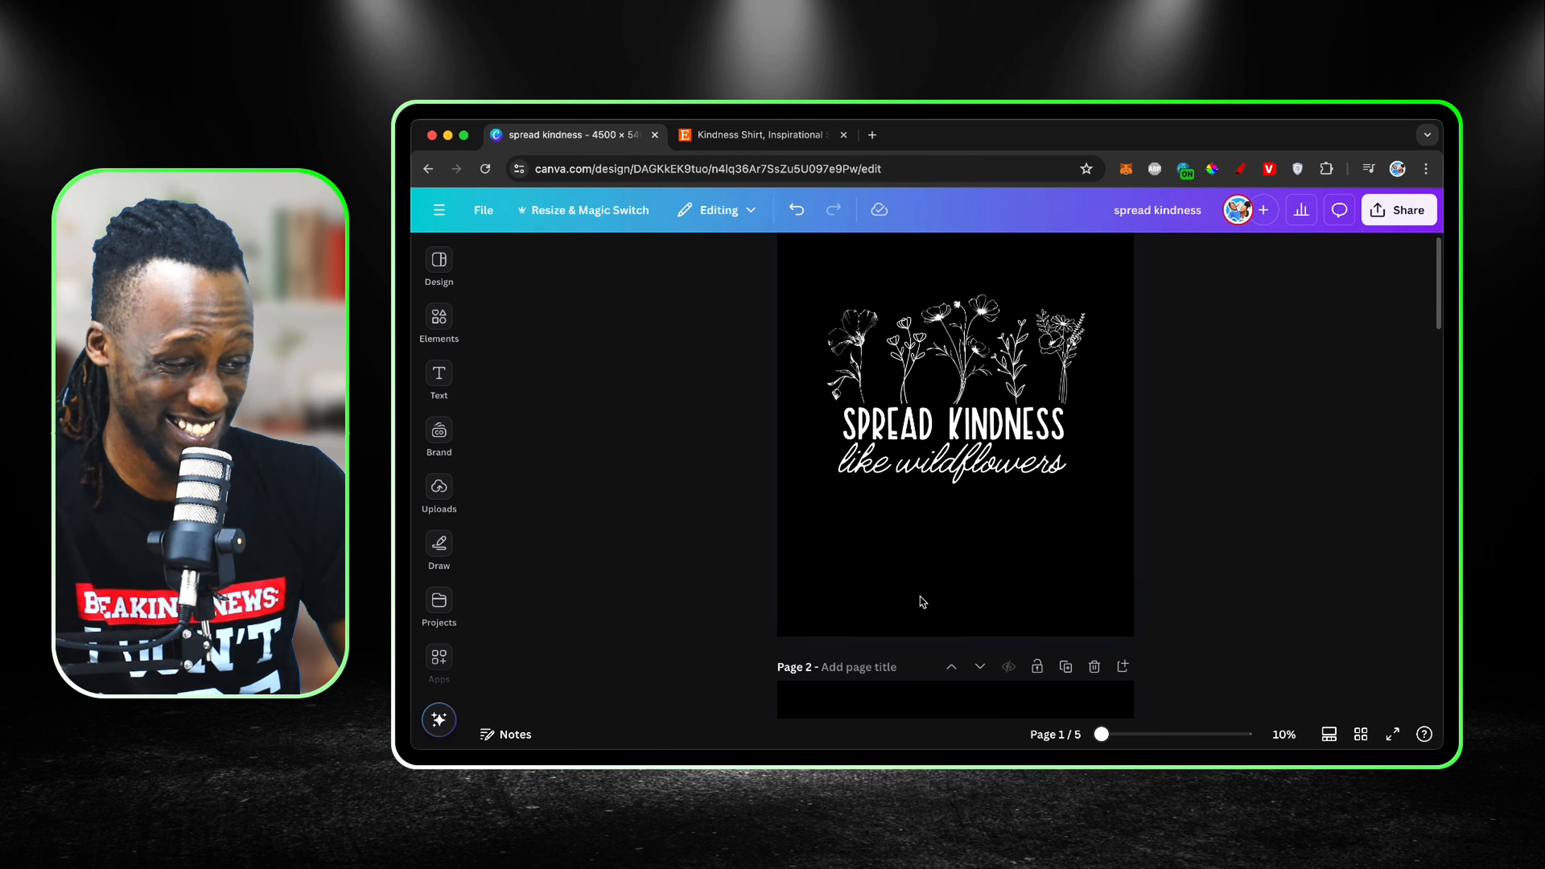
Step: Reduce the "like wildflowers" text to font size 407 and centre it beneath "SPREAD KINDNESS"
{"action": "left_click", "coordinate": [1019, 460]}
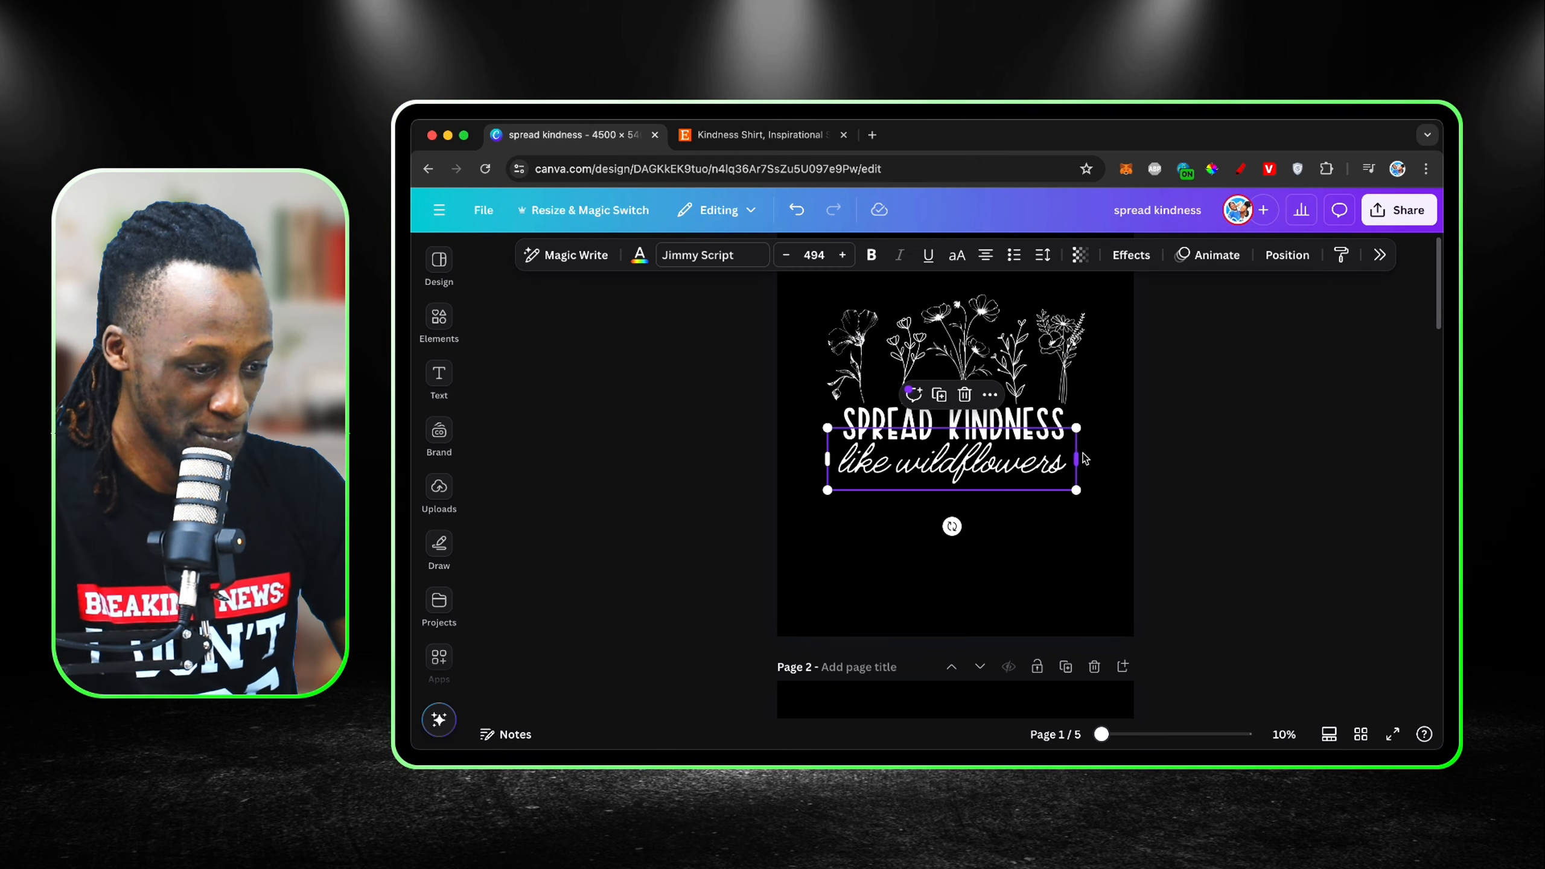
{"action": "left_click_drag", "start_coordinate": [1081, 455], "coordinate": [1038, 535]}
{"action": "left_click", "coordinate": [1049, 516]}
{"action": "left_click", "coordinate": [1038, 536]}
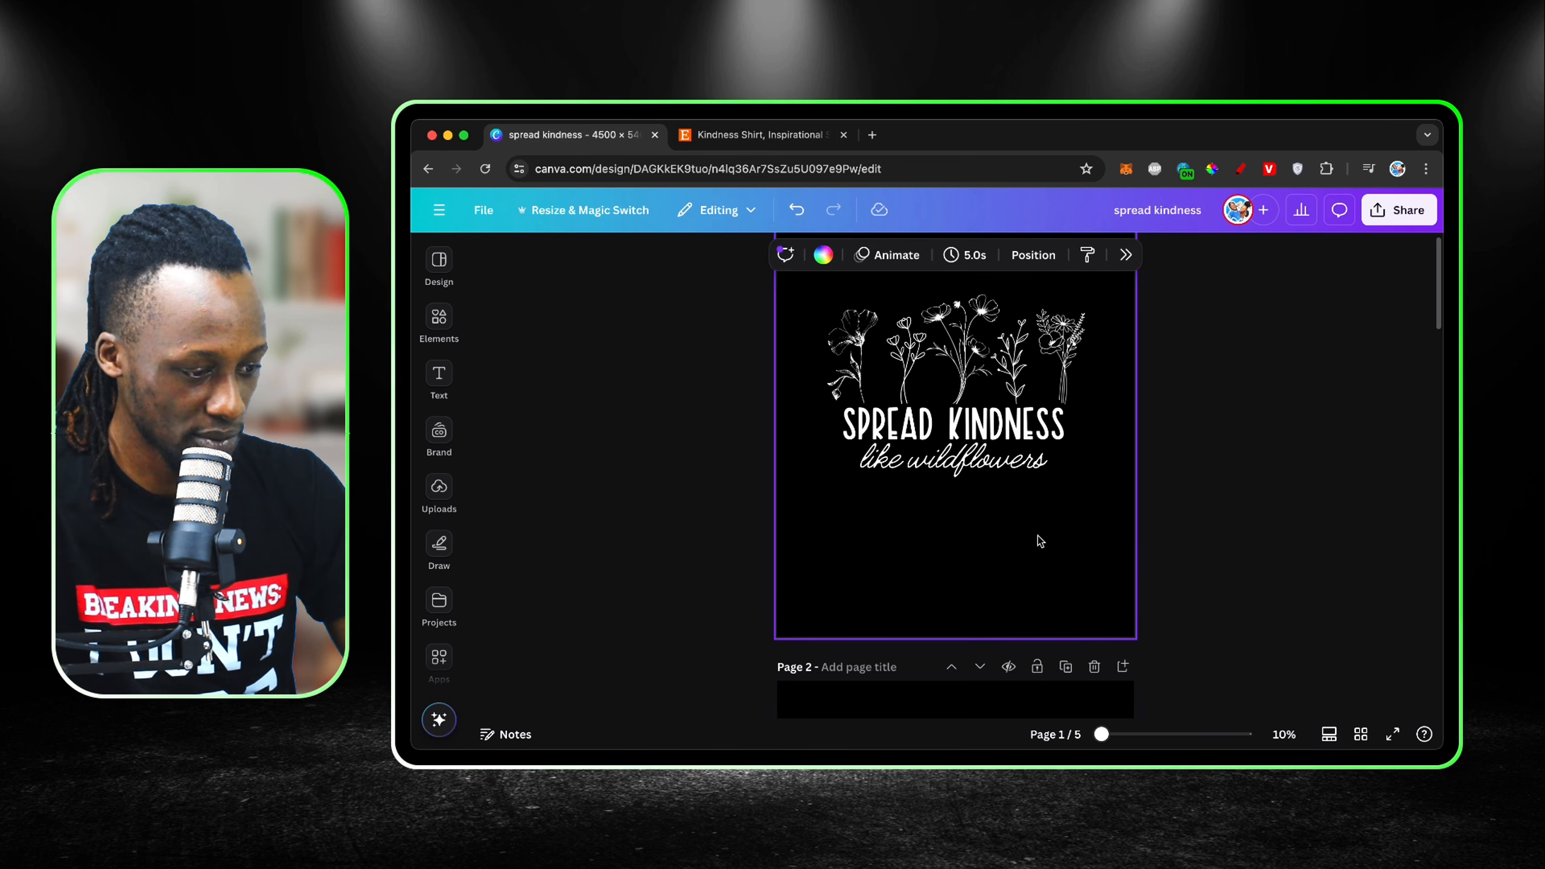
Step: Try Euphoria Script on the "like wildflowers" text and set the font back to Jimmy Script
{"action": "left_click", "coordinate": [1020, 476]}
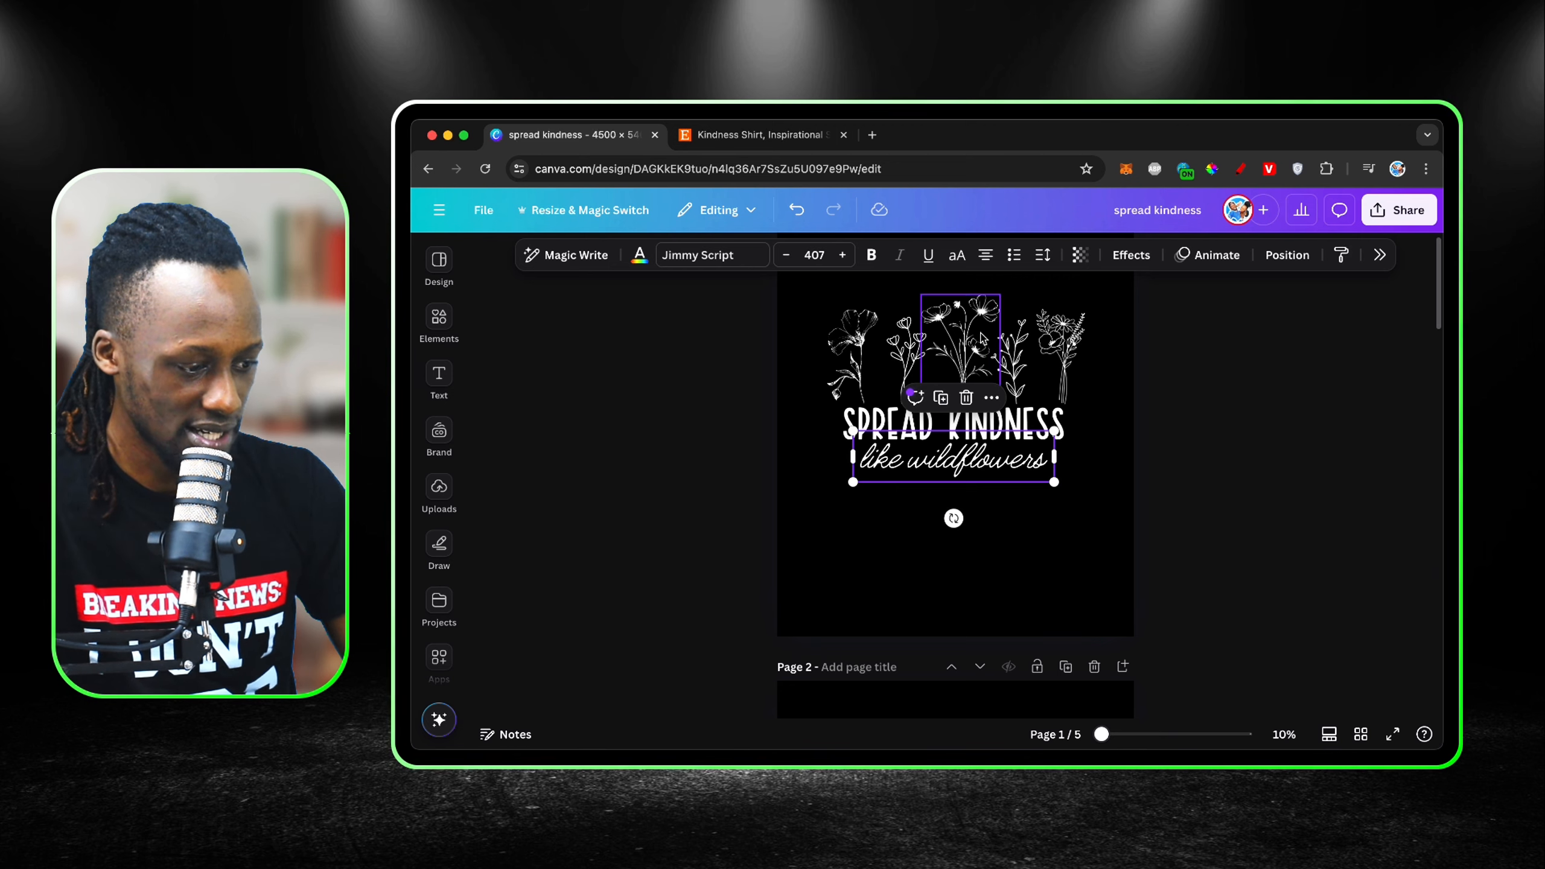
{"action": "left_click", "coordinate": [709, 255]}
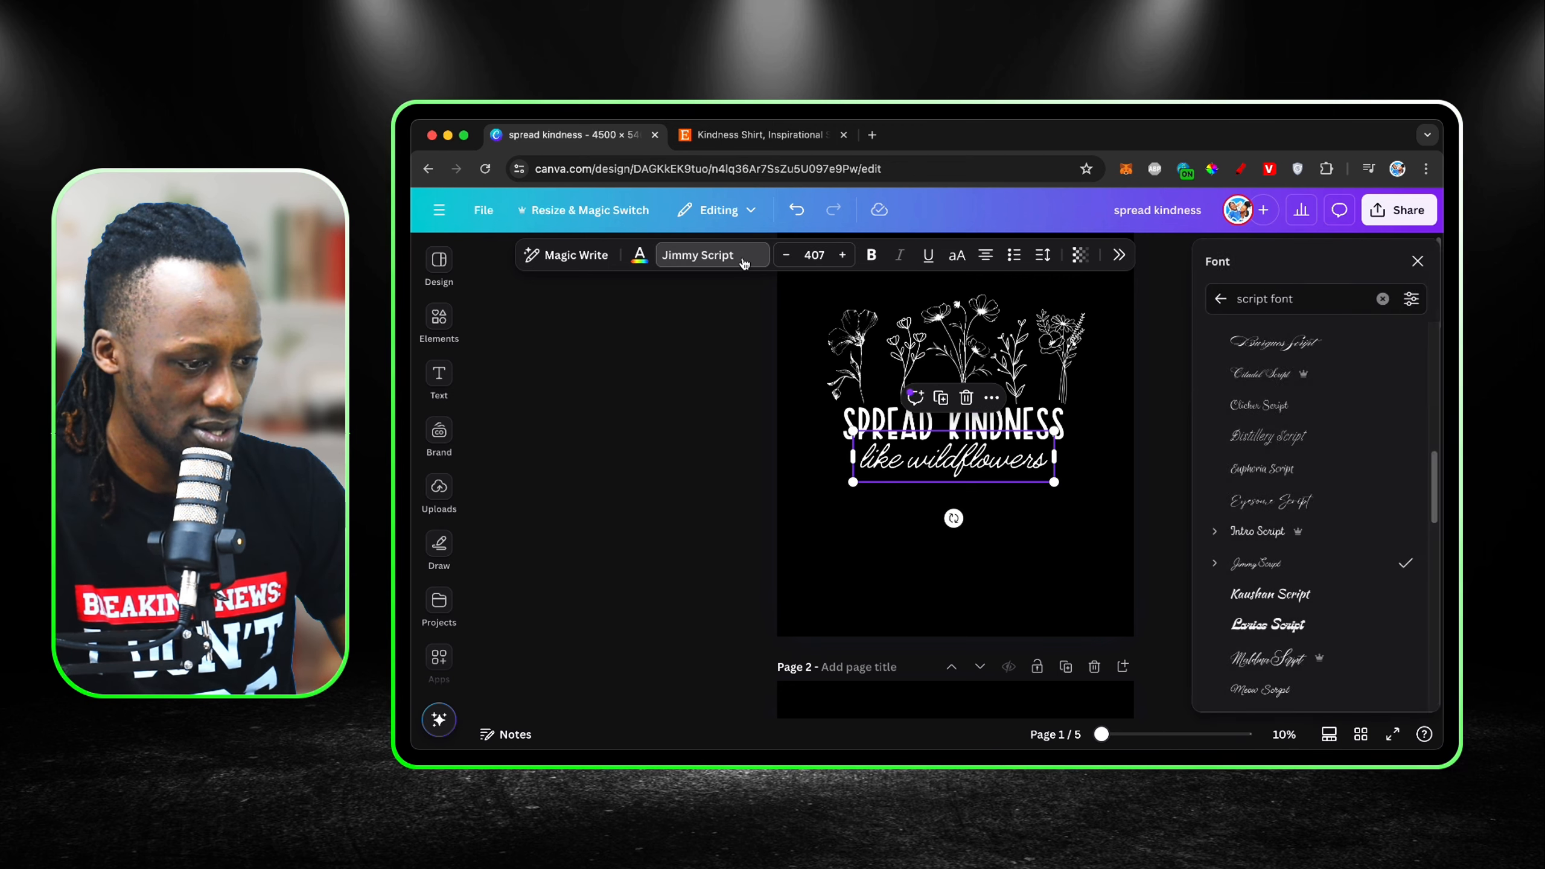
{"action": "left_click", "coordinate": [1246, 481]}
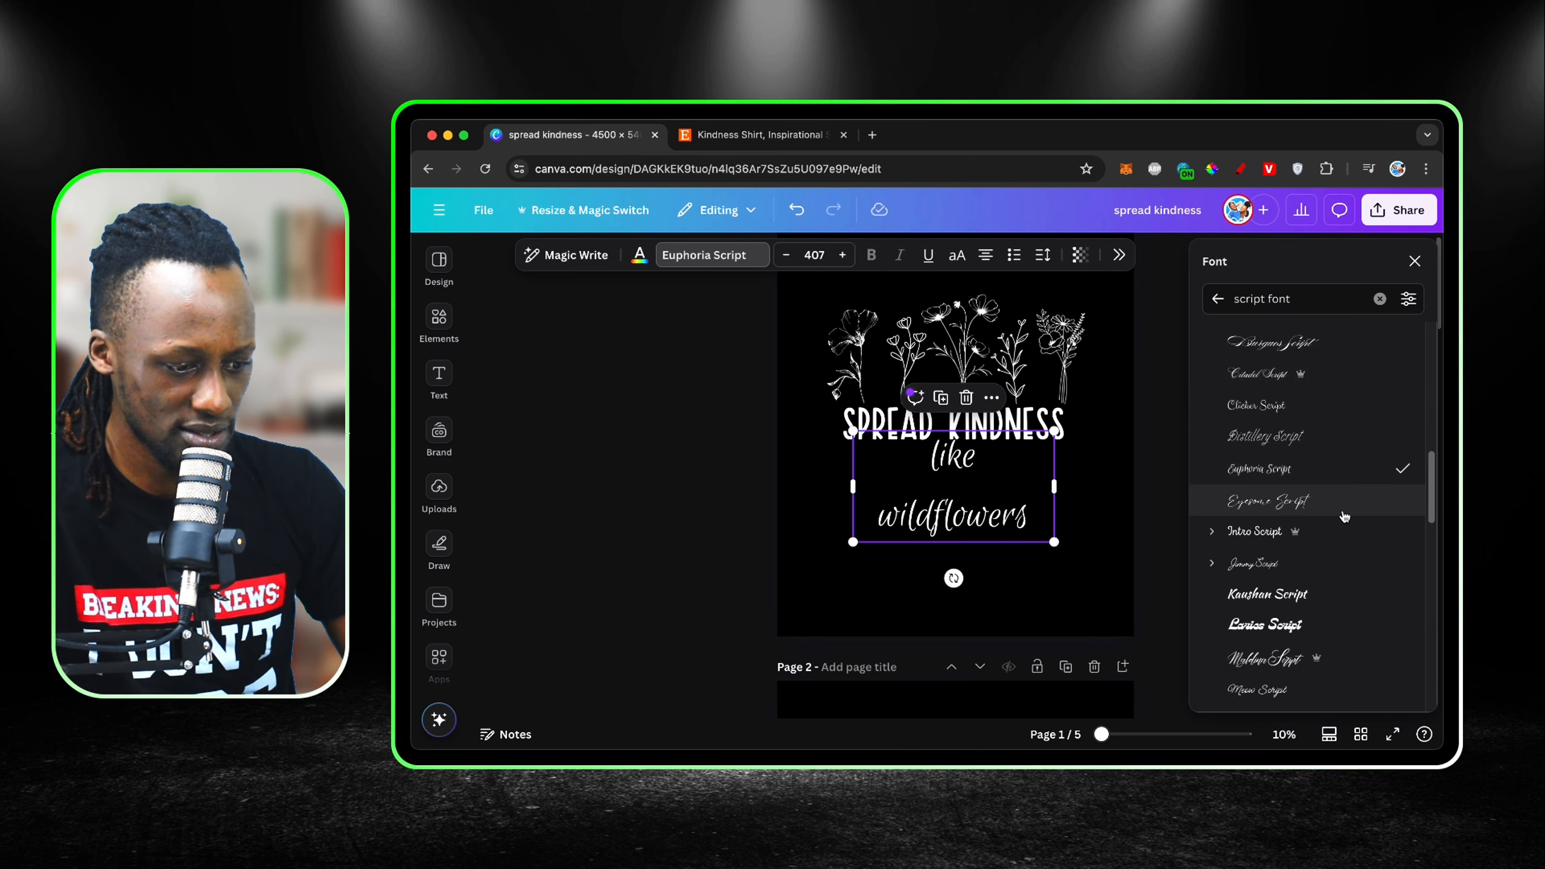
{"action": "scroll", "coordinate": [1271, 487], "scroll_direction": "down", "scroll_amount": 2}
{"action": "left_click", "coordinate": [1284, 460]}
Step: Try Meow Script, Pinyon Script and Shadow Script on the "like wildflowers" text
{"action": "scroll", "coordinate": [1284, 462], "scroll_direction": "down", "scroll_amount": 2}
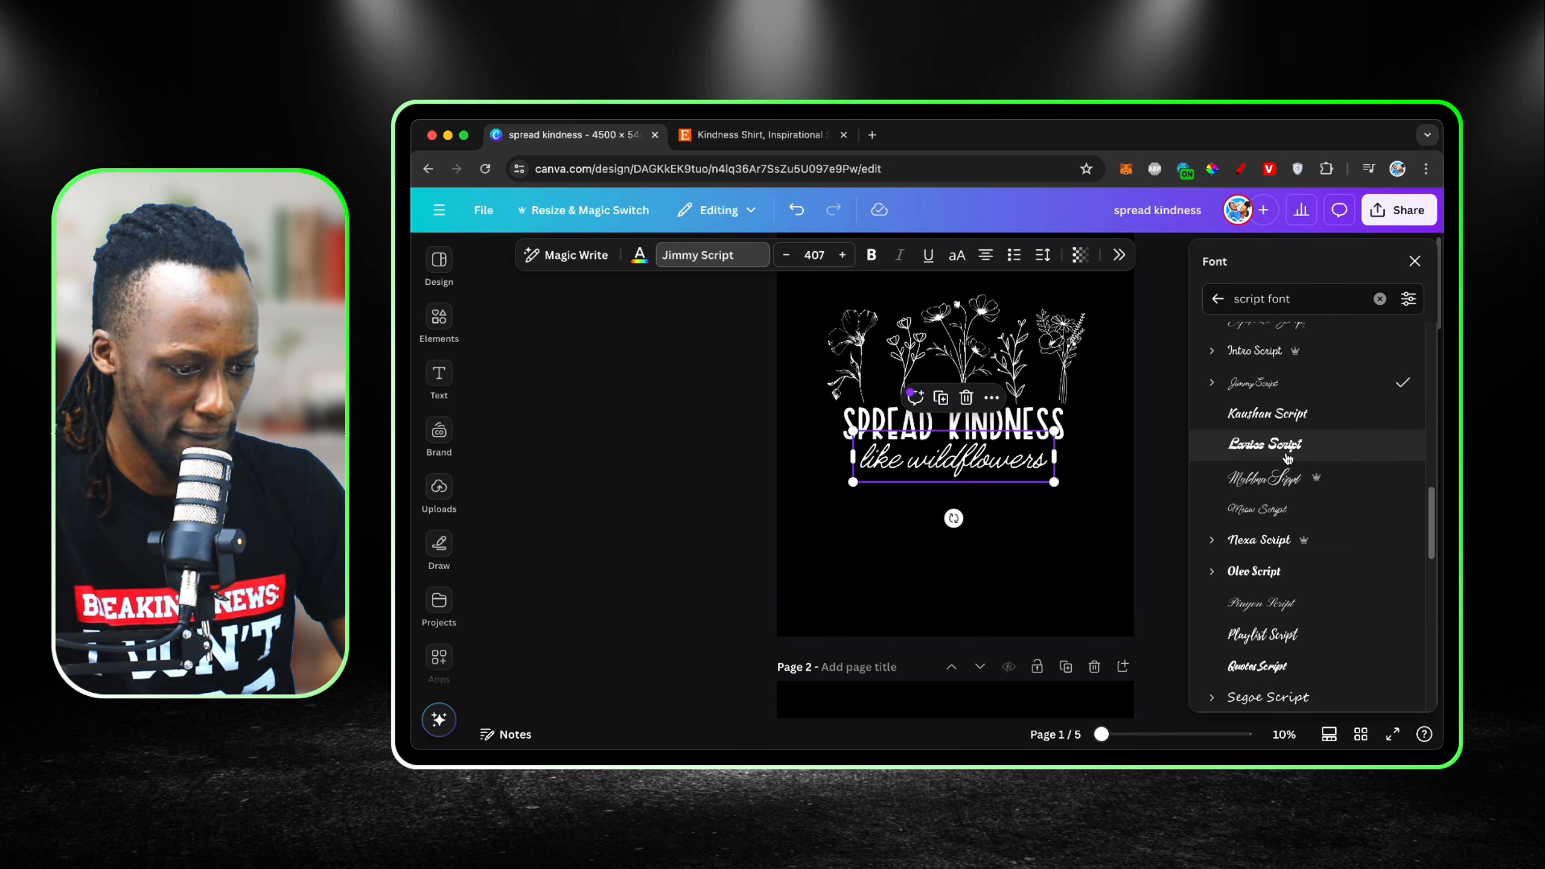
{"action": "left_click", "coordinate": [1273, 511]}
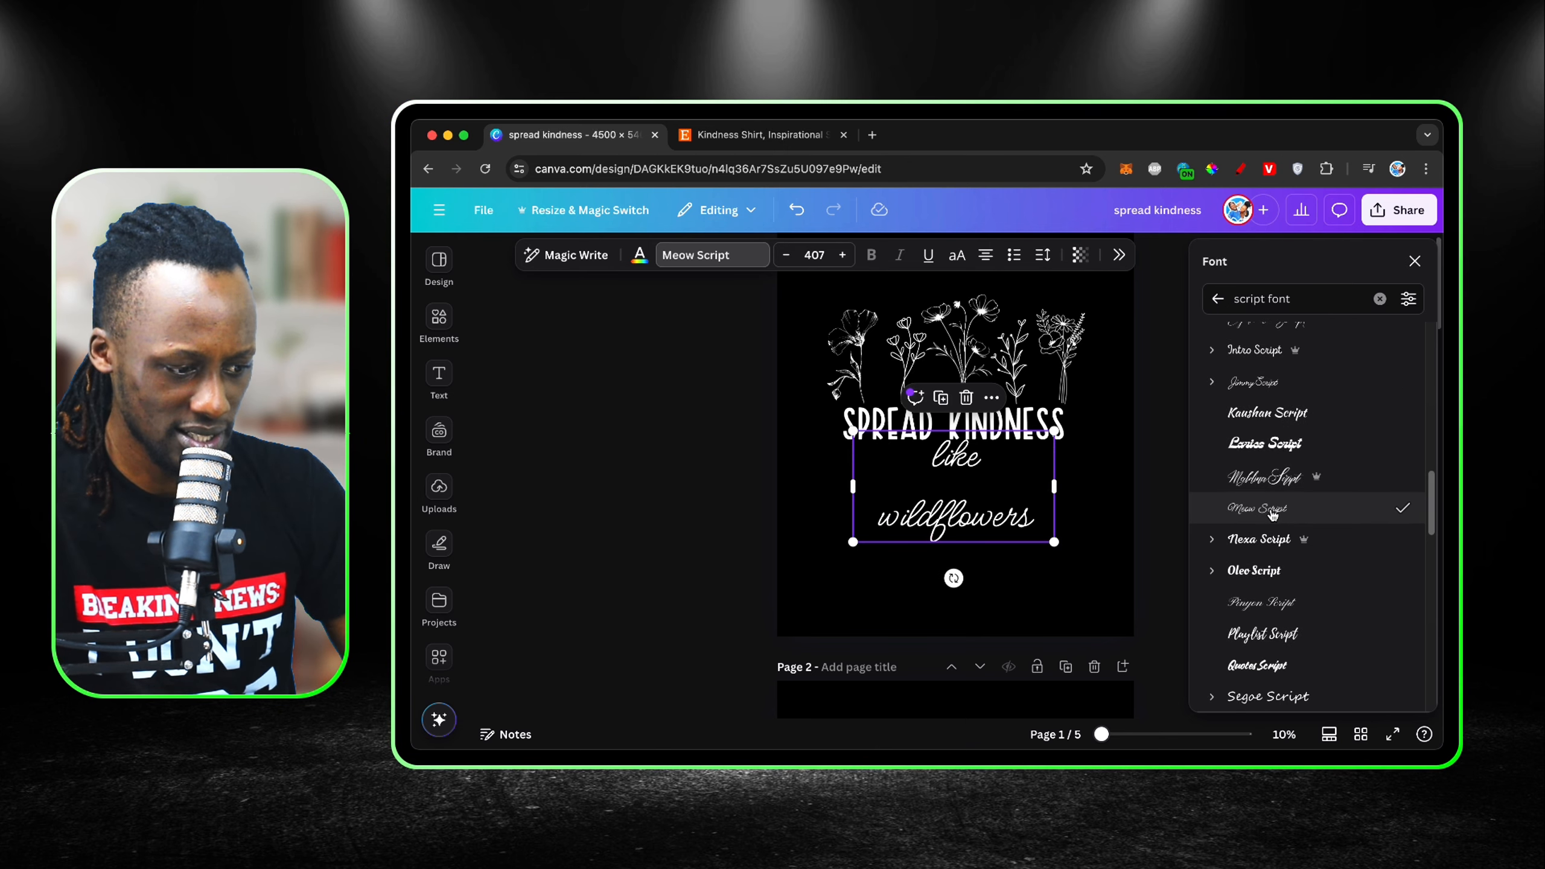
{"action": "scroll", "coordinate": [1271, 511], "scroll_direction": "down", "scroll_amount": 2}
{"action": "left_click", "coordinate": [1268, 509]}
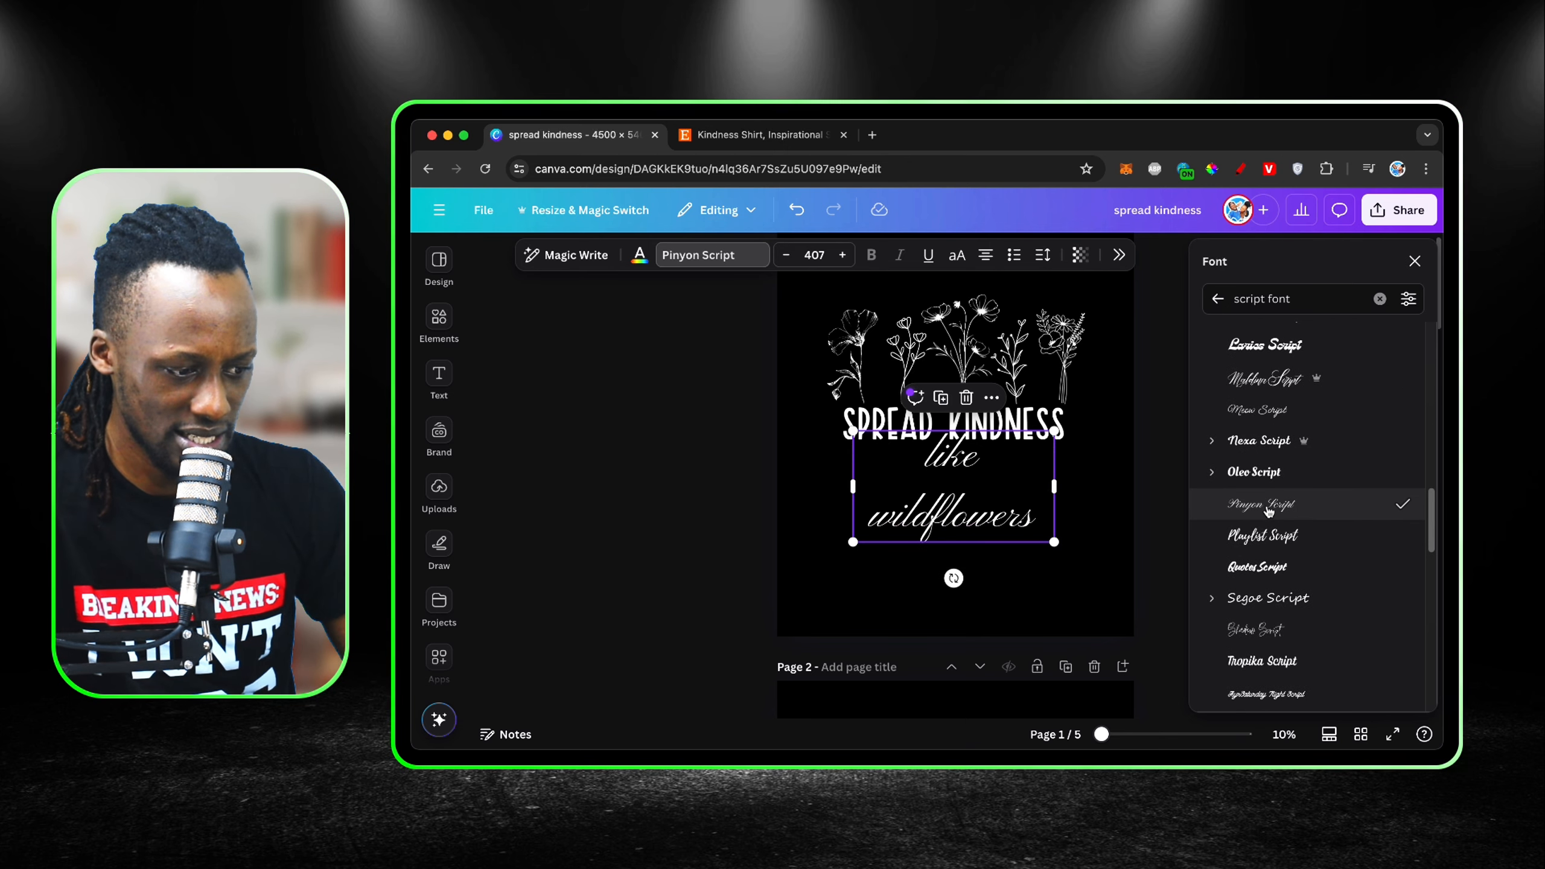
{"action": "scroll", "coordinate": [1270, 515], "scroll_direction": "down", "scroll_amount": 2}
{"action": "left_click", "coordinate": [1271, 525]}
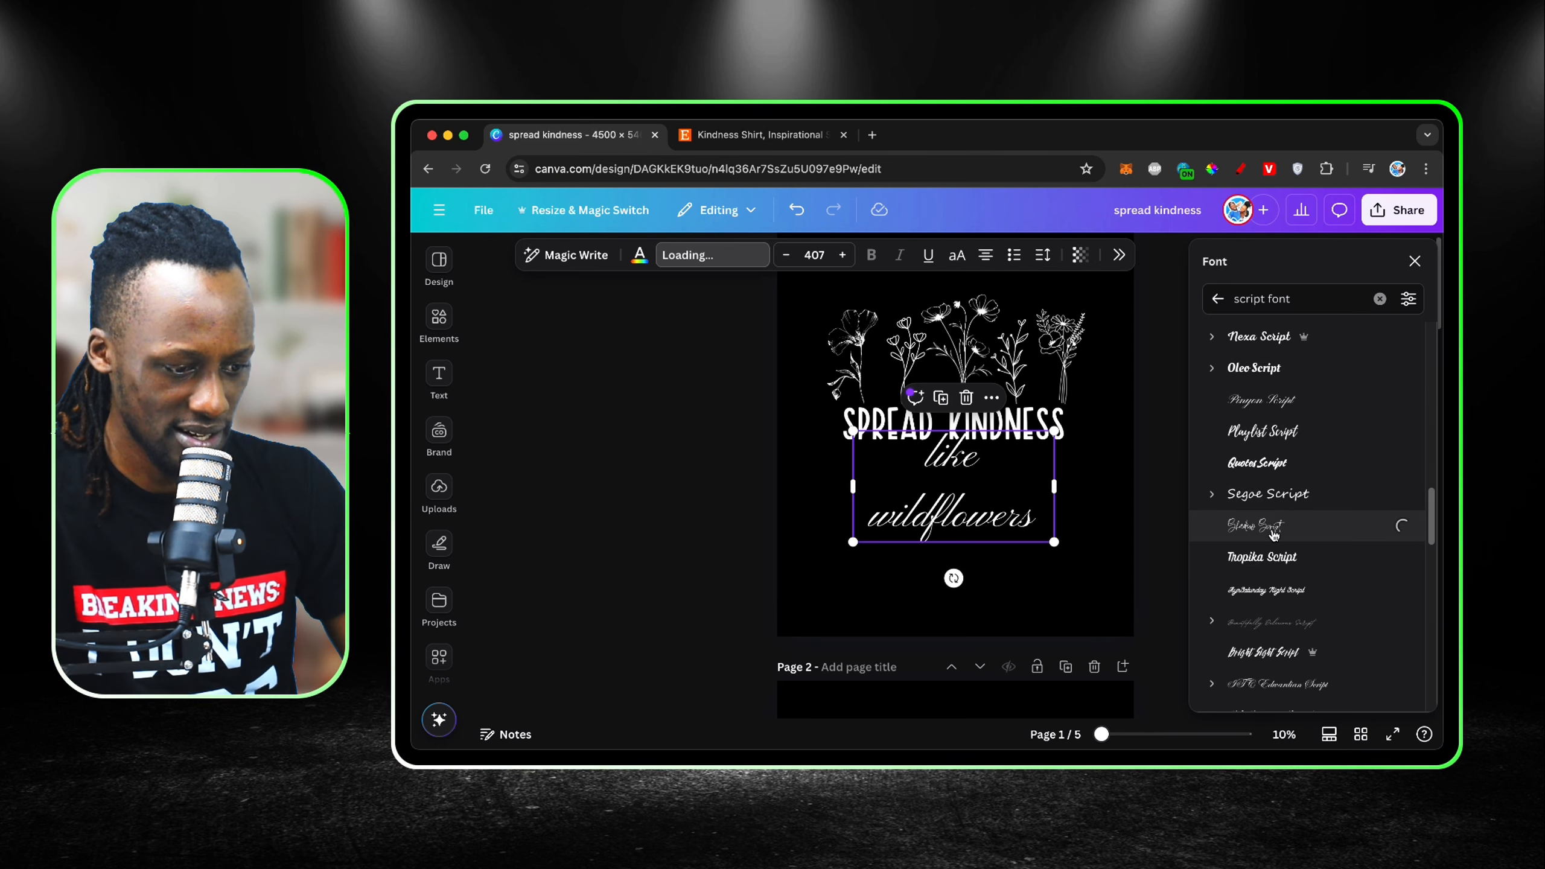
Step: Try Beautifully Delicious Script, ITC Edwardian Script, La Luxes Script and The Something Script on the "like wildflowers" text
{"action": "scroll", "coordinate": [1274, 534], "scroll_direction": "down", "scroll_amount": 3}
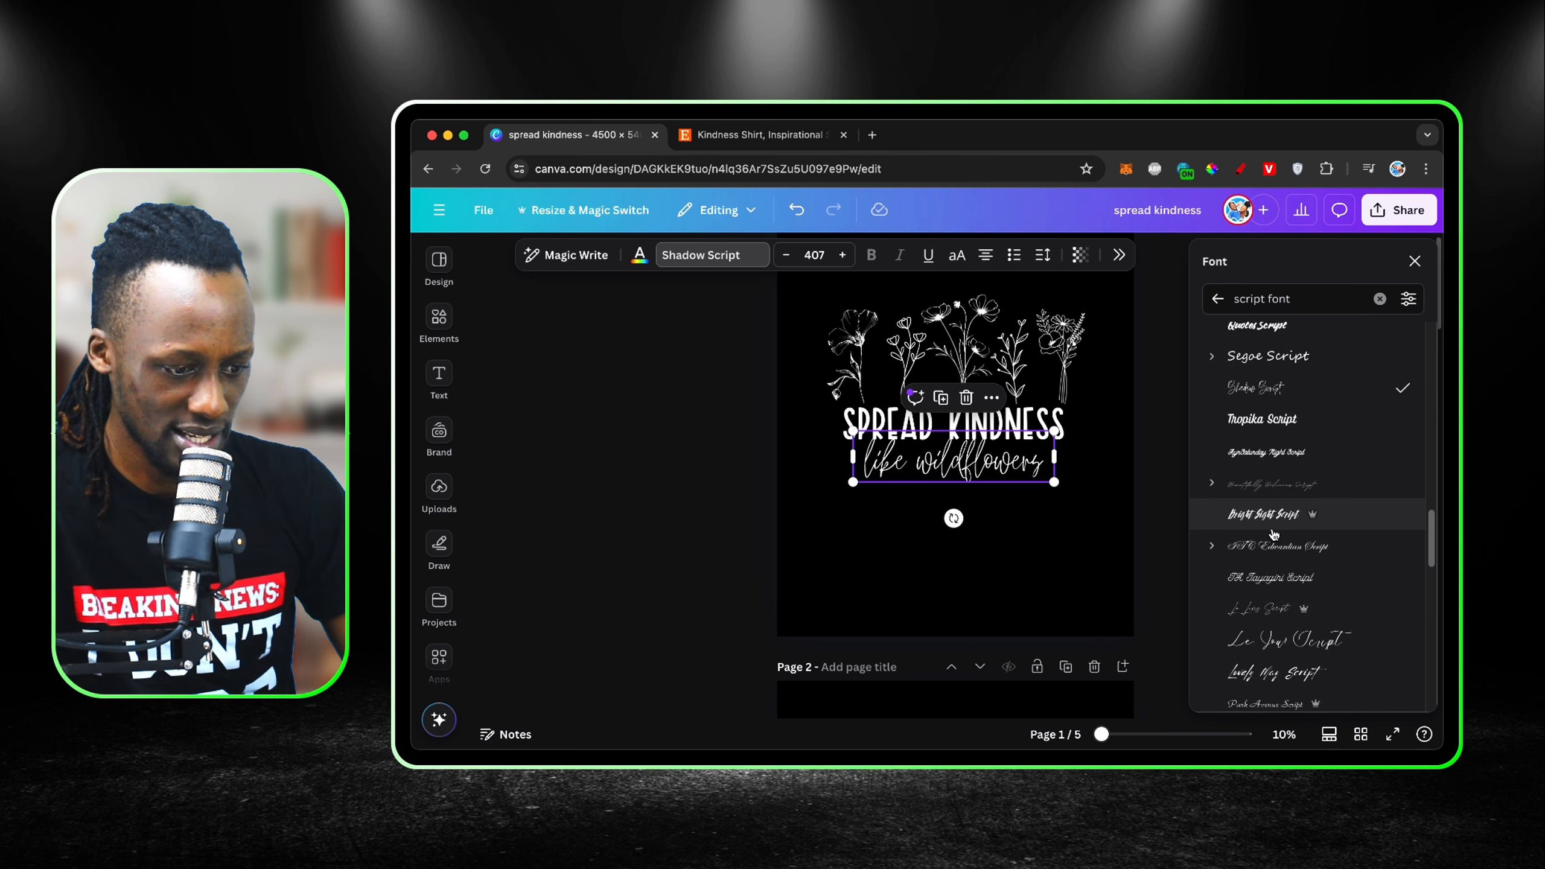
{"action": "left_click", "coordinate": [1279, 487]}
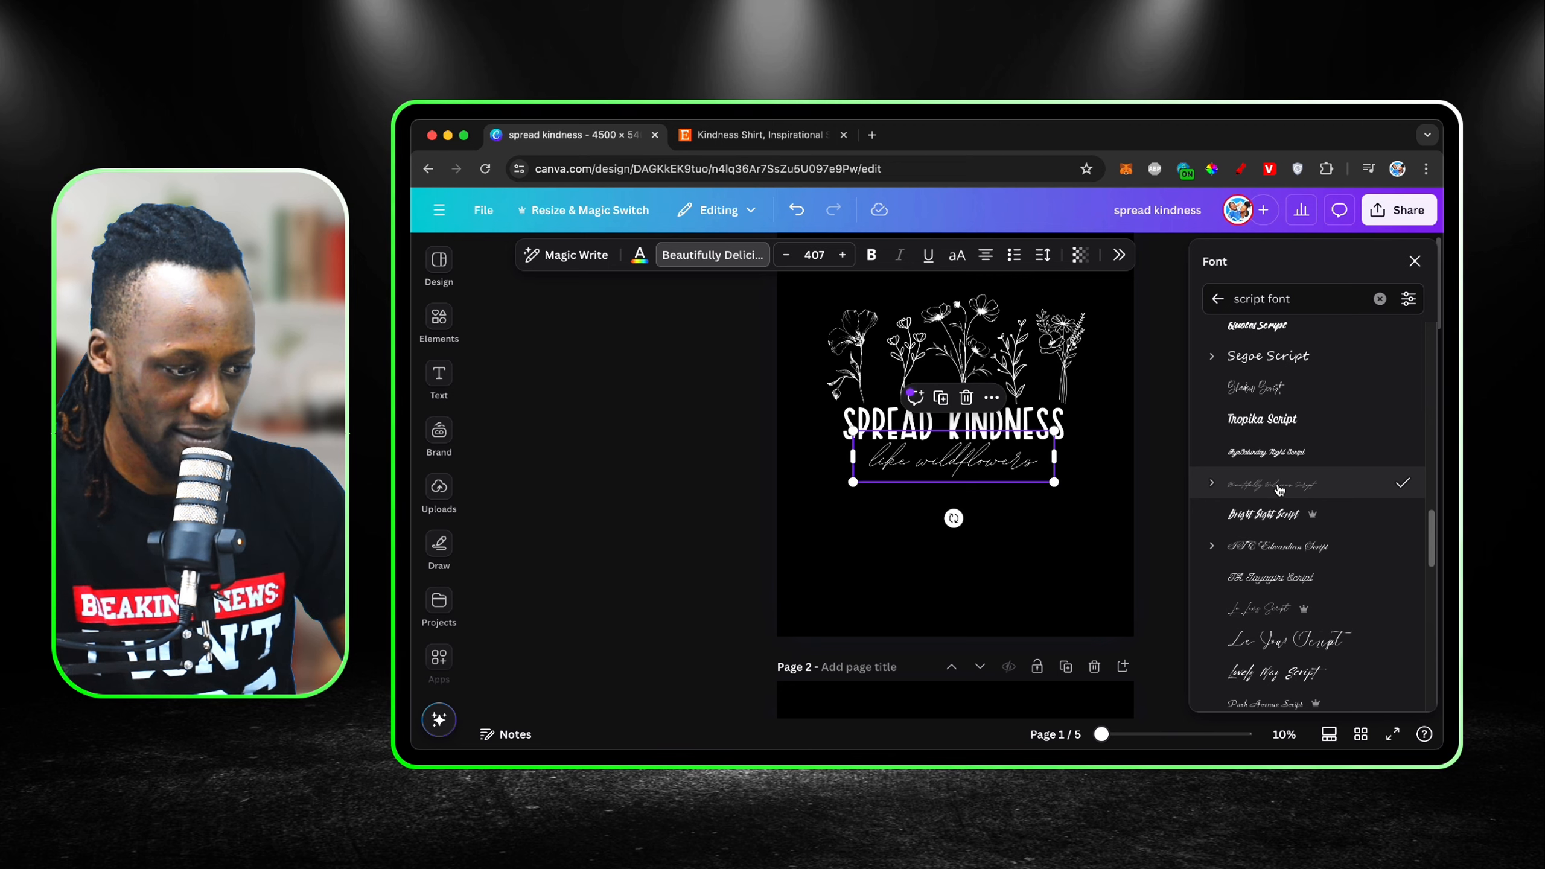
{"action": "left_click", "coordinate": [1287, 546]}
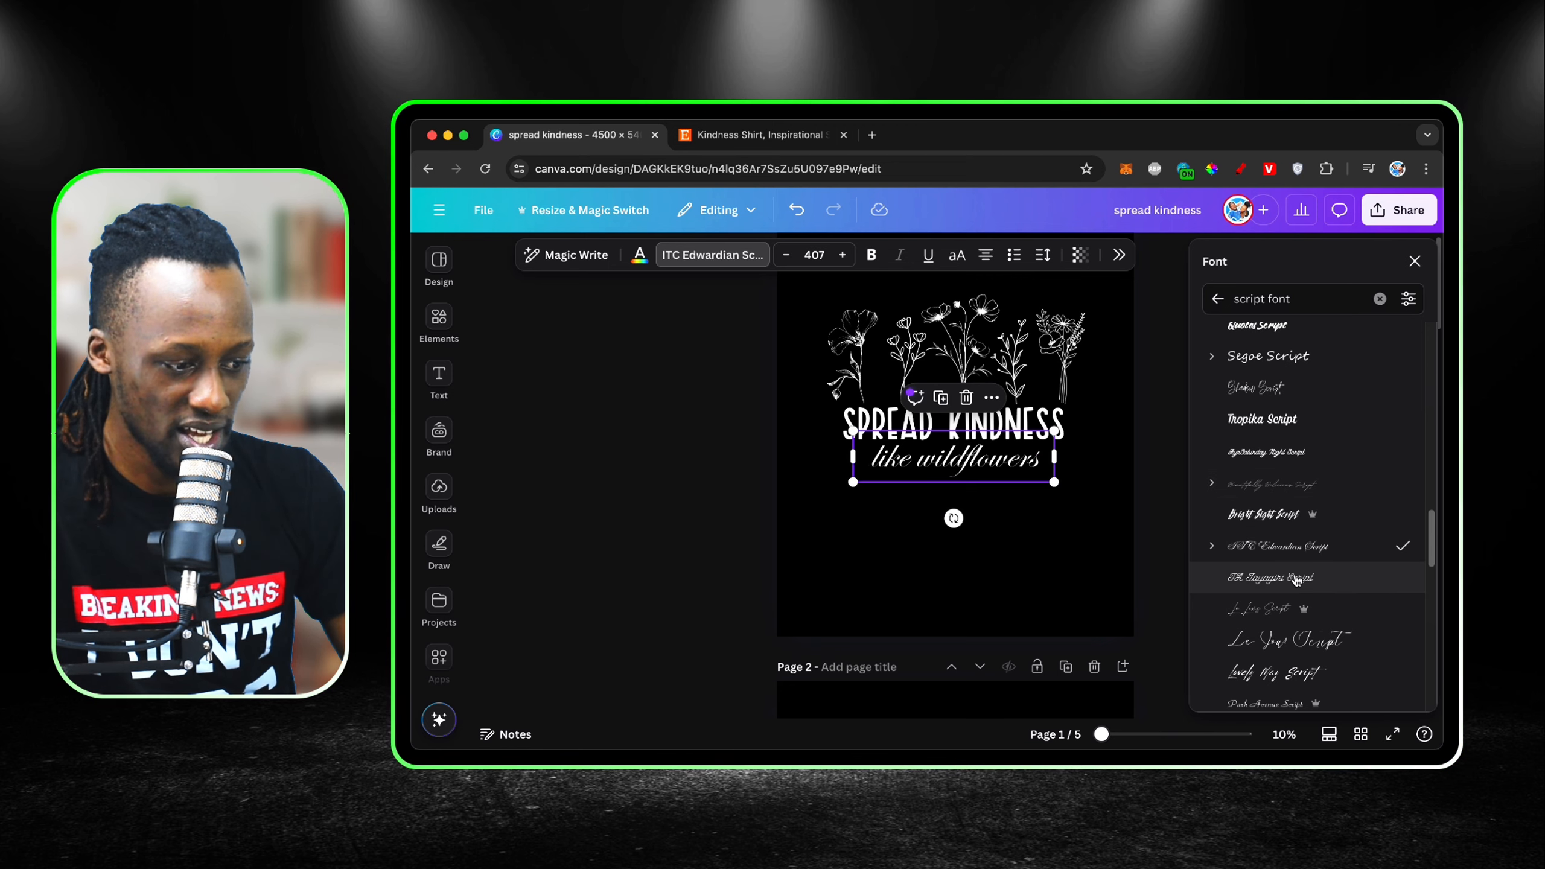
{"action": "scroll", "coordinate": [1296, 581], "scroll_direction": "down", "scroll_amount": 2}
{"action": "left_click", "coordinate": [1285, 558]}
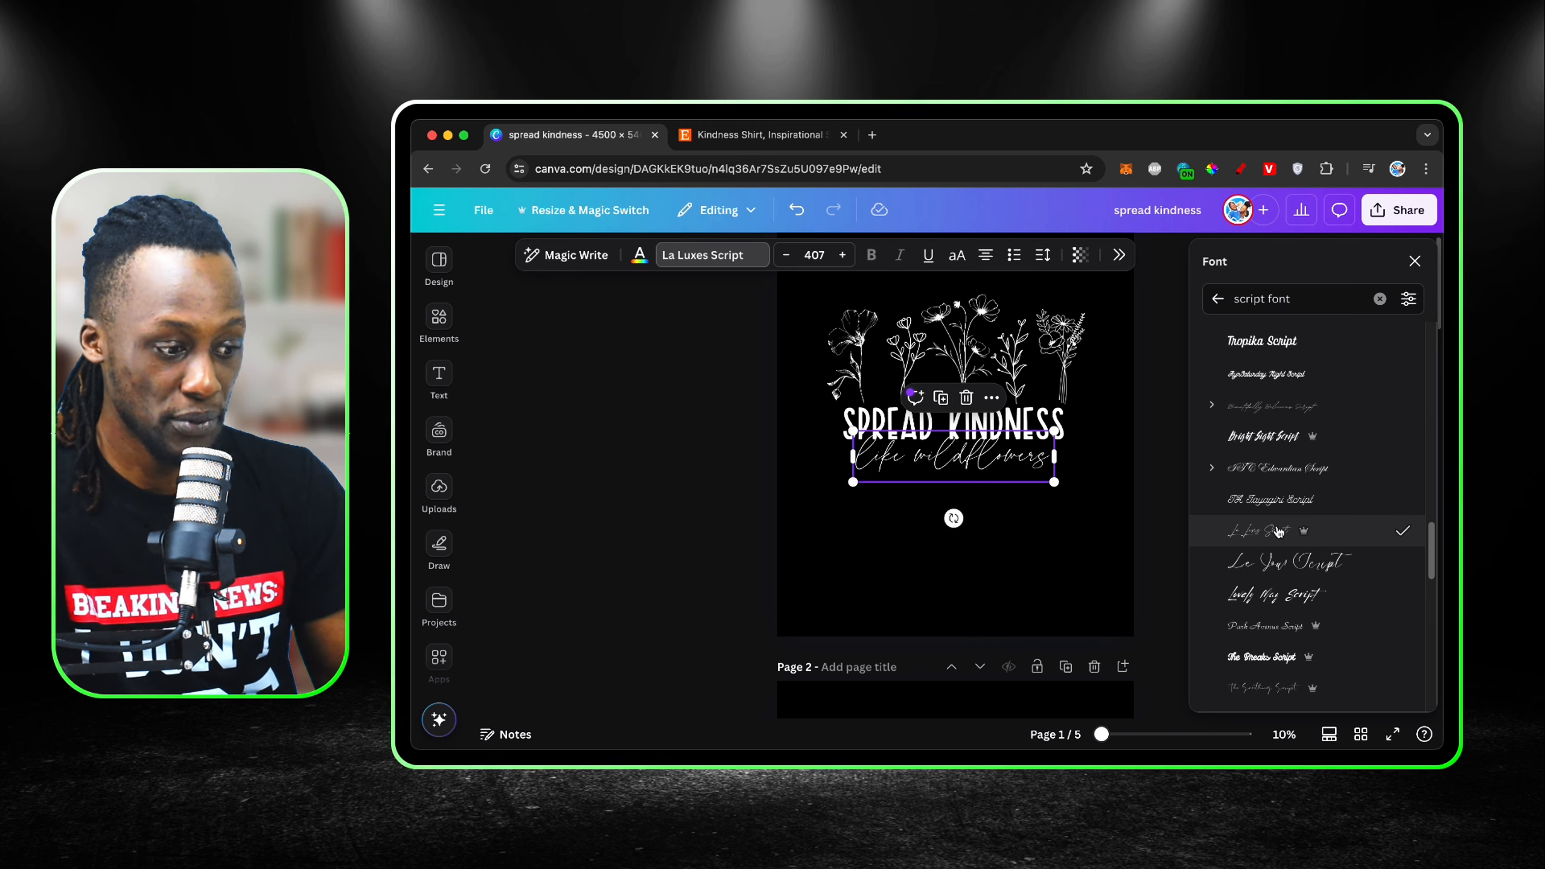
{"action": "scroll", "coordinate": [1281, 535], "scroll_direction": "down", "scroll_amount": 3}
{"action": "left_click", "coordinate": [1282, 540]}
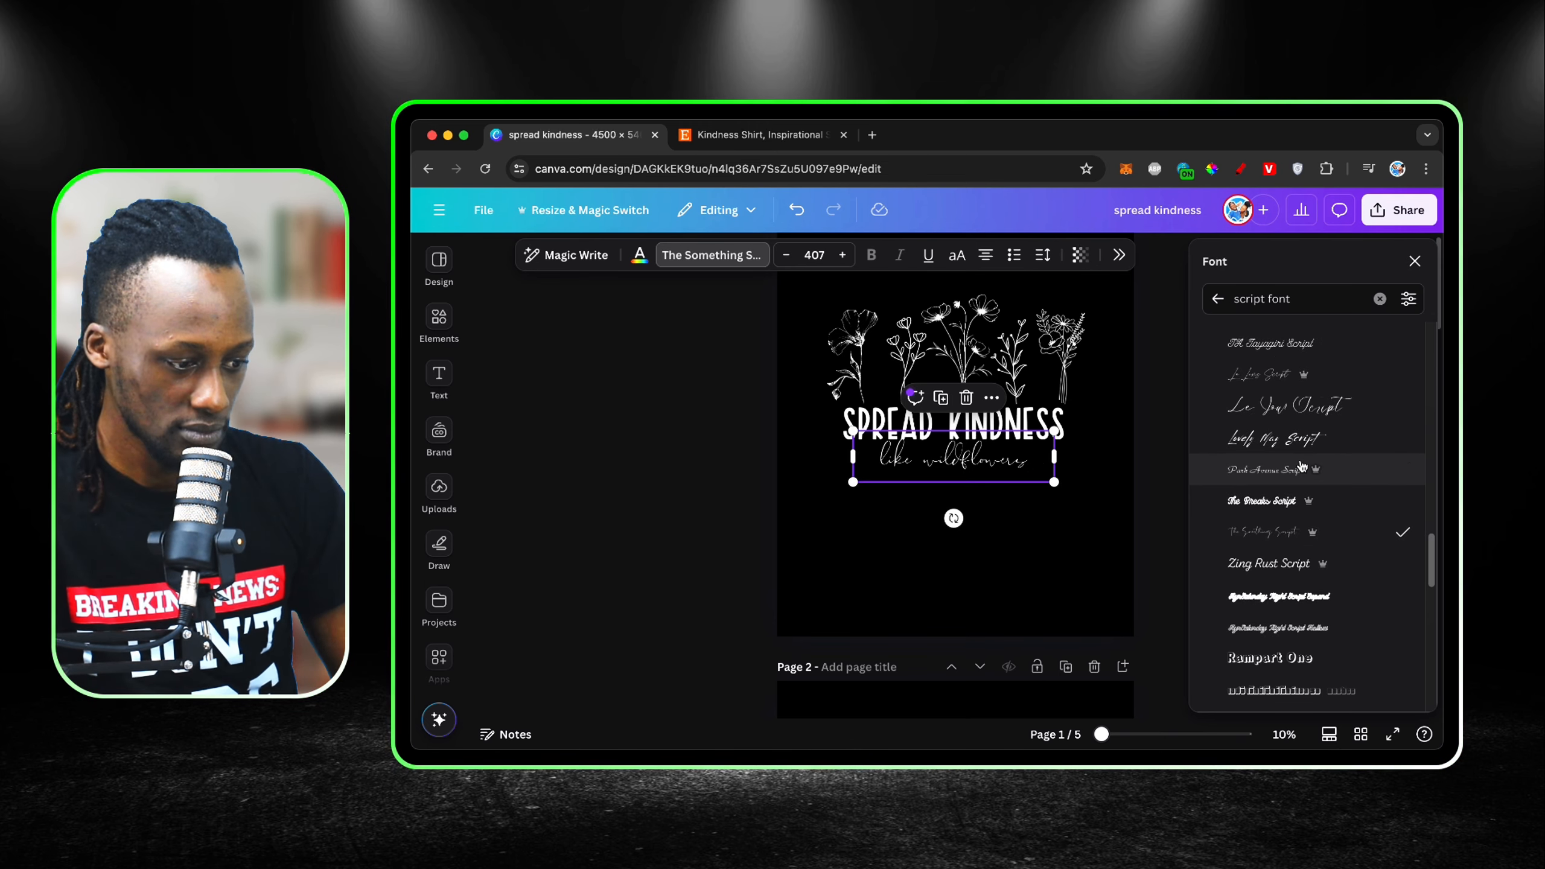
Step: Try Canva Student Font and Badhorse Script on the "like wildflowers" text
{"action": "scroll", "coordinate": [1301, 467], "scroll_direction": "up", "scroll_amount": 20}
{"action": "scroll", "coordinate": [1294, 582], "scroll_direction": "down", "scroll_amount": 2}
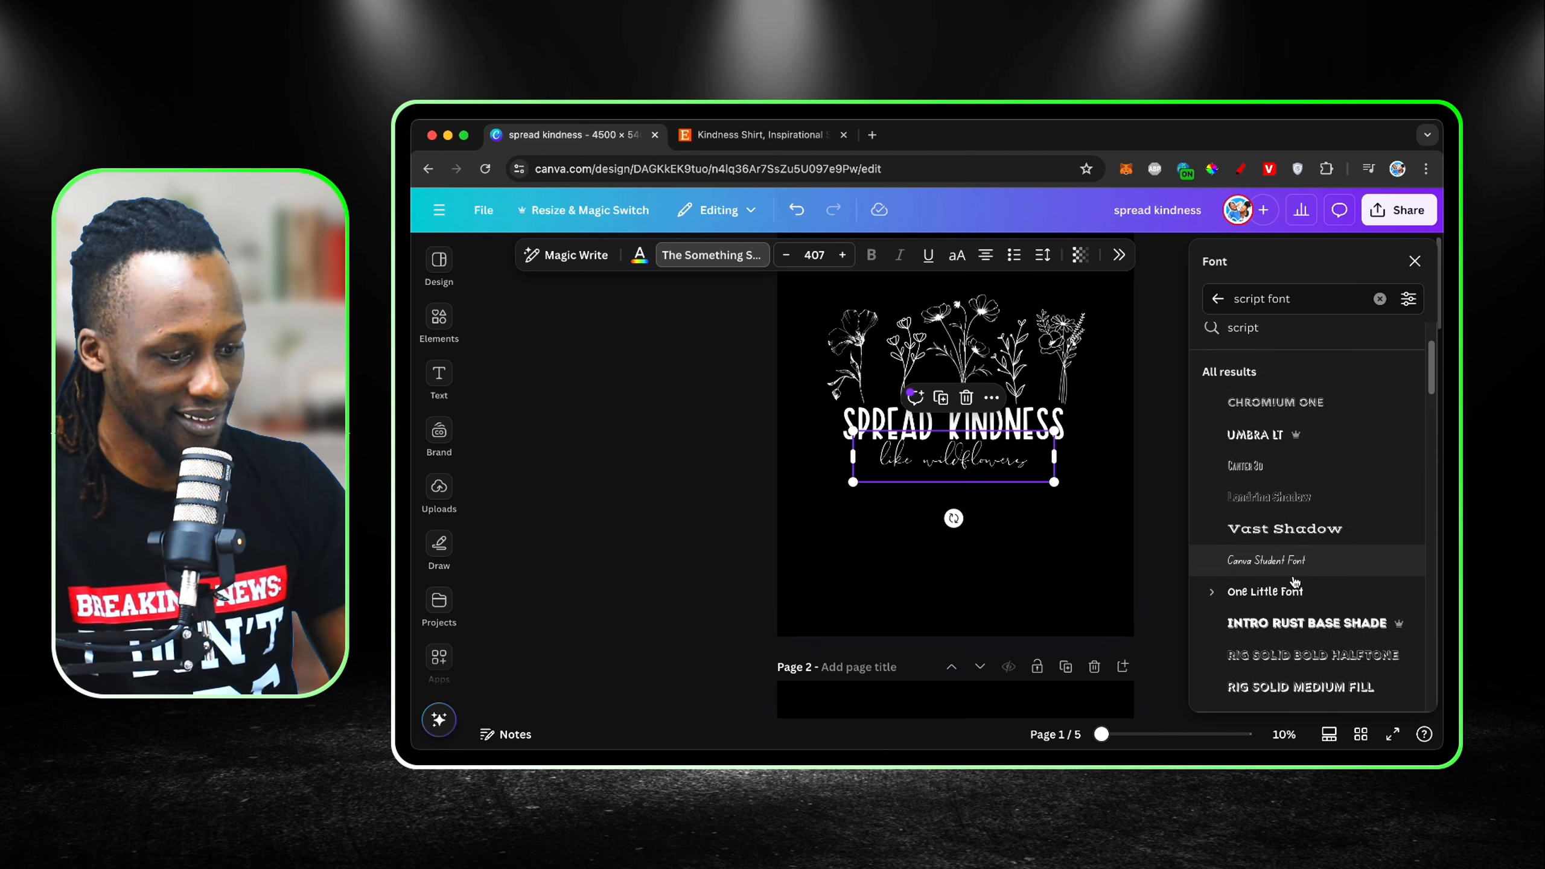
{"action": "left_click", "coordinate": [1294, 575]}
{"action": "scroll", "coordinate": [1295, 582], "scroll_direction": "down", "scroll_amount": 4}
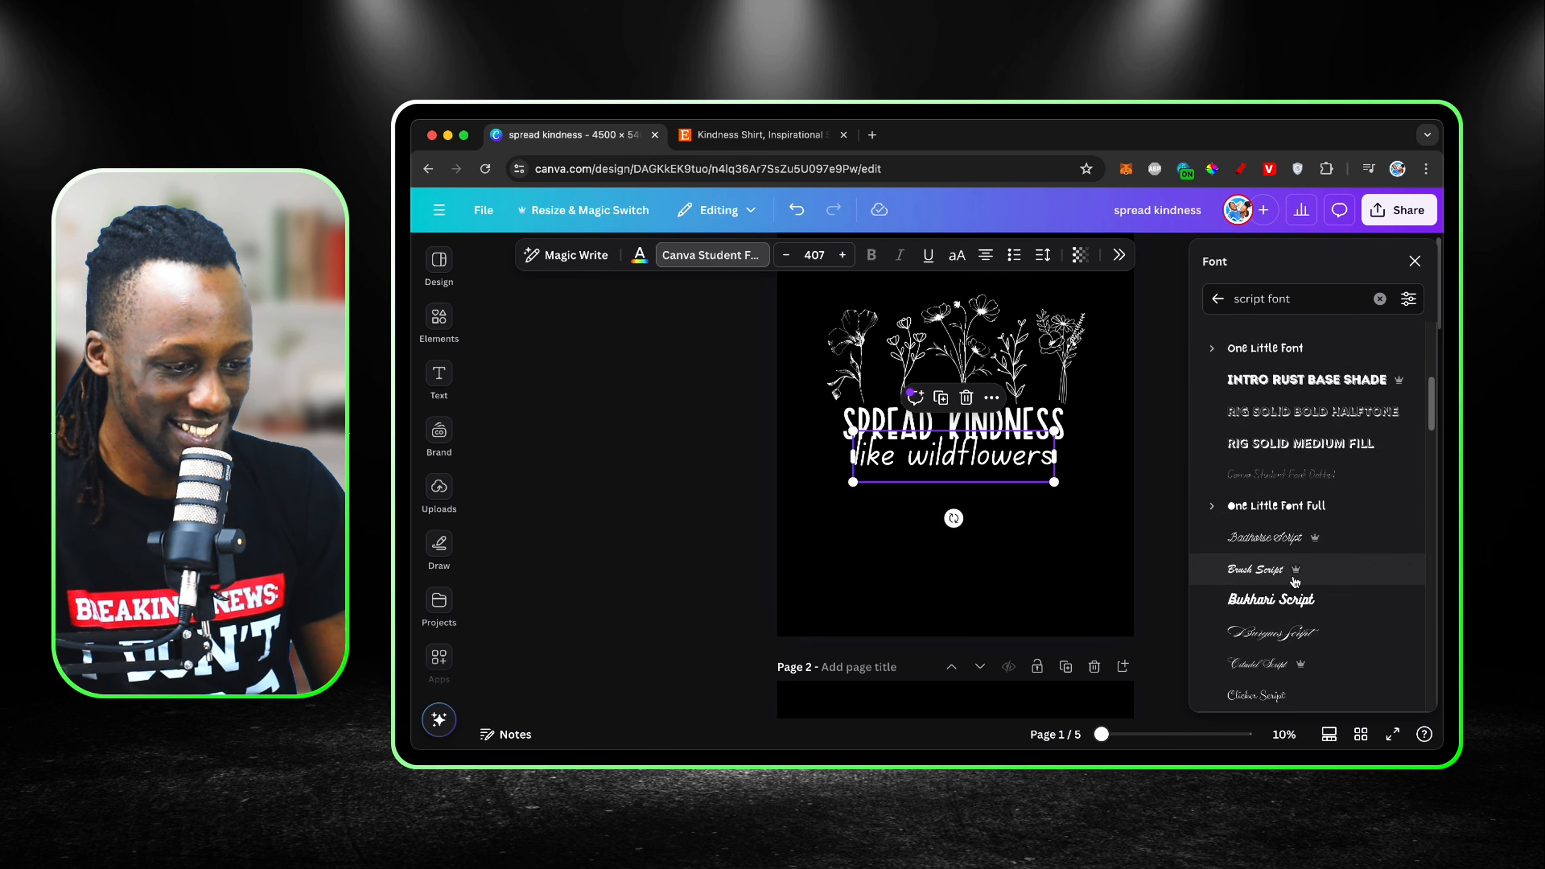
{"action": "left_click", "coordinate": [1272, 538]}
Step: Set the "like wildflowers" text to the Citadel Script font and deselect it
{"action": "scroll", "coordinate": [1287, 548], "scroll_direction": "down", "scroll_amount": 2}
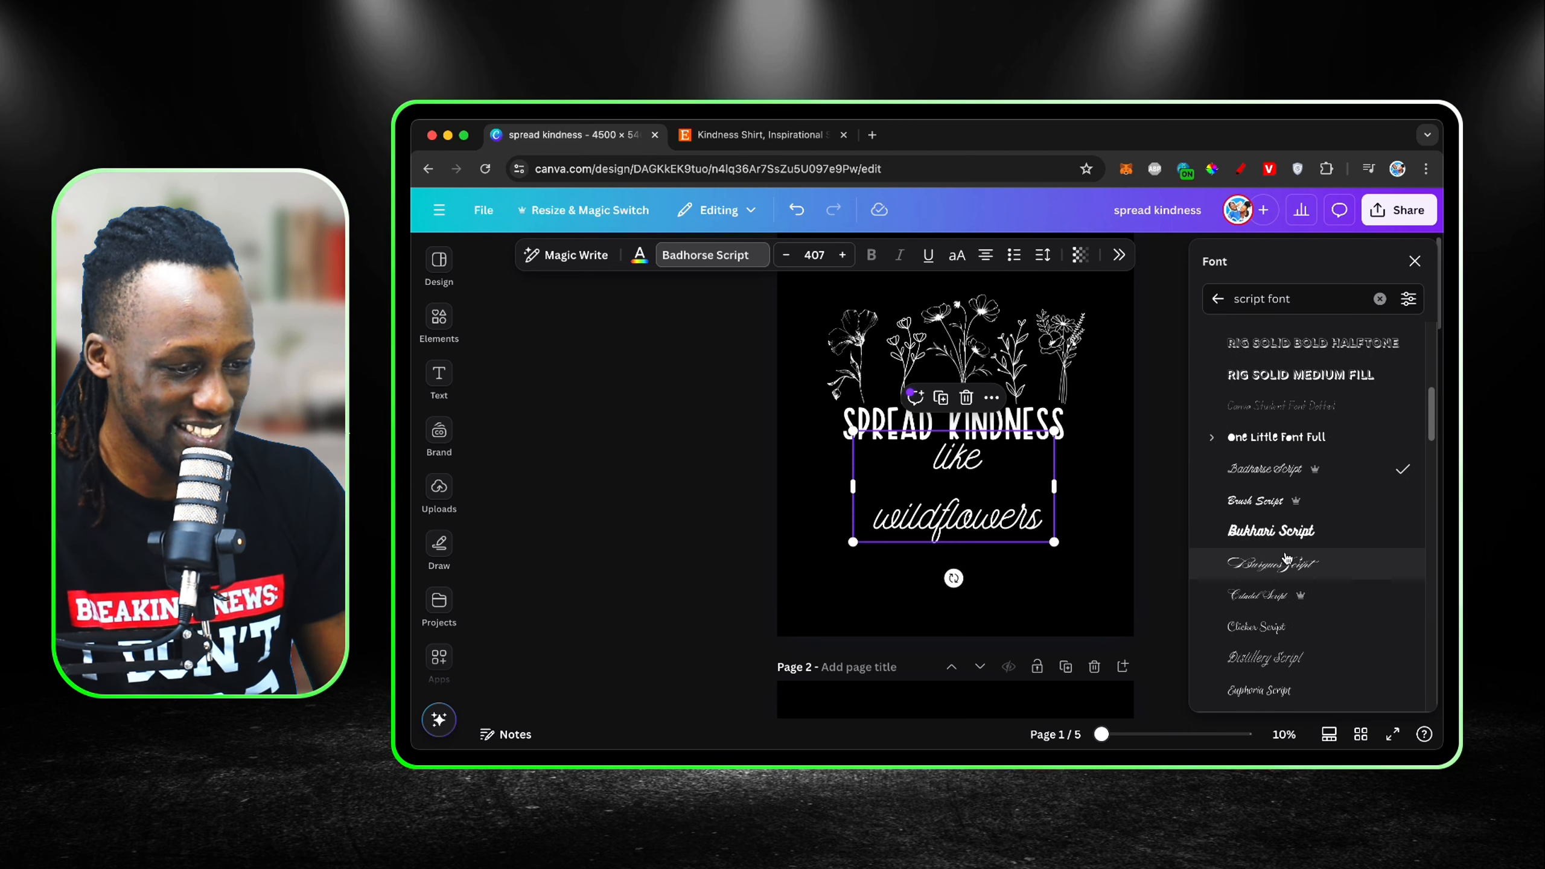
{"action": "left_click", "coordinate": [1287, 564]}
{"action": "left_click", "coordinate": [1285, 595]}
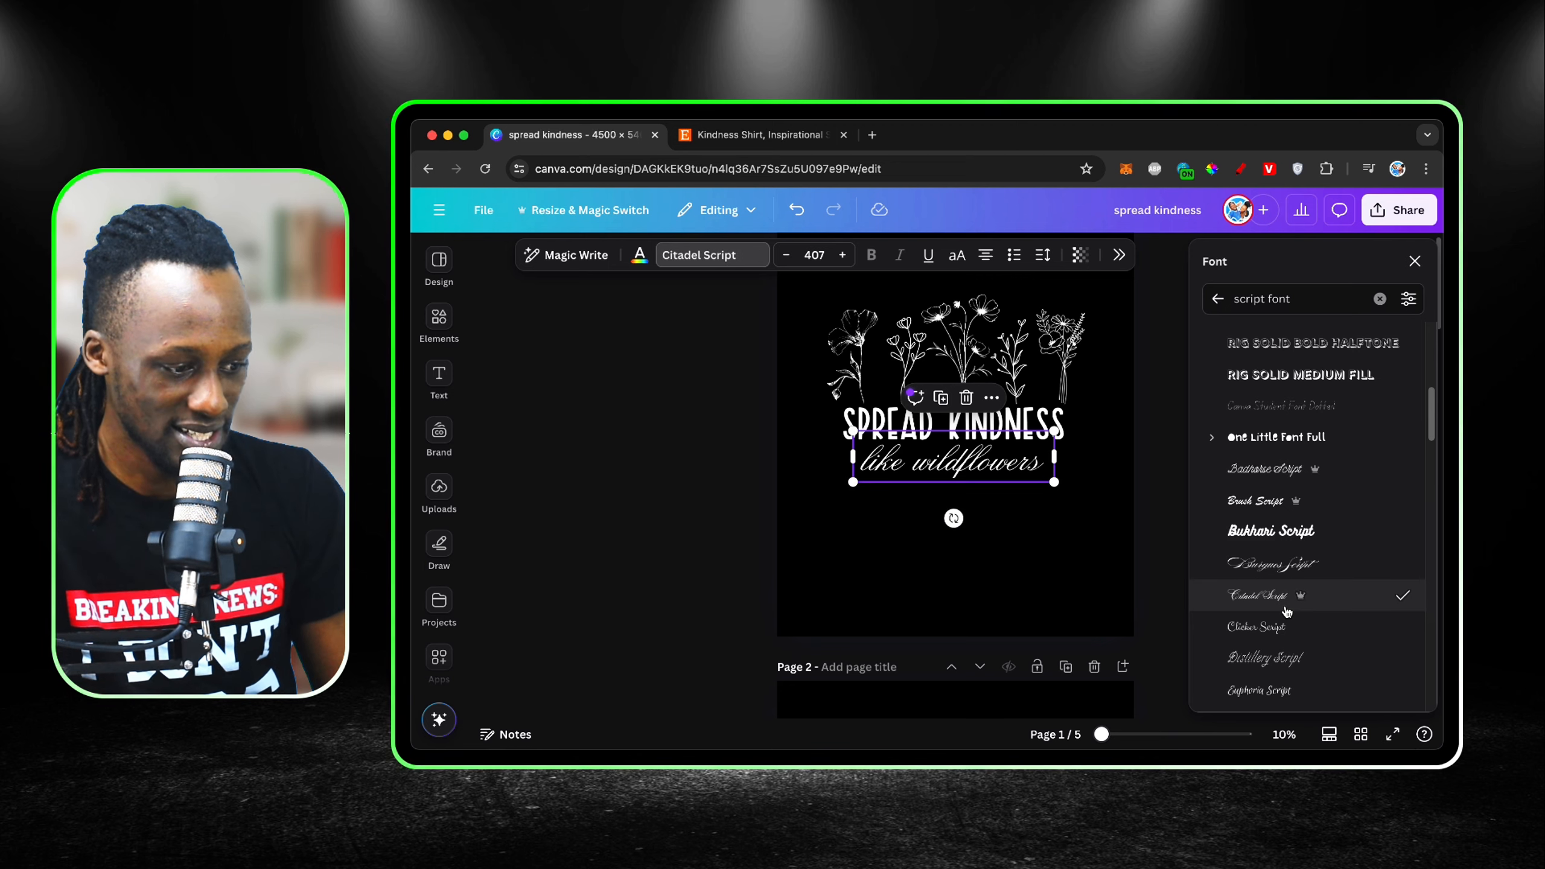
{"action": "left_click", "coordinate": [1114, 540]}
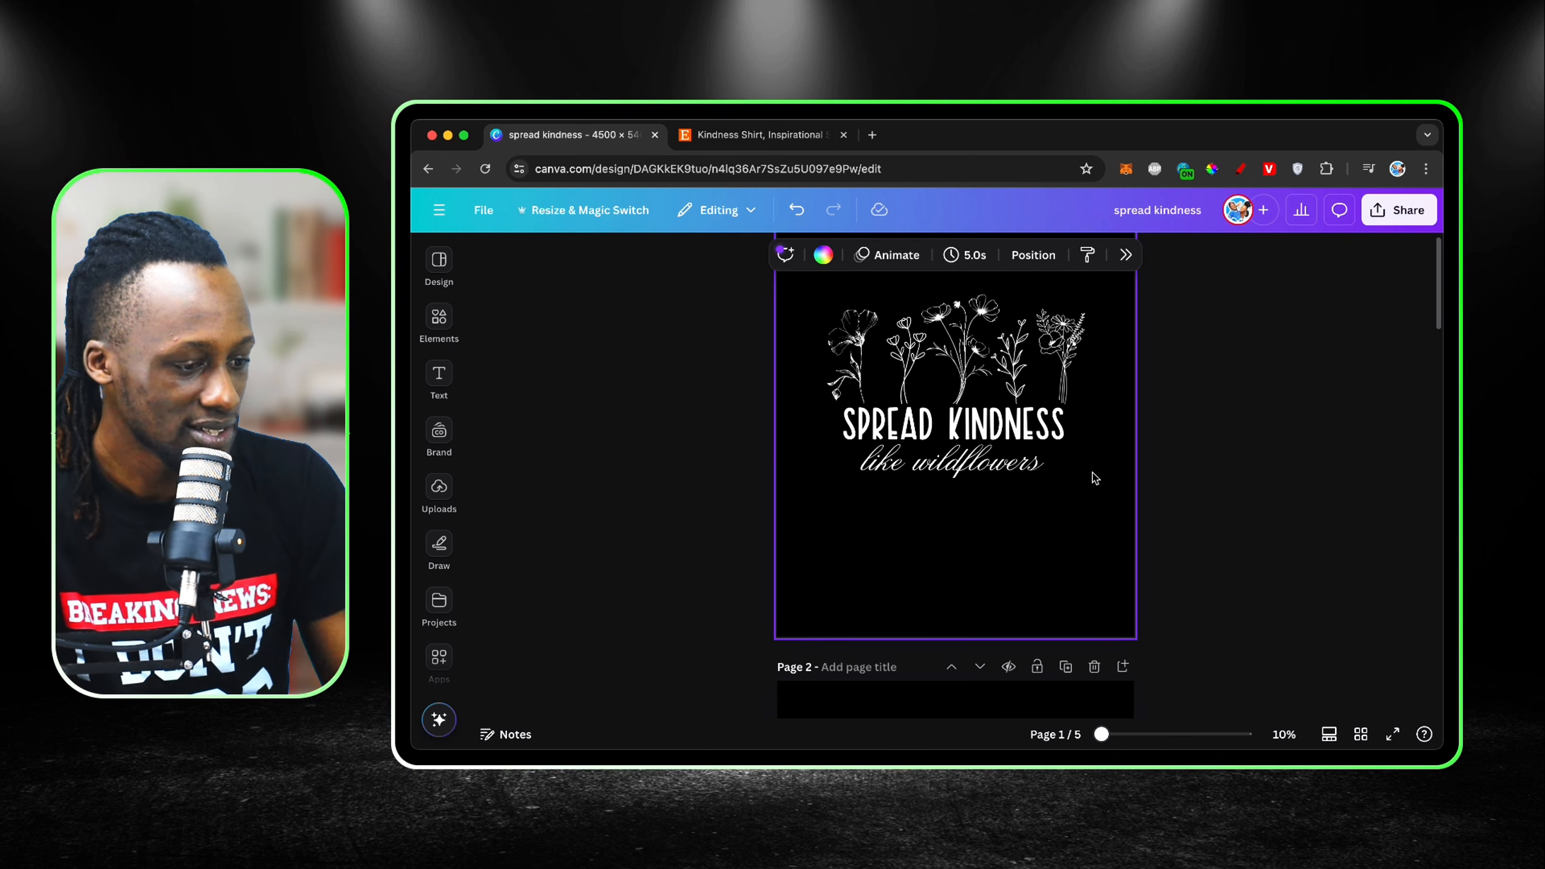
Step: Group the "SPREAD KINDNESS" and "like wildflowers" texts and enlarge the group toward both sides of the page
{"action": "left_click_drag", "start_coordinate": [1092, 475], "coordinate": [881, 418]}
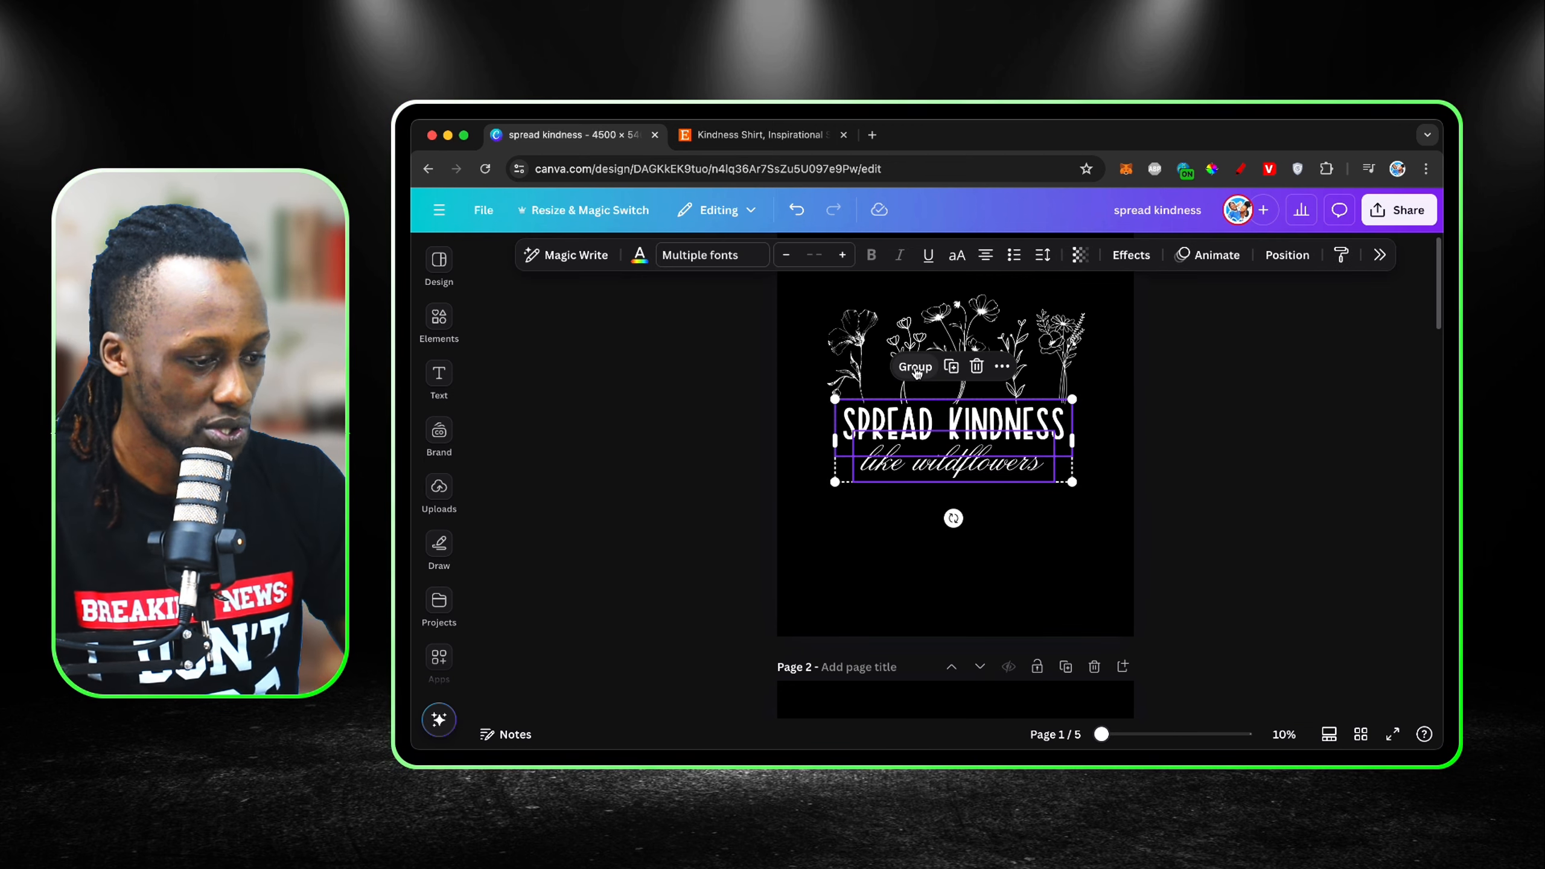
{"action": "left_click", "coordinate": [917, 367]}
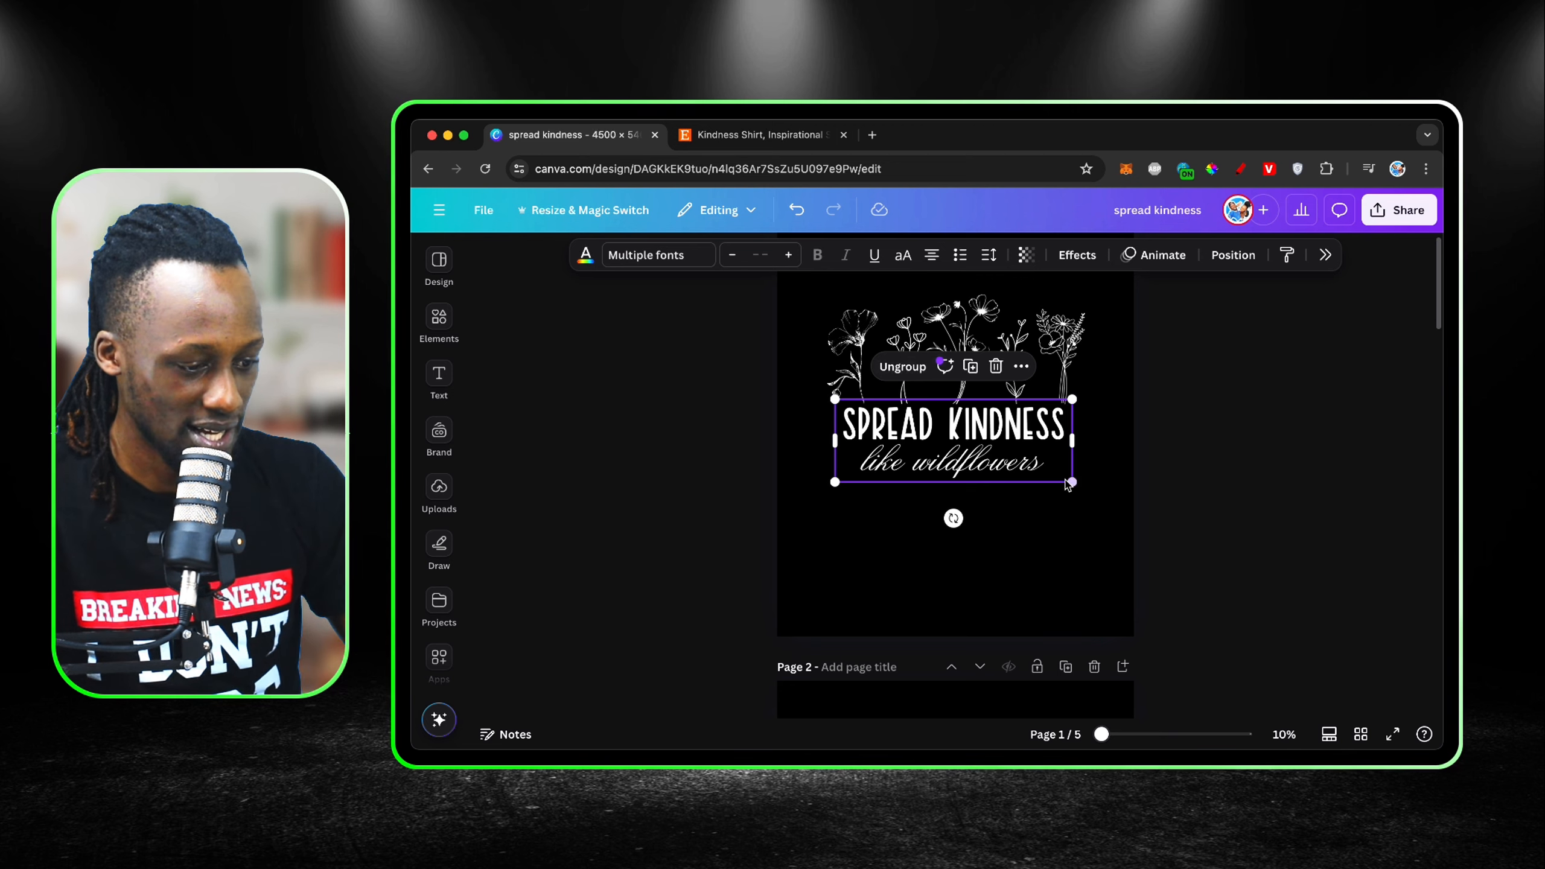
{"action": "left_click_drag", "start_coordinate": [1071, 483], "coordinate": [1097, 500]}
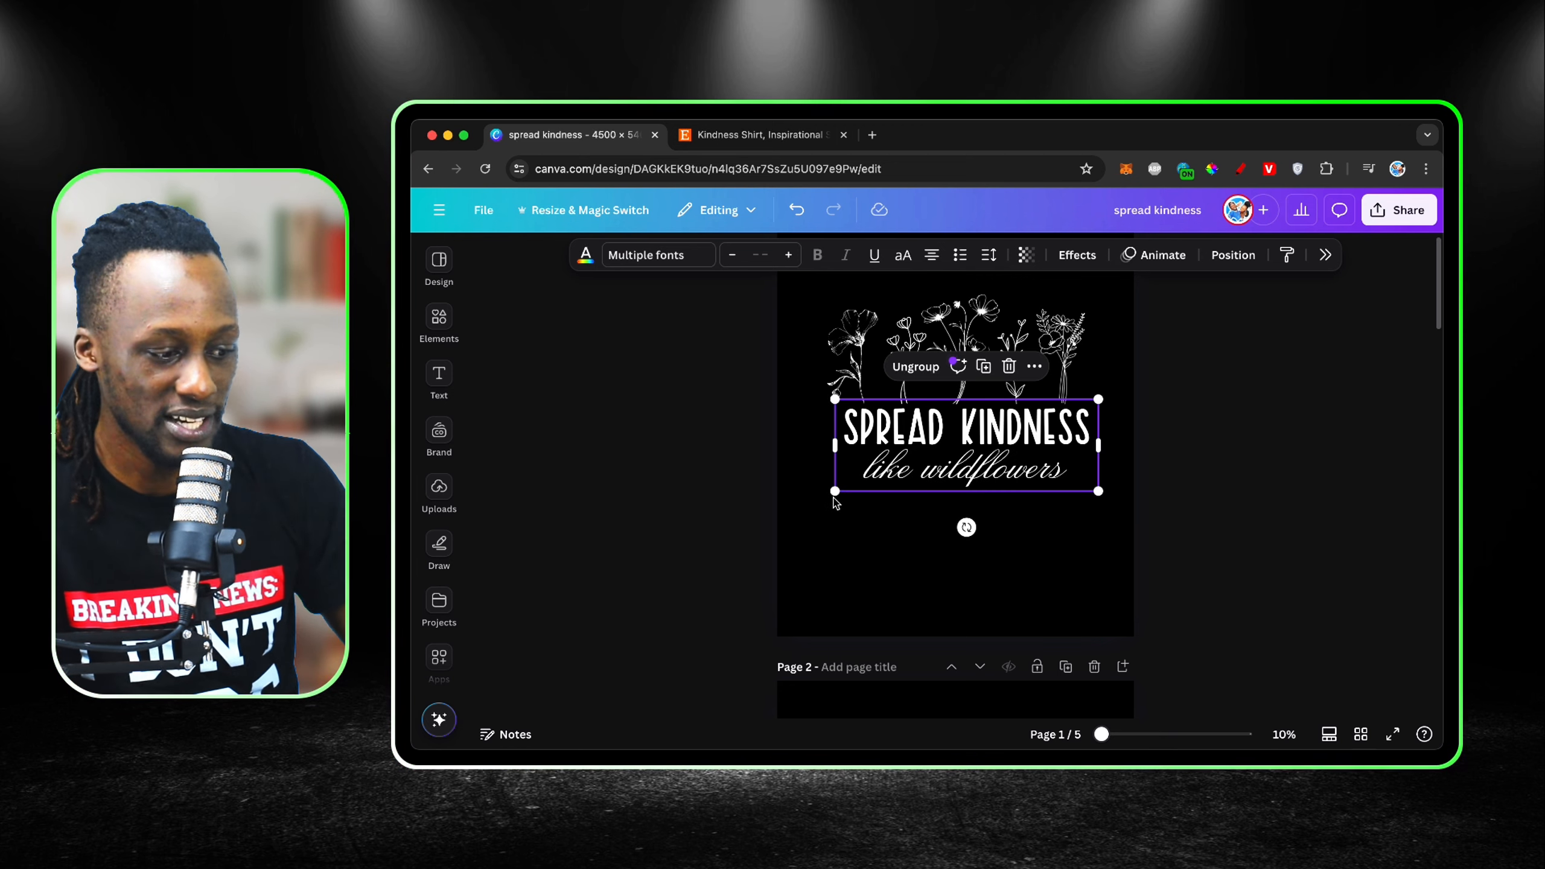
{"action": "left_click_drag", "start_coordinate": [834, 492], "coordinate": [814, 515]}
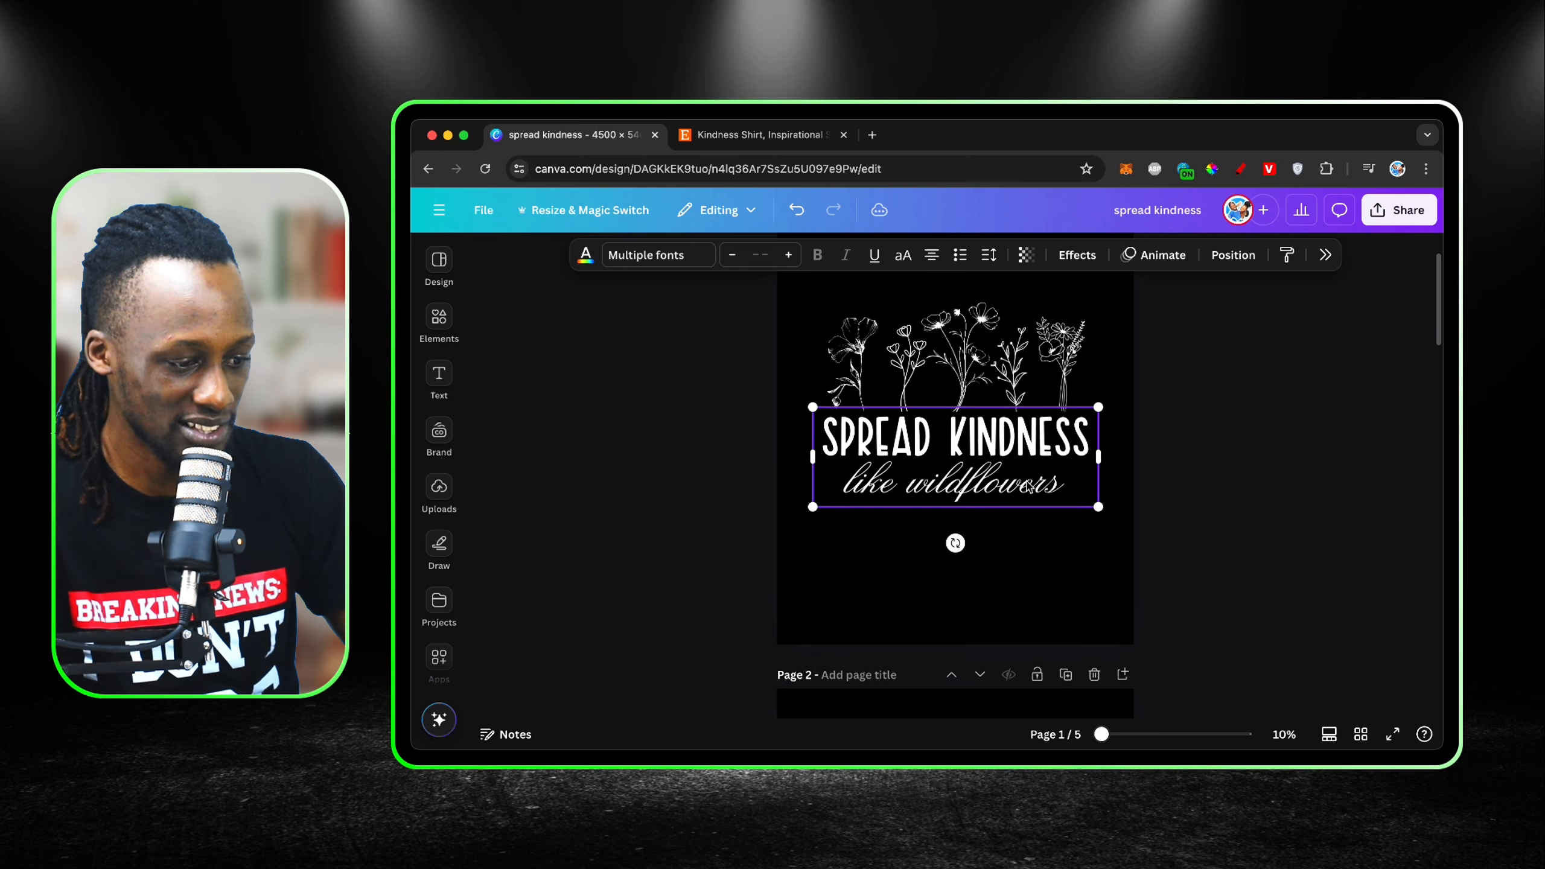
Step: Move the text group down to leave a clear gap beneath the flowers
{"action": "scroll", "coordinate": [1028, 487], "scroll_direction": "up", "scroll_amount": 2}
{"action": "left_click_drag", "start_coordinate": [1069, 542], "coordinate": [1069, 566]}
{"action": "left_click", "coordinate": [1174, 482]}
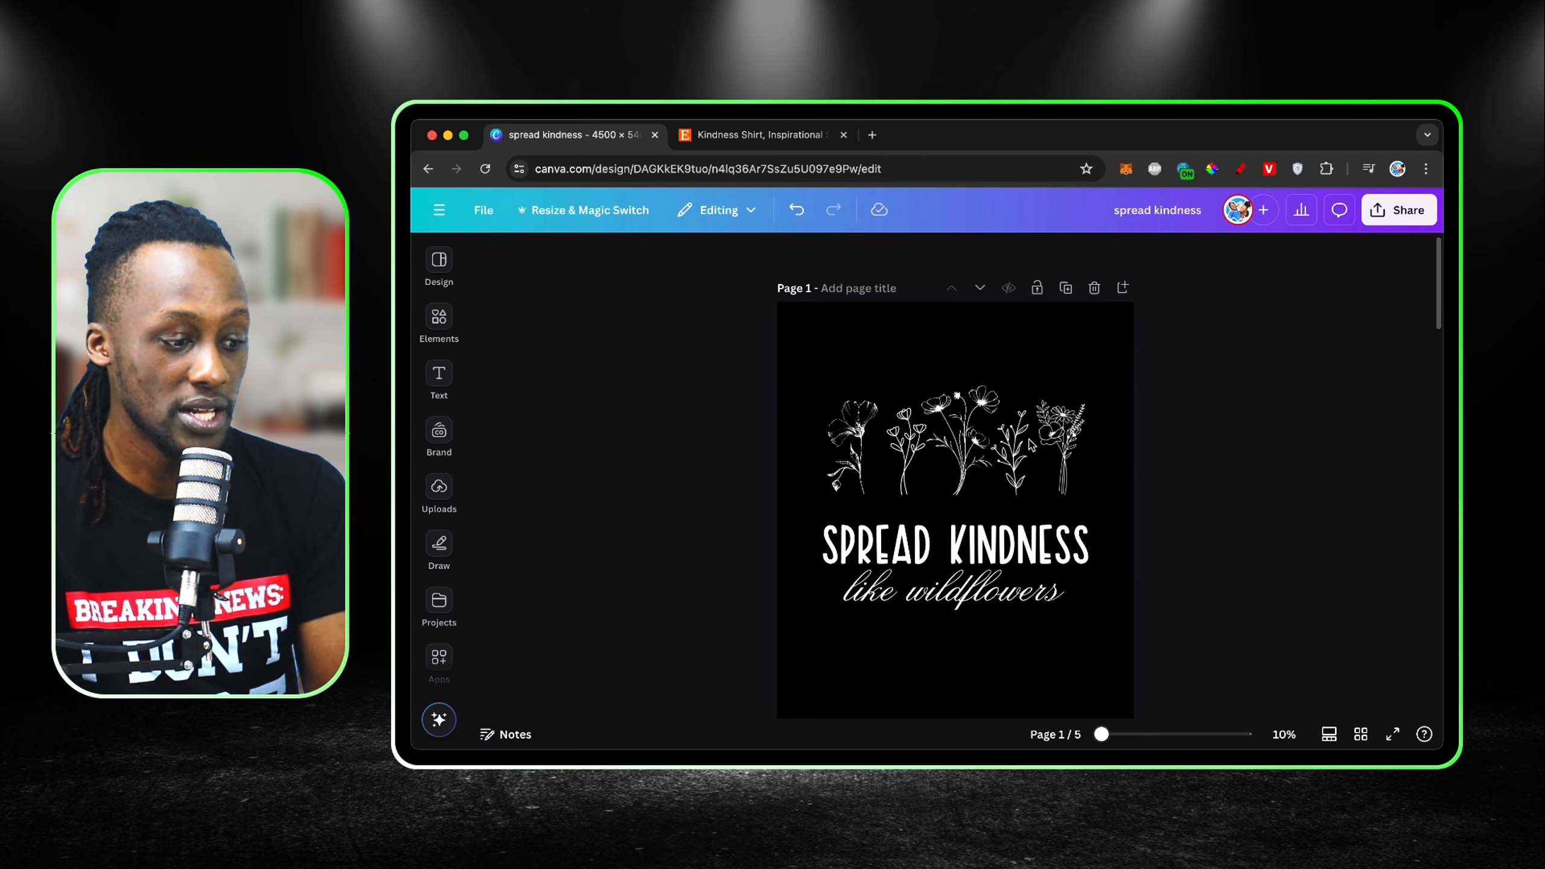
Step: Space the five wildflower graphics evenly with Tidy up
{"action": "left_click_drag", "start_coordinate": [1138, 452], "coordinate": [791, 443]}
{"action": "left_click", "coordinate": [1002, 353]}
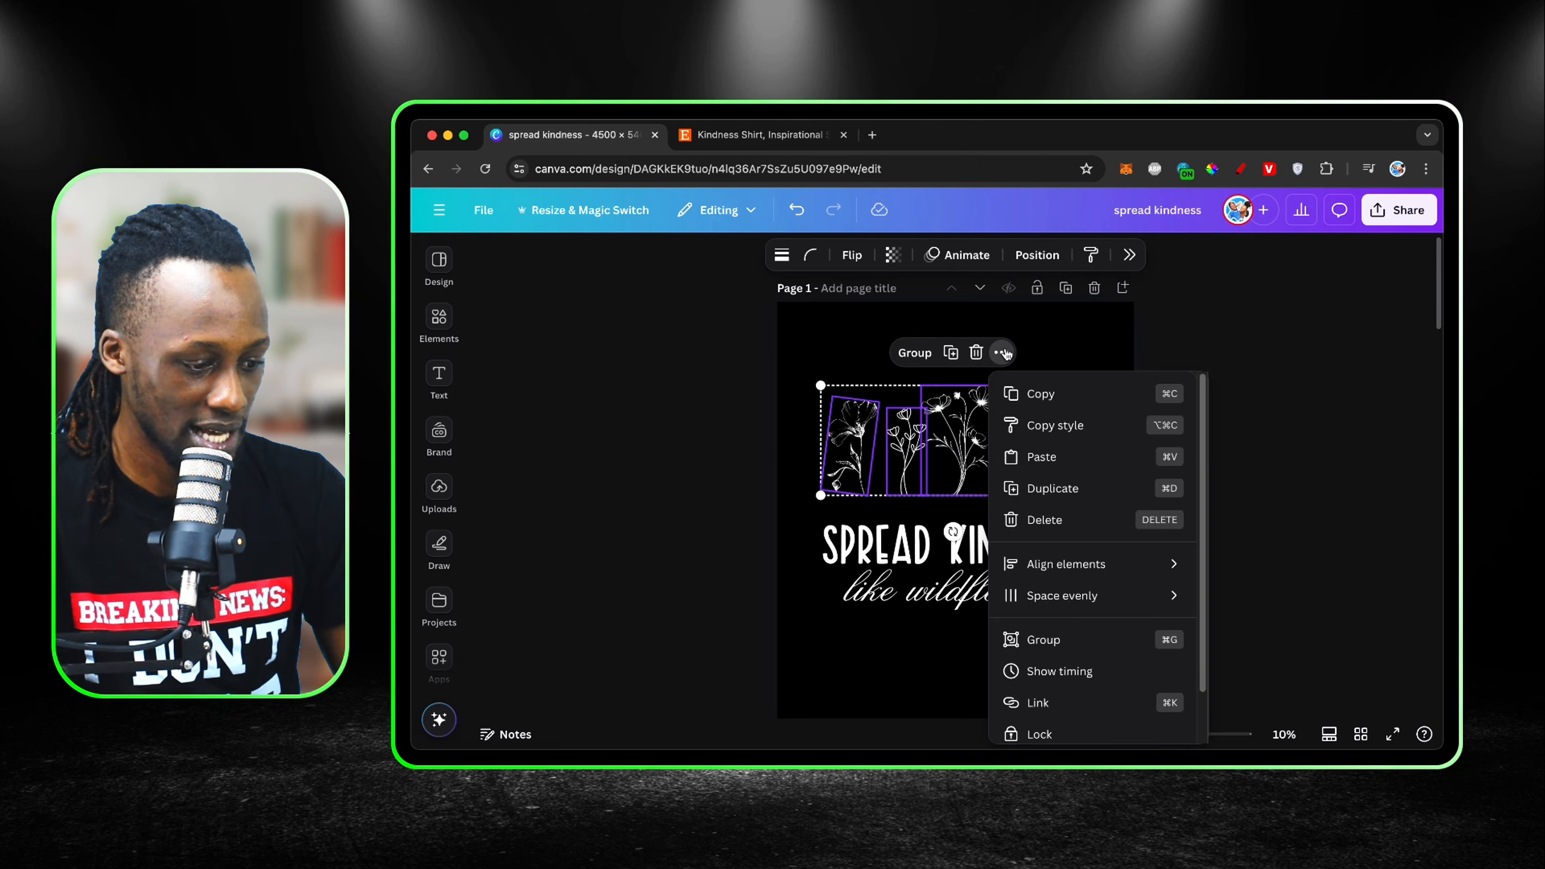
{"action": "mouse_move", "coordinate": [1084, 604]}
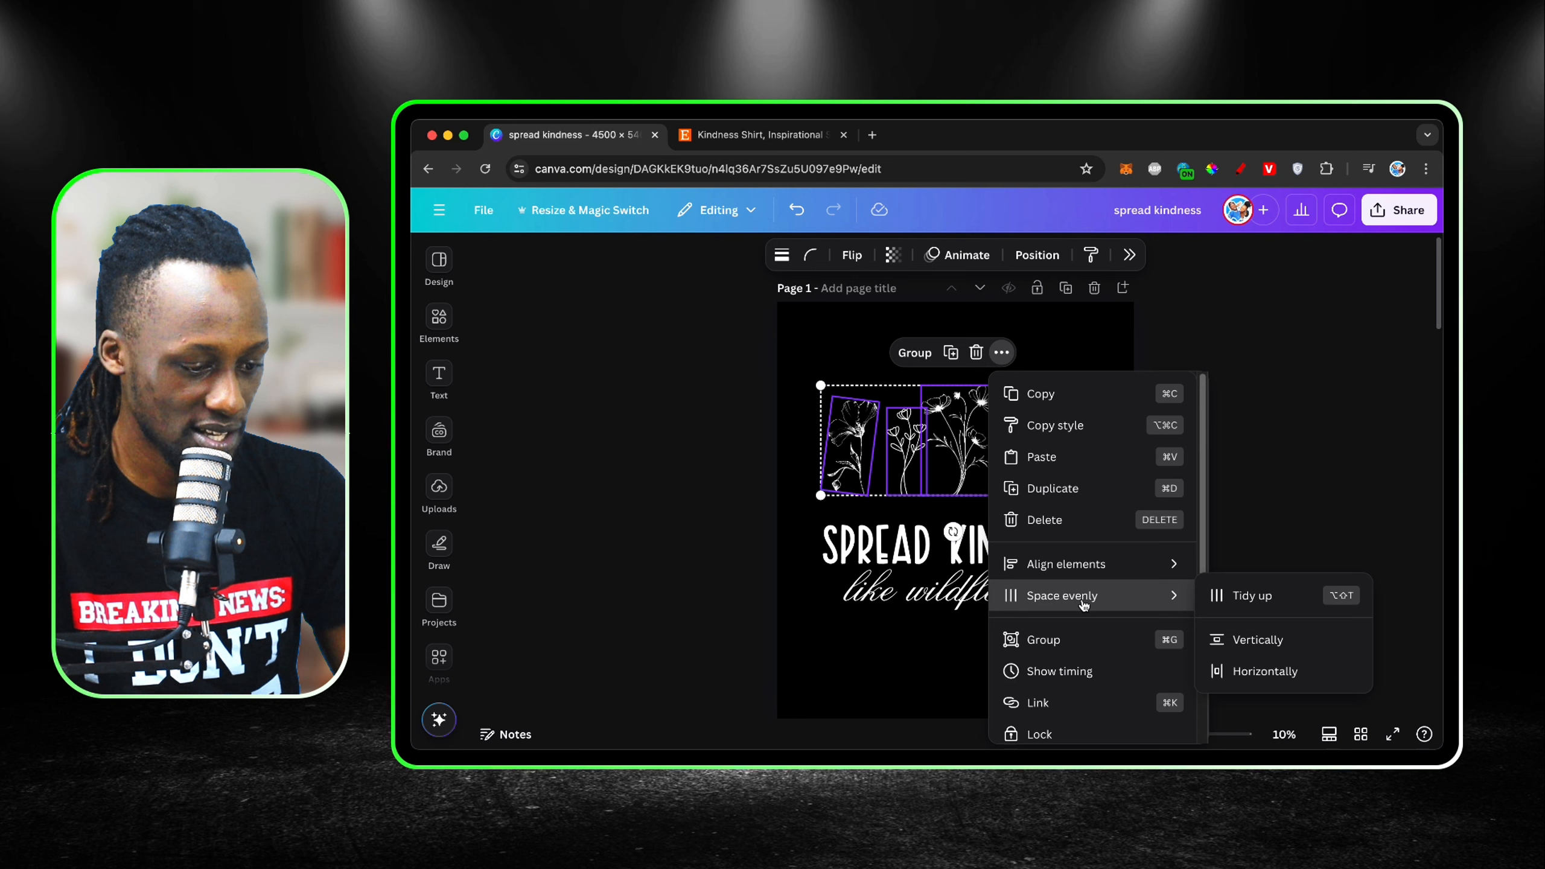
{"action": "left_click", "coordinate": [1239, 597]}
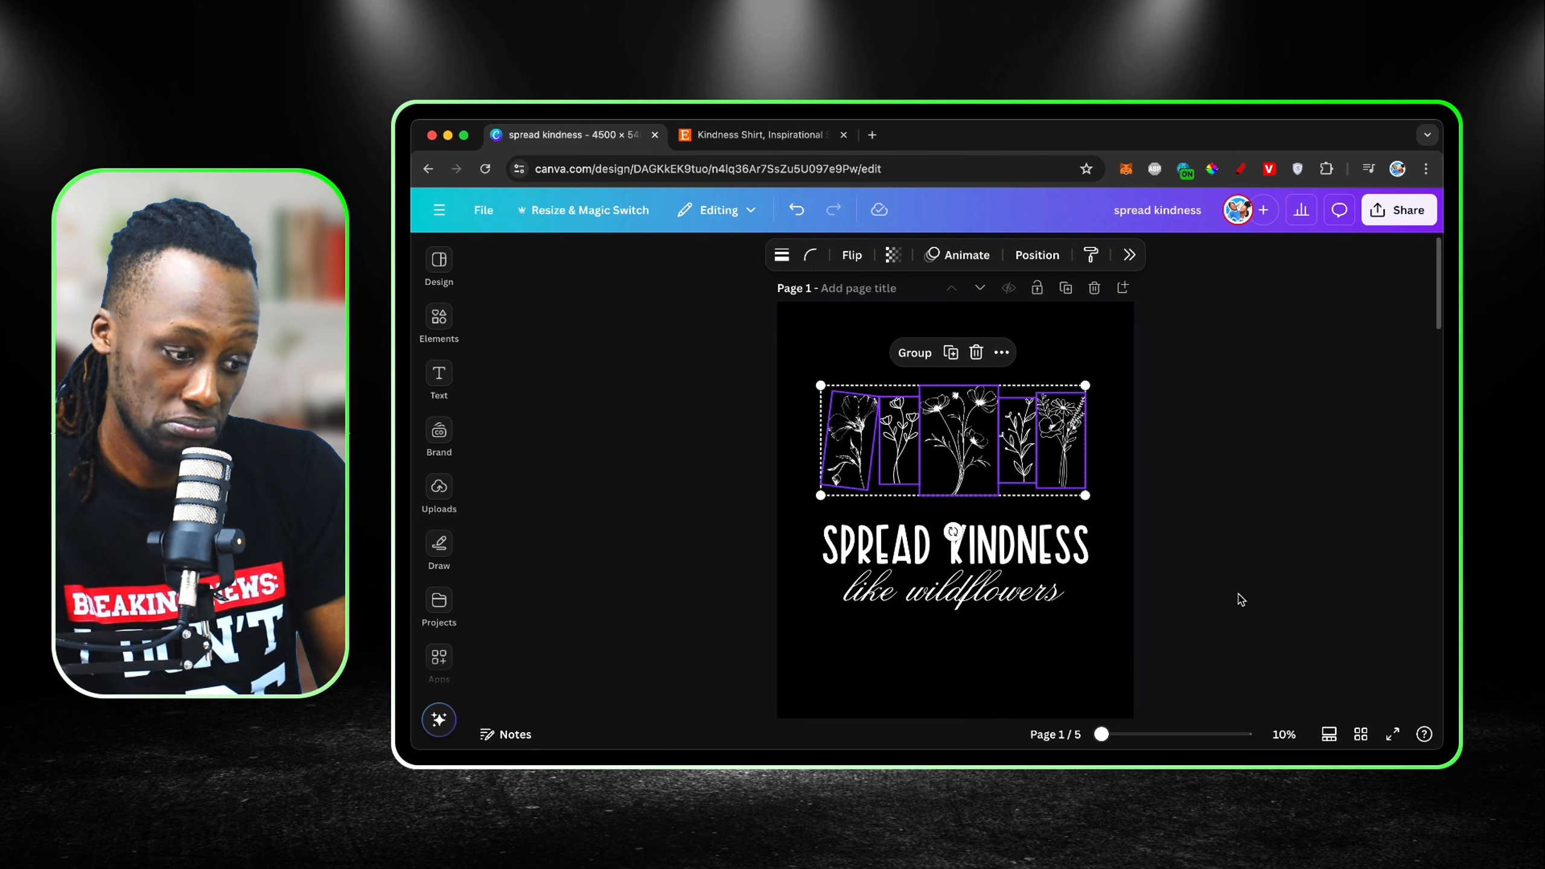
{"action": "left_click", "coordinate": [1136, 470]}
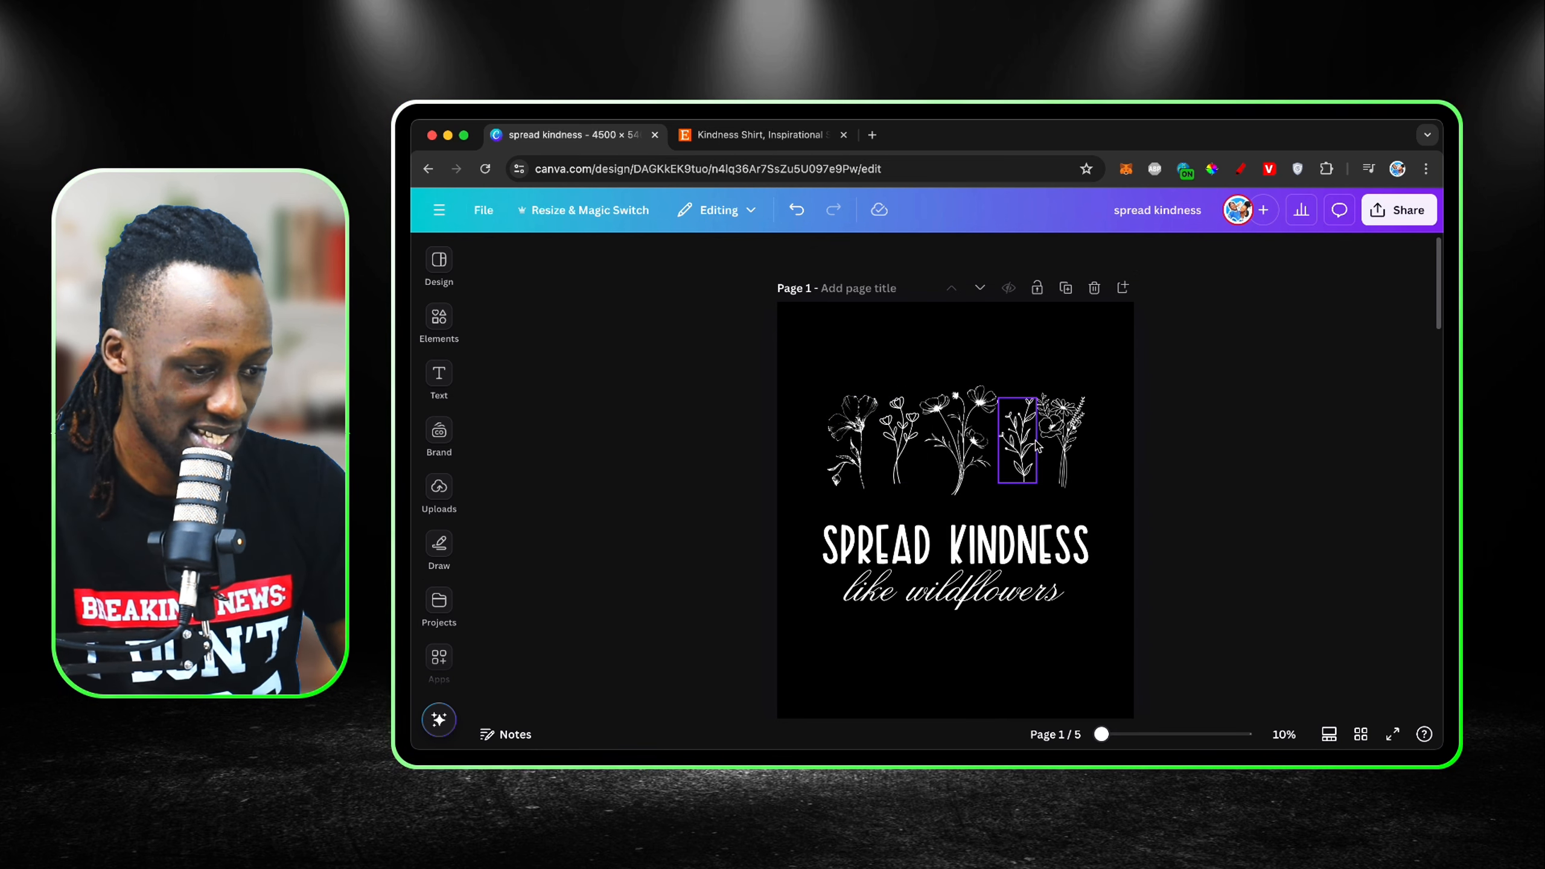
Step: Move the rightmost flower outward, slightly enlarge the second and fourth flowers, and slightly shrink the first one
{"action": "left_click", "coordinate": [1010, 441]}
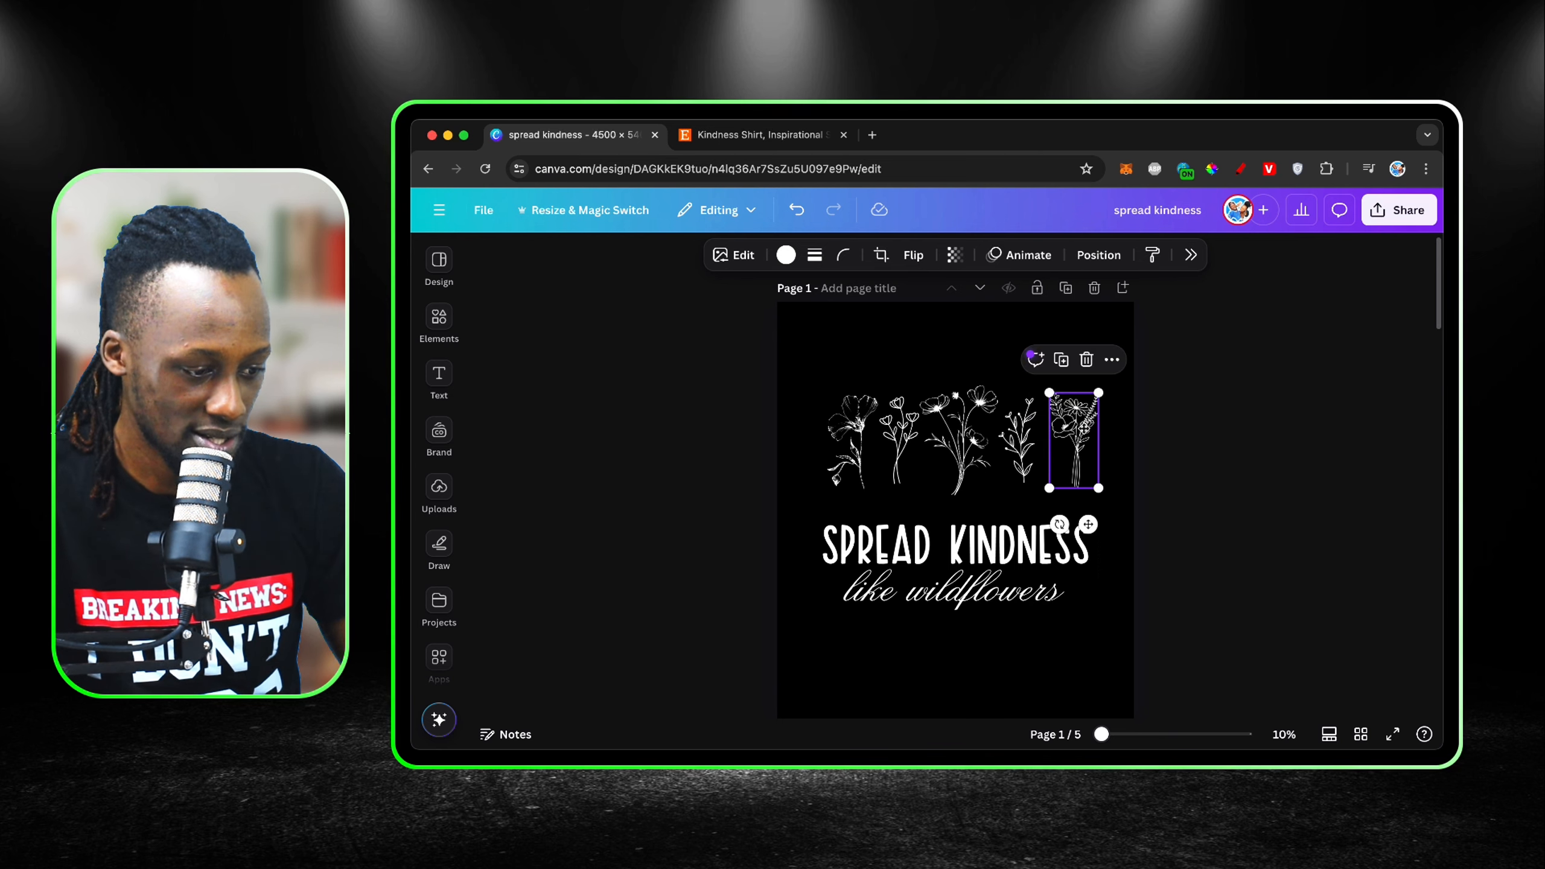
{"action": "left_click_drag", "start_coordinate": [996, 483], "coordinate": [999, 494]}
{"action": "left_click", "coordinate": [913, 460]}
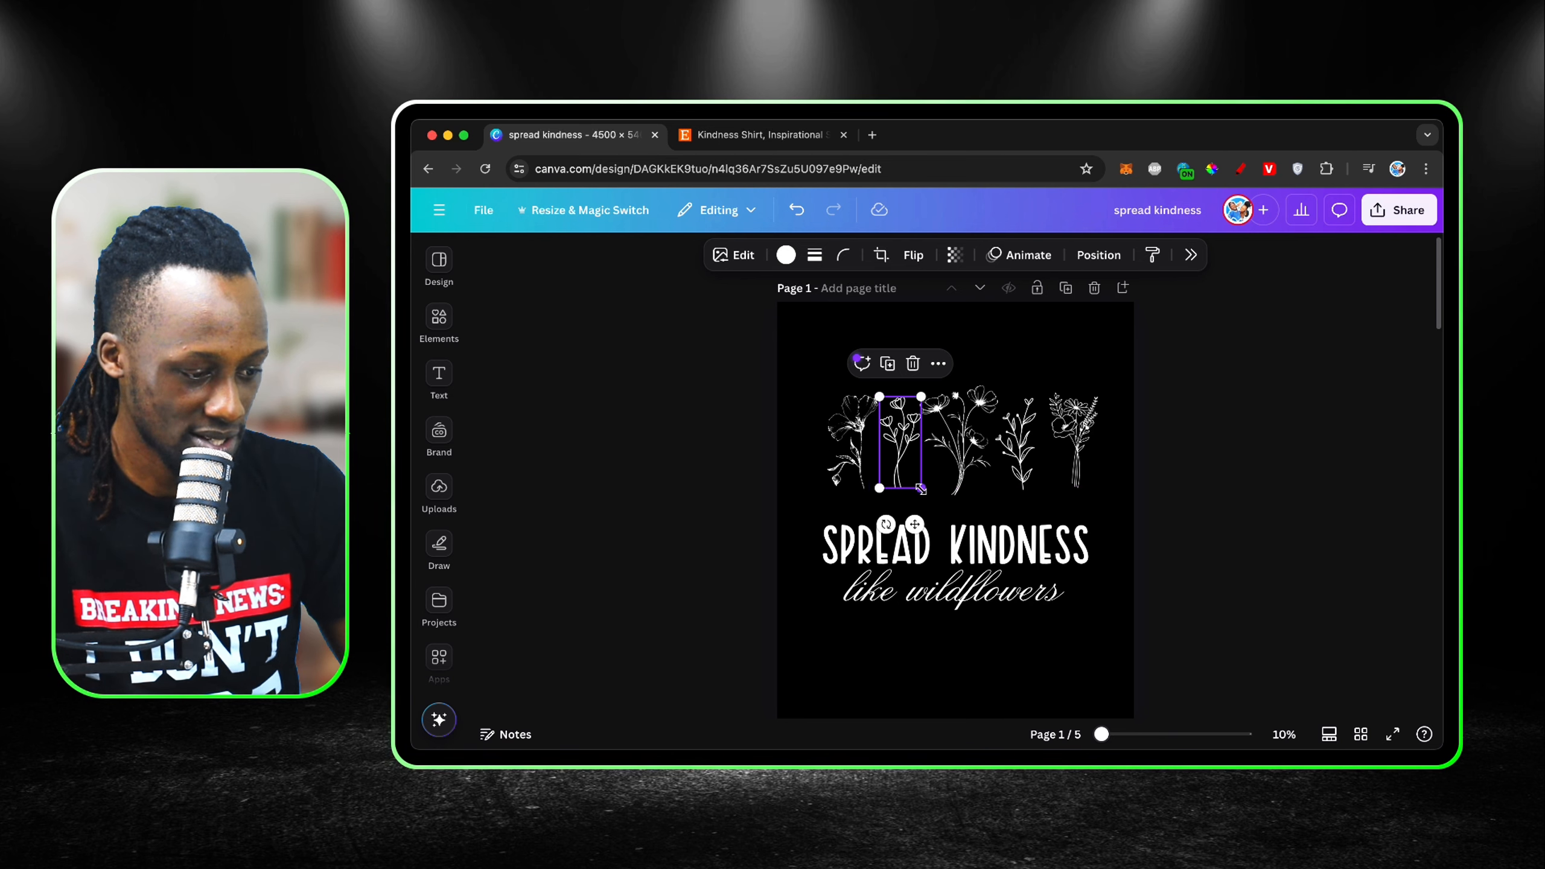
{"action": "left_click", "coordinate": [842, 469]}
{"action": "left_click_drag", "start_coordinate": [868, 491], "coordinate": [866, 488]}
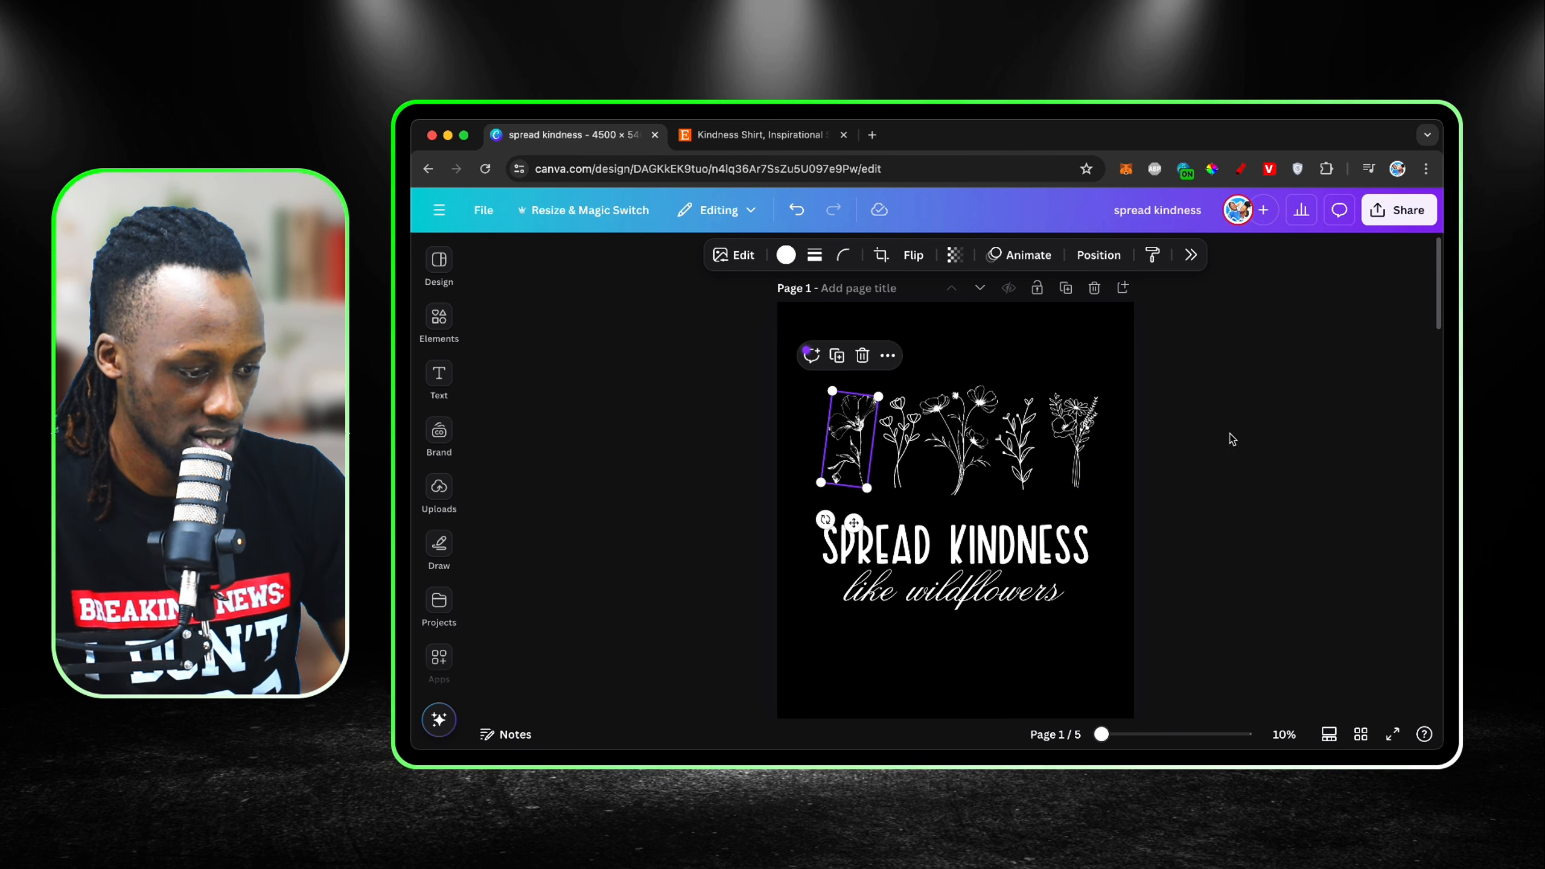
{"action": "left_click_drag", "start_coordinate": [1165, 430], "coordinate": [835, 452]}
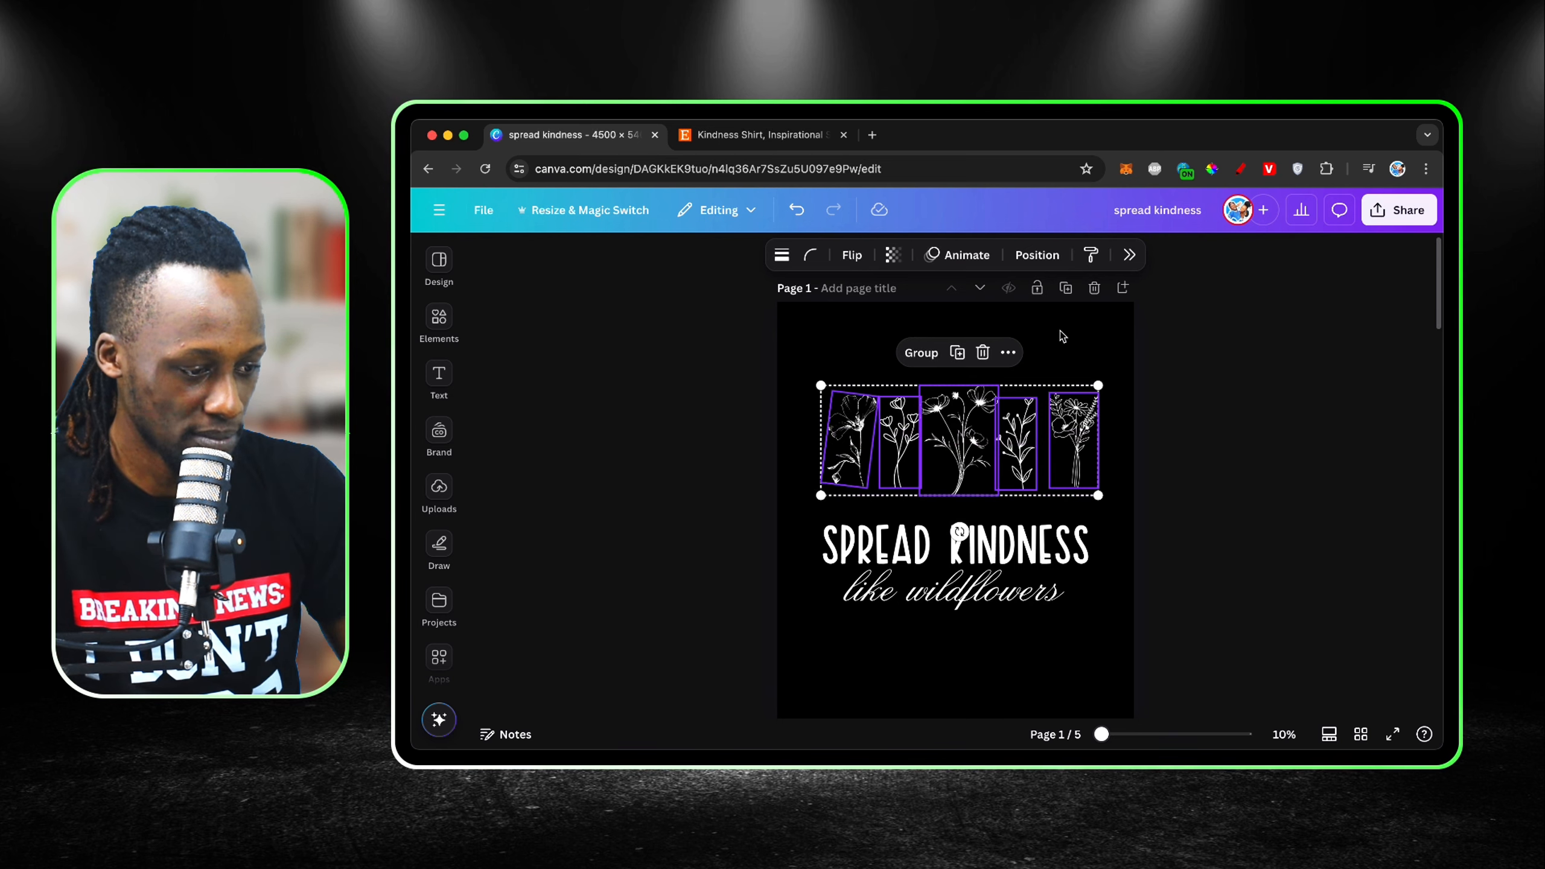
{"action": "key", "text": "Delete"}
{"action": "key", "text": "super+z"}
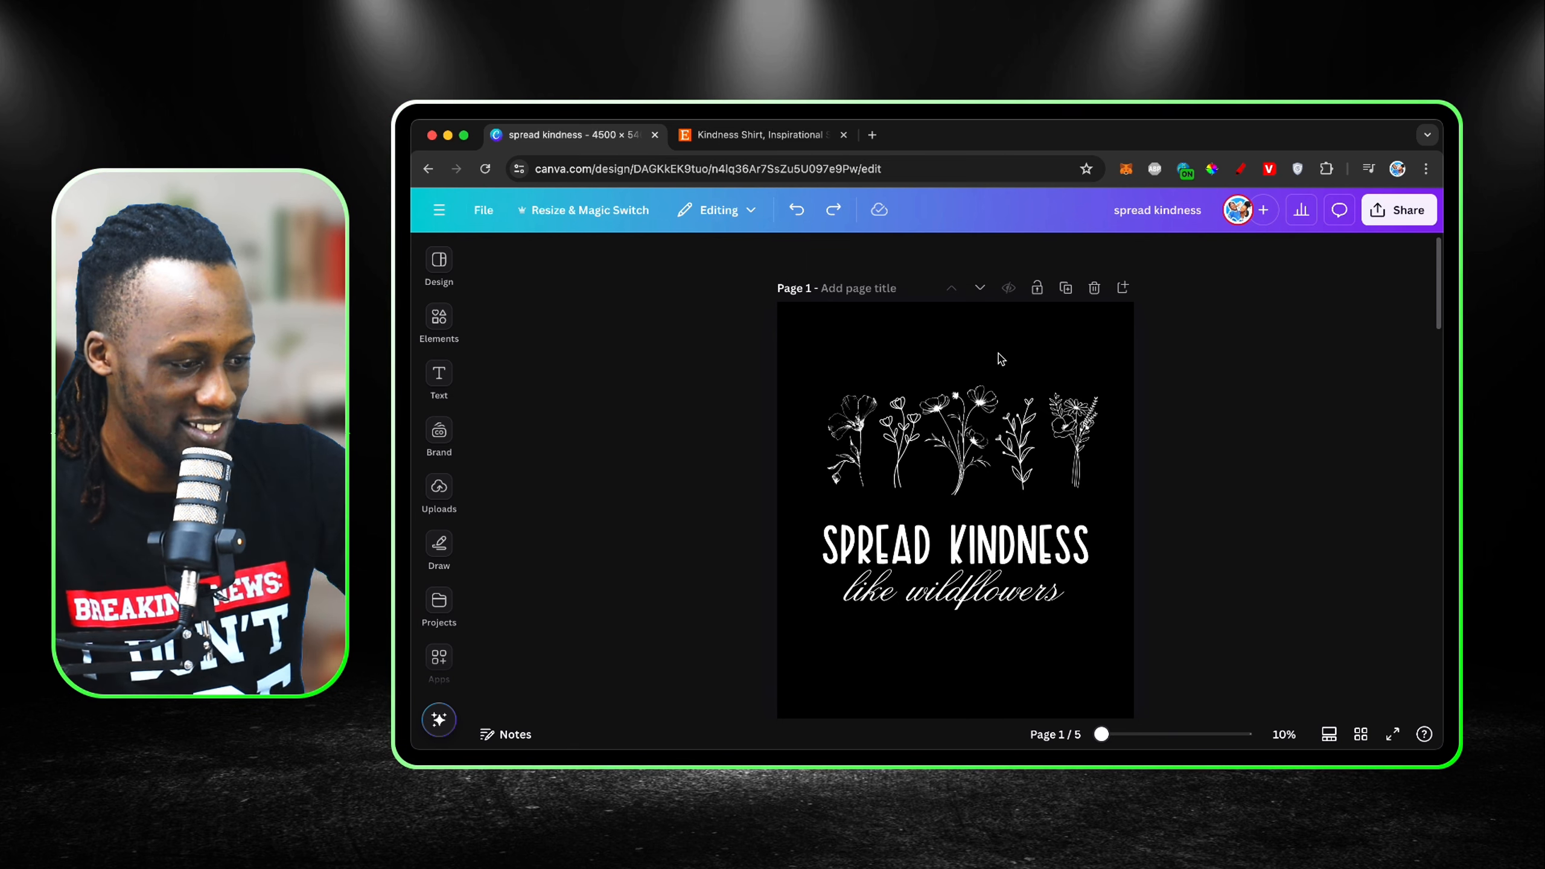
Step: Select all five adjusted flowers and even out their spacing again with Tidy up
{"action": "left_click_drag", "start_coordinate": [1122, 452], "coordinate": [769, 439]}
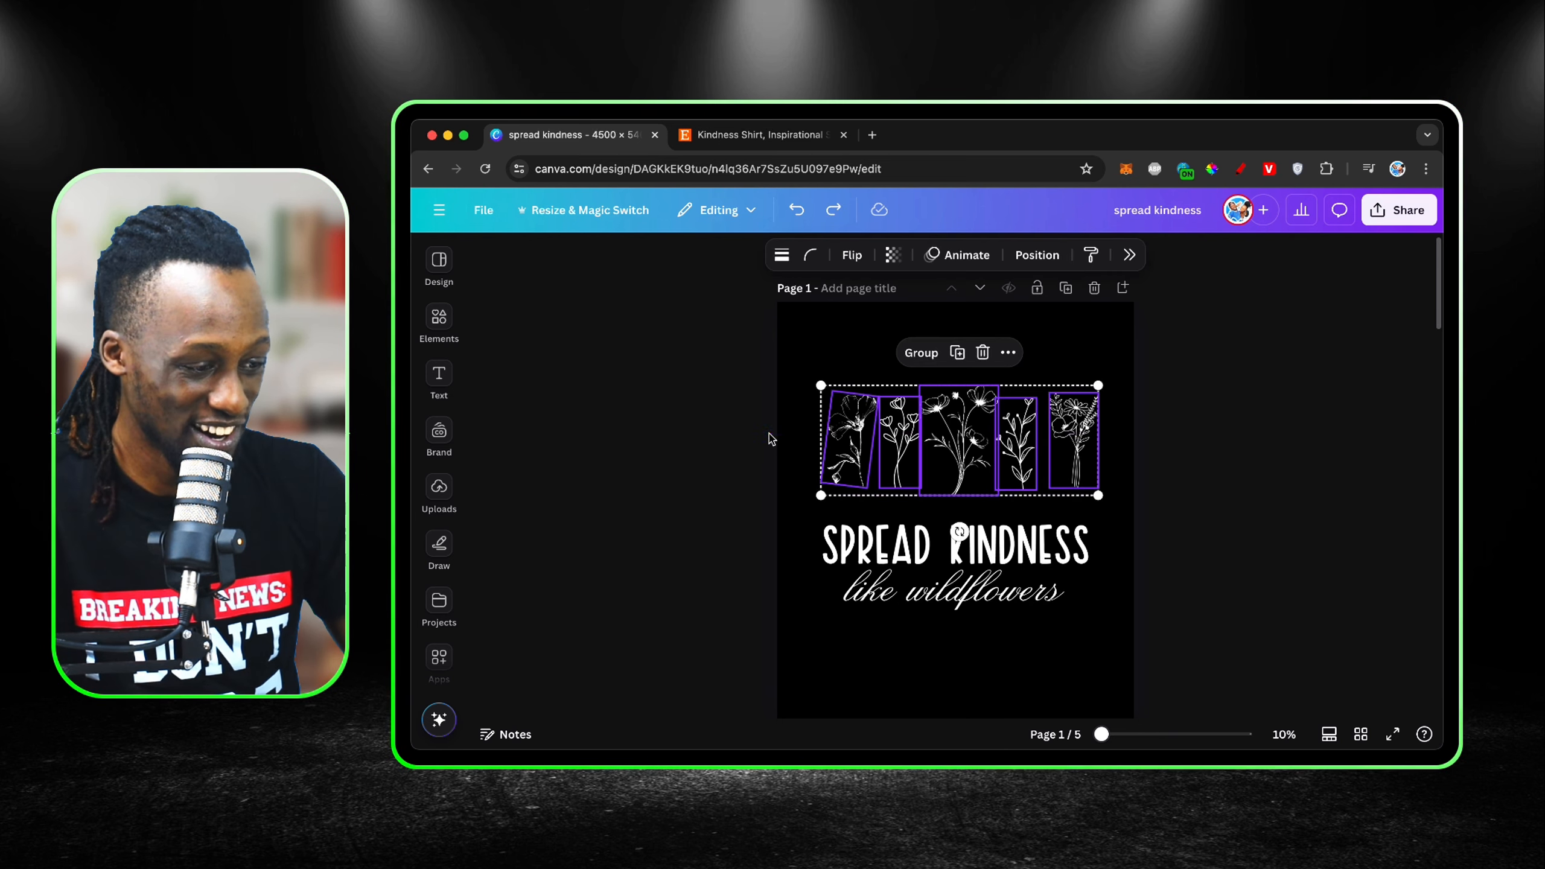
{"action": "left_click", "coordinate": [1008, 352]}
{"action": "mouse_move", "coordinate": [1119, 595]}
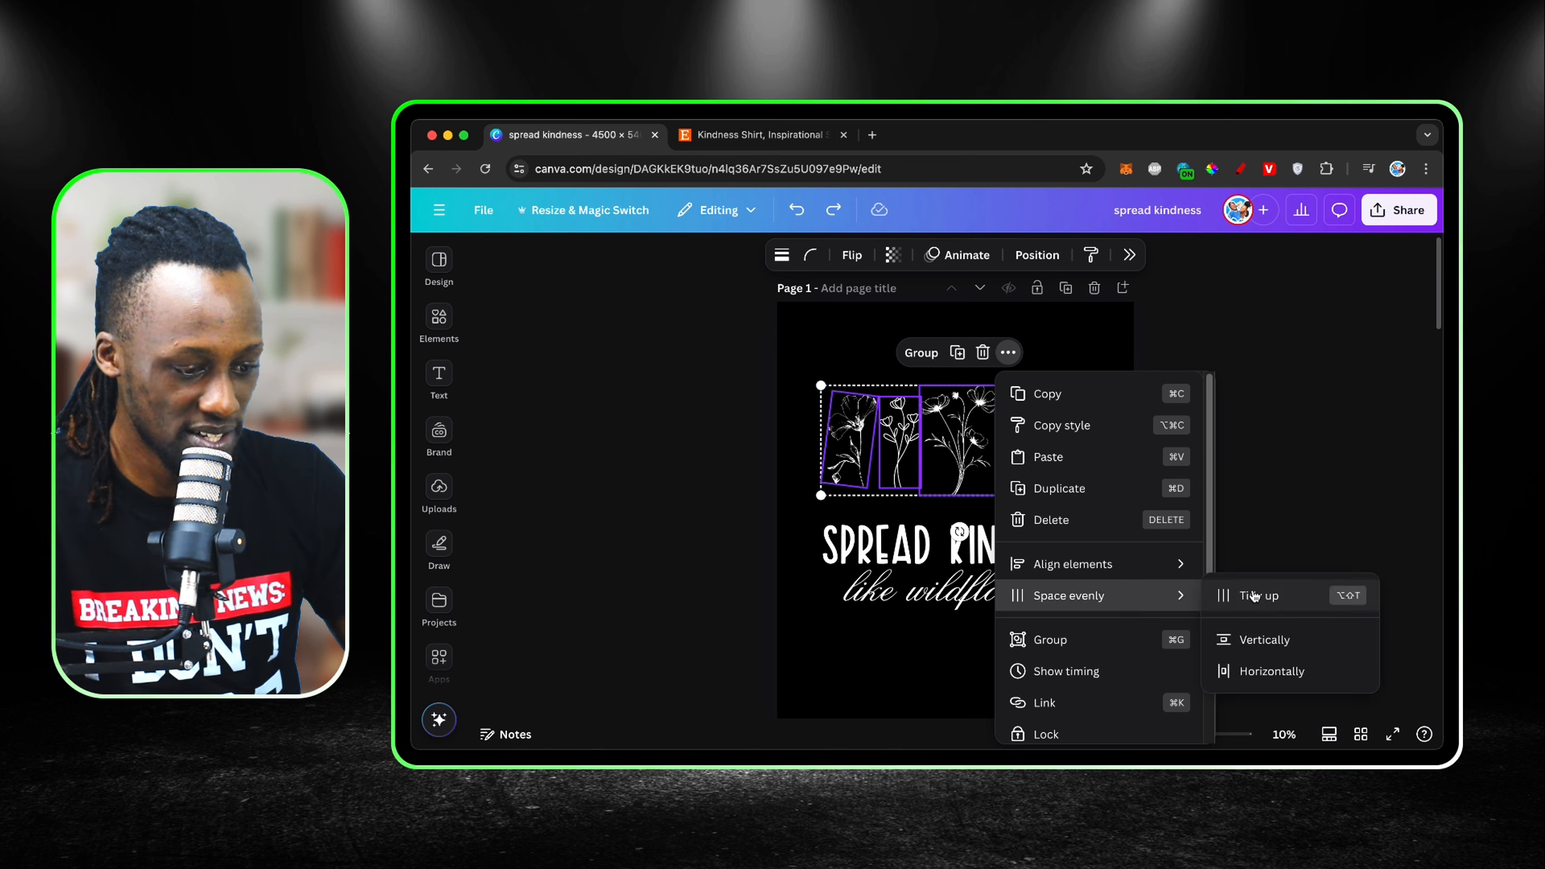
{"action": "left_click", "coordinate": [1254, 596]}
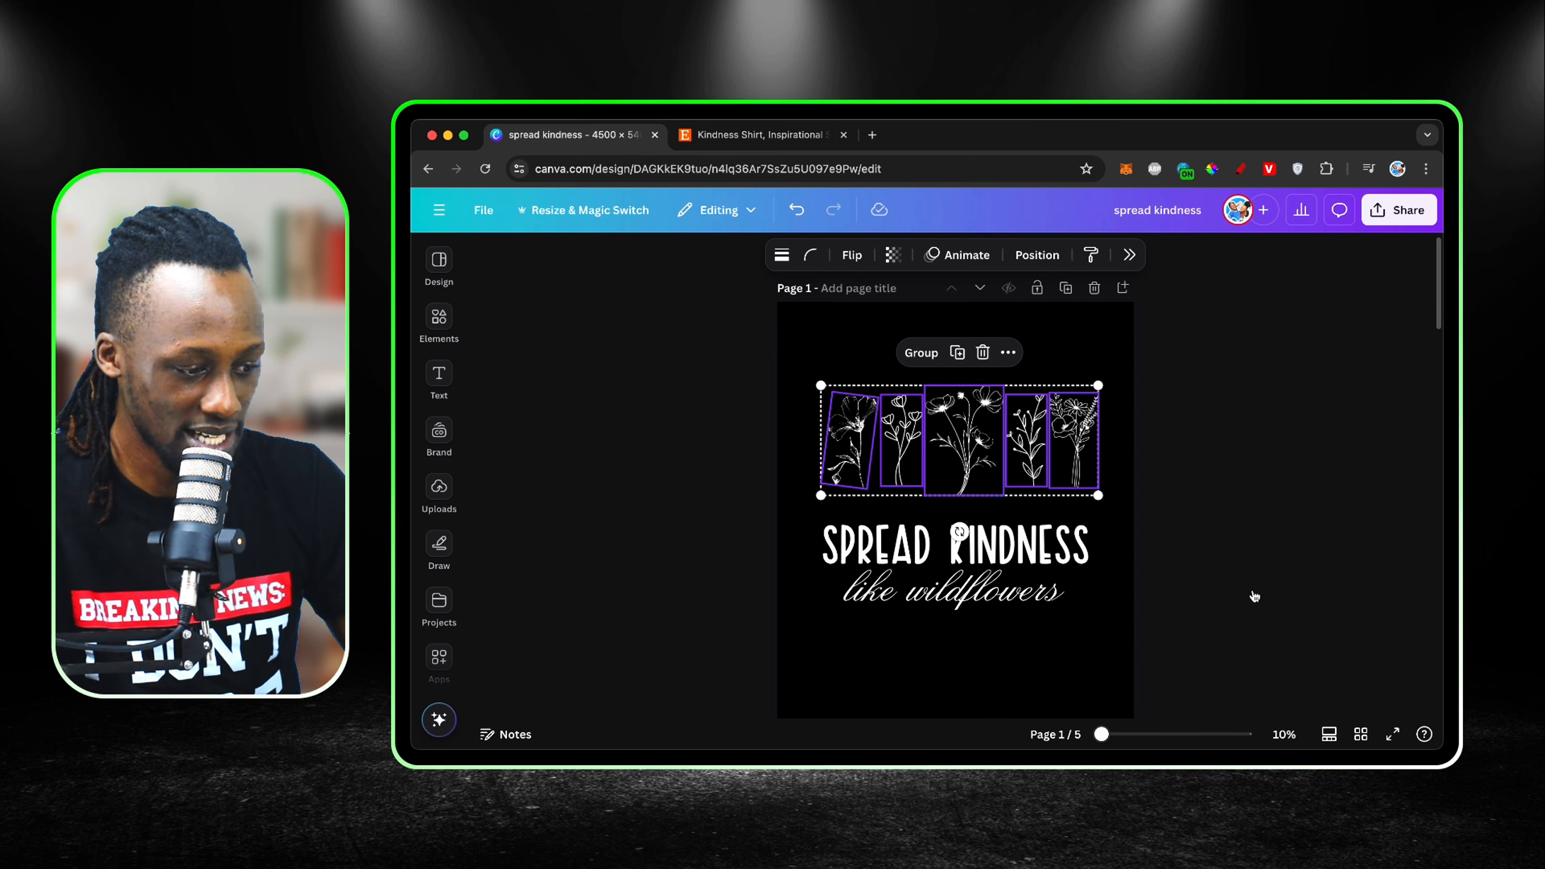
Step: Group the five flowers and enlarge the group to match the width of the text group below
{"action": "left_click", "coordinate": [919, 353]}
{"action": "left_click_drag", "start_coordinate": [1098, 497], "coordinate": [1100, 498]}
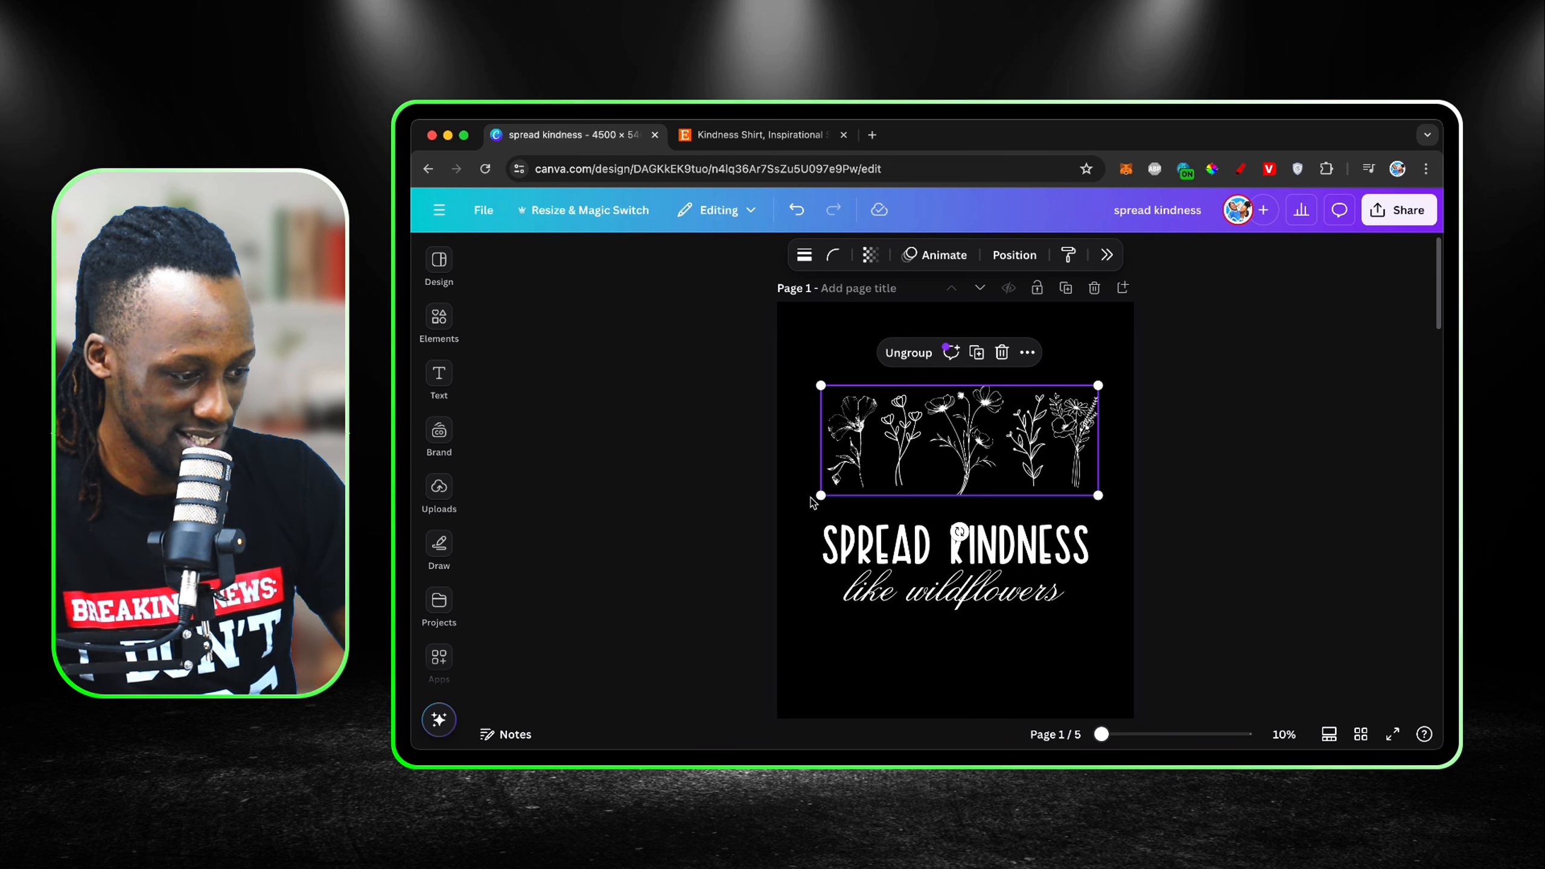
{"action": "left_click_drag", "start_coordinate": [821, 496], "coordinate": [809, 499]}
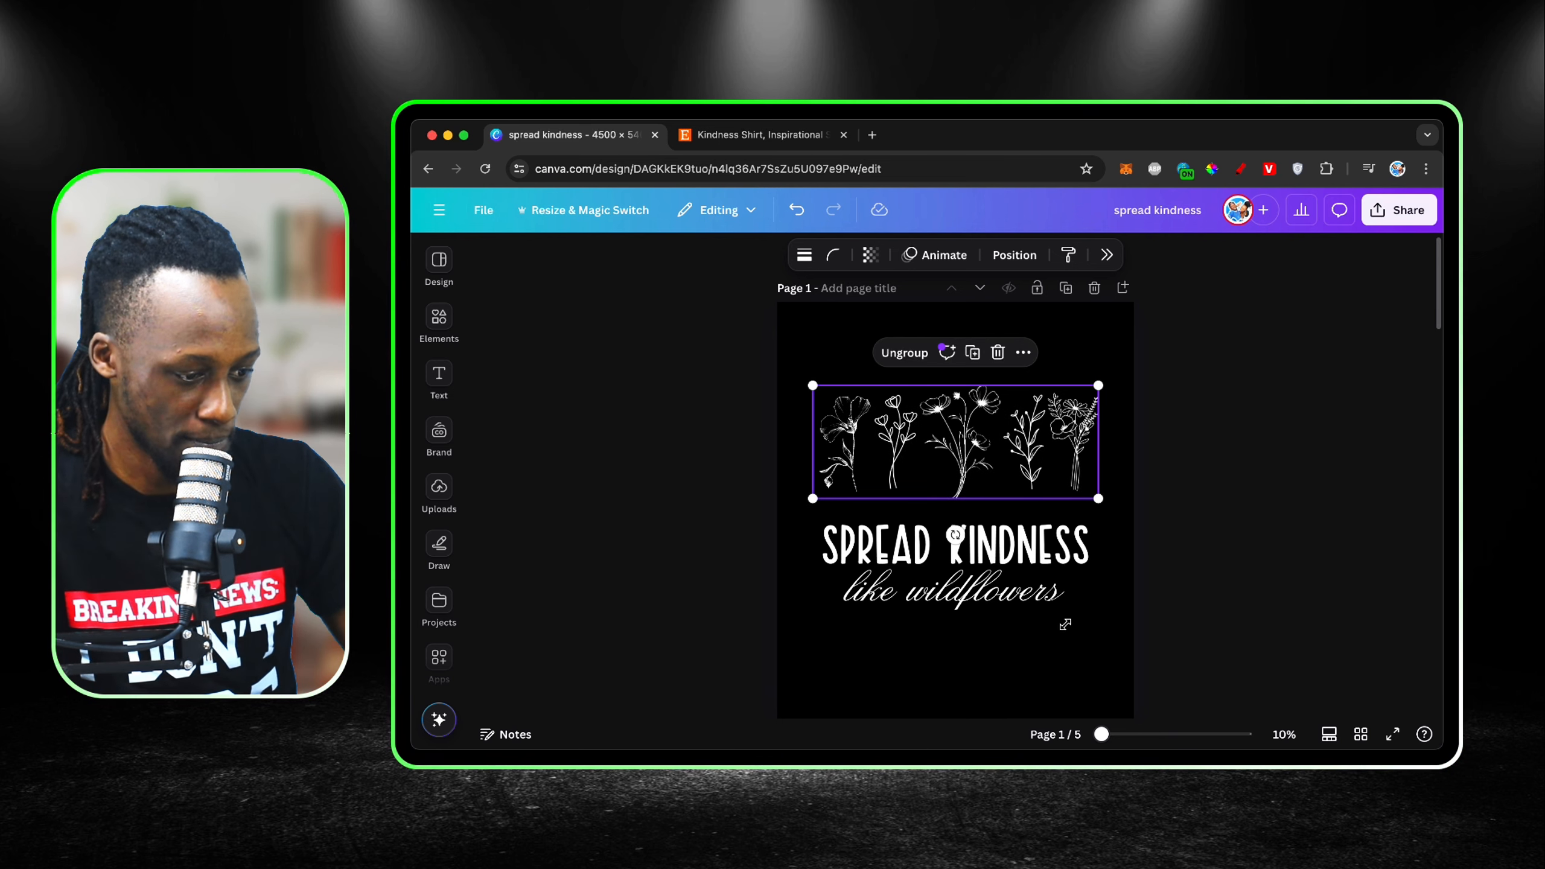
Step: Move the text group up to sit directly beneath the flower group, keeping it horizontally aligned with the flowers
{"action": "left_click", "coordinate": [1074, 643]}
{"action": "left_click", "coordinate": [1039, 558]}
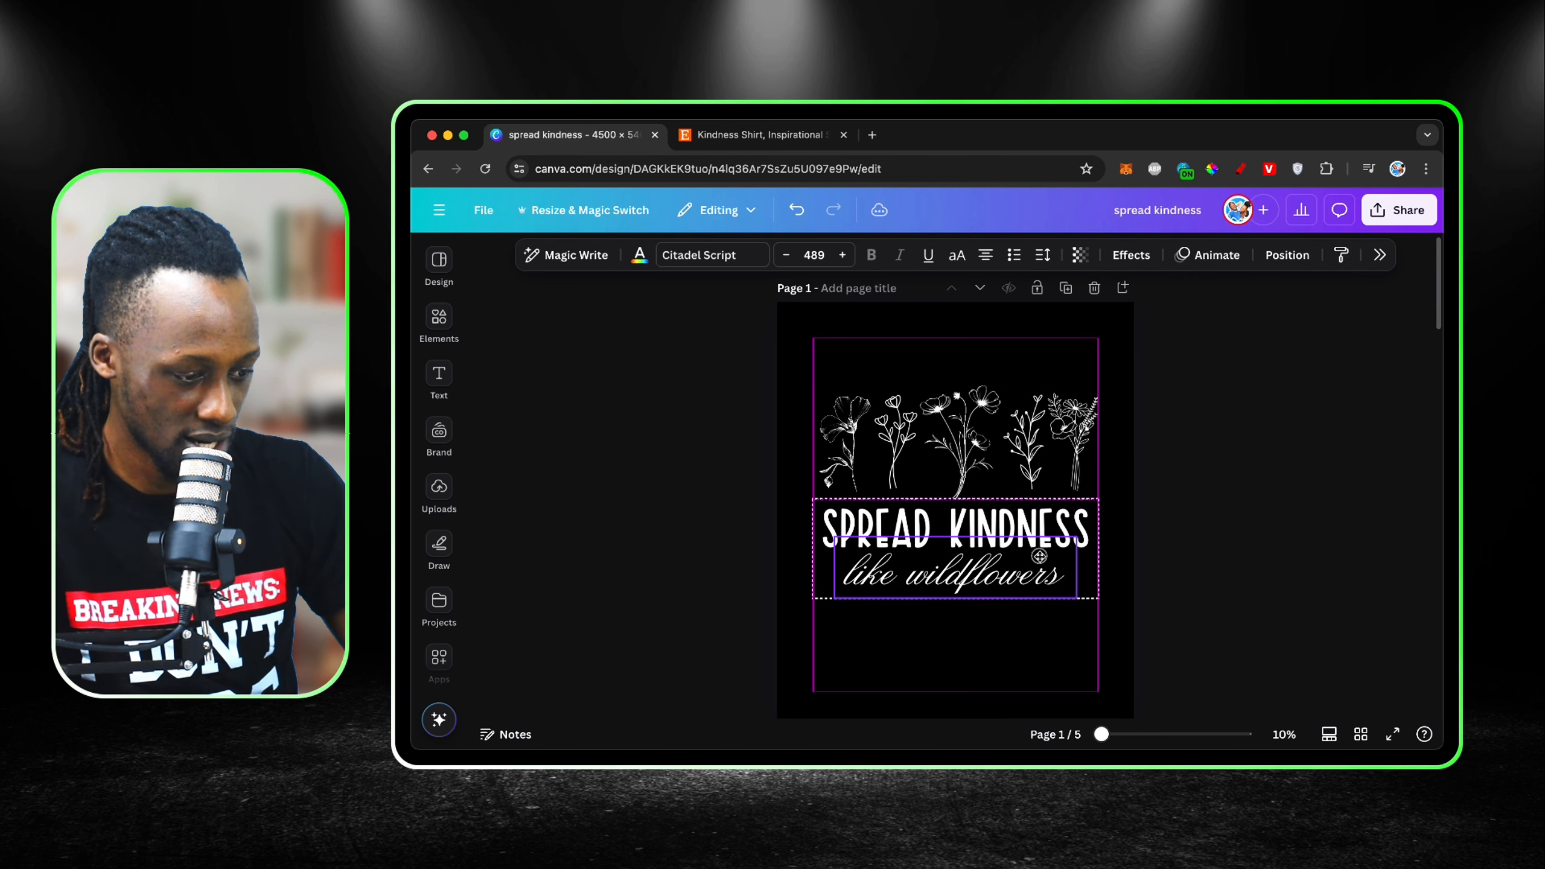
{"action": "left_click", "coordinate": [1063, 639]}
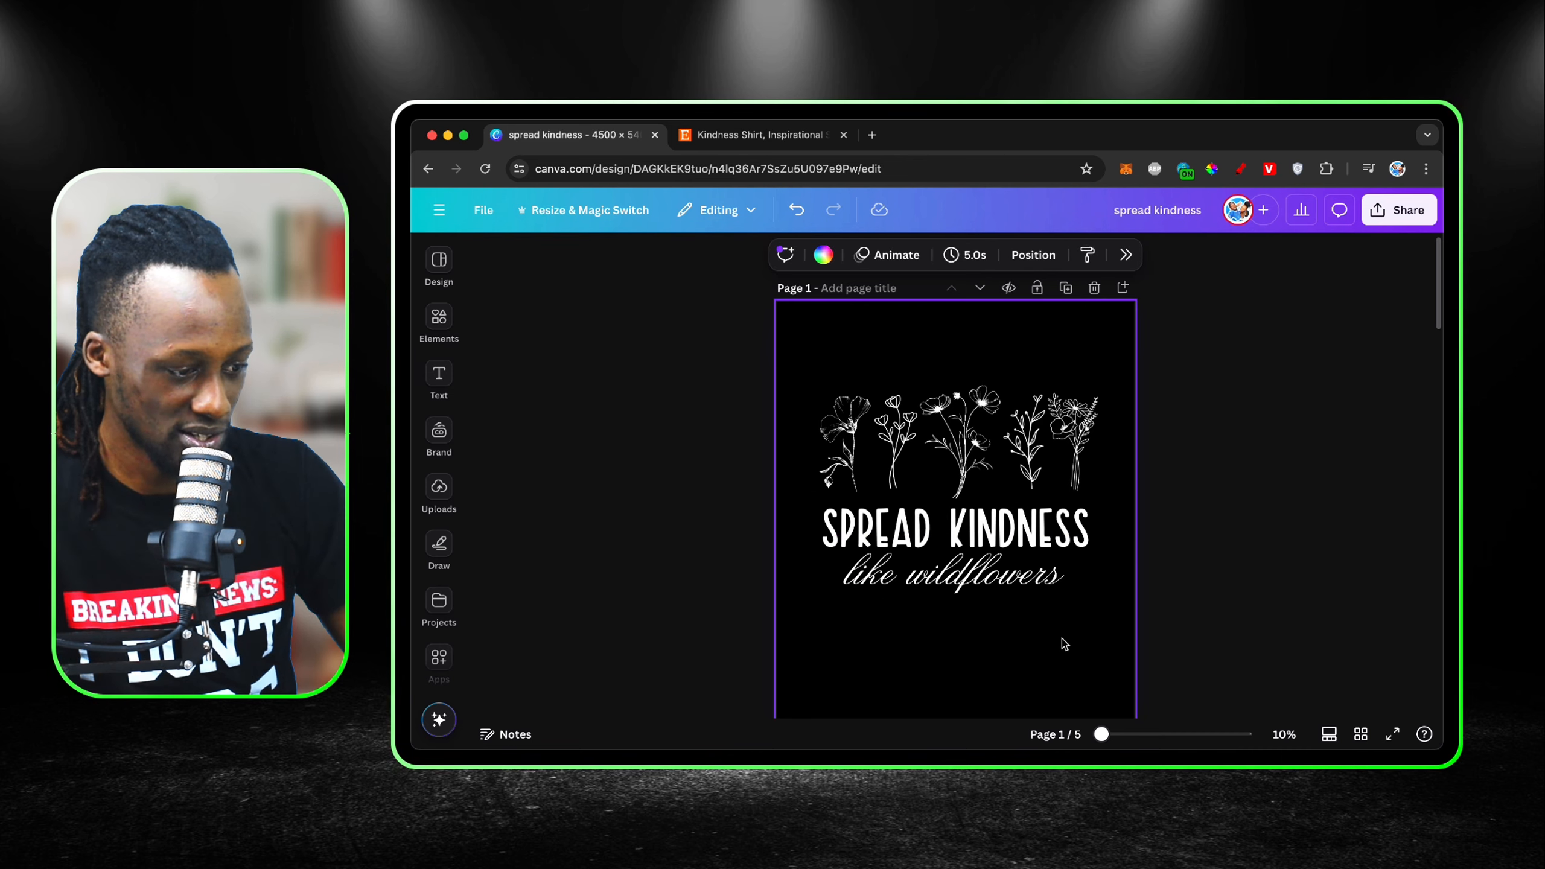
Step: On the Etsy listing, close the annotation tools and listing details, enlarge the main shirt photo, and compare it with the Canva design
{"action": "left_click", "coordinate": [738, 137]}
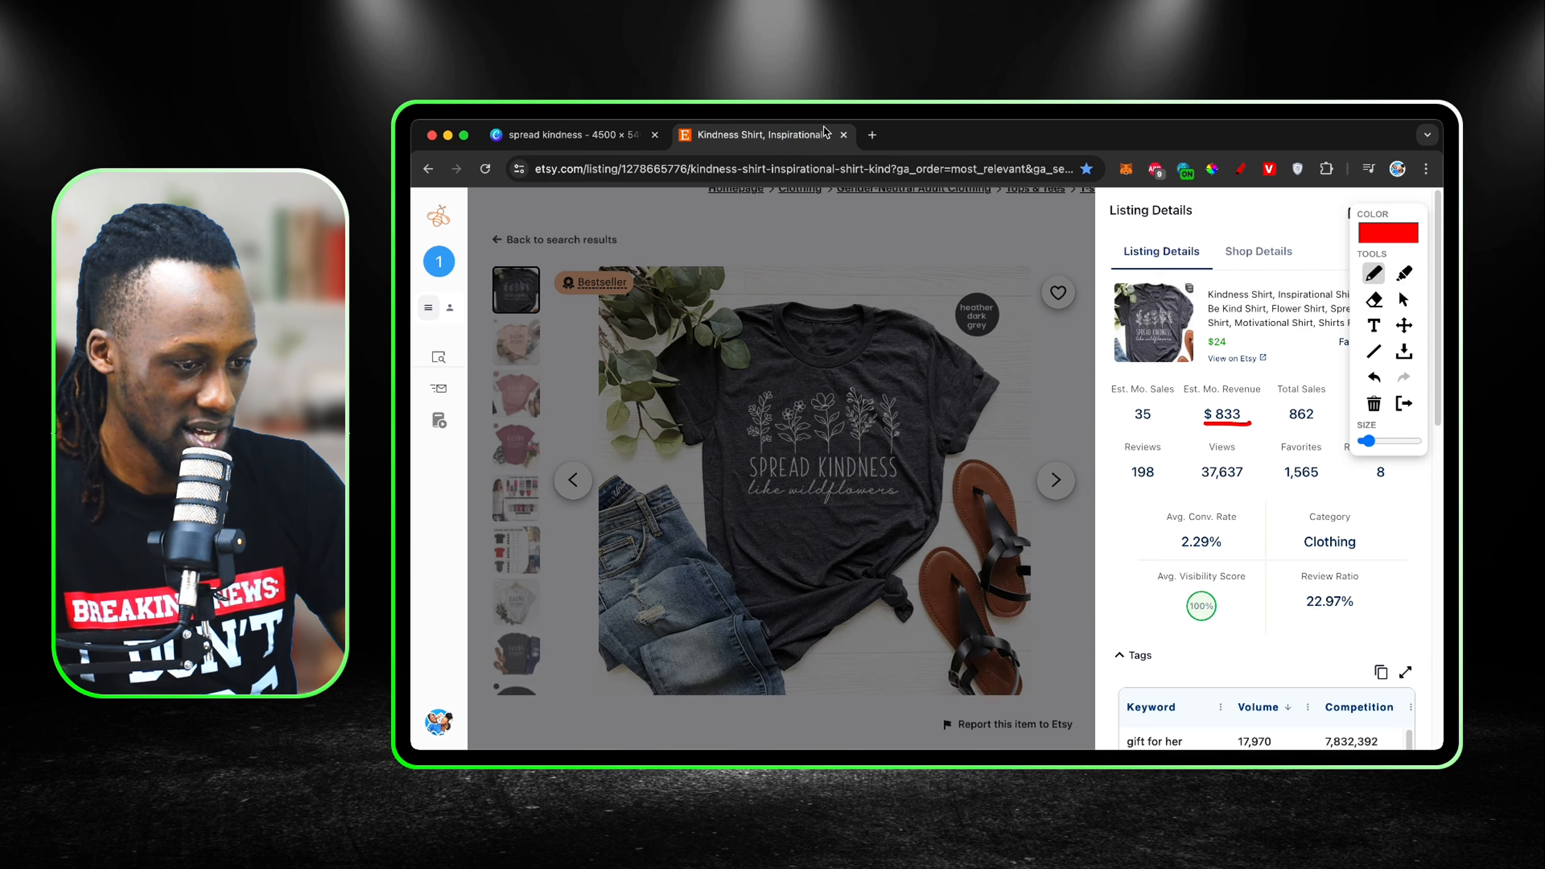
{"action": "left_click", "coordinate": [1403, 405]}
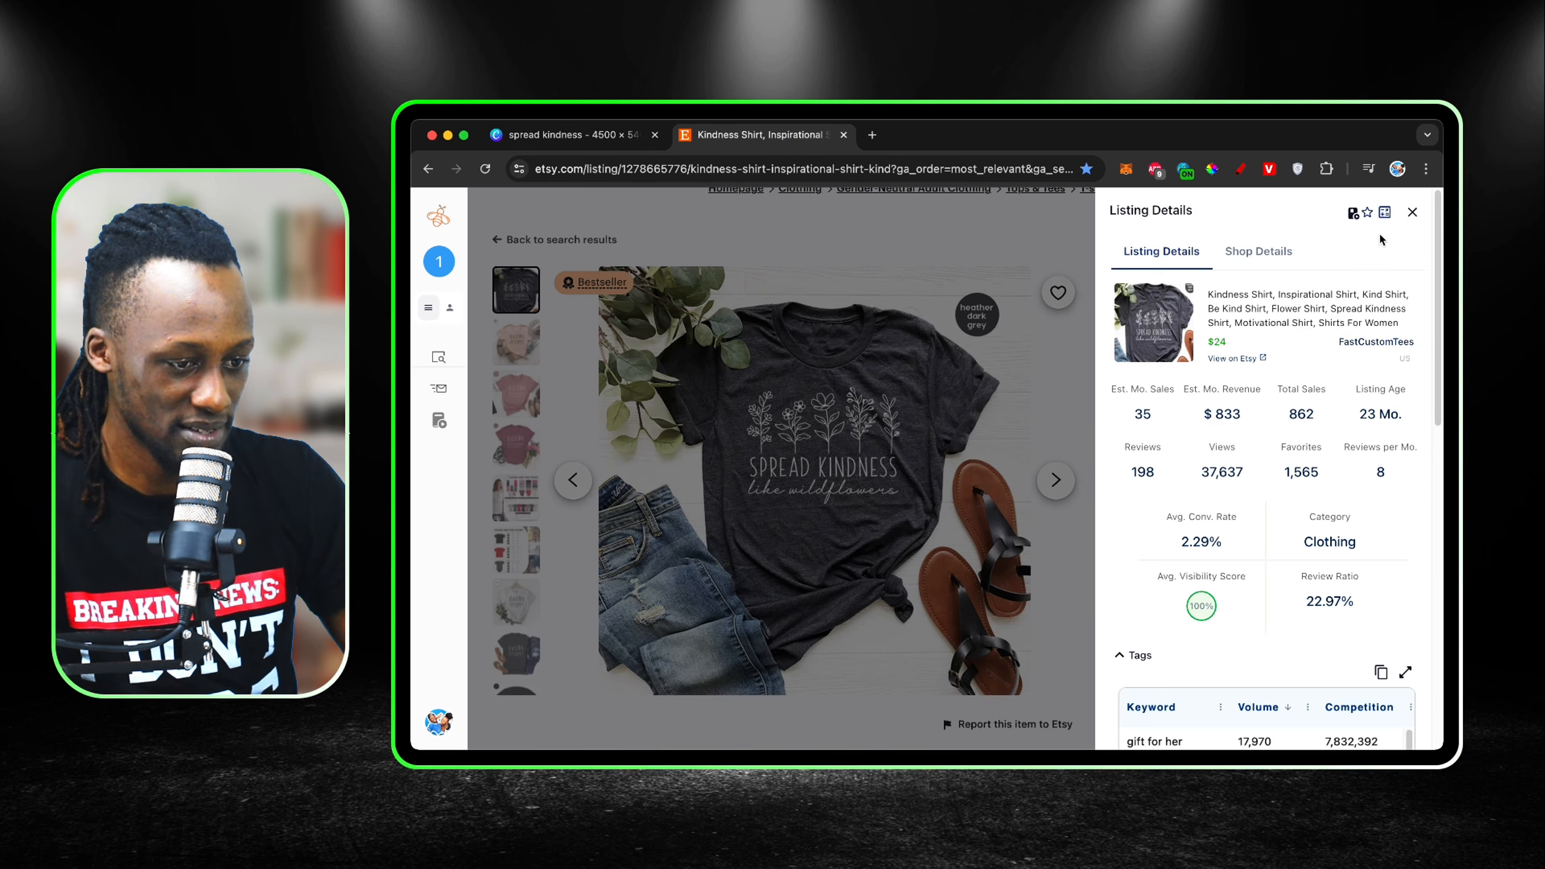
{"action": "left_click", "coordinate": [1412, 213]}
{"action": "left_click", "coordinate": [763, 530]}
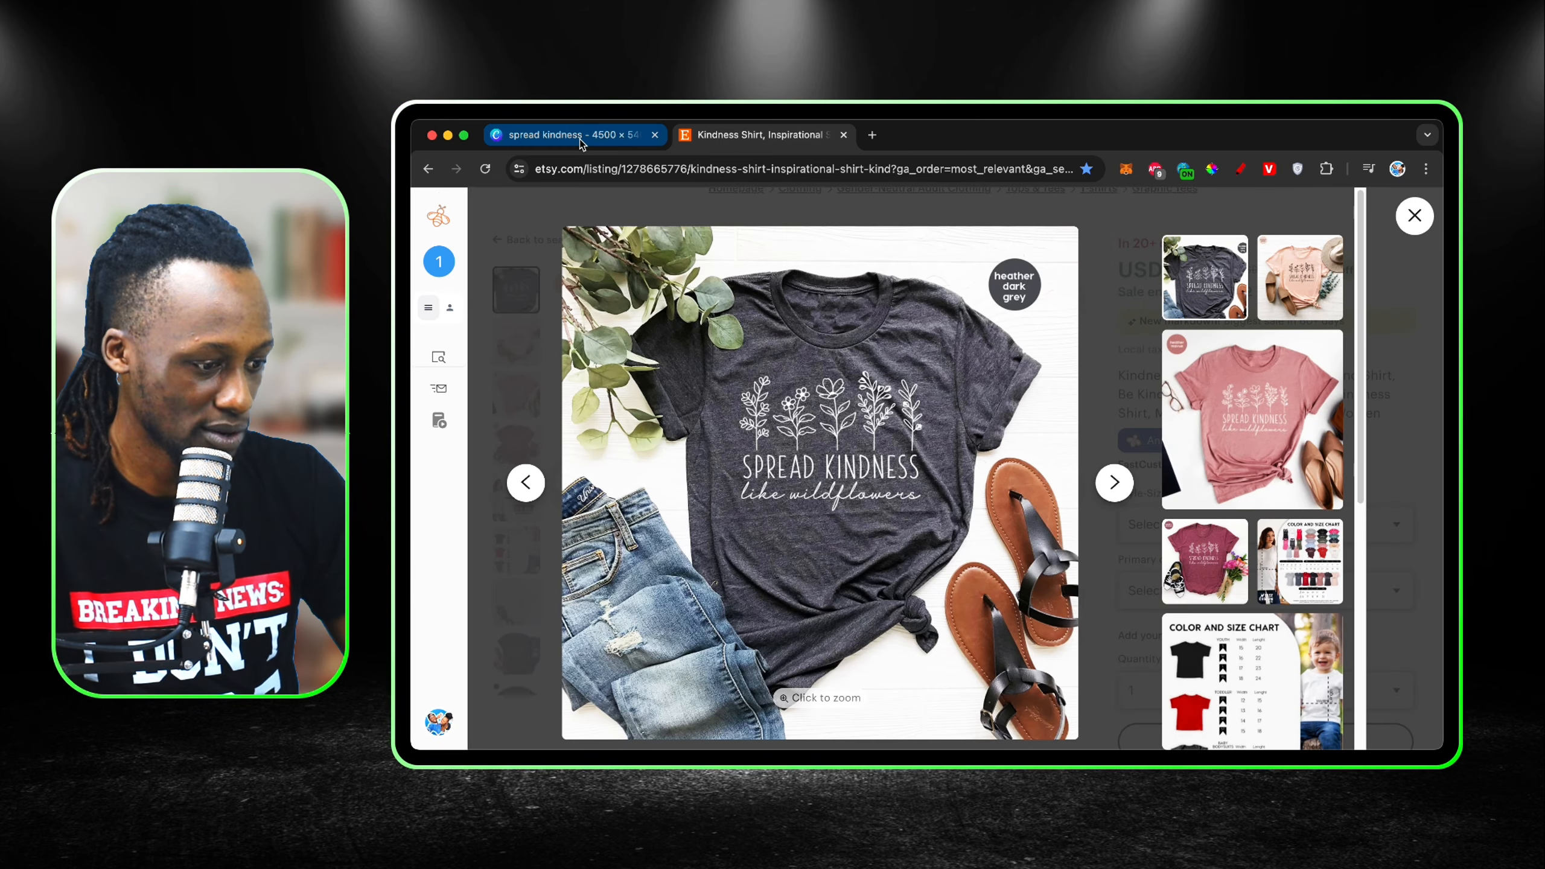
{"action": "left_click", "coordinate": [579, 139]}
{"action": "left_click", "coordinate": [702, 139]}
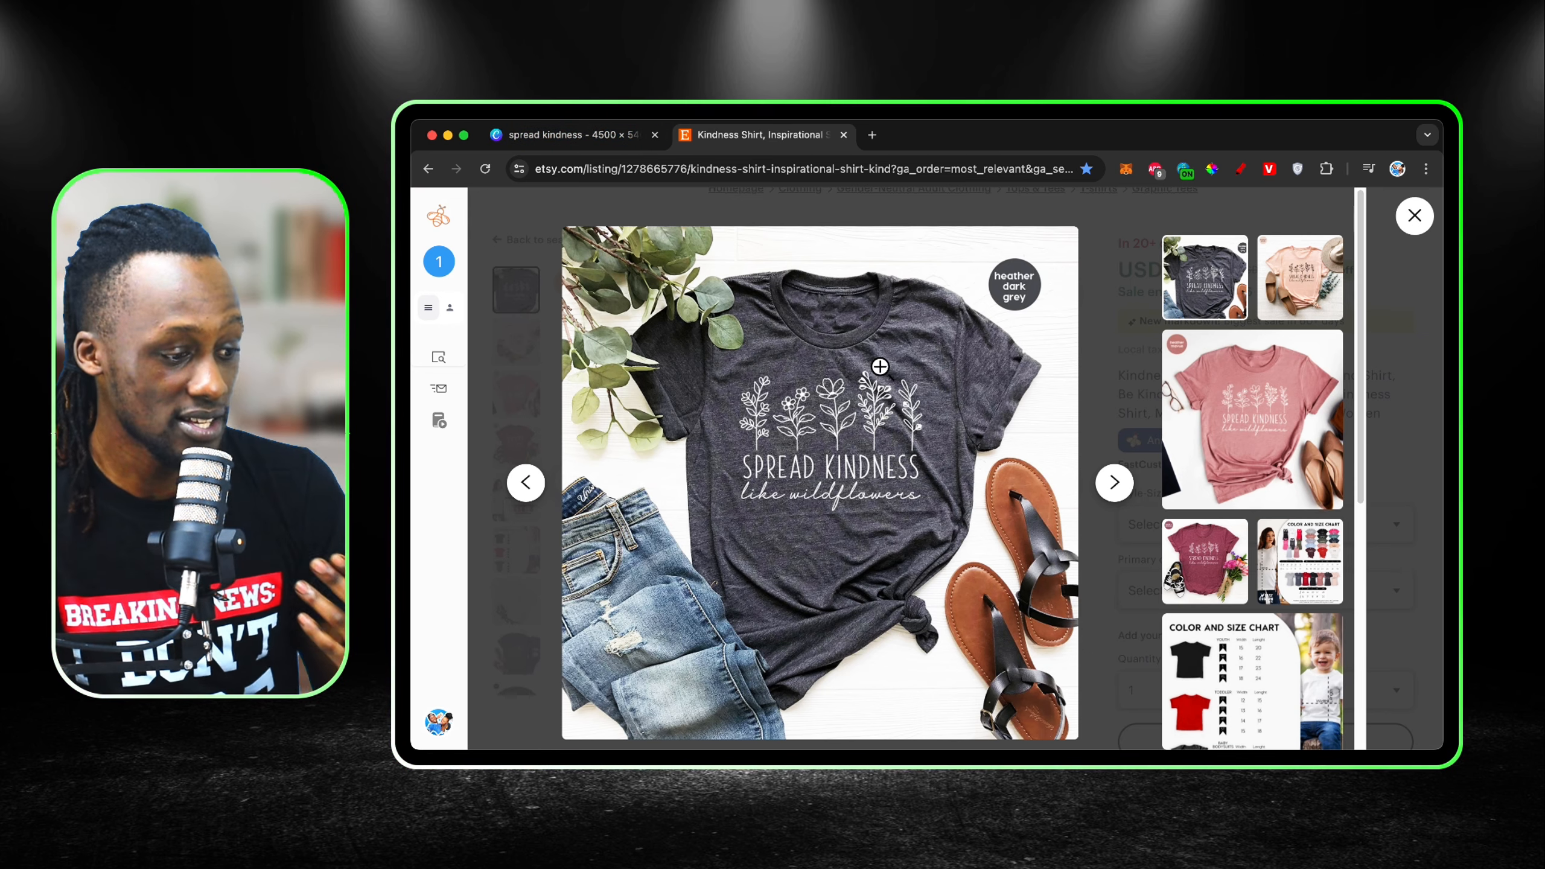
{"action": "left_click", "coordinate": [597, 140]}
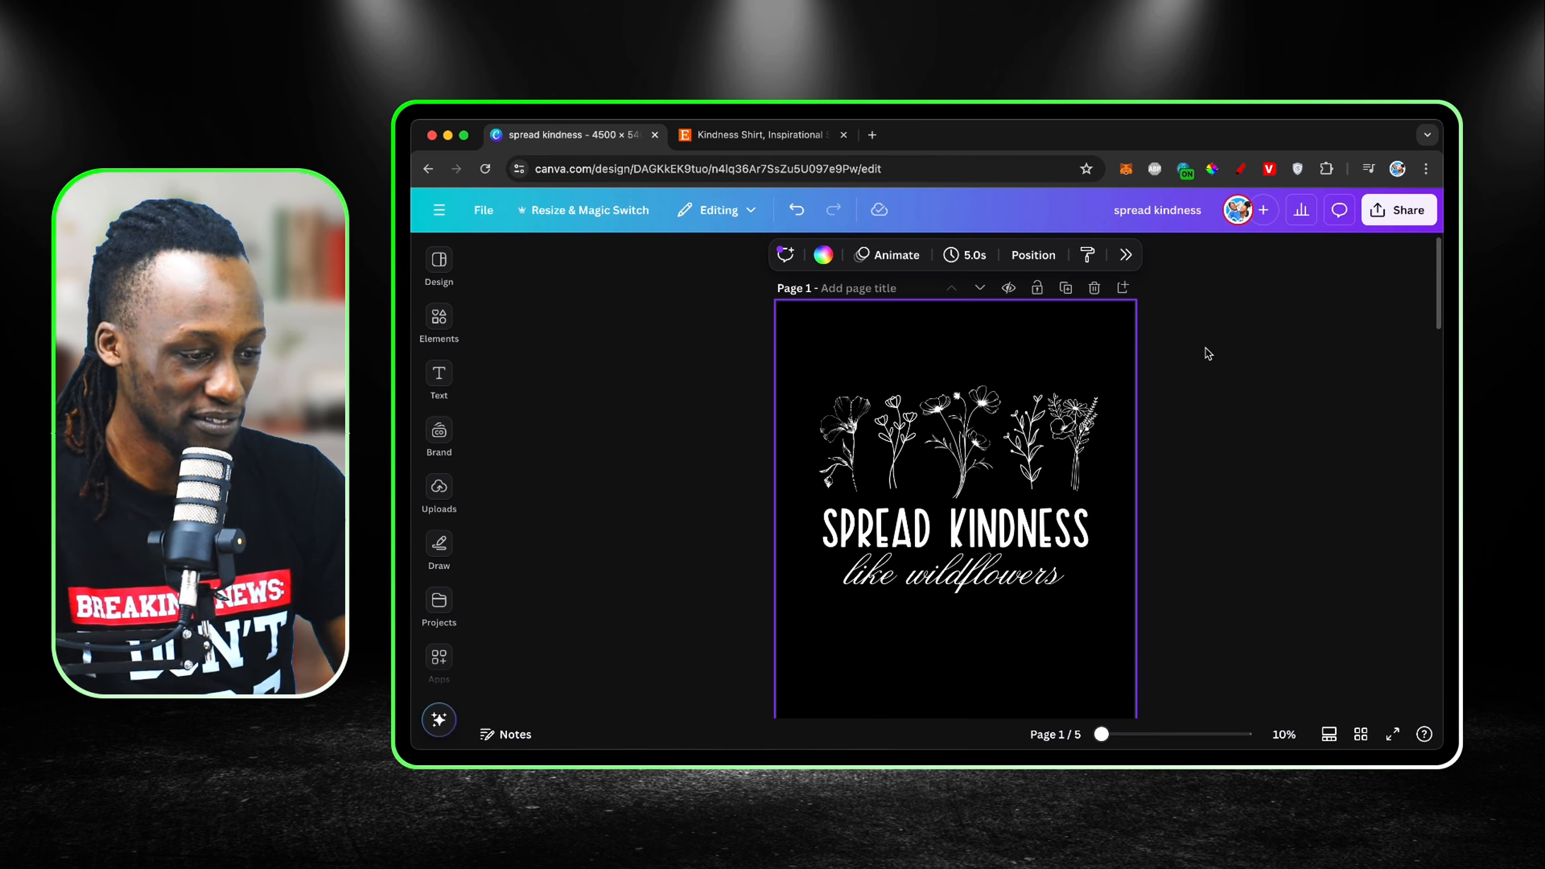
Step: Group all flowers and text into one object and move it up near the top edge of page 1
{"action": "left_click_drag", "start_coordinate": [1192, 359], "coordinate": [758, 618]}
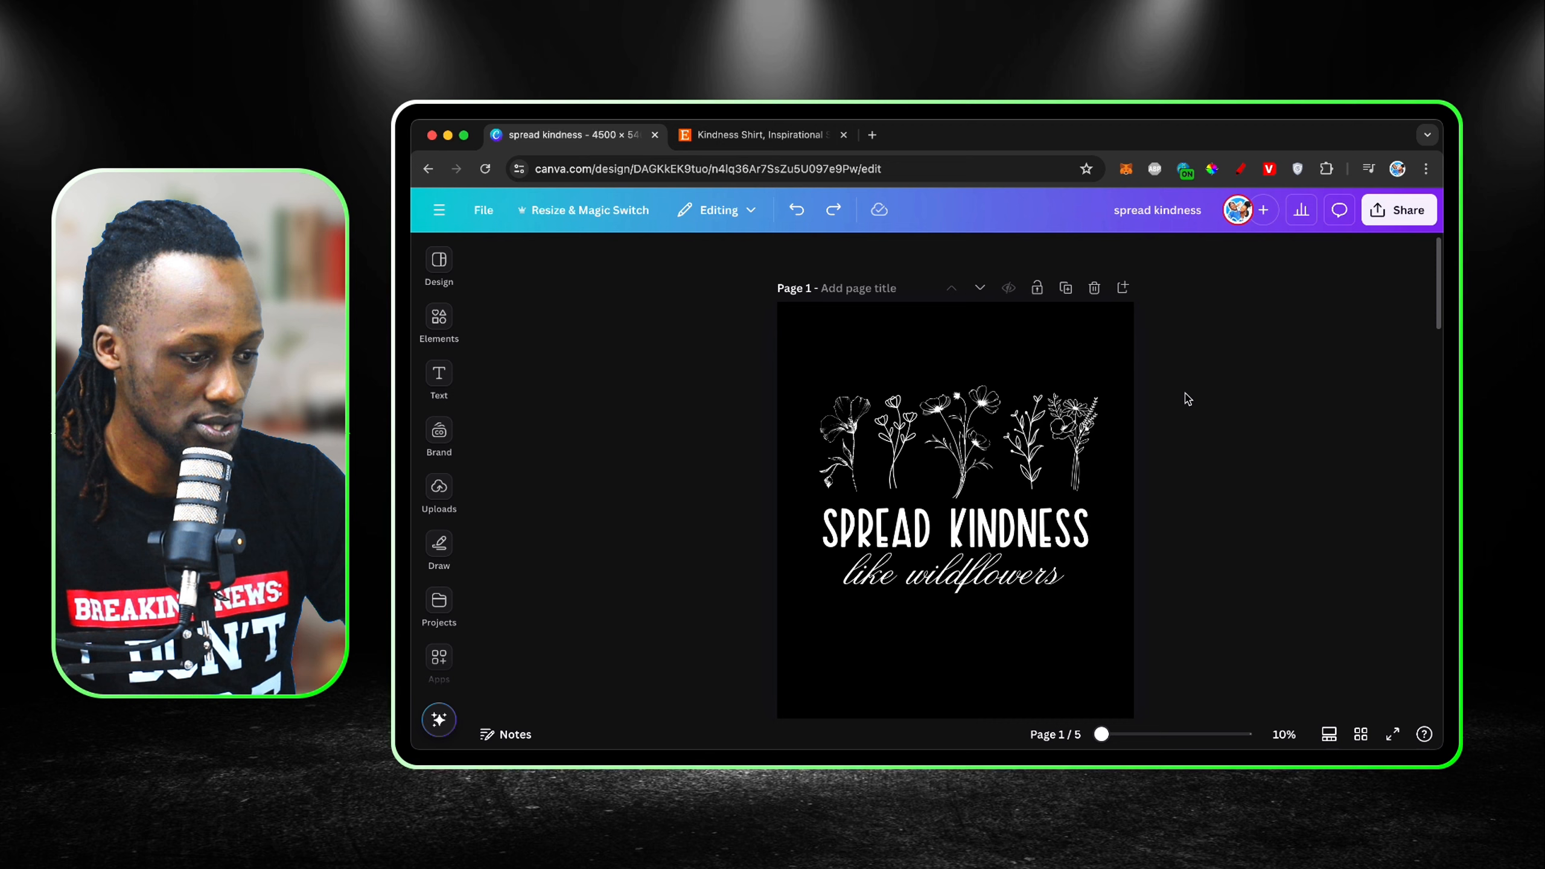
{"action": "left_click_drag", "start_coordinate": [1211, 379], "coordinate": [836, 614]}
{"action": "left_click", "coordinate": [883, 357]}
{"action": "left_click_drag", "start_coordinate": [963, 445], "coordinate": [962, 399]}
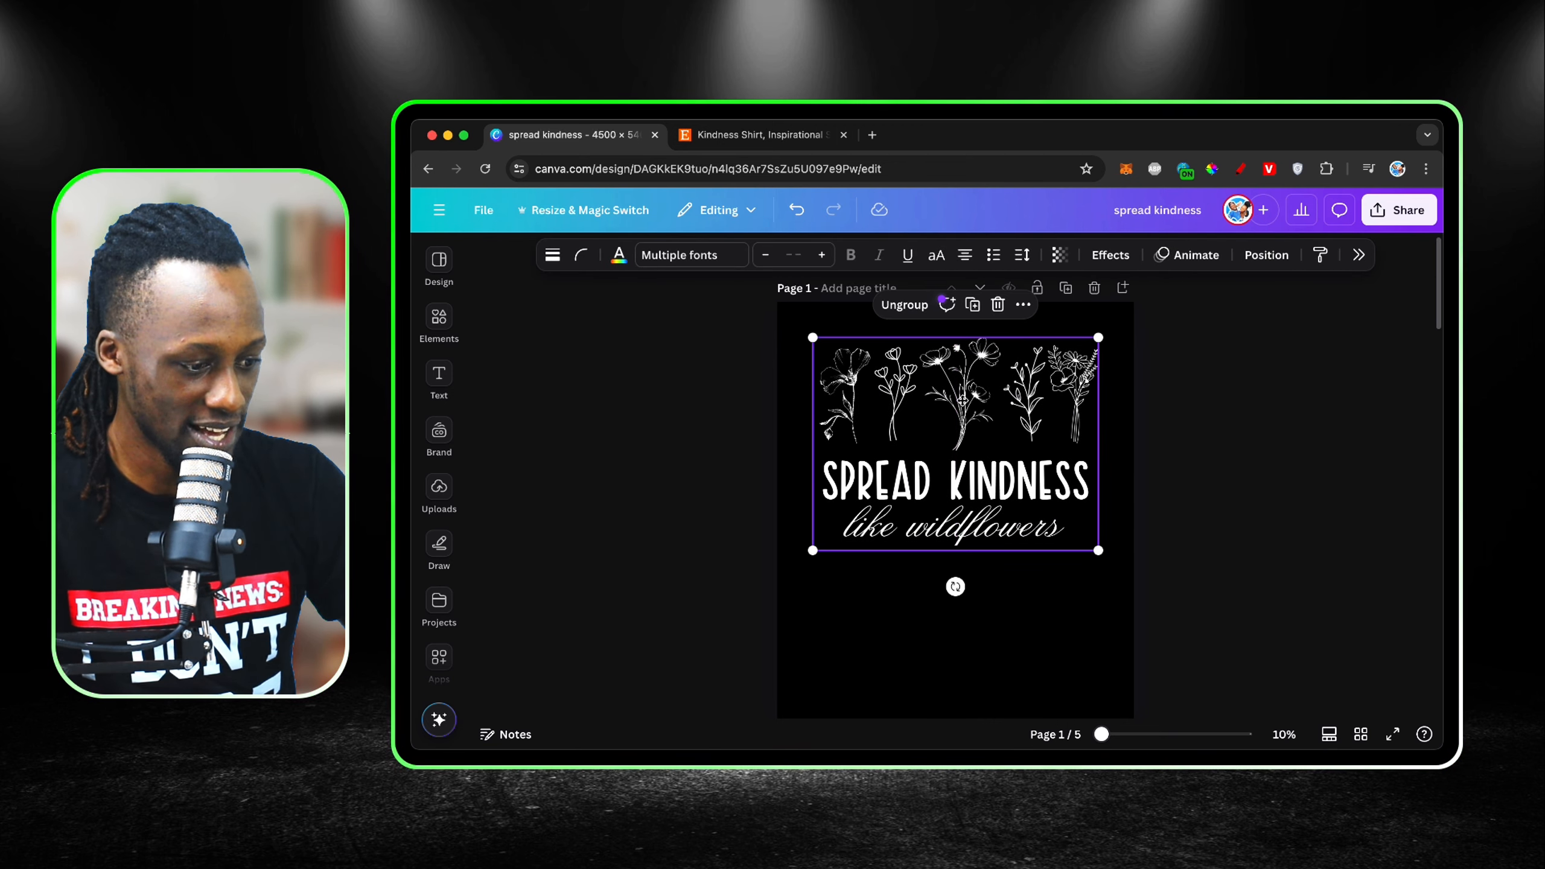
{"action": "left_click", "coordinate": [1132, 454]}
Step: Add a blank page after page 1 and search the photo elements for "black tshirt mockup"
{"action": "left_click", "coordinate": [1124, 289]}
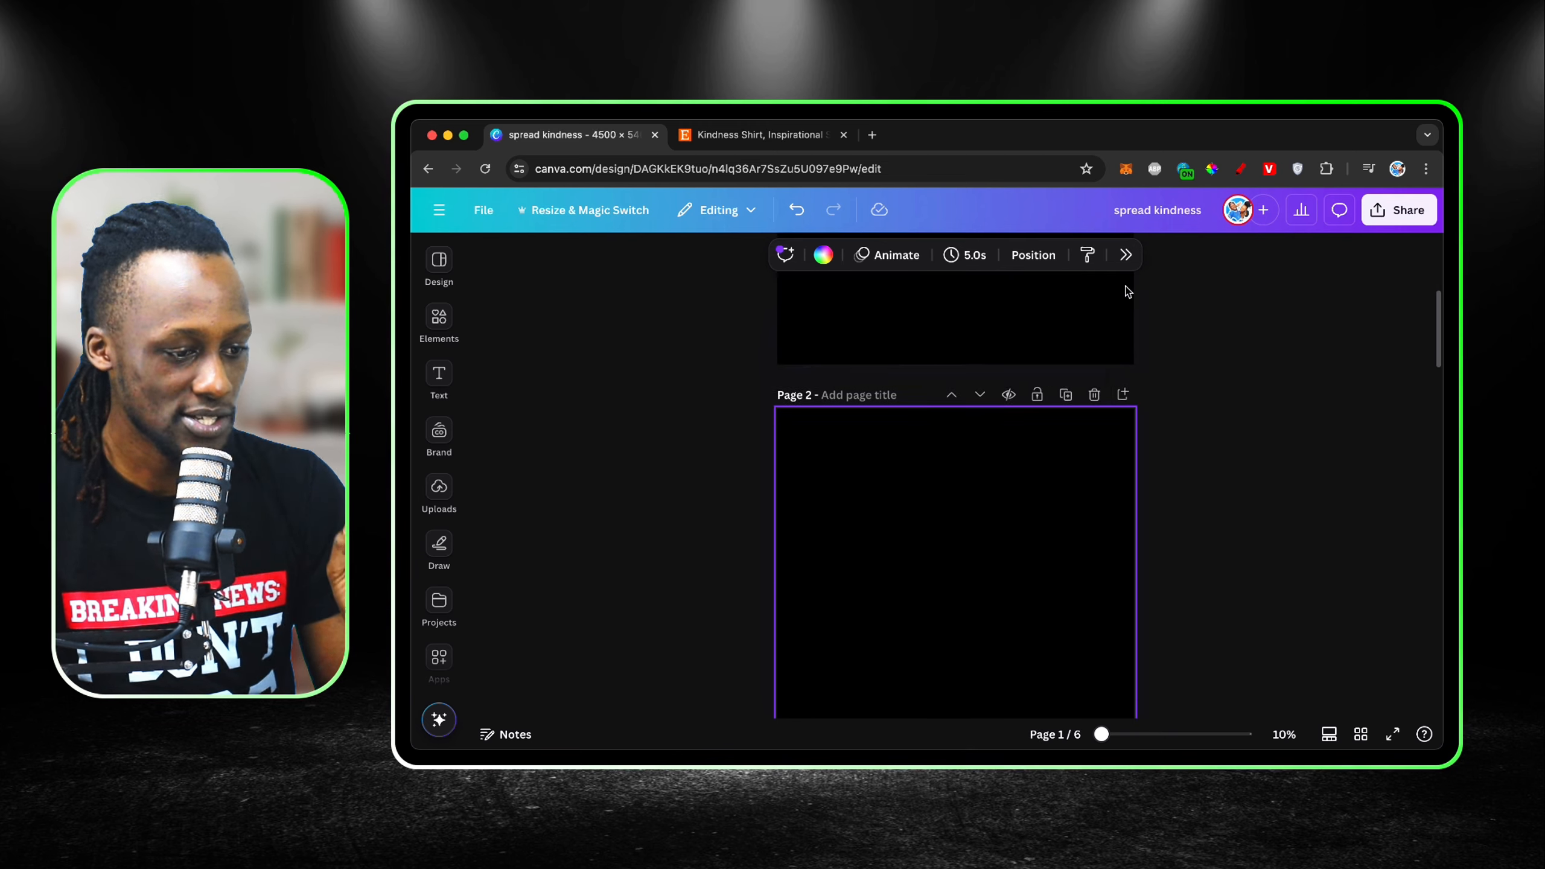
{"action": "left_click", "coordinate": [439, 318]}
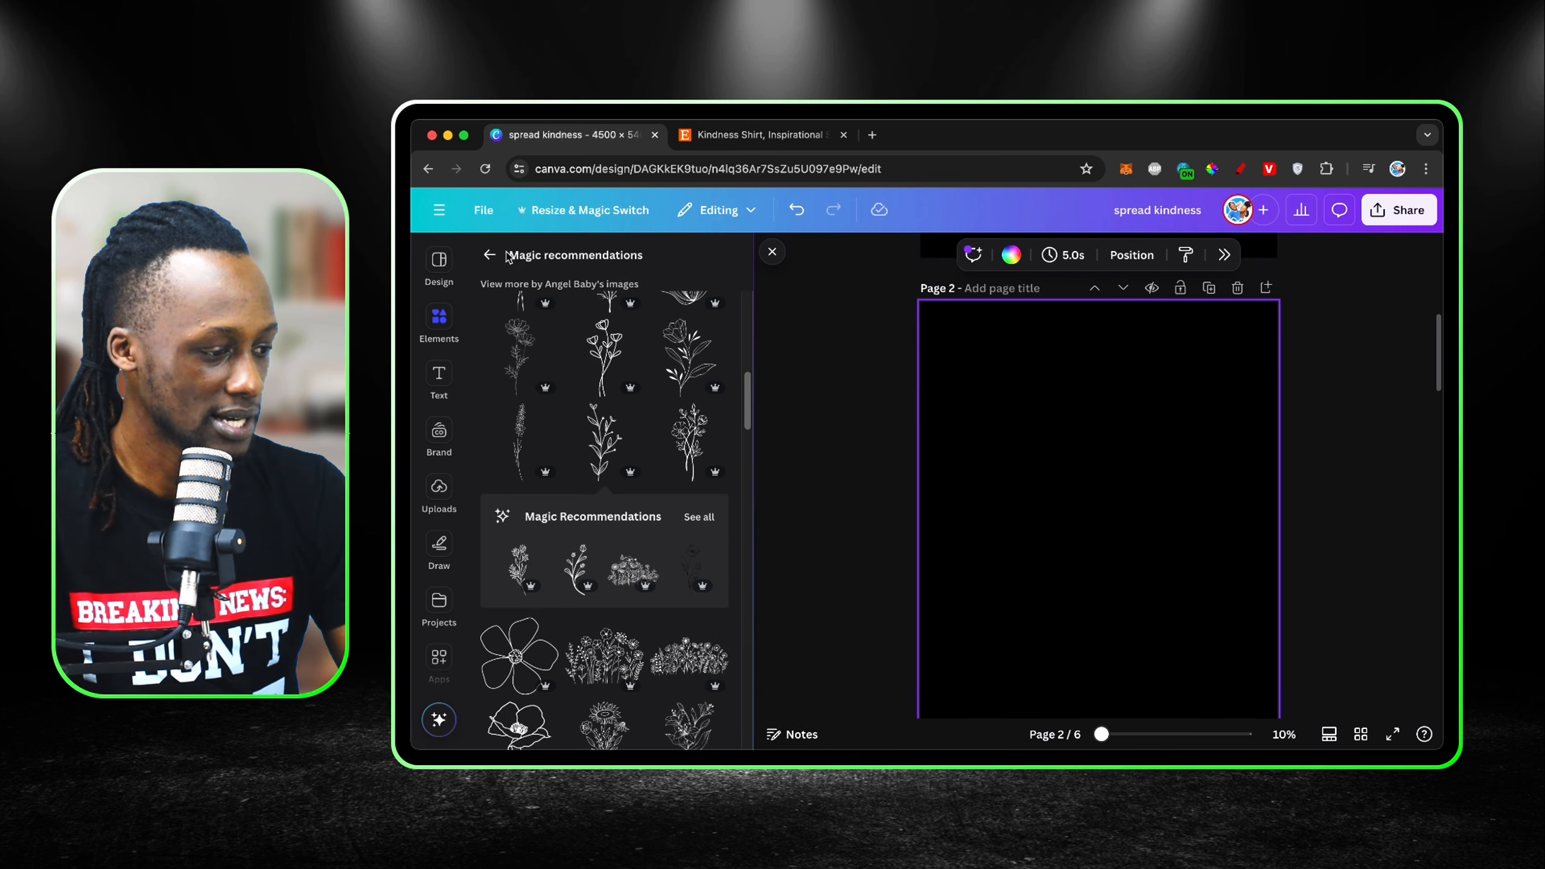
{"action": "left_click", "coordinate": [491, 256]}
{"action": "left_click", "coordinate": [548, 262]}
{"action": "triple_click", "coordinate": [528, 257]}
{"action": "type", "text": "b"}
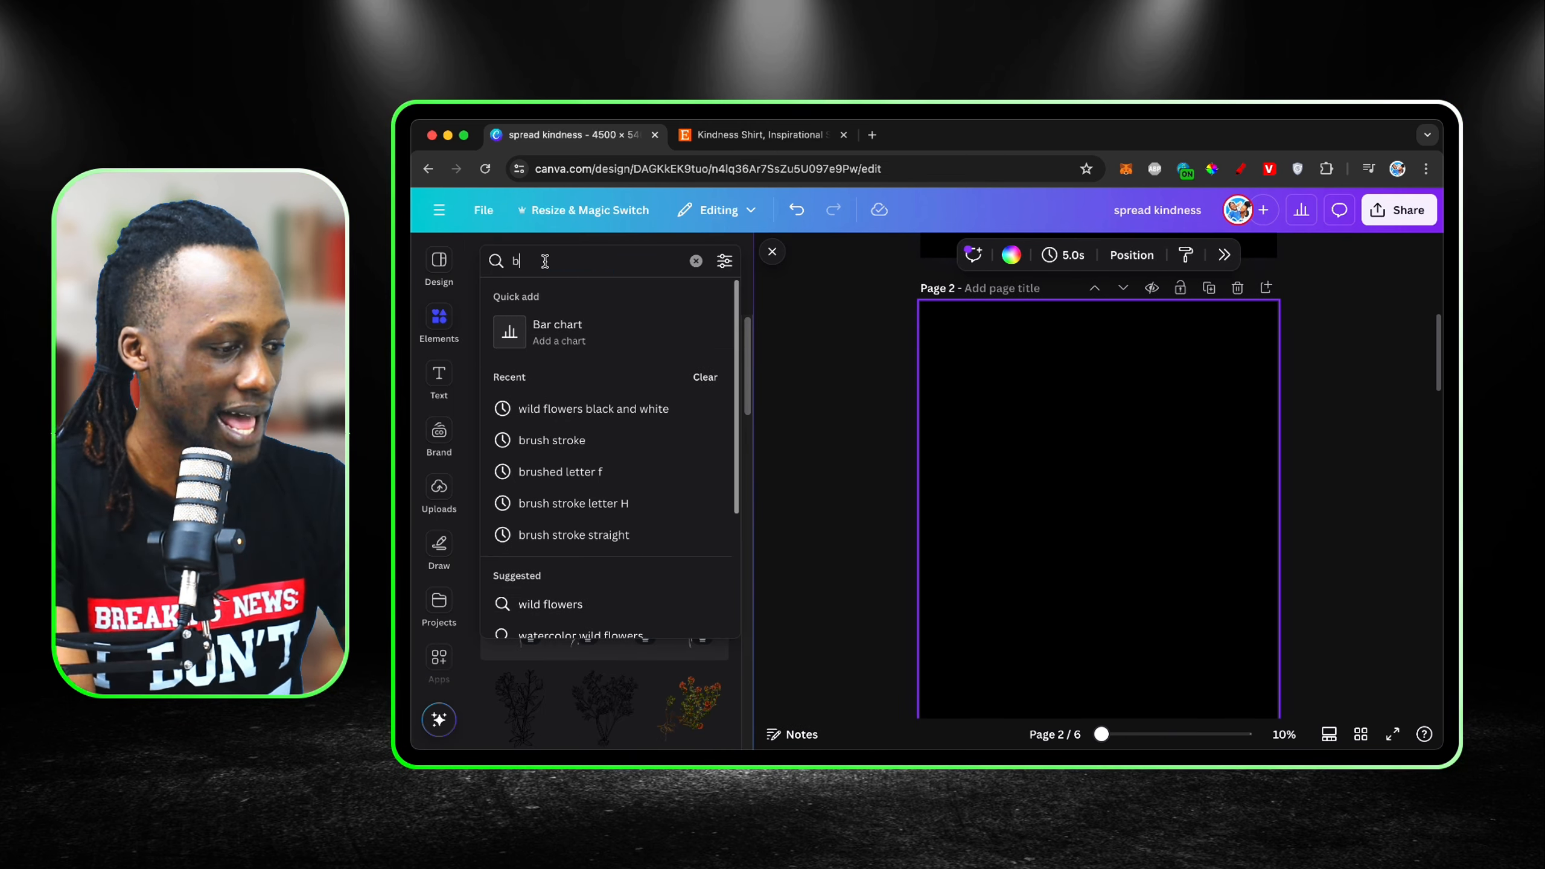
{"action": "type", "text": "lack tshirt"}
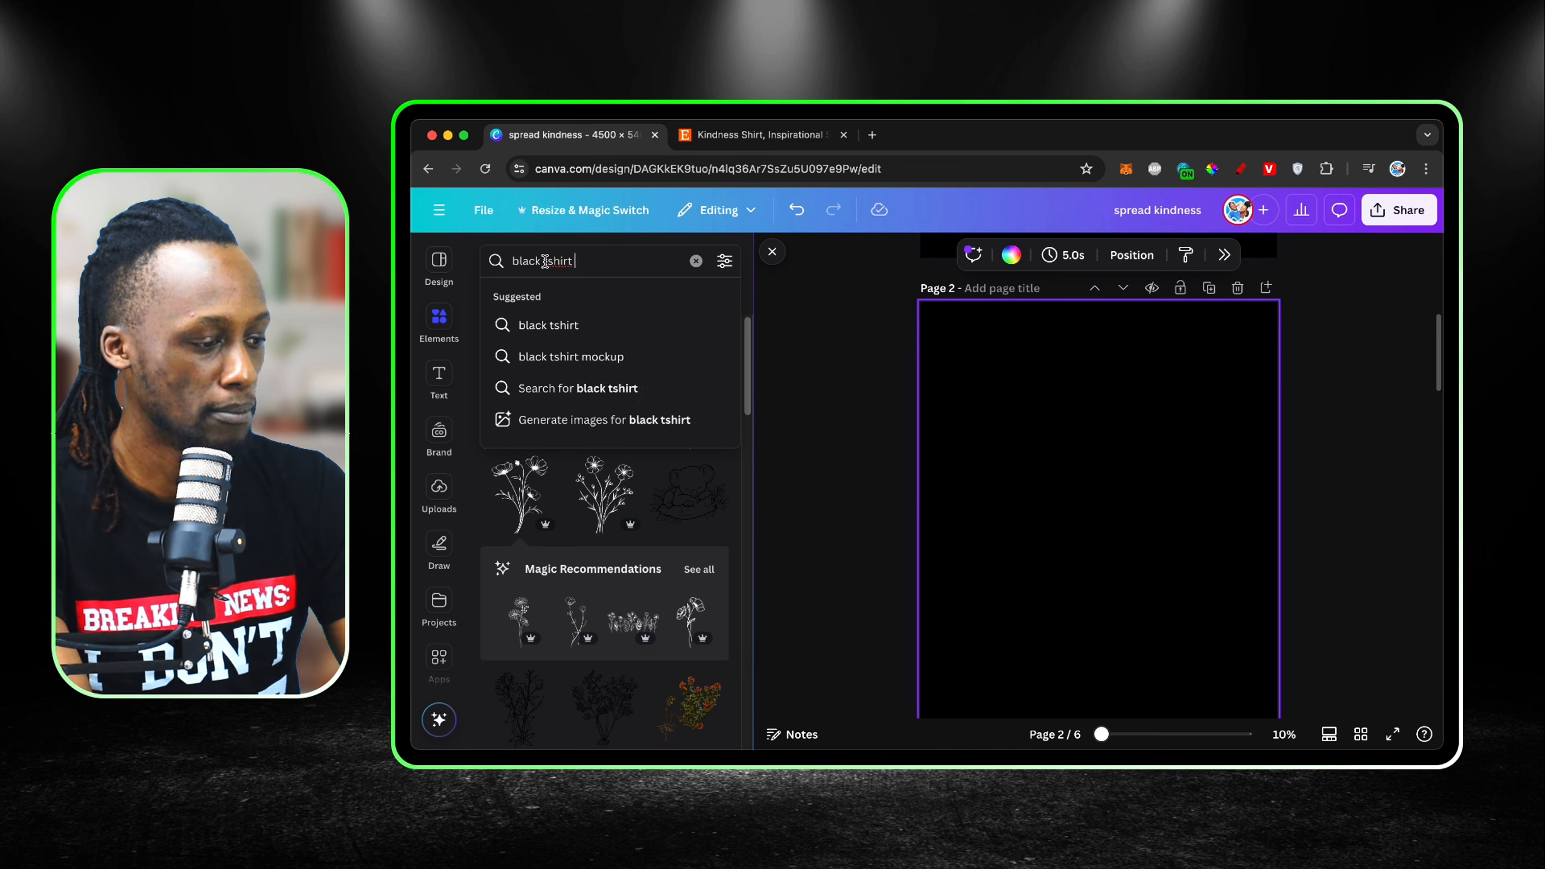
{"action": "type", "text": " mockup"}
{"action": "key", "text": "Return"}
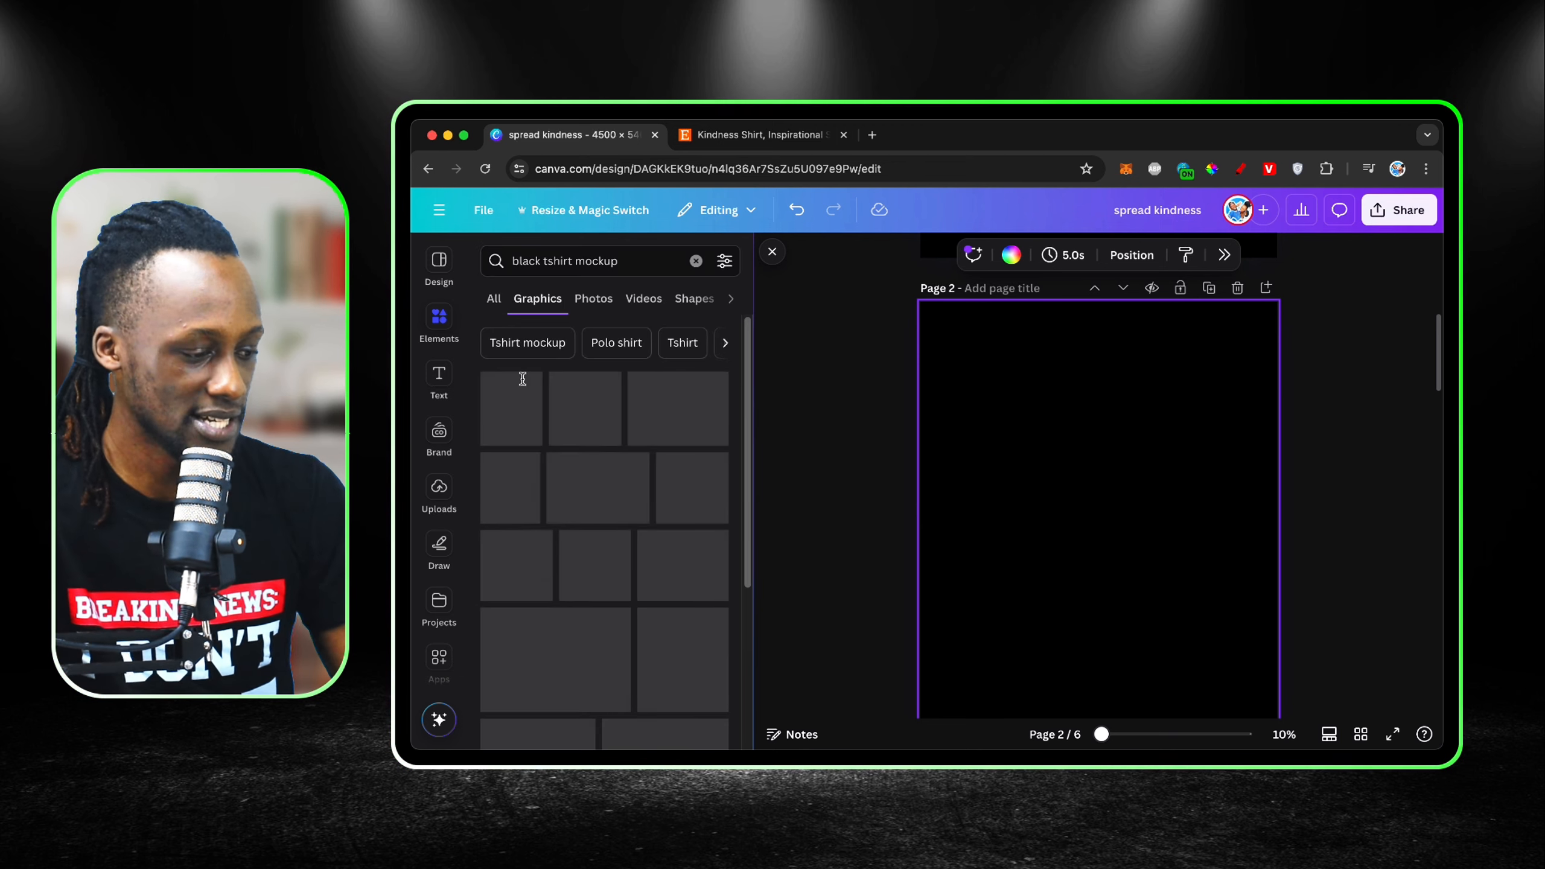
{"action": "left_click", "coordinate": [598, 300]}
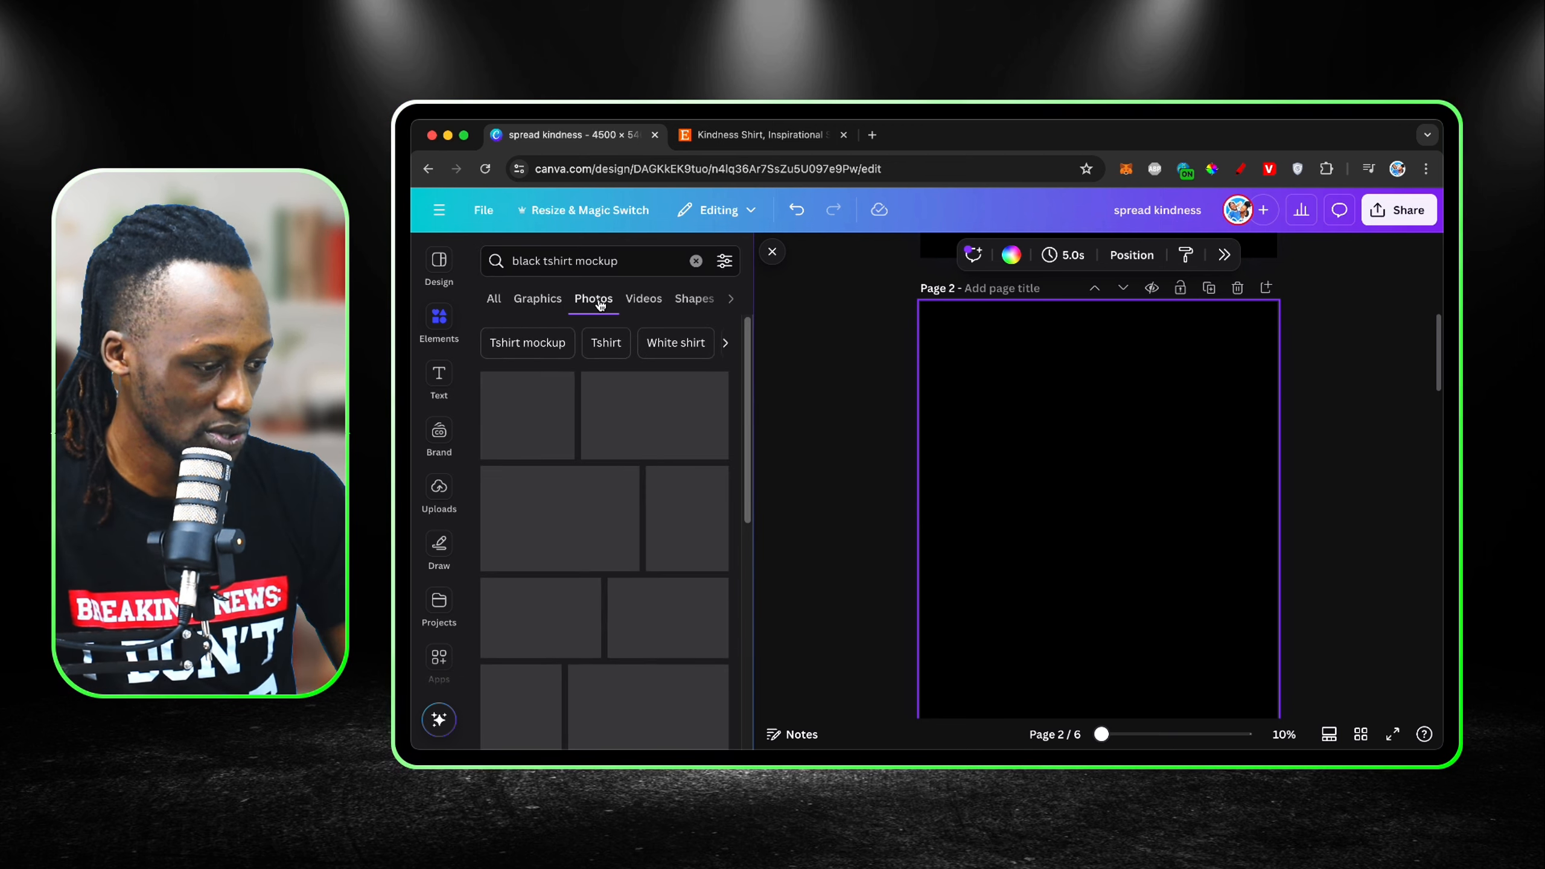
{"action": "scroll", "coordinate": [647, 476], "scroll_direction": "down", "scroll_amount": 3}
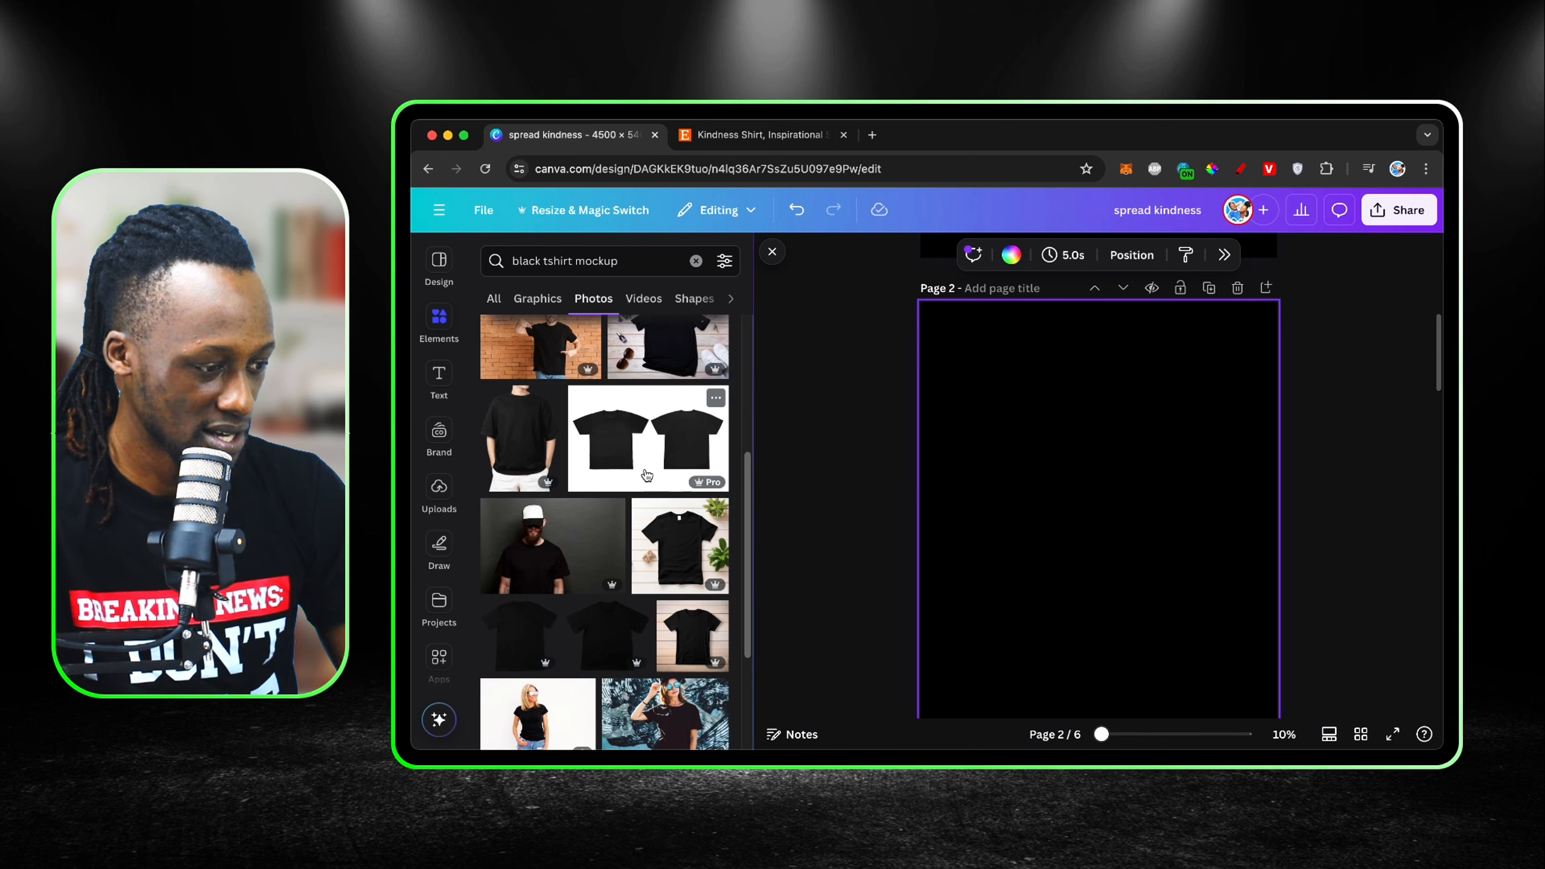
{"action": "scroll", "coordinate": [647, 476], "scroll_direction": "up", "scroll_amount": 1}
{"action": "left_click", "coordinate": [661, 396]}
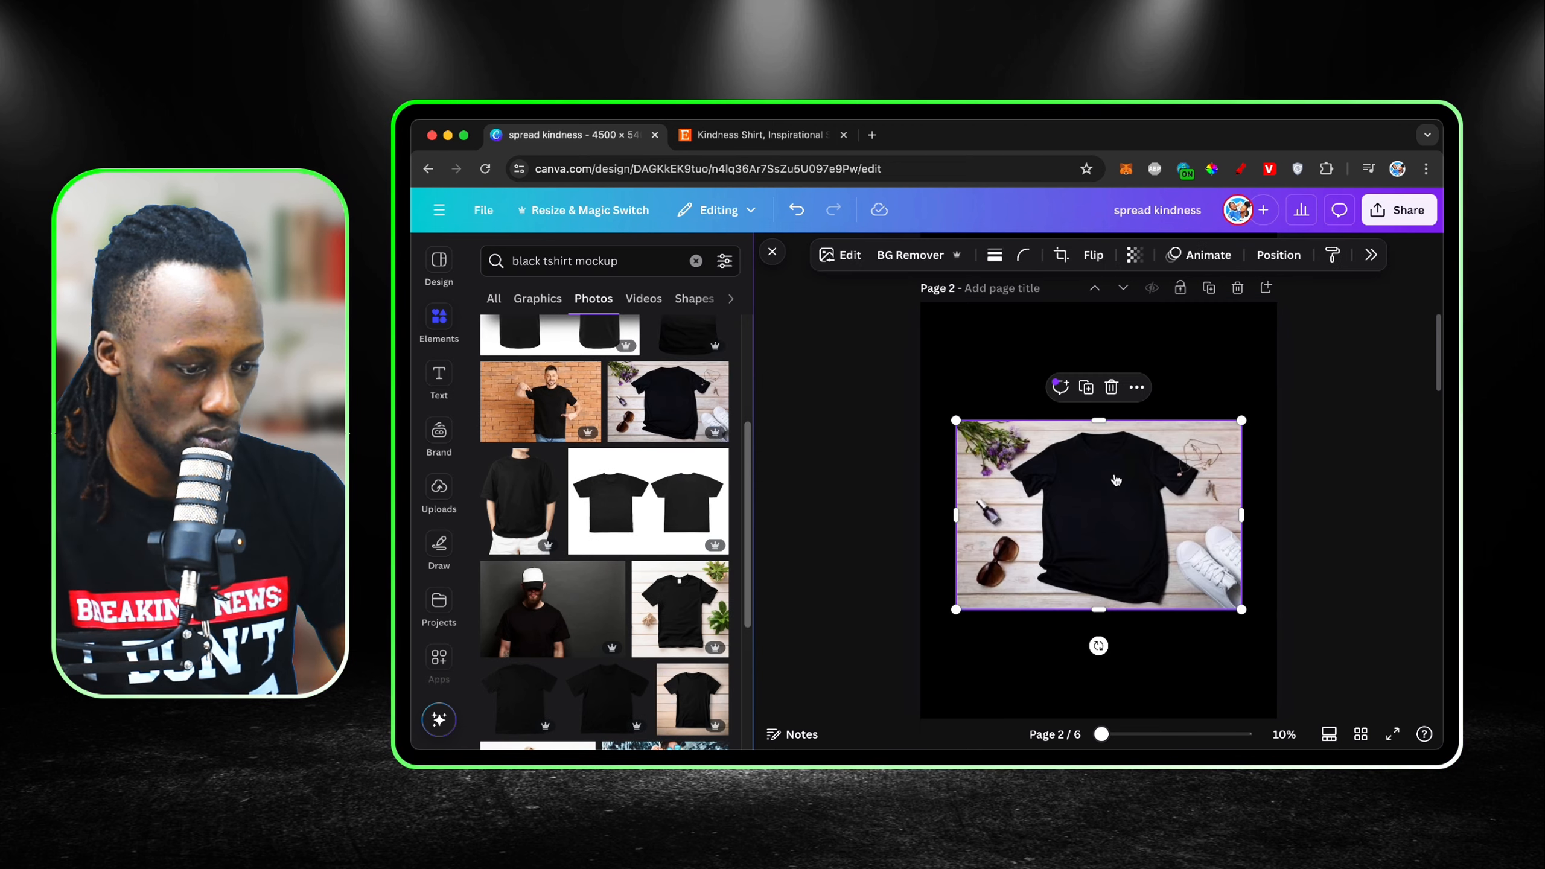
{"action": "left_click", "coordinate": [755, 134]}
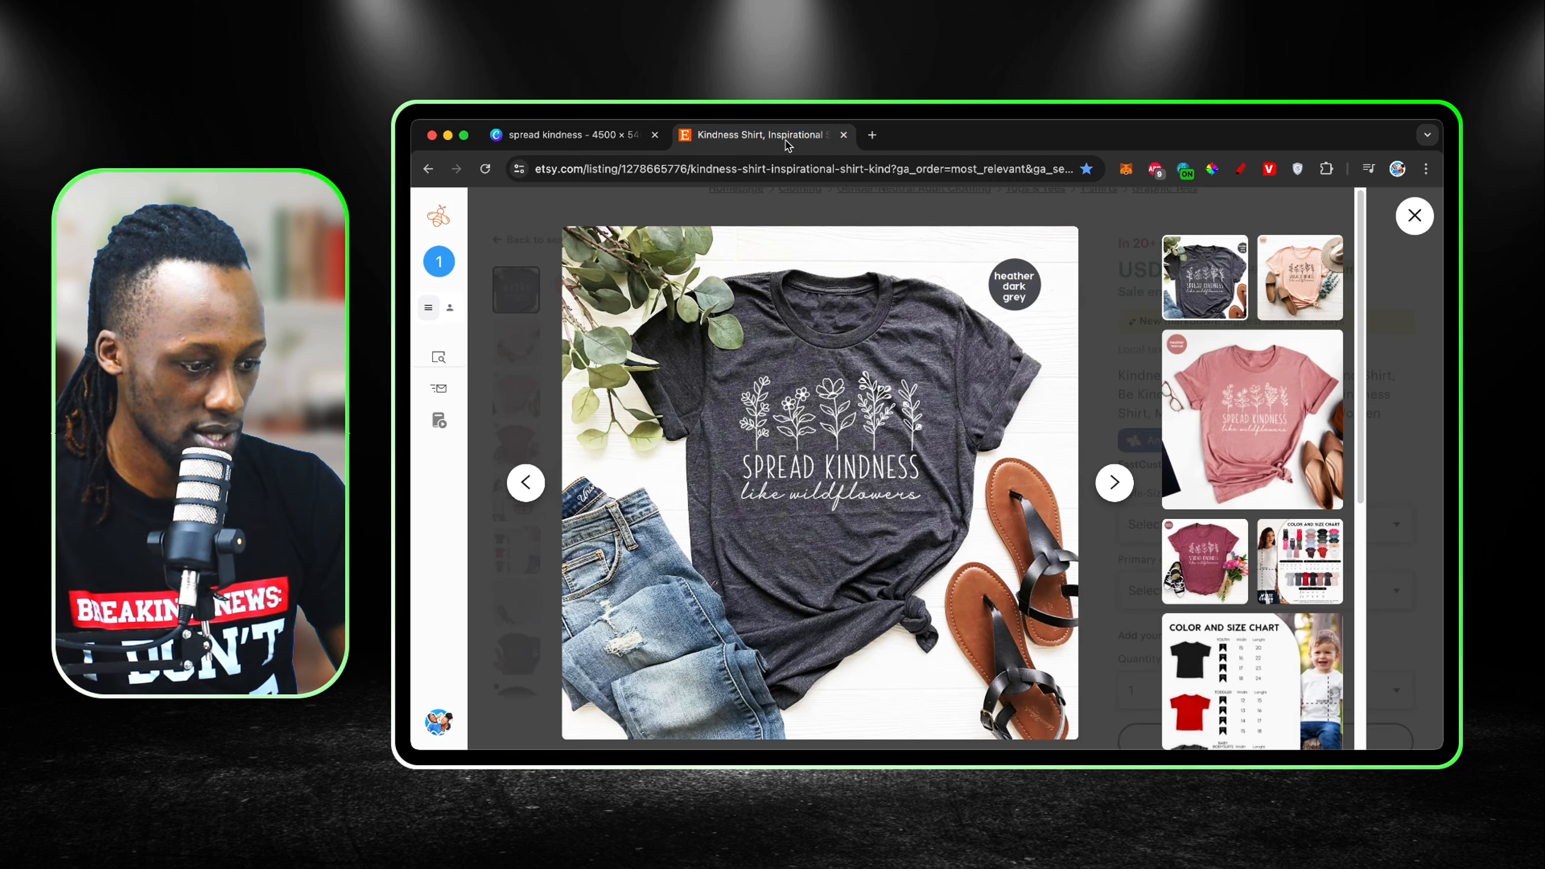
{"action": "left_click", "coordinate": [626, 136]}
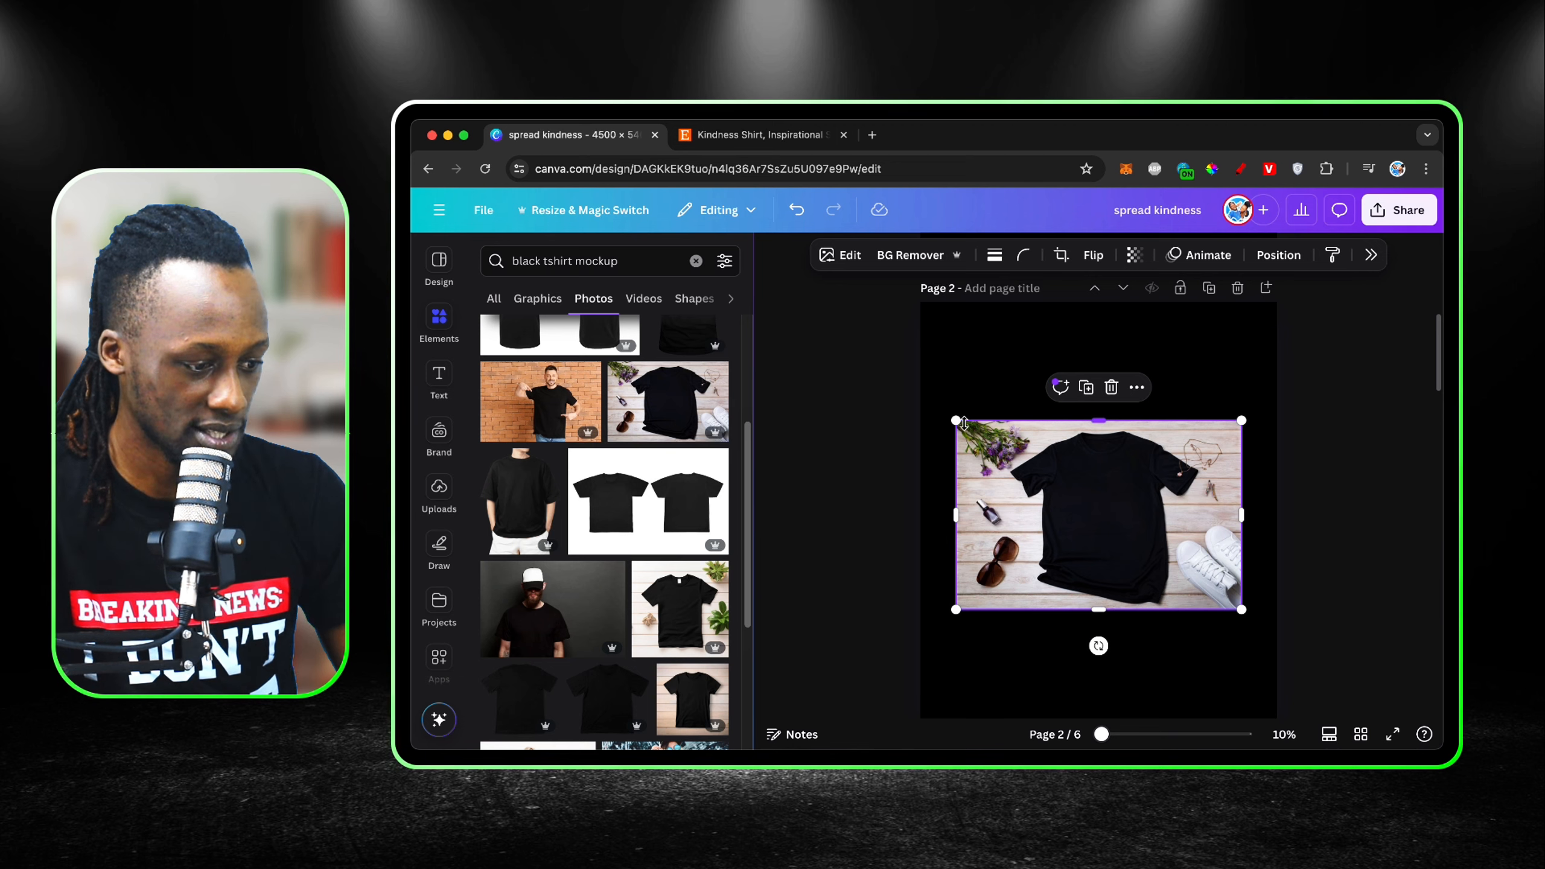
{"action": "left_click_drag", "start_coordinate": [964, 423], "coordinate": [795, 274]}
{"action": "scroll", "coordinate": [1252, 536], "scroll_direction": "down", "scroll_amount": 3}
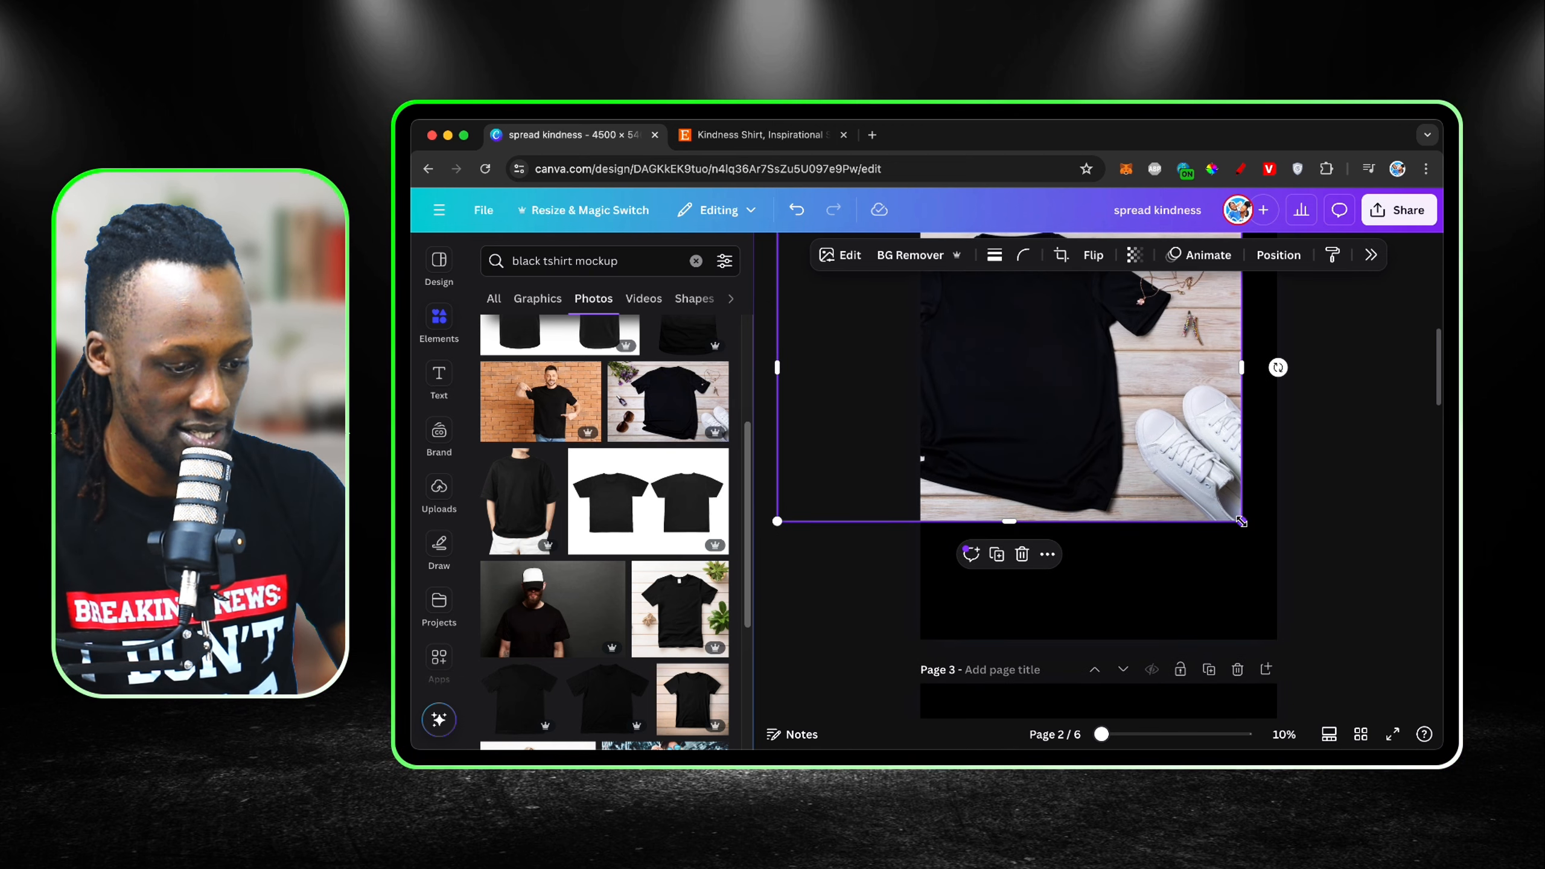
{"action": "left_click_drag", "start_coordinate": [1242, 522], "coordinate": [1412, 650]}
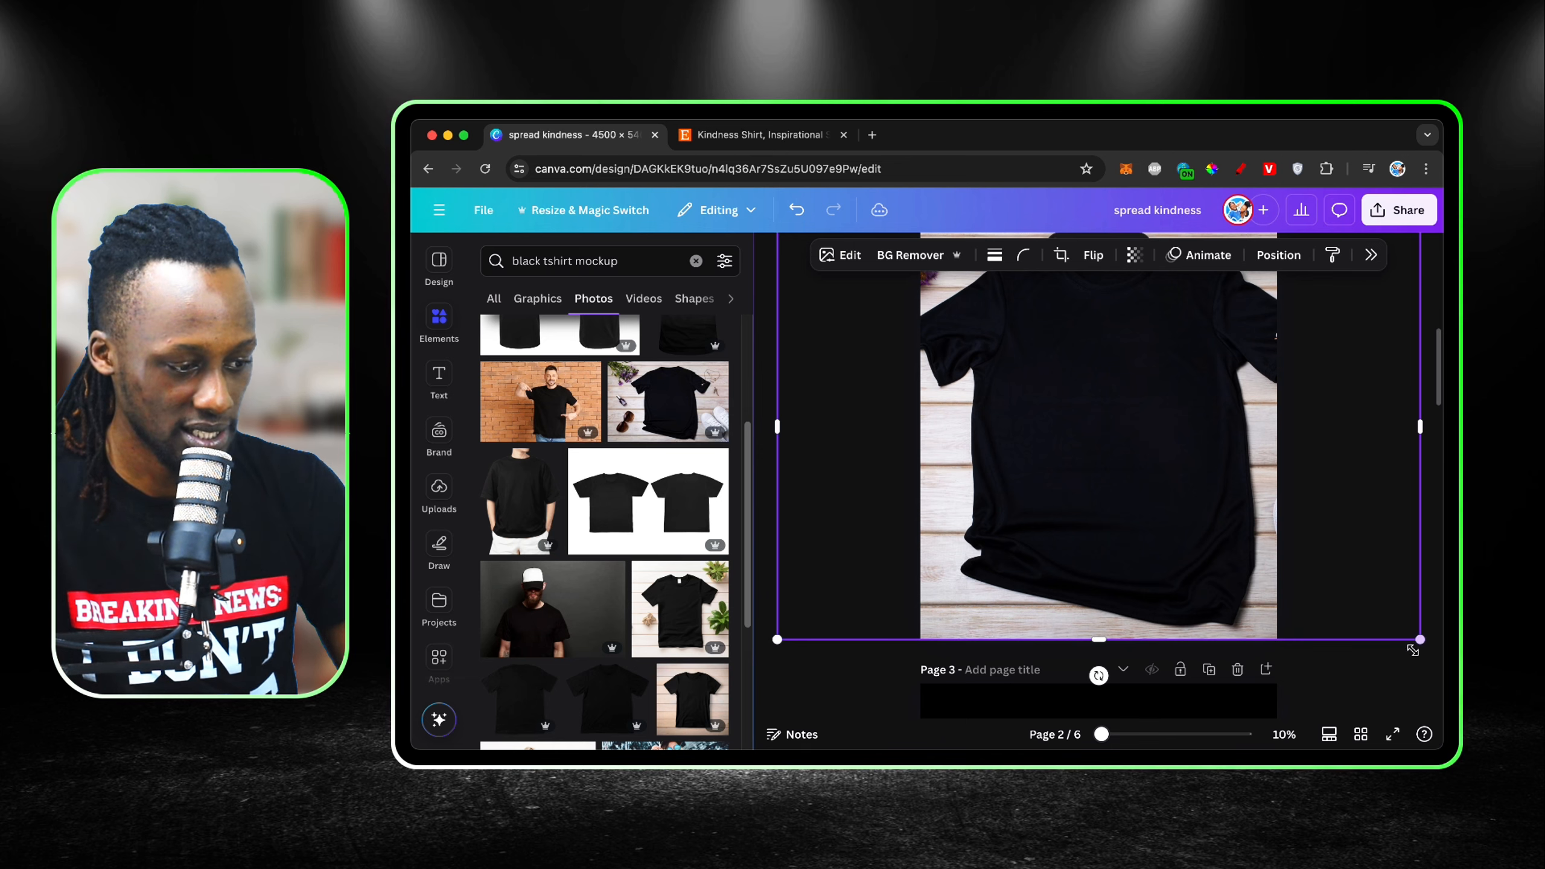
{"action": "scroll", "coordinate": [1270, 575], "scroll_direction": "up", "scroll_amount": 3}
{"action": "key", "text": "Delete"}
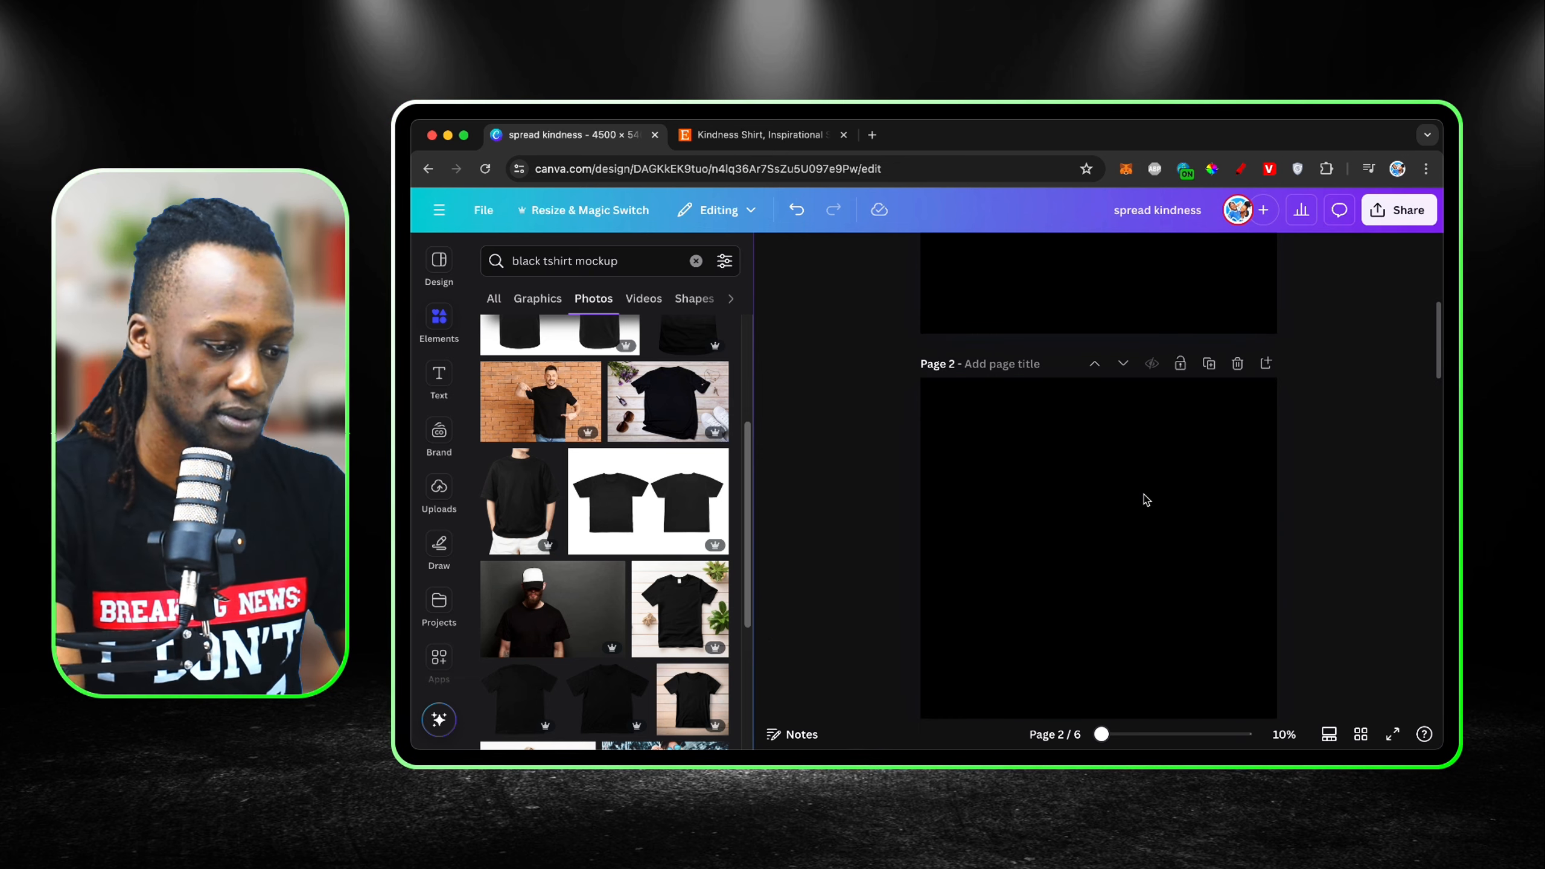
Step: Place the photo of the blonde woman in a black T-shirt on page 2, enlarge it to fill the page, and centre her
{"action": "scroll", "coordinate": [621, 521], "scroll_direction": "down", "scroll_amount": 5}
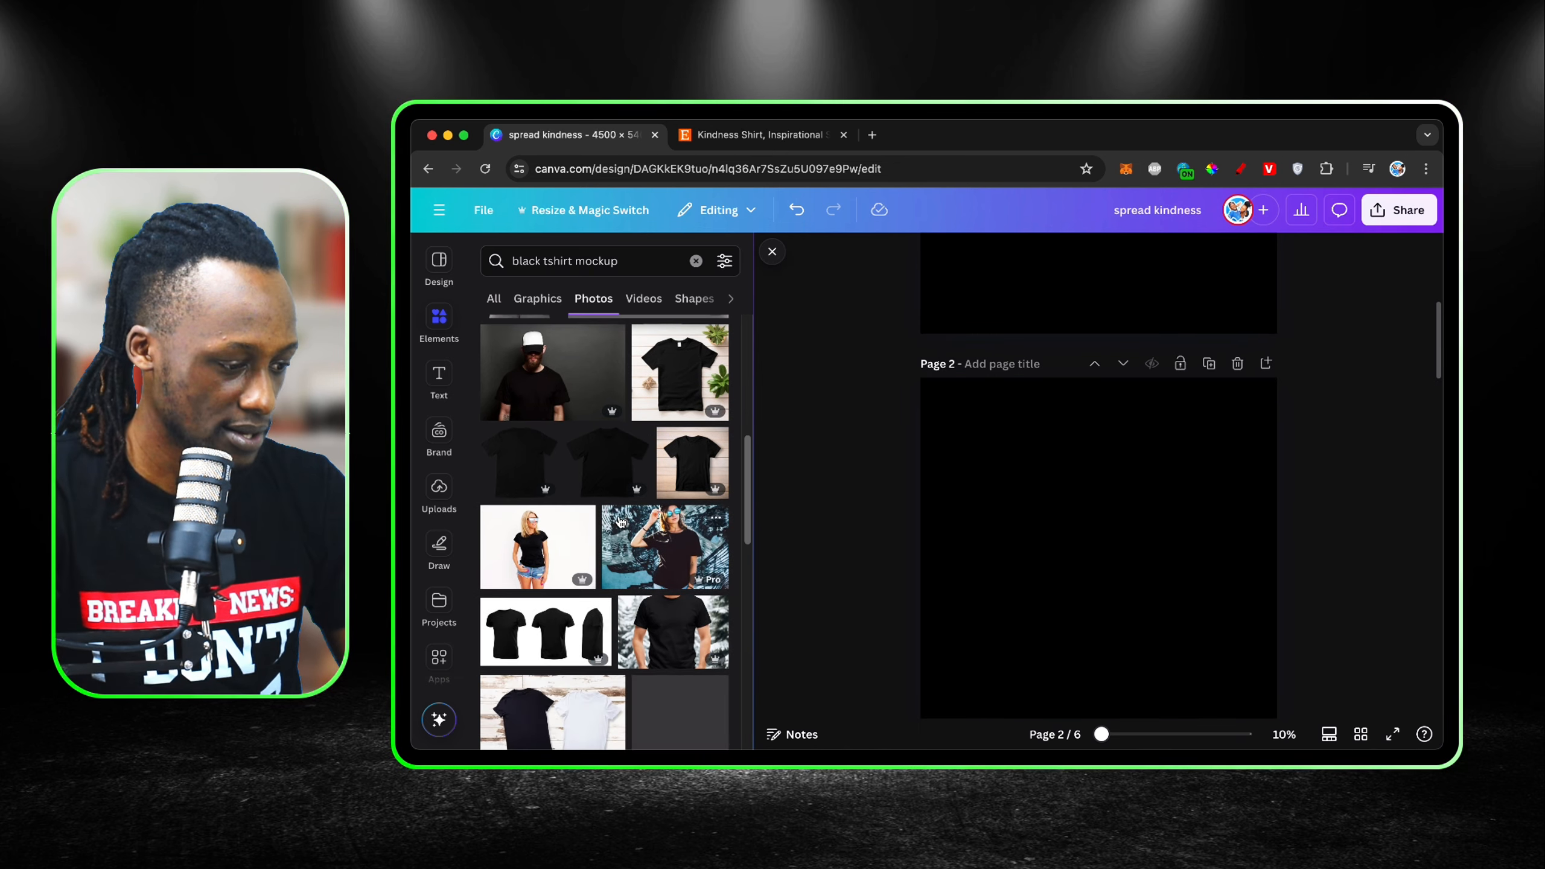
{"action": "scroll", "coordinate": [620, 521], "scroll_direction": "down", "scroll_amount": 3}
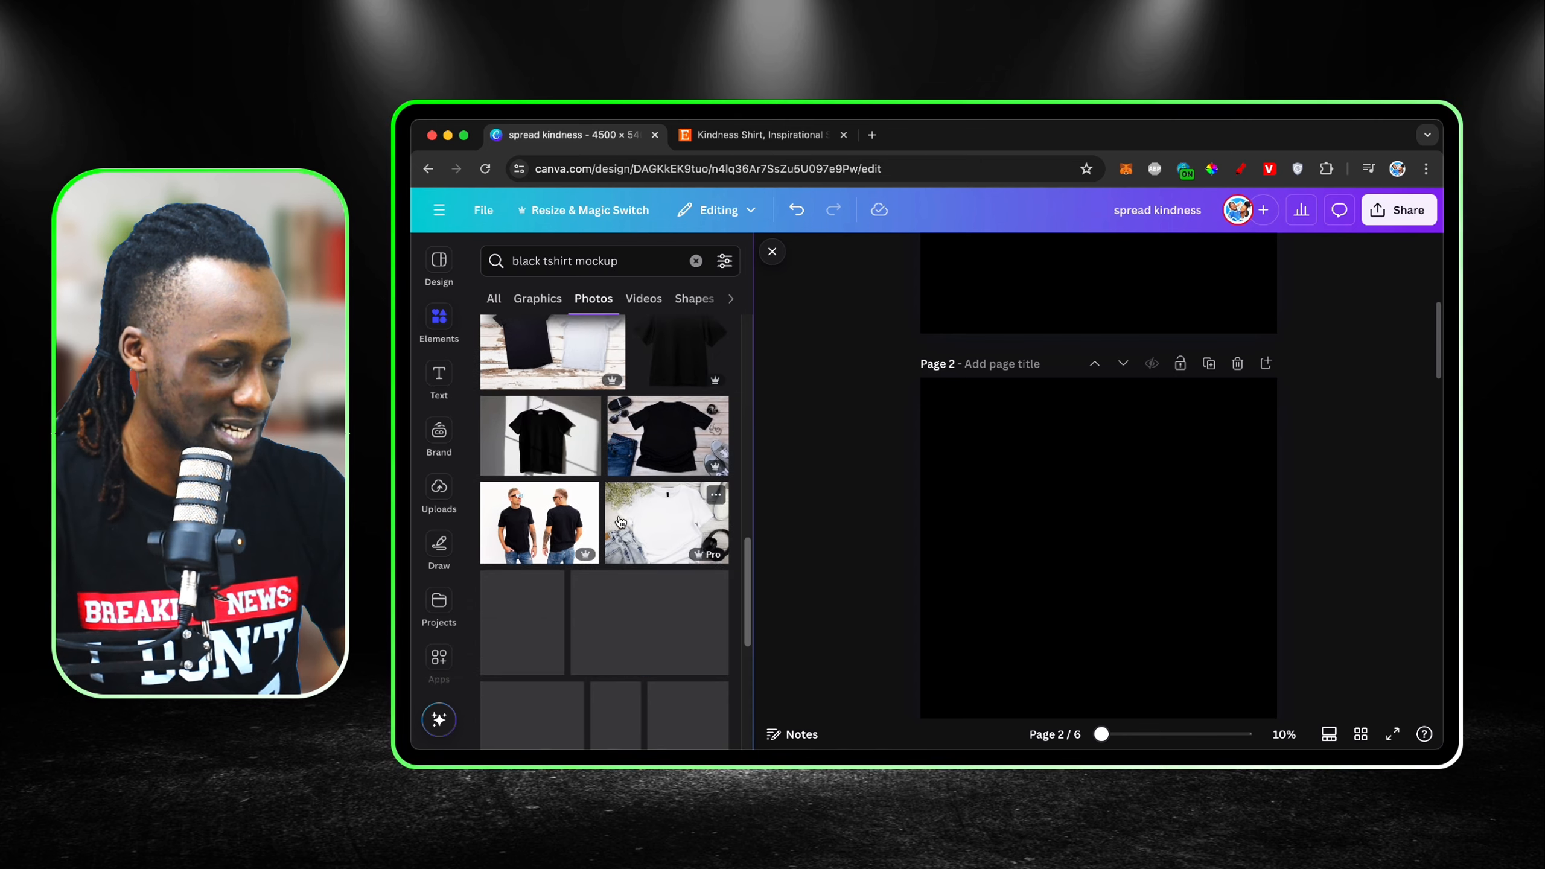
{"action": "scroll", "coordinate": [621, 521], "scroll_direction": "up", "scroll_amount": 3}
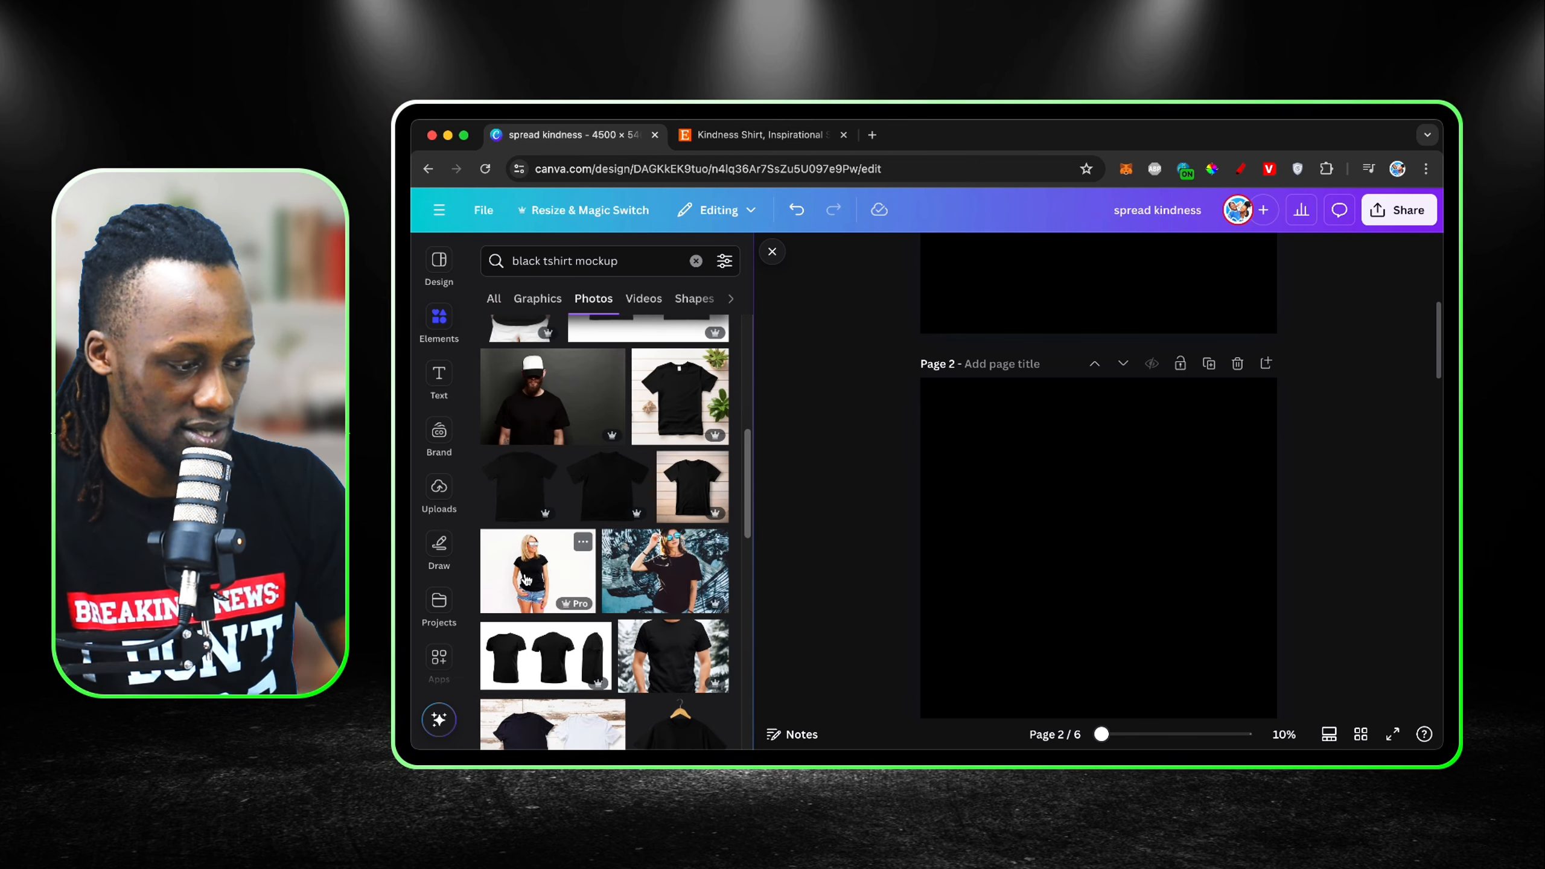
{"action": "left_click", "coordinate": [559, 570]}
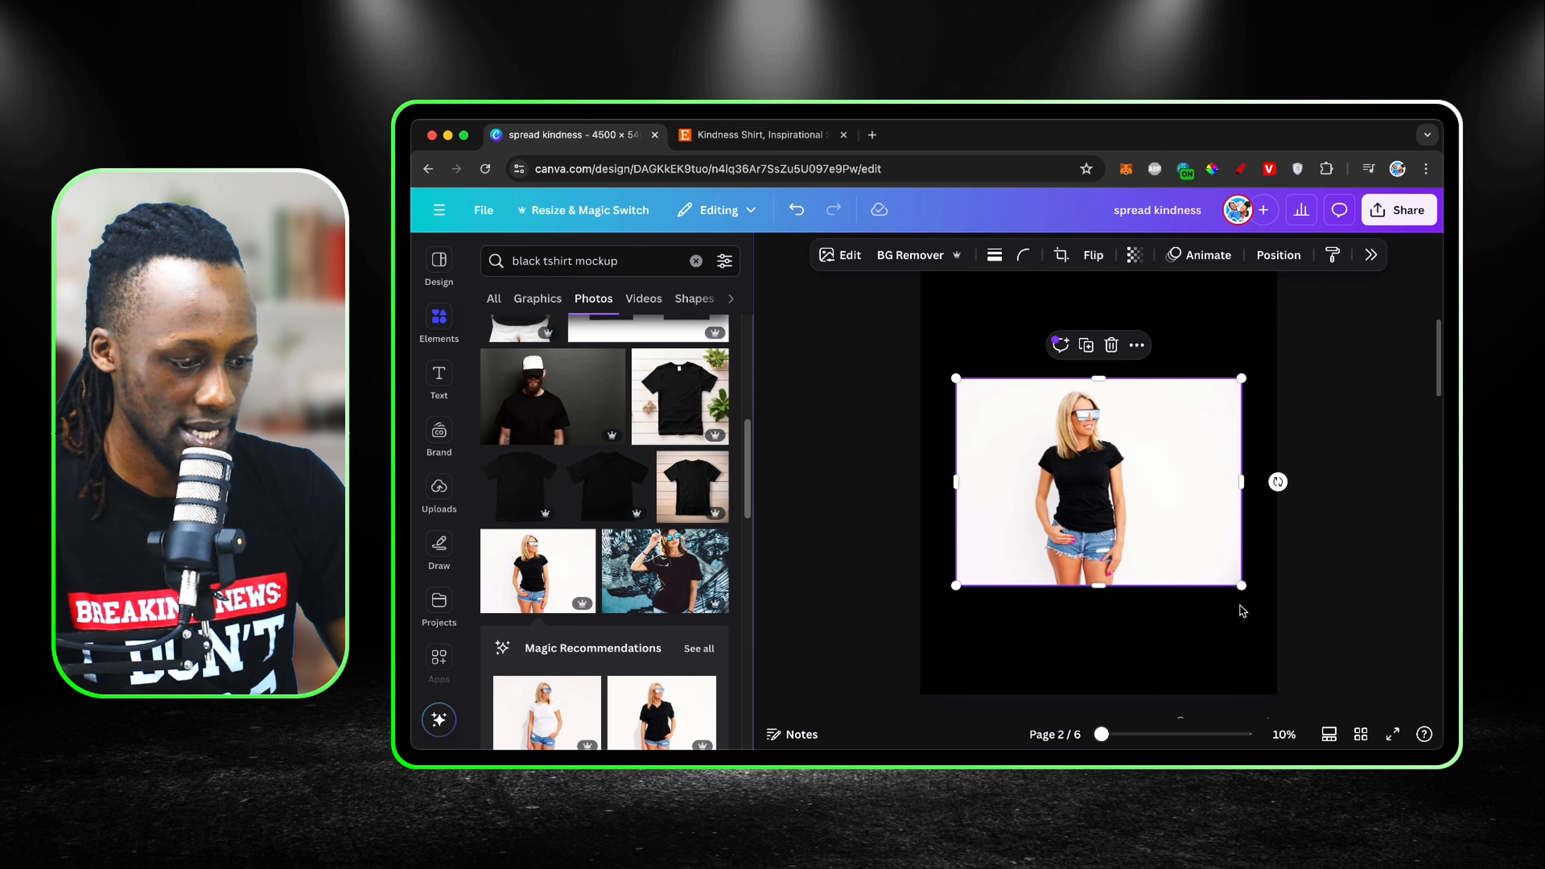
{"action": "left_click_drag", "start_coordinate": [1243, 592], "coordinate": [1372, 718]}
{"action": "scroll", "coordinate": [1054, 548], "scroll_direction": "up", "scroll_amount": 2}
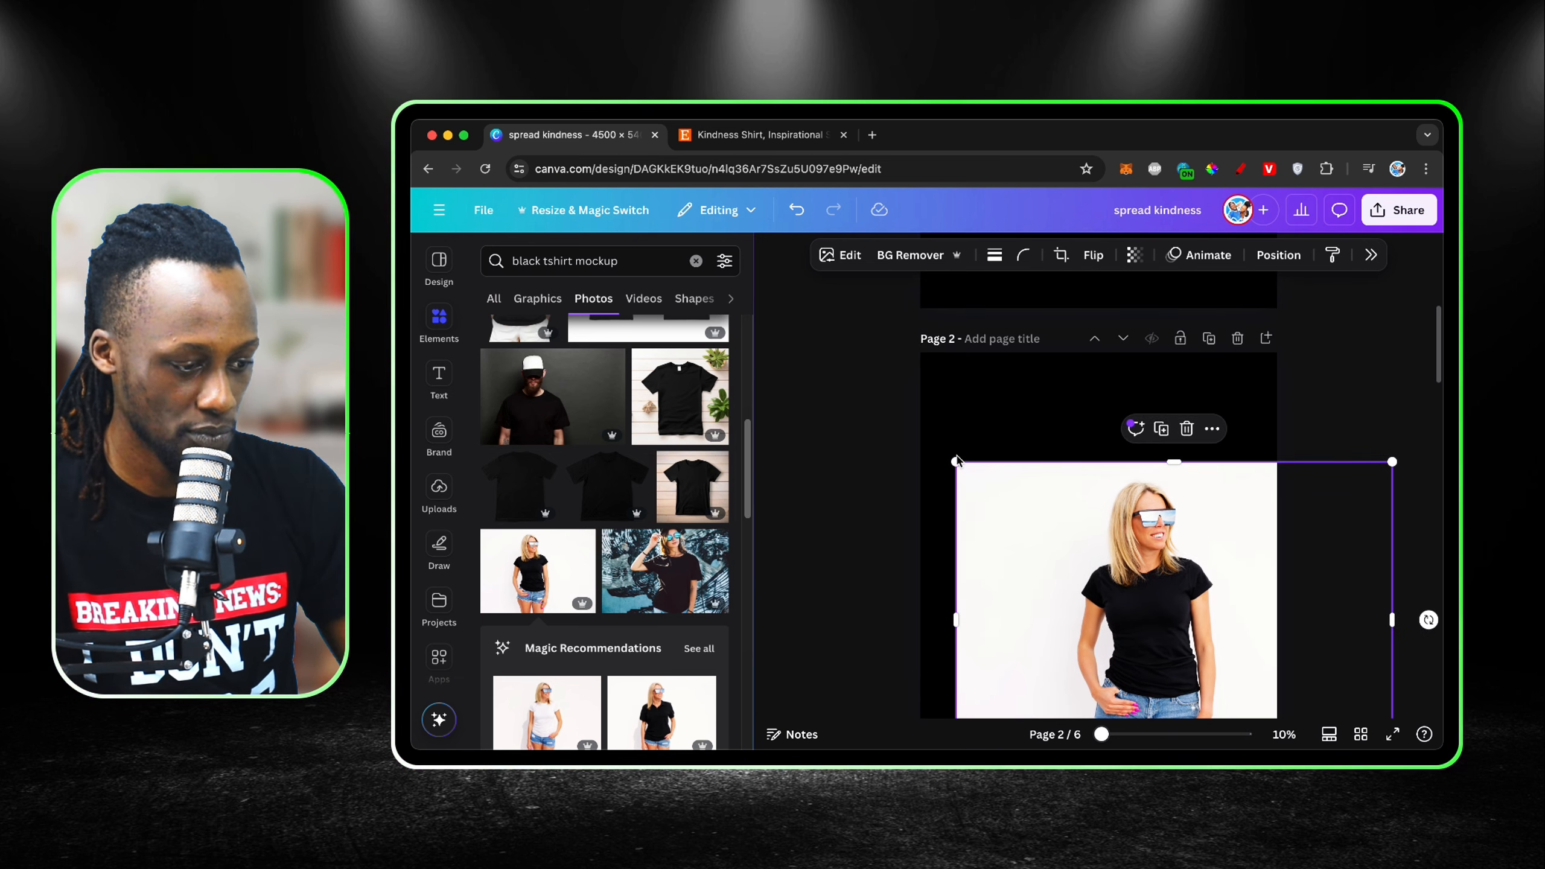
{"action": "left_click_drag", "start_coordinate": [957, 460], "coordinate": [816, 277]}
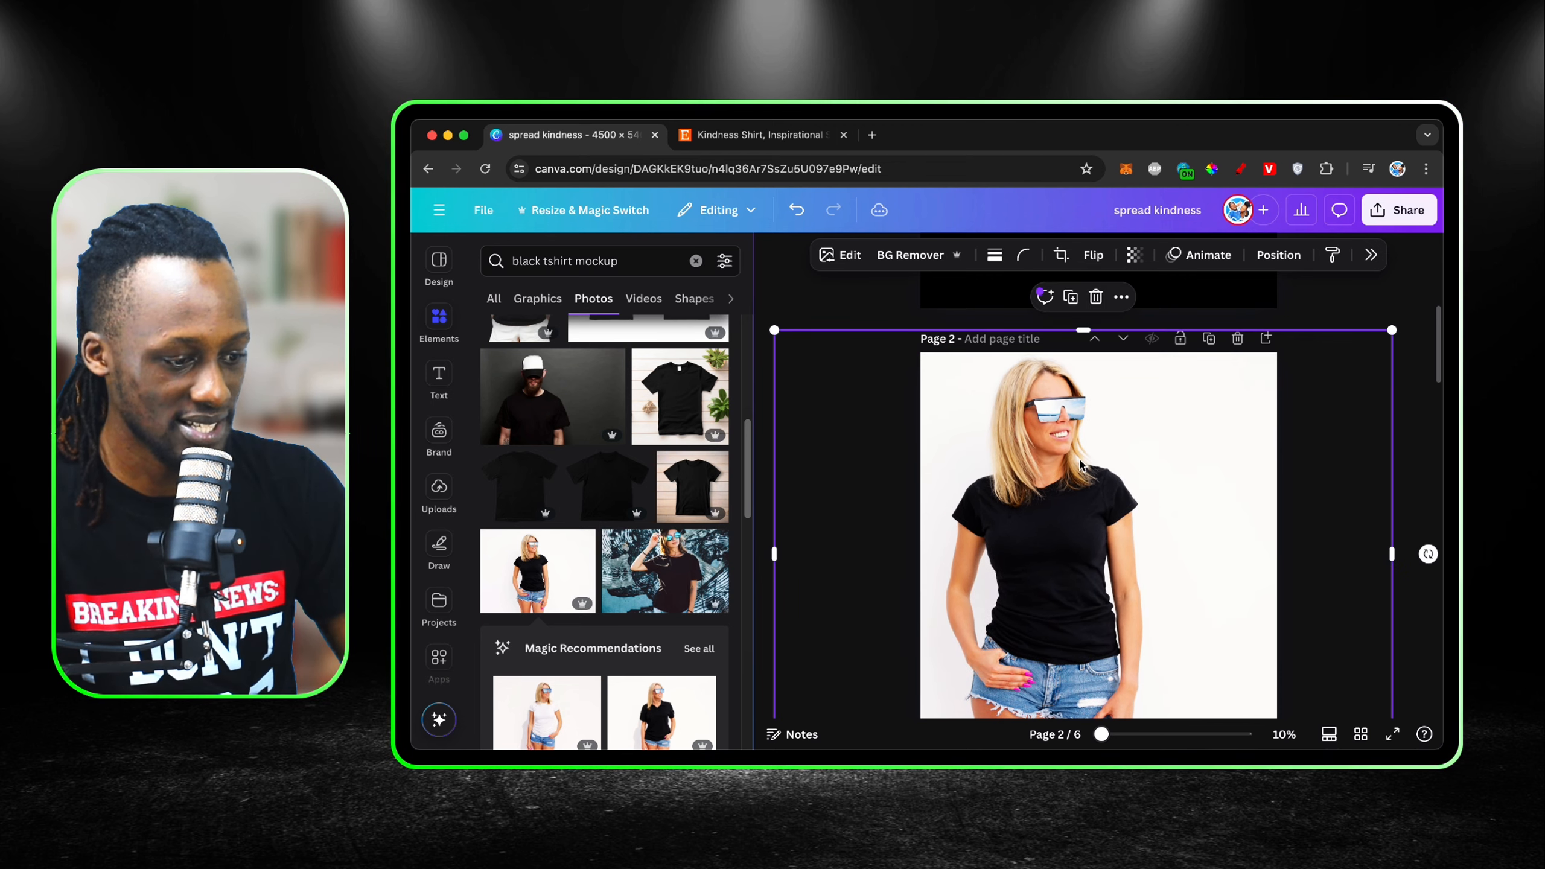
{"action": "left_click_drag", "start_coordinate": [1080, 464], "coordinate": [1126, 464]}
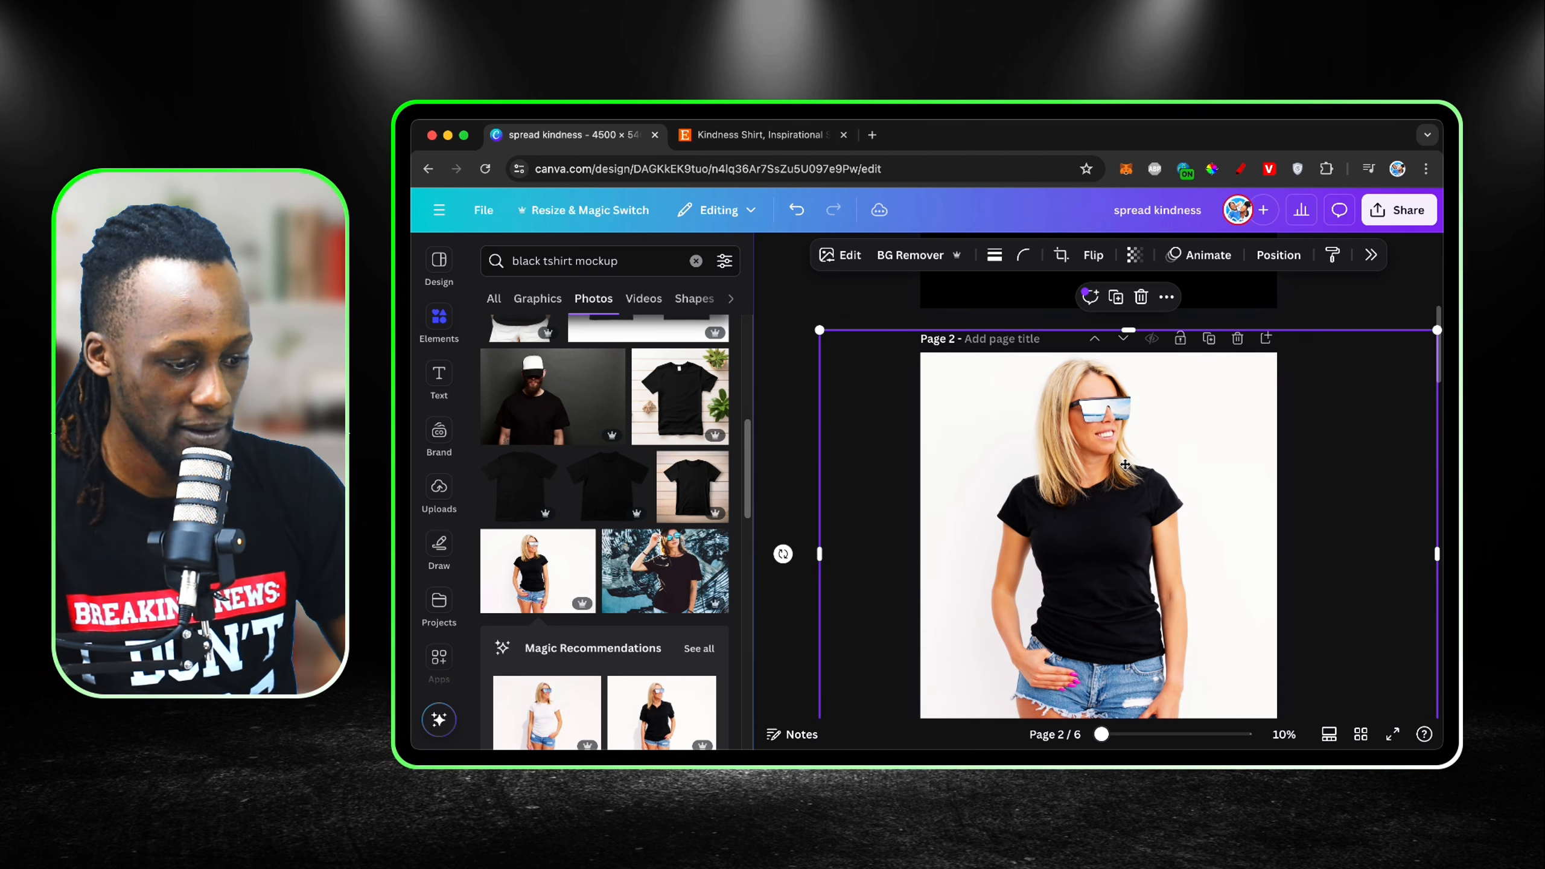
{"action": "left_click", "coordinate": [1319, 288]}
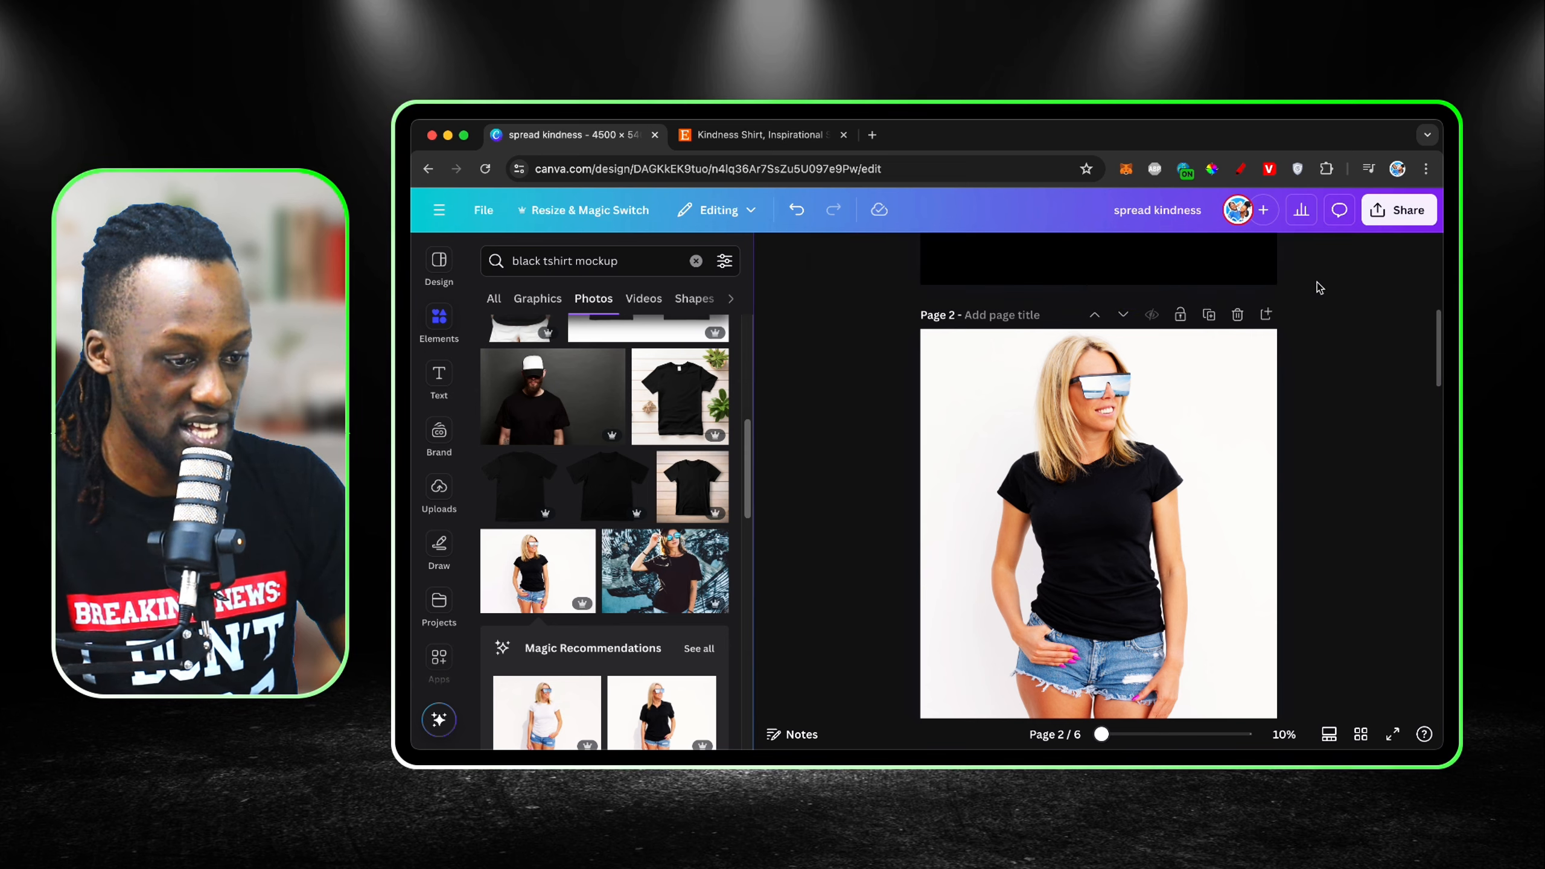
Step: Copy the grouped flower-and-text design from page 1 and paste it onto the mockup photo on page 2
{"action": "scroll", "coordinate": [1319, 288], "scroll_direction": "up", "scroll_amount": 6}
{"action": "left_click_drag", "start_coordinate": [1273, 336], "coordinate": [824, 596]}
{"action": "left_click", "coordinate": [1165, 550]}
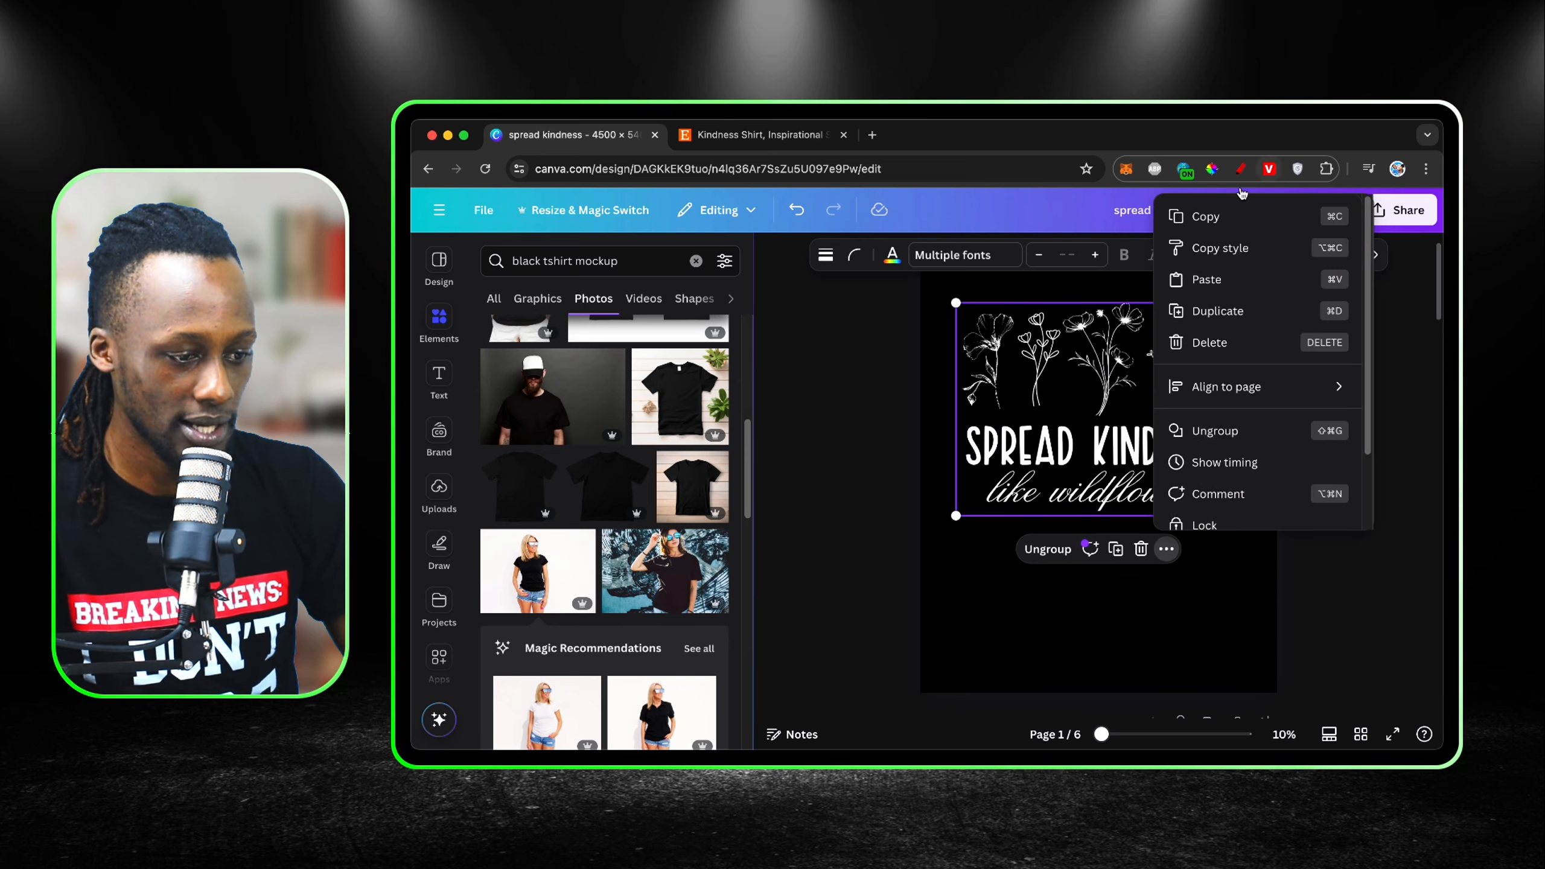
{"action": "left_click", "coordinate": [1217, 227]}
{"action": "scroll", "coordinate": [1219, 464], "scroll_direction": "down", "scroll_amount": 6}
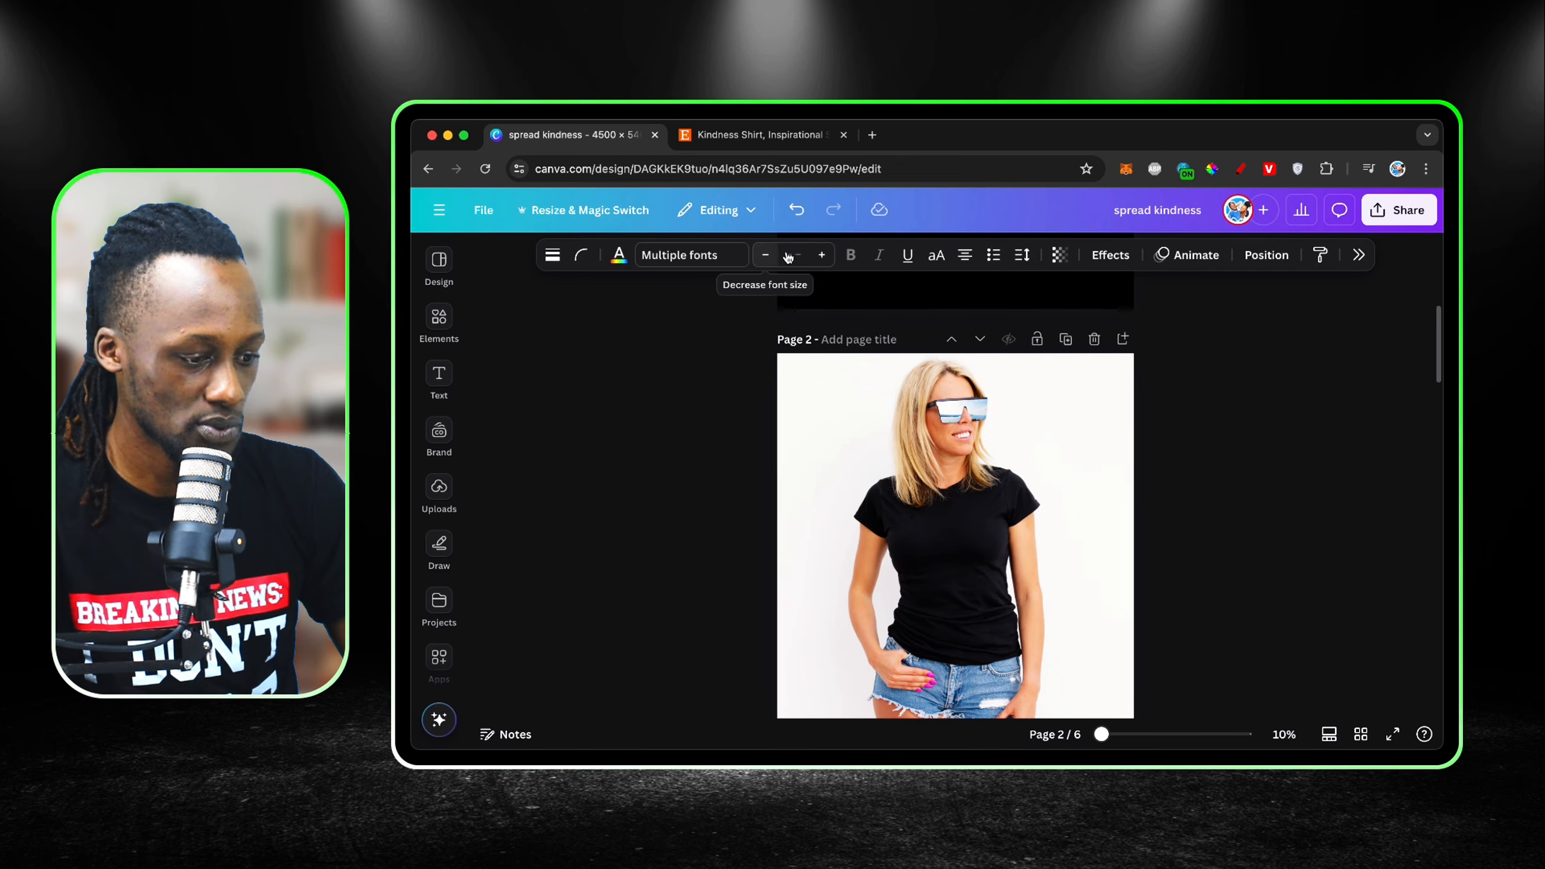
{"action": "scroll", "coordinate": [967, 524], "scroll_direction": "down", "scroll_amount": 2}
{"action": "left_click", "coordinate": [968, 527]}
{"action": "key", "text": "ctrl+v"}
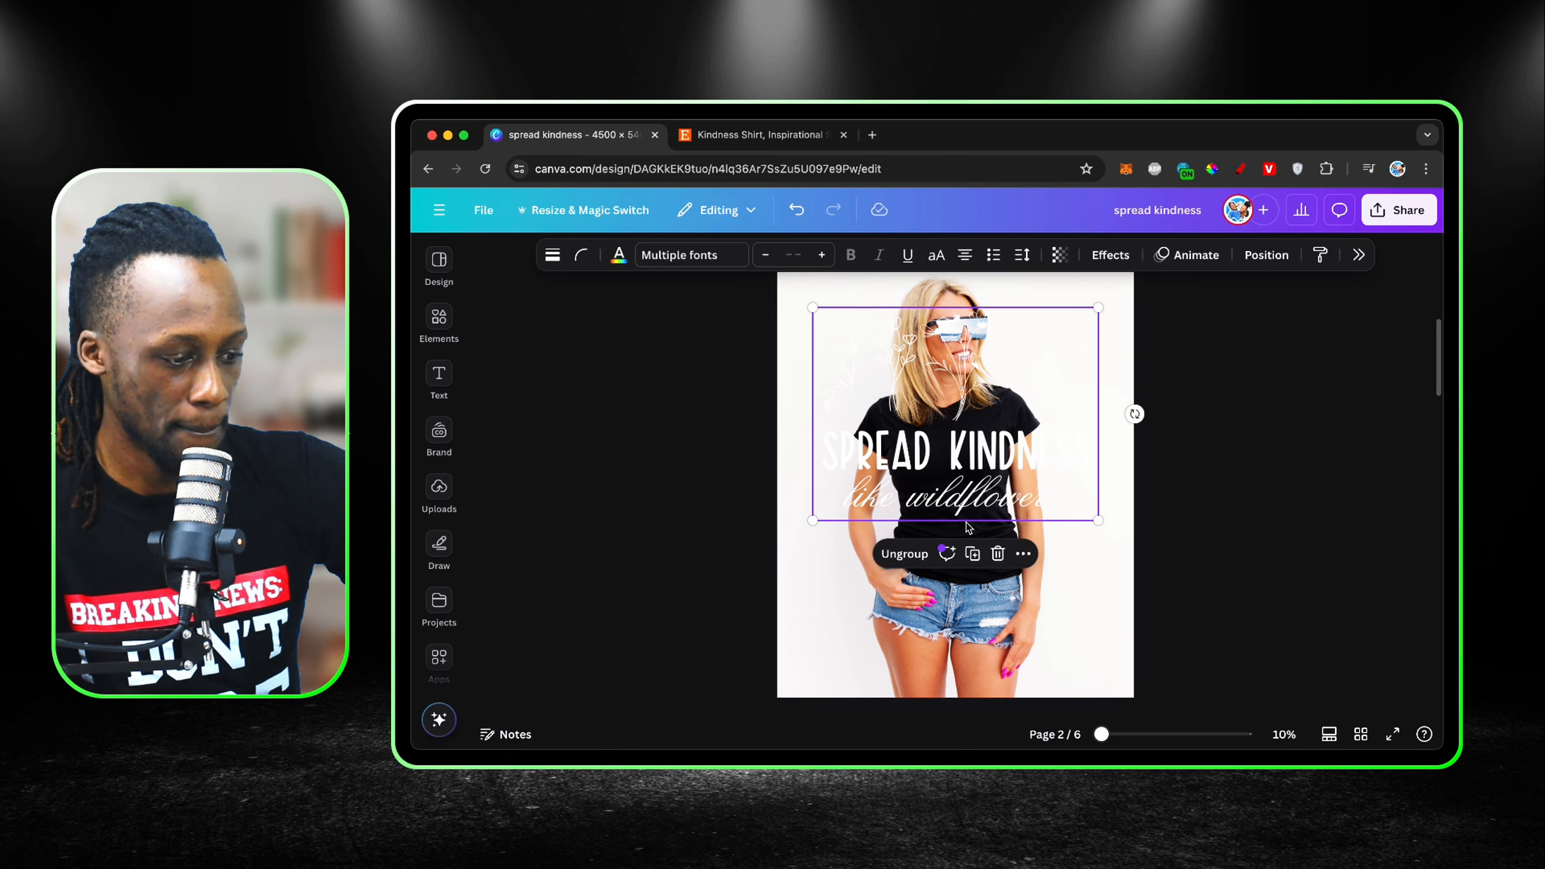
Step: Shrink the pasted design and position it on the chest of the woman's black T-shirt
{"action": "left_click_drag", "start_coordinate": [1093, 518], "coordinate": [957, 419]}
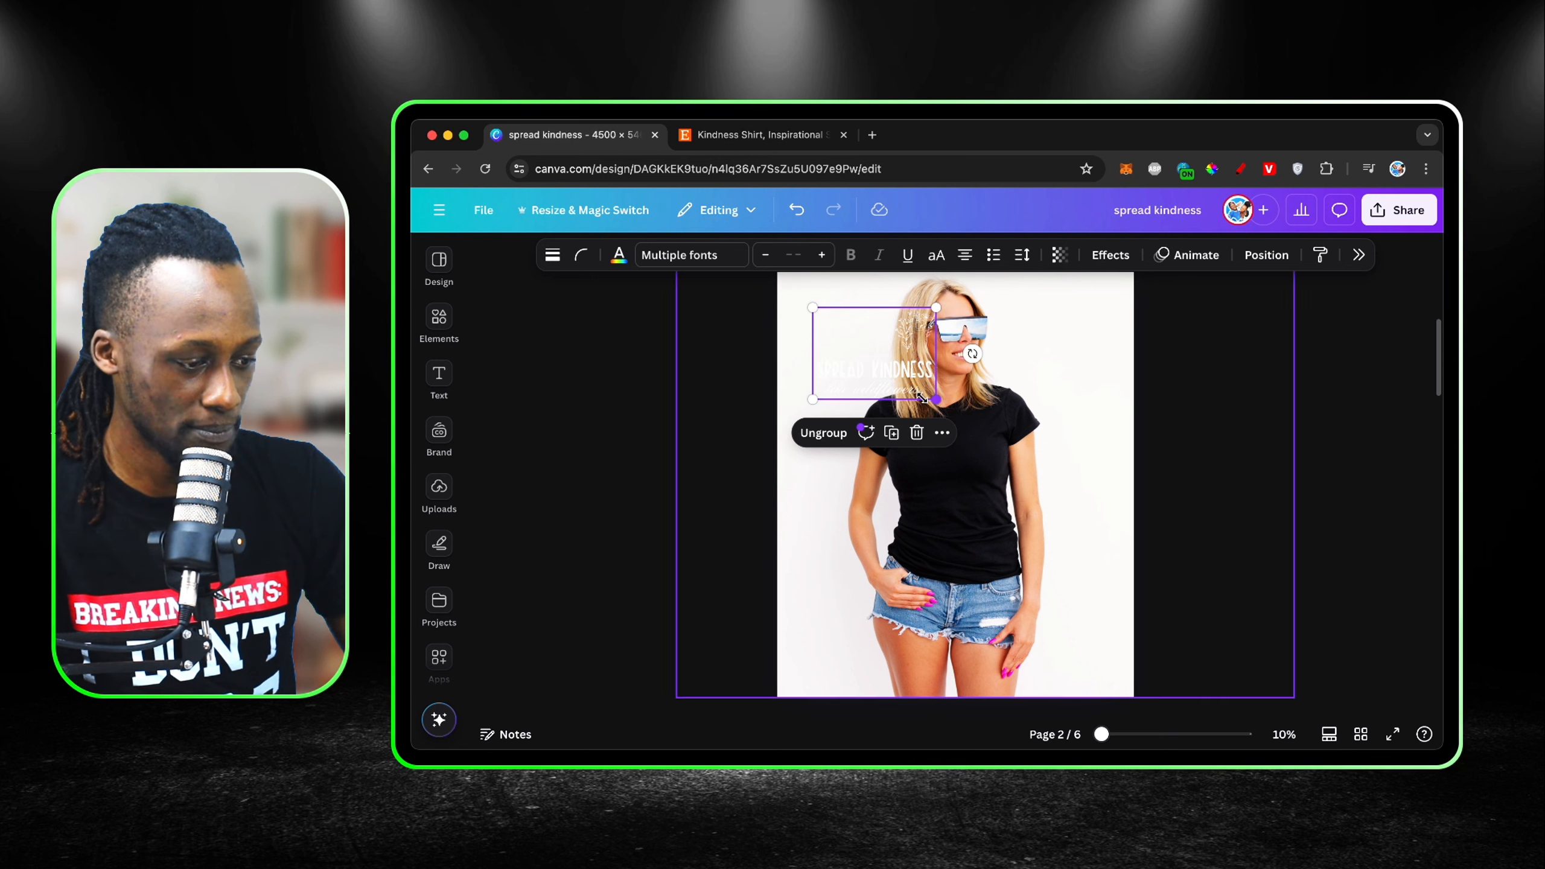
{"action": "left_click_drag", "start_coordinate": [881, 362], "coordinate": [949, 461]}
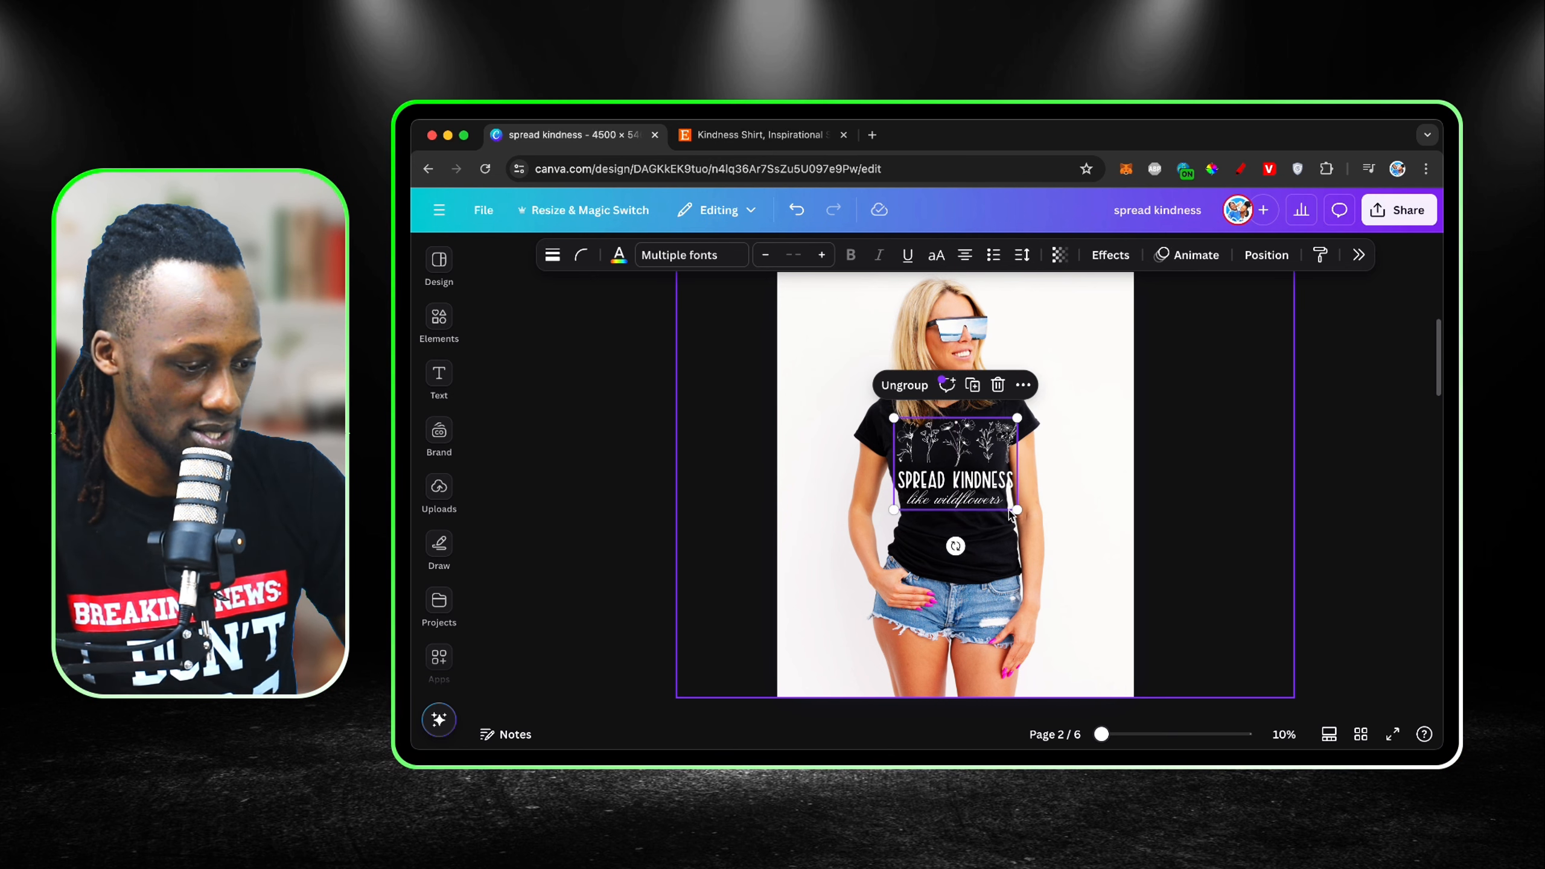
{"action": "left_click_drag", "start_coordinate": [1012, 509], "coordinate": [968, 478]}
{"action": "scroll", "coordinate": [969, 478], "scroll_direction": "up", "scroll_amount": 3}
{"action": "right_click", "coordinate": [968, 478]}
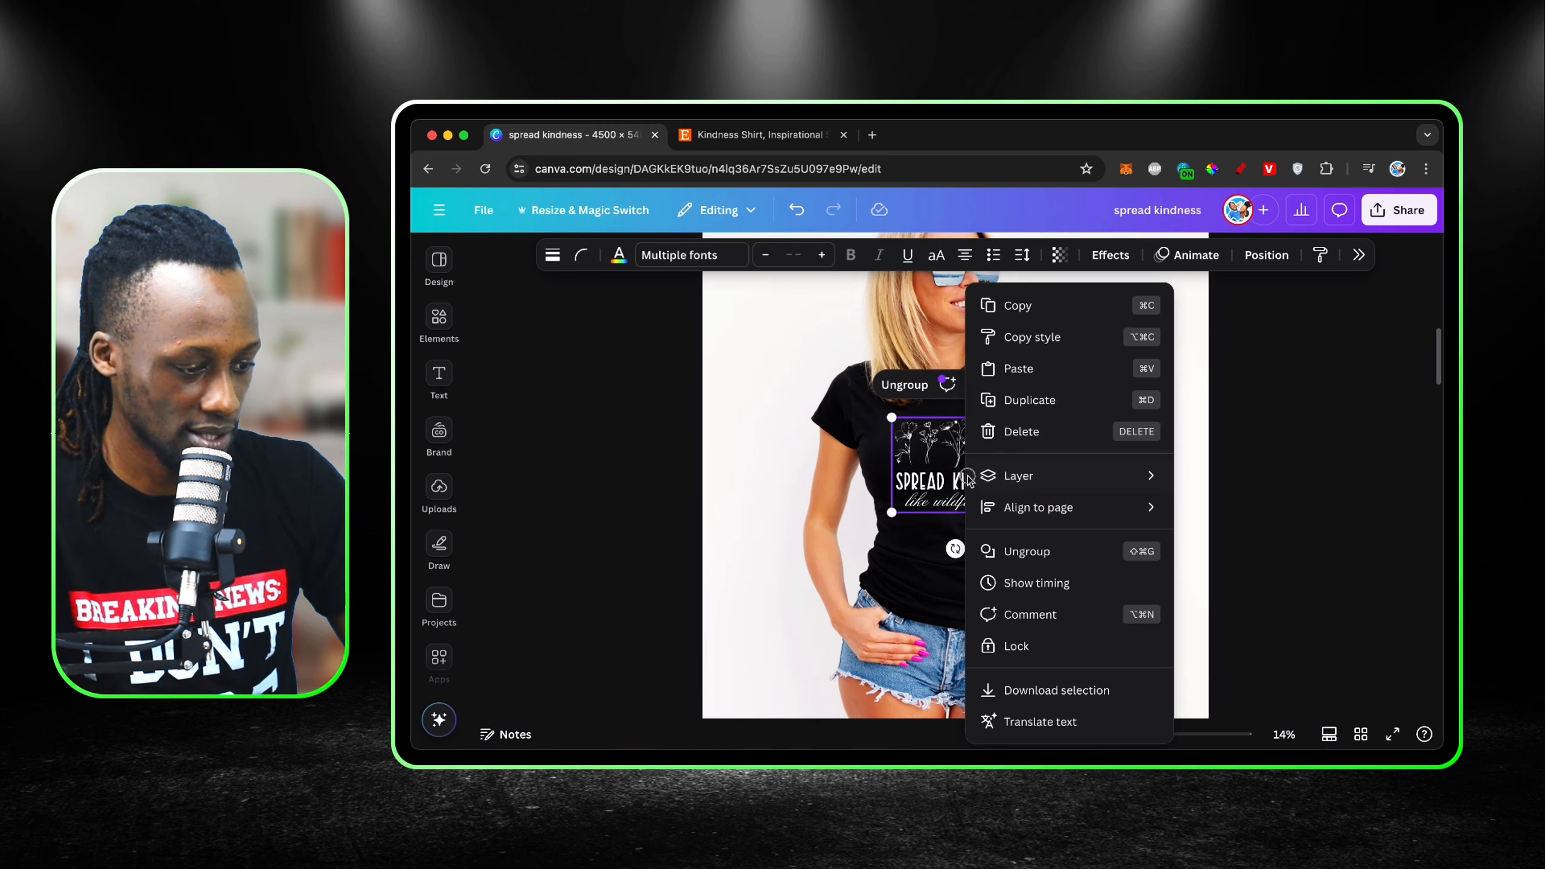
{"action": "scroll", "coordinate": [1007, 468], "scroll_direction": "up", "scroll_amount": 3}
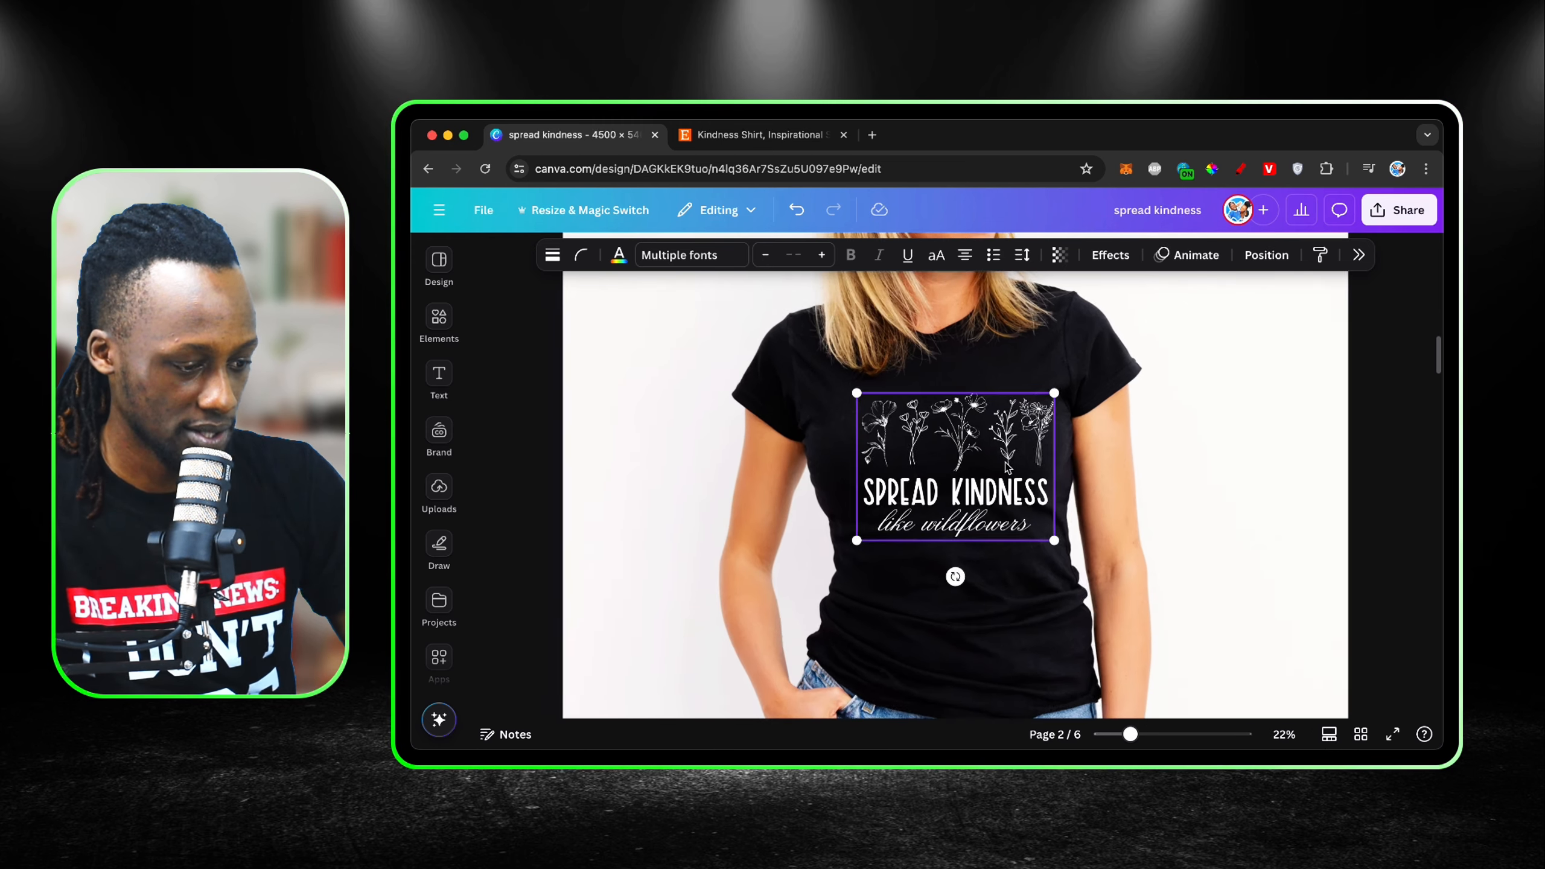
Step: Tilt the design slightly counterclockwise to follow the shirt's angle, and fine-tune its size and position on the chest
{"action": "scroll", "coordinate": [1007, 468], "scroll_direction": "up", "scroll_amount": 2}
{"action": "left_click_drag", "start_coordinate": [944, 608], "coordinate": [946, 620]}
{"action": "left_click_drag", "start_coordinate": [1092, 566], "coordinate": [1097, 569]}
{"action": "left_click_drag", "start_coordinate": [966, 510], "coordinate": [952, 506]}
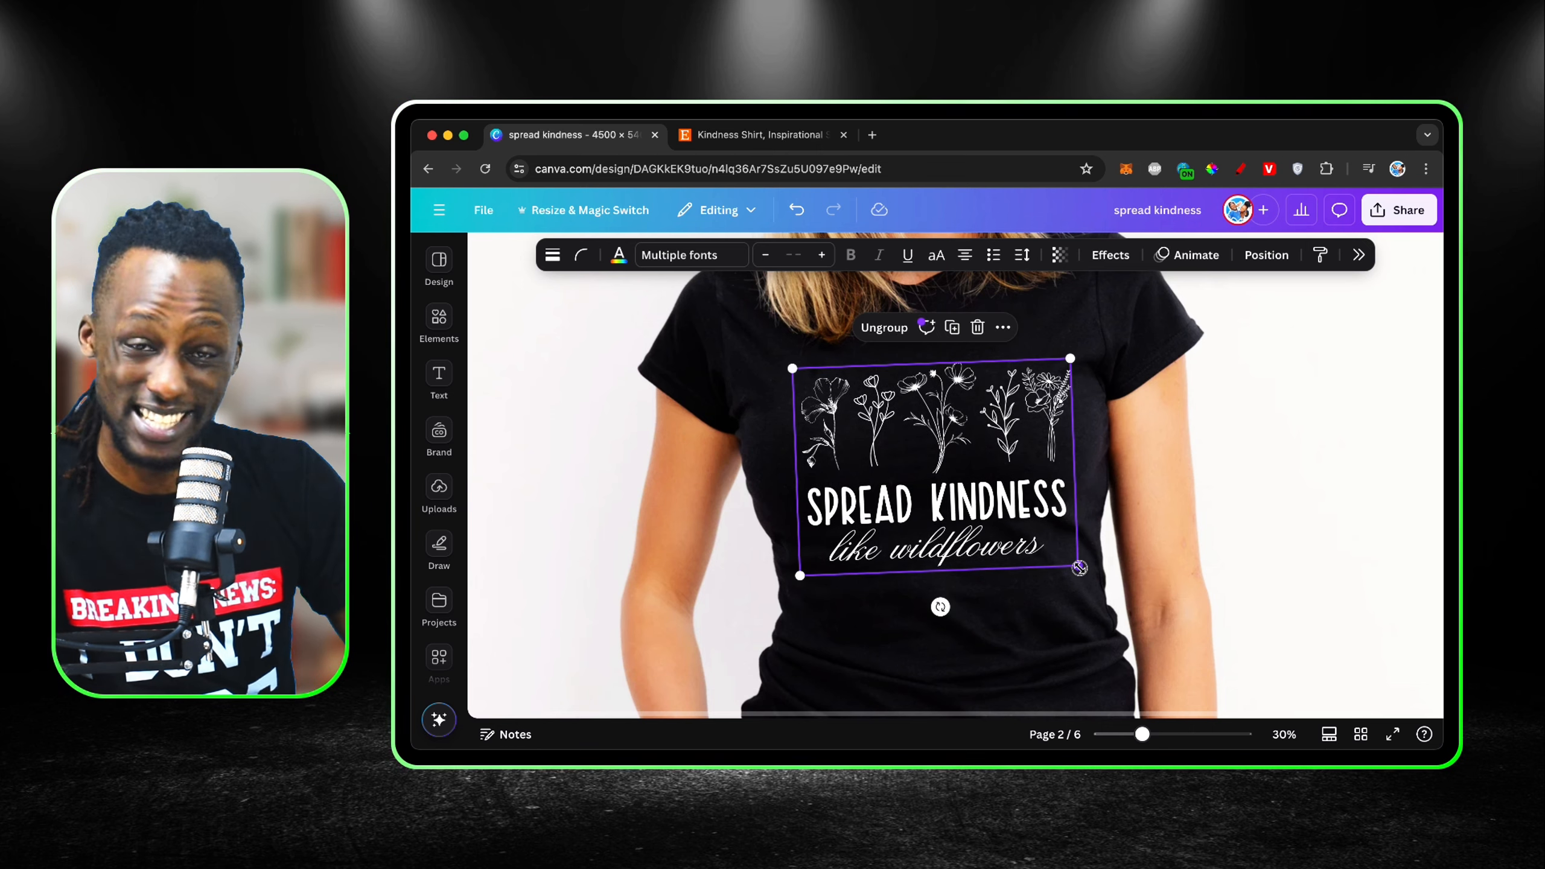
{"action": "left_click_drag", "start_coordinate": [1080, 569], "coordinate": [1086, 573]}
{"action": "left_click_drag", "start_coordinate": [1020, 509], "coordinate": [1024, 500]}
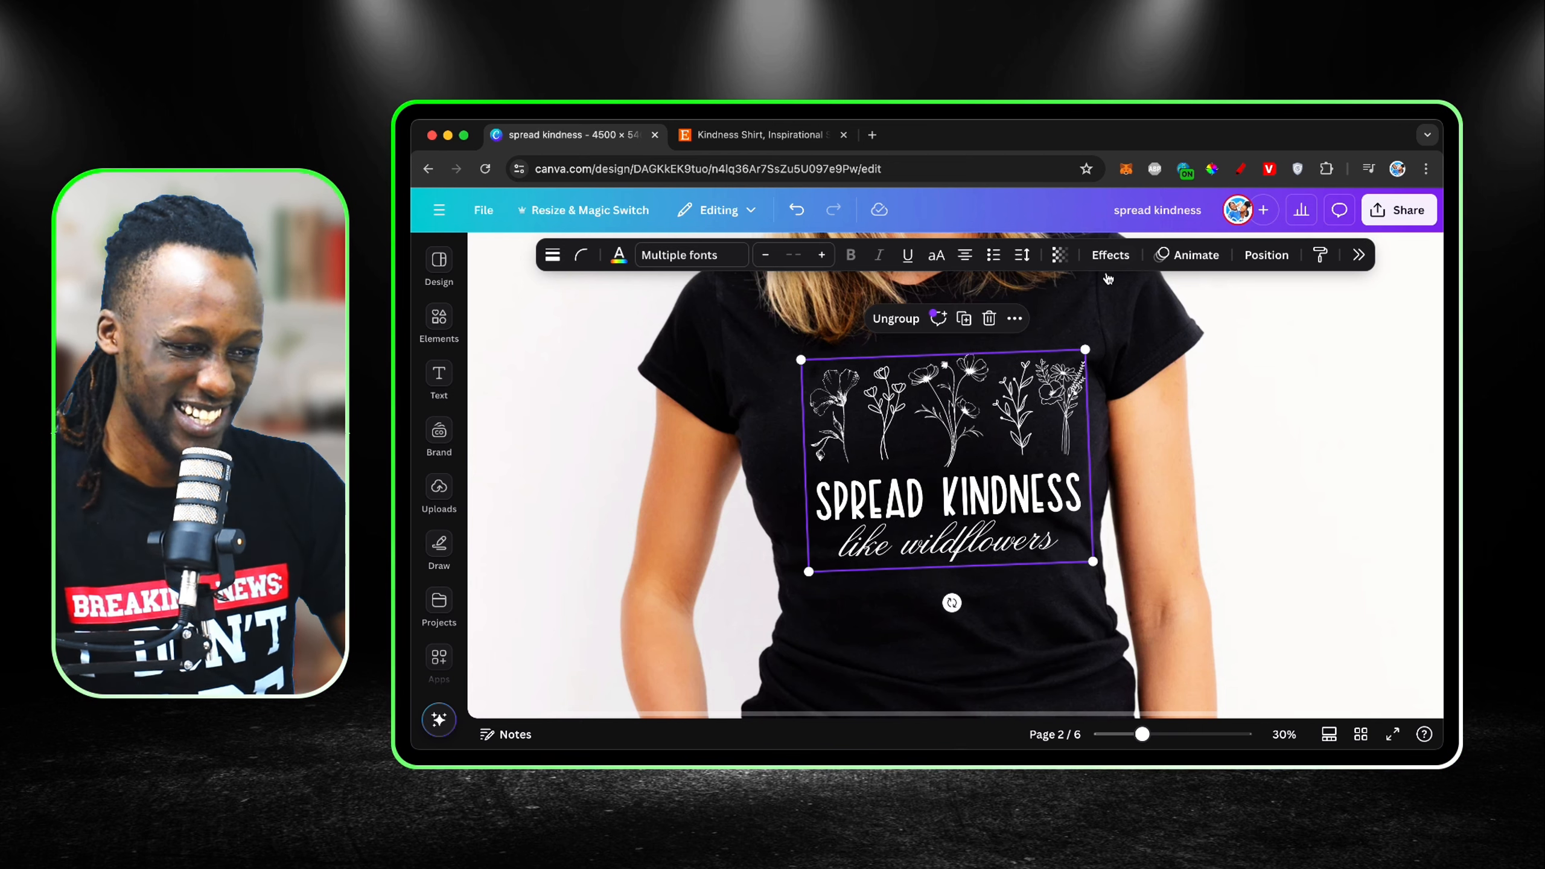
Step: Set the design's transparency to 84 so it blends into the shirt fabric, and check the finished mockup
{"action": "left_click", "coordinate": [1060, 255]}
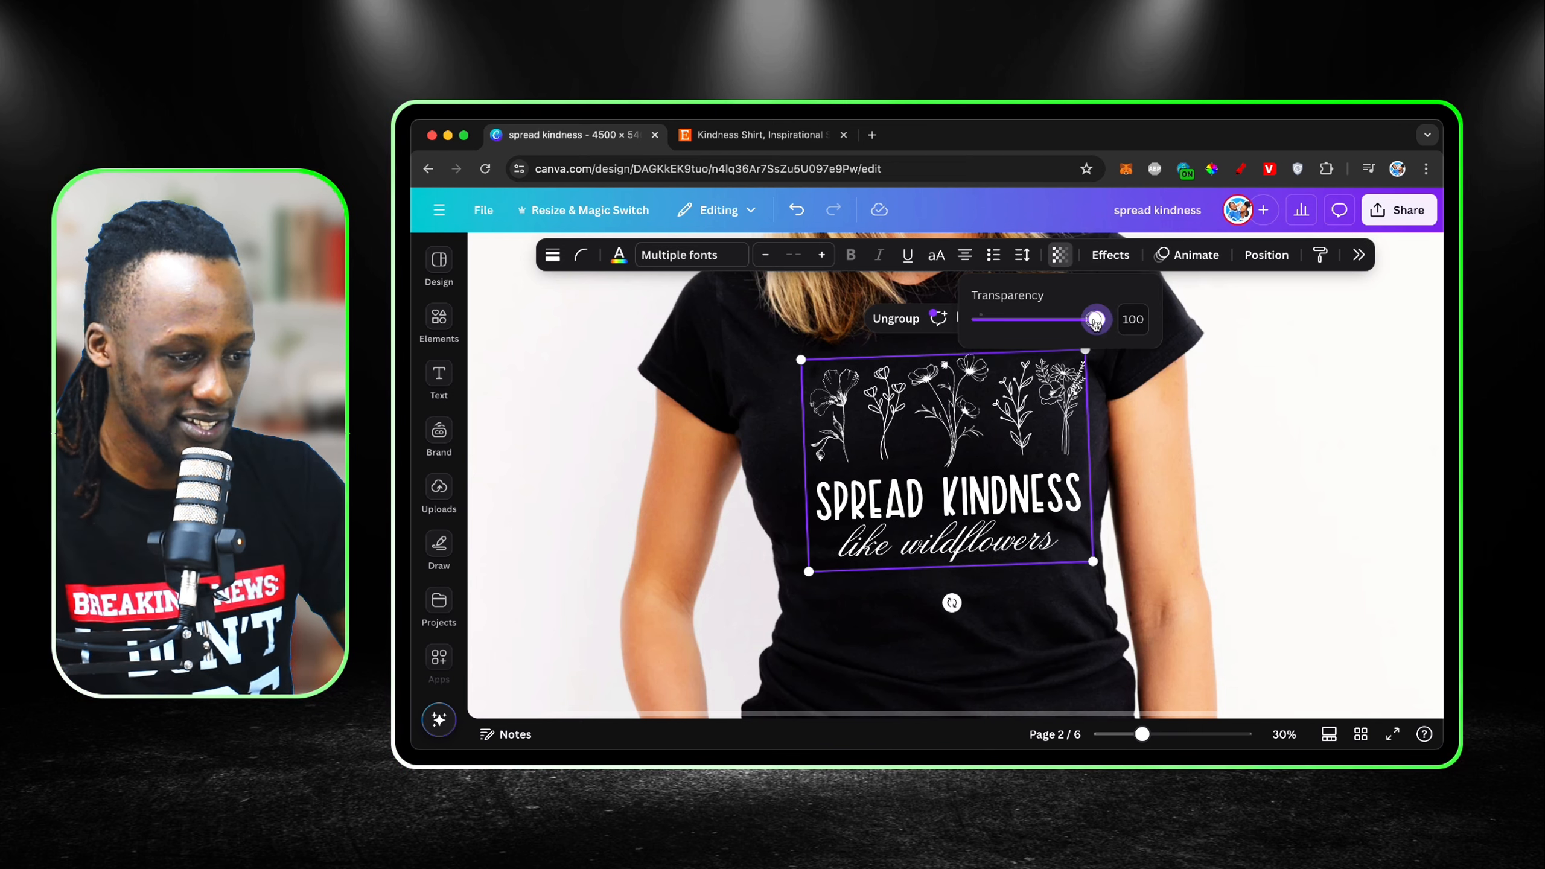
{"action": "left_click_drag", "start_coordinate": [1095, 321], "coordinate": [1077, 324]}
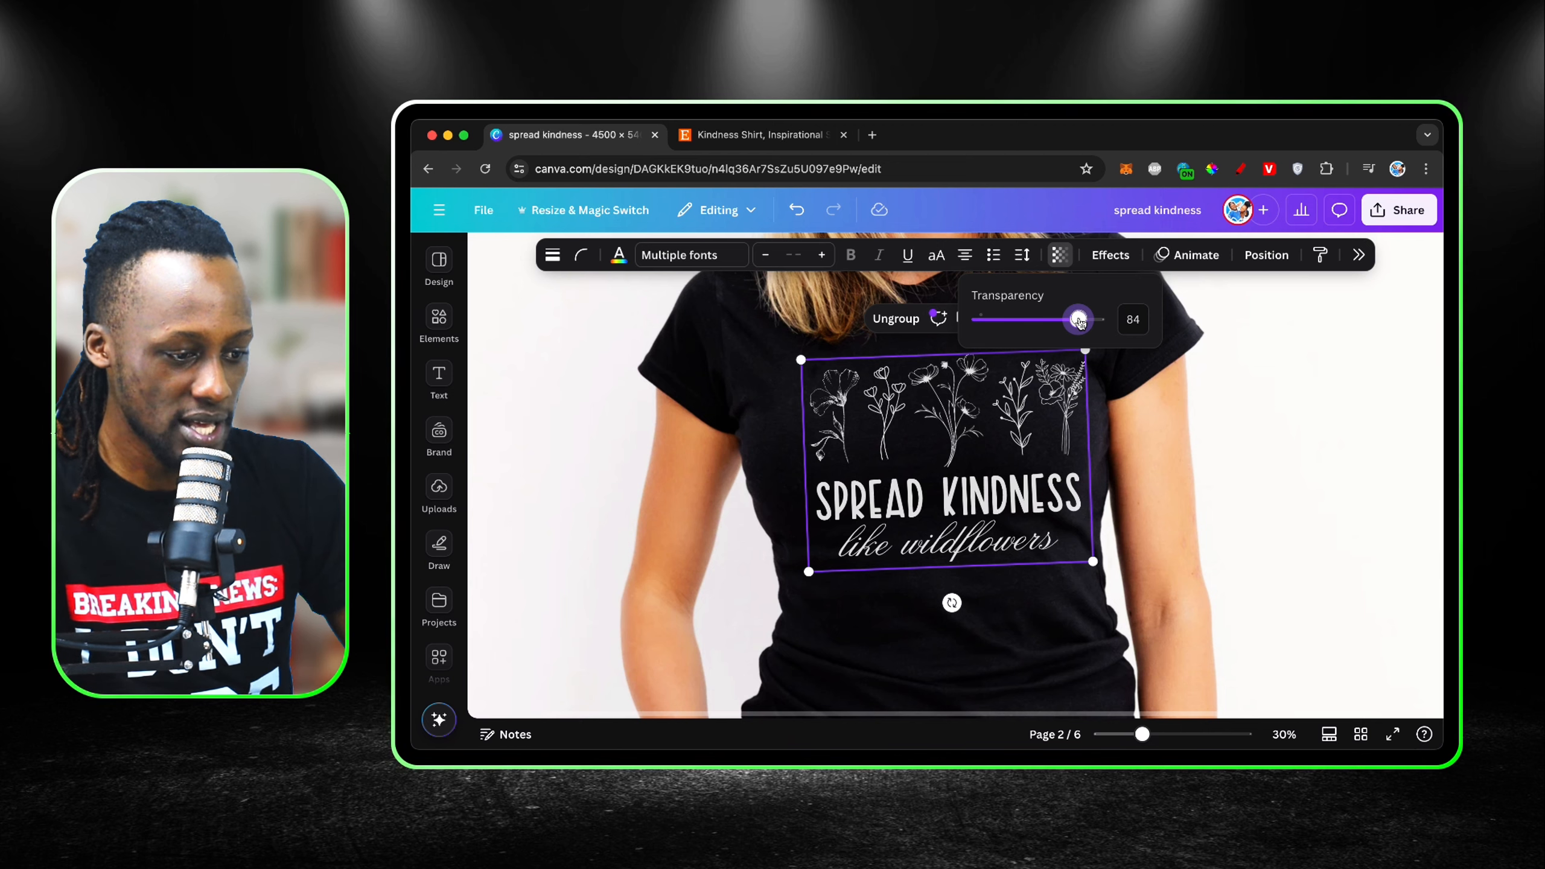
{"action": "left_click", "coordinate": [1116, 510]}
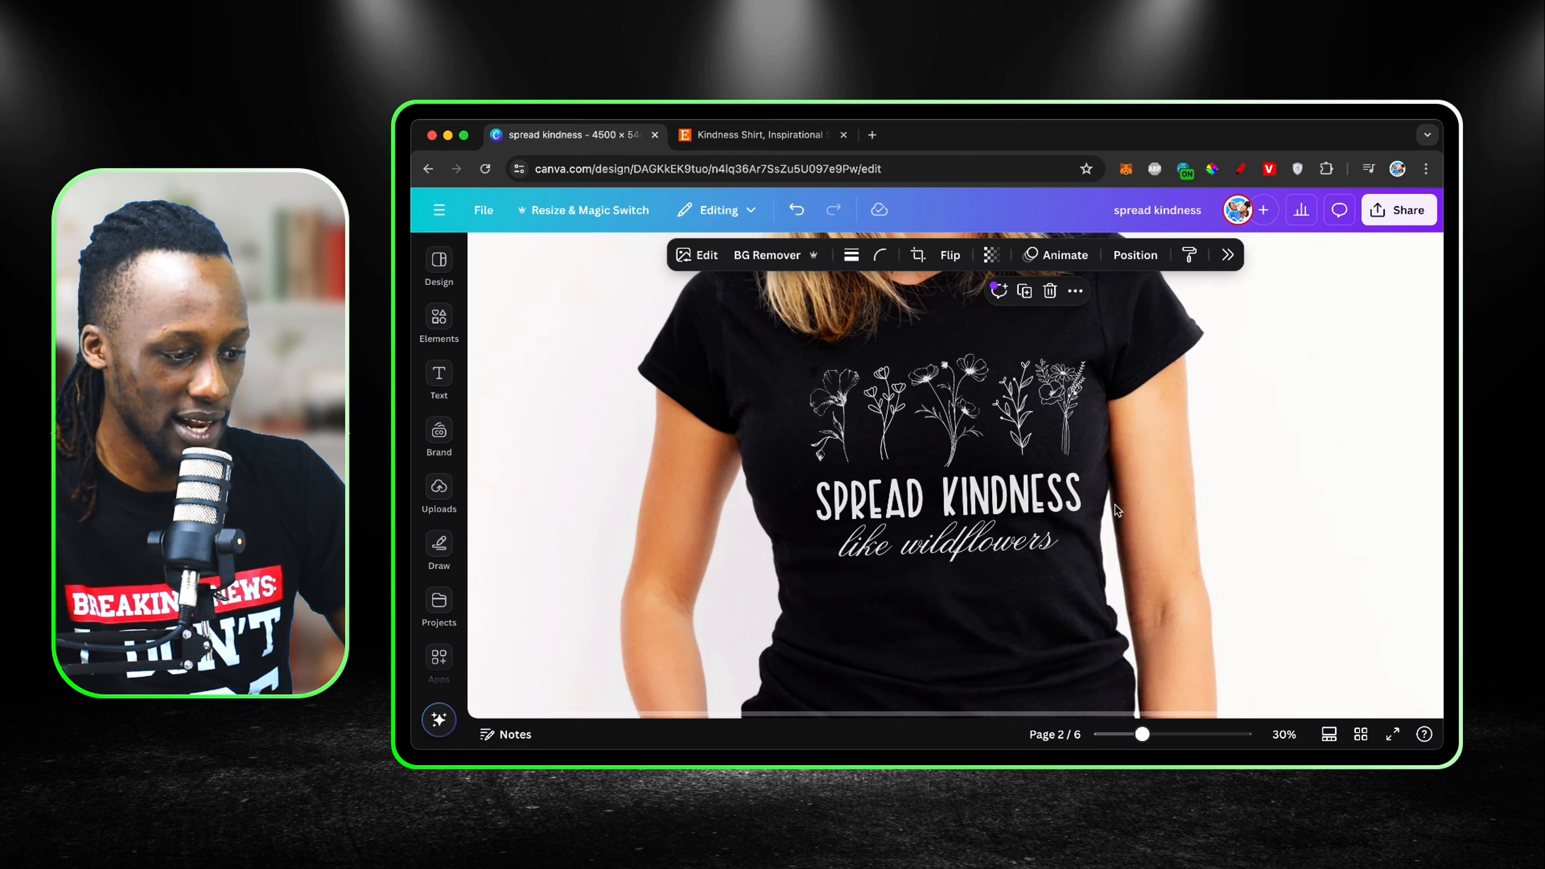
{"action": "scroll", "coordinate": [1117, 510], "scroll_direction": "down", "scroll_amount": 5}
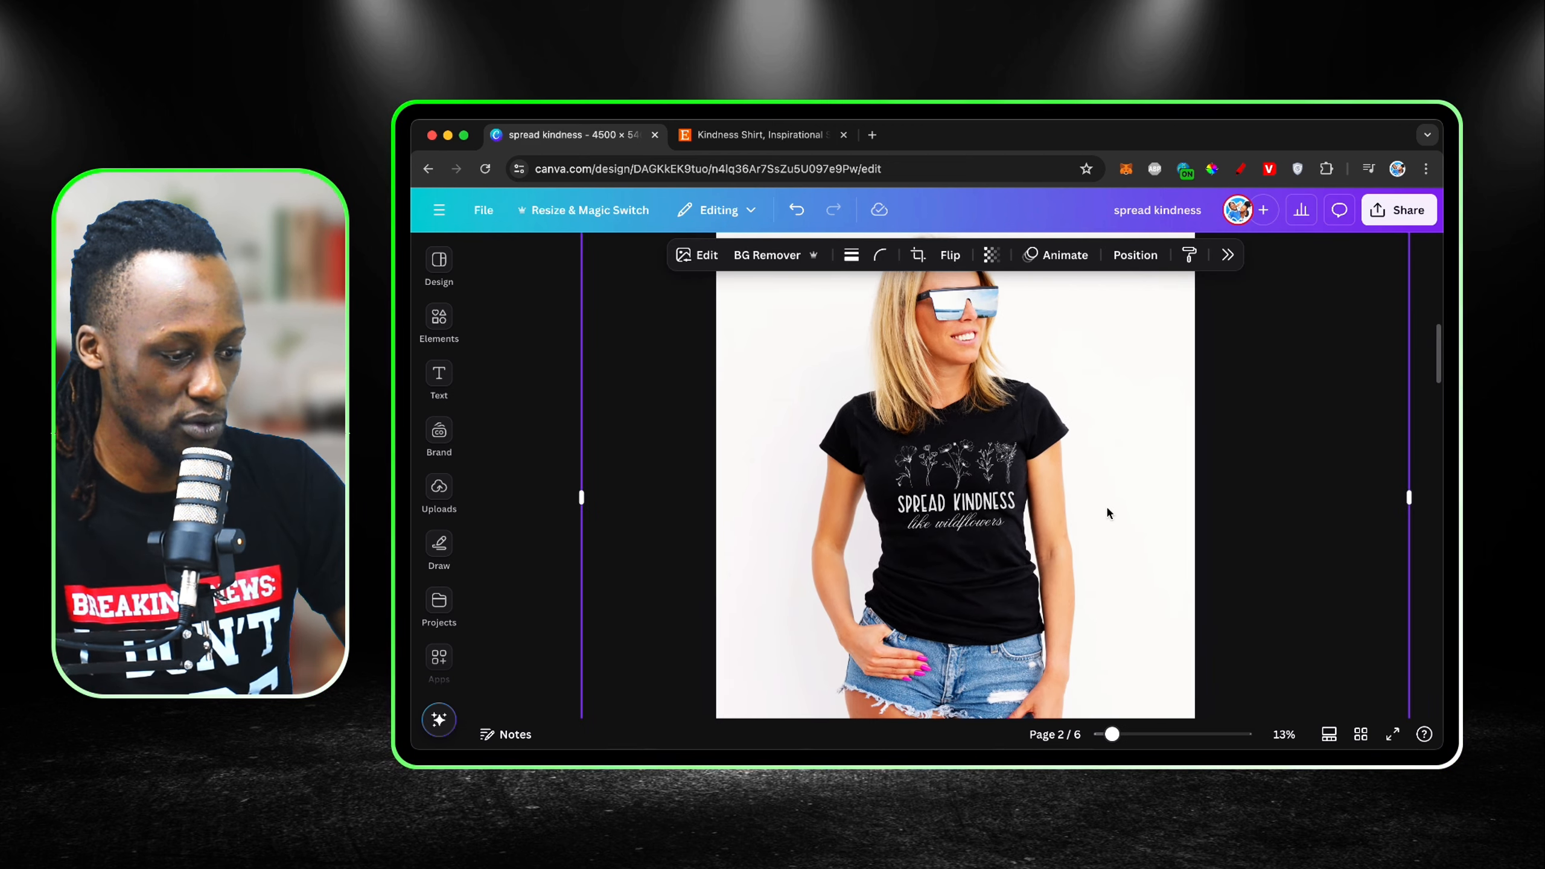
{"action": "scroll", "coordinate": [1107, 511], "scroll_direction": "up", "scroll_amount": 5}
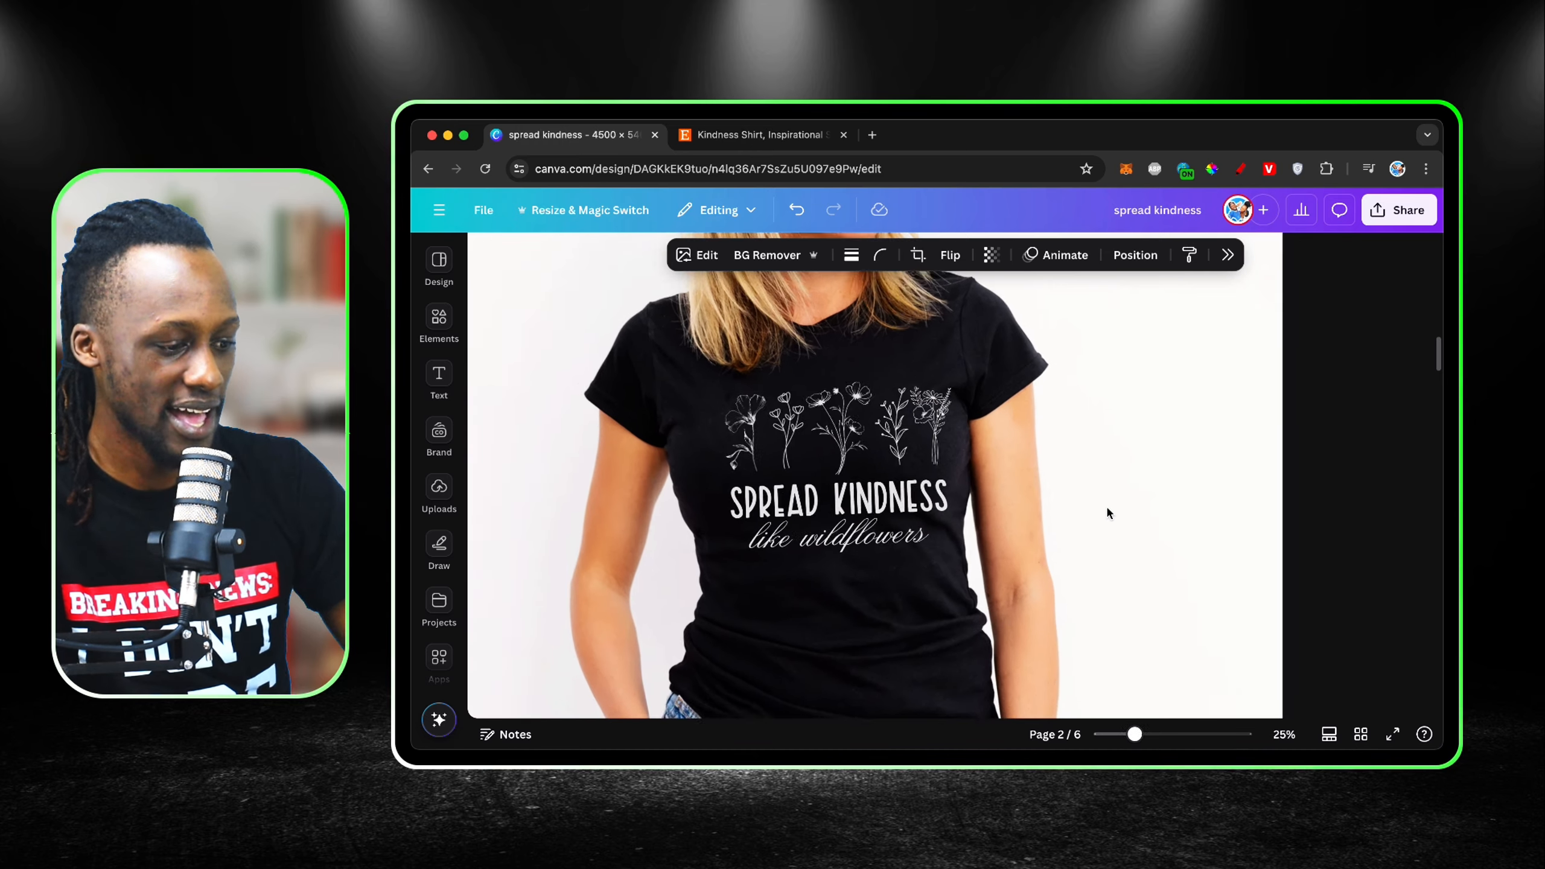
Step: Compare the finished page 2 mockup with the original shirt photo in the Etsy listing
{"action": "scroll", "coordinate": [815, 478], "scroll_direction": "up", "scroll_amount": 2}
{"action": "scroll", "coordinate": [922, 538], "scroll_direction": "down", "scroll_amount": 5}
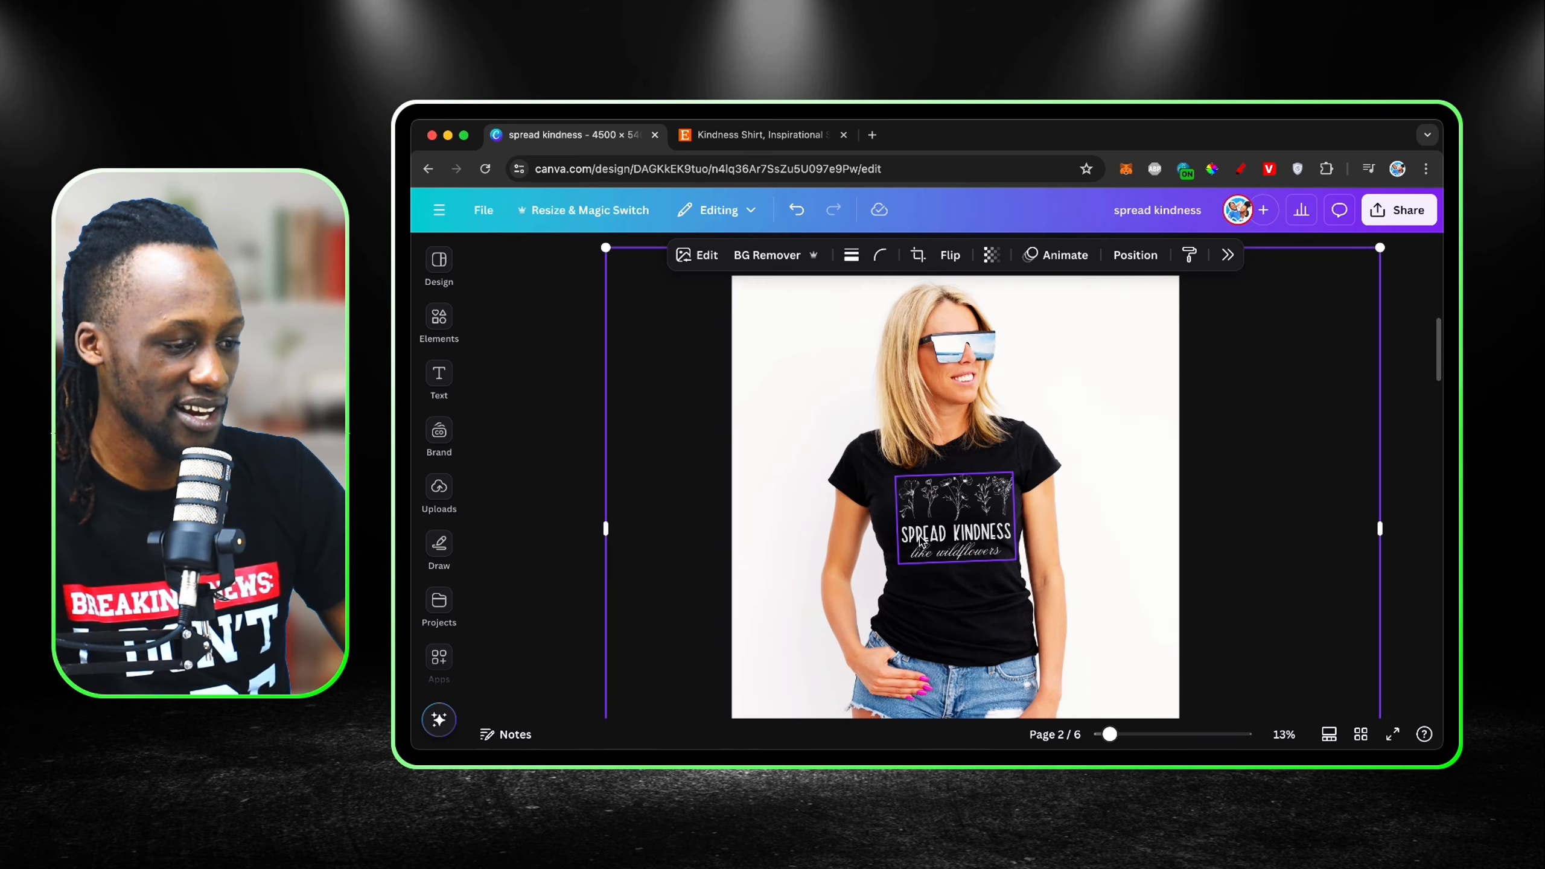
{"action": "left_click", "coordinate": [757, 135]}
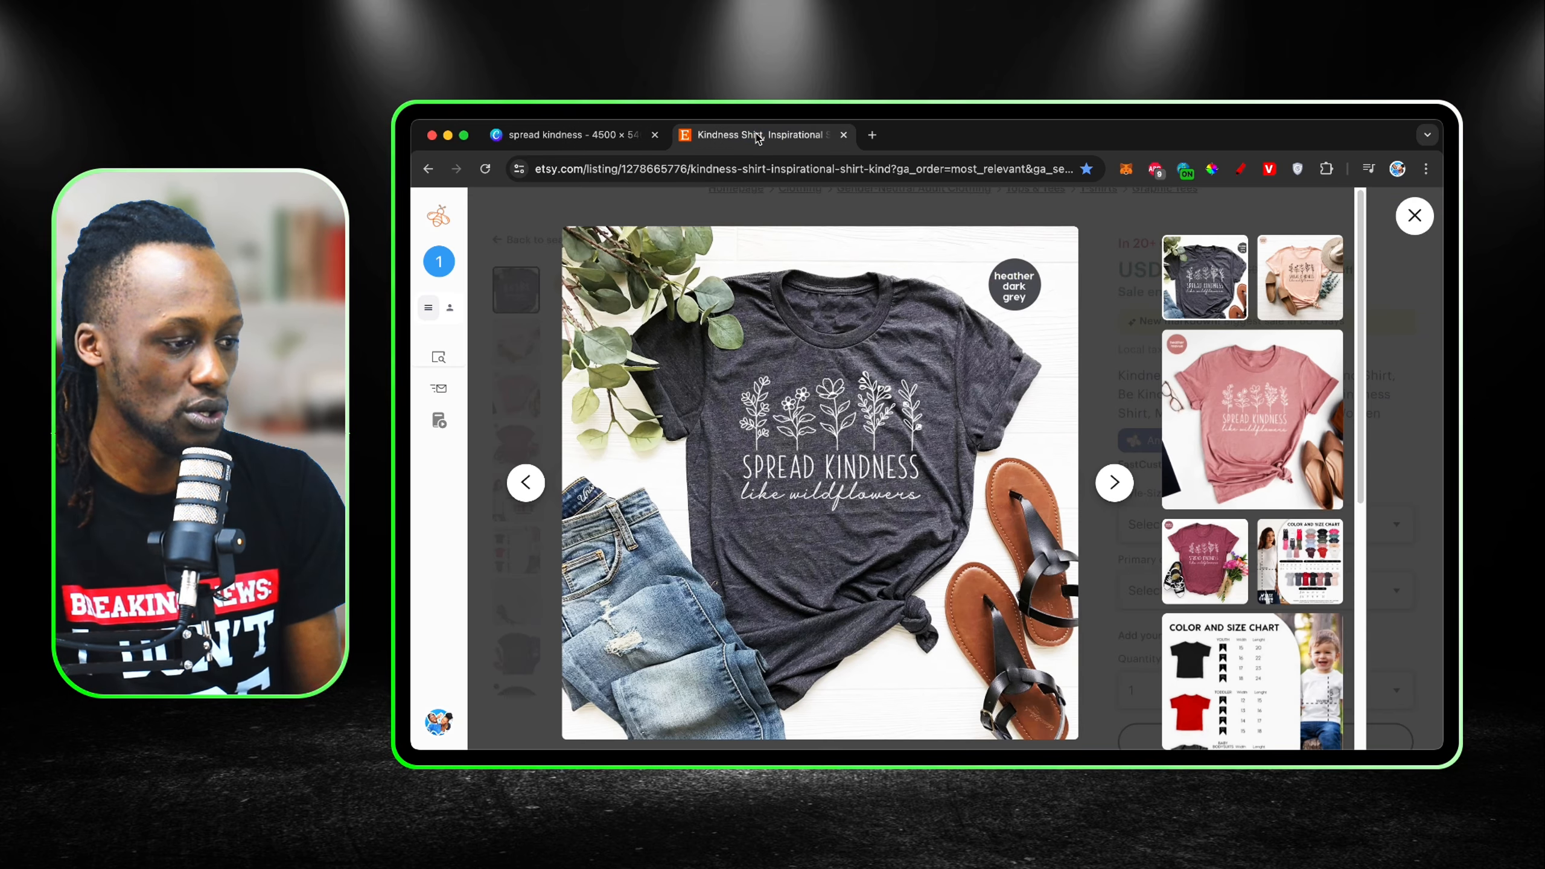
{"action": "left_click", "coordinate": [608, 135]}
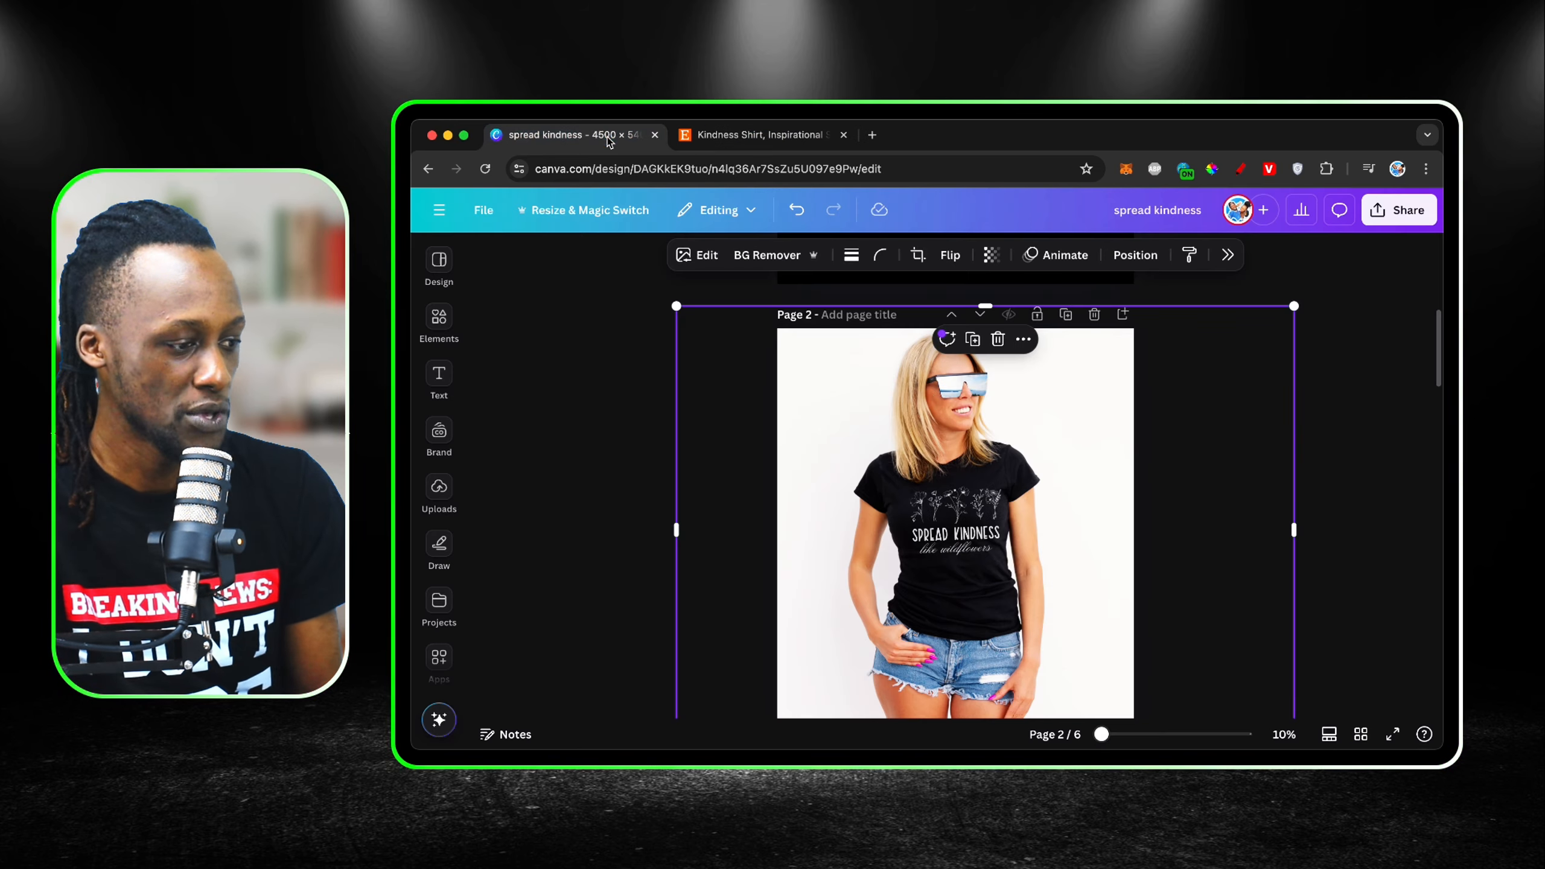
Step: Add a blank page after page 2 and insert the flat-lay black T-shirt photo with green plants from the mockup results
{"action": "left_click", "coordinate": [1124, 314]}
{"action": "left_click", "coordinate": [450, 307]}
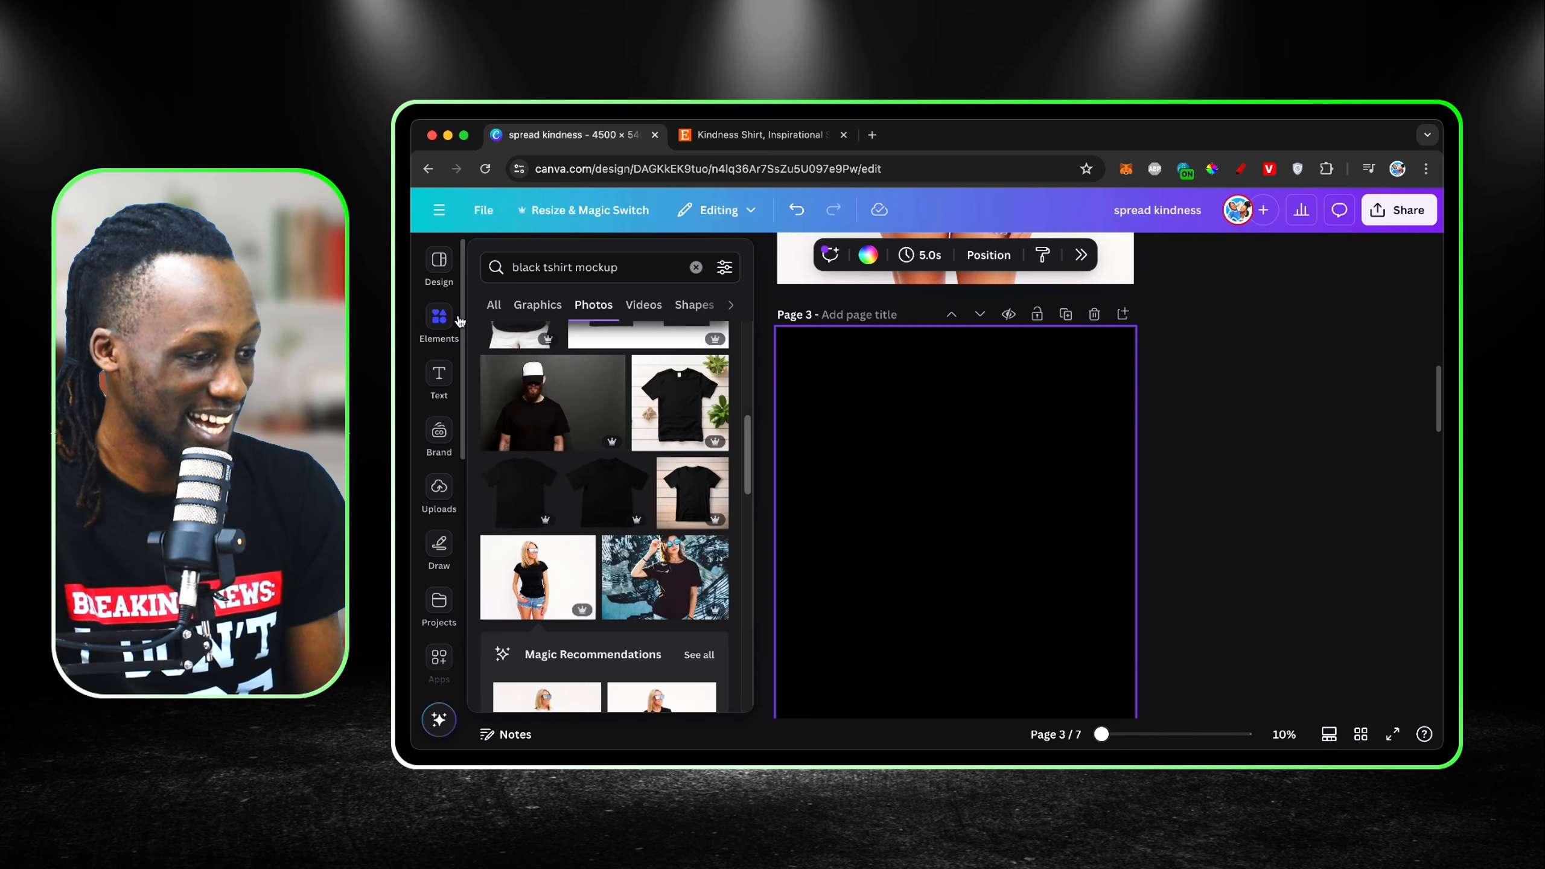
{"action": "scroll", "coordinate": [607, 474], "scroll_direction": "down", "scroll_amount": 2}
{"action": "scroll", "coordinate": [607, 475], "scroll_direction": "up", "scroll_amount": 2}
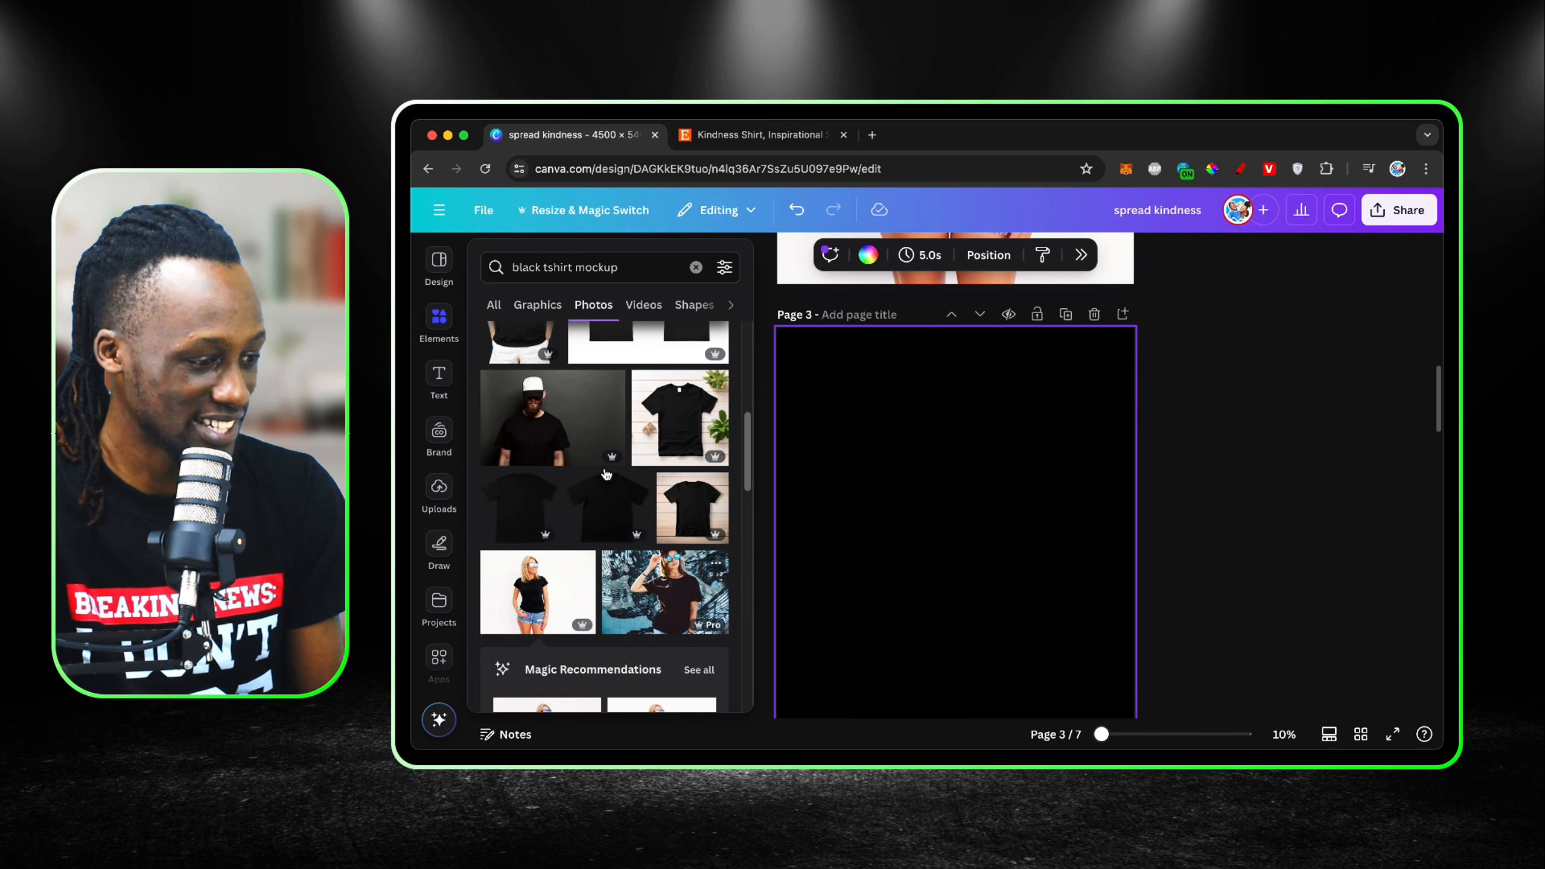
{"action": "left_click", "coordinate": [714, 396]}
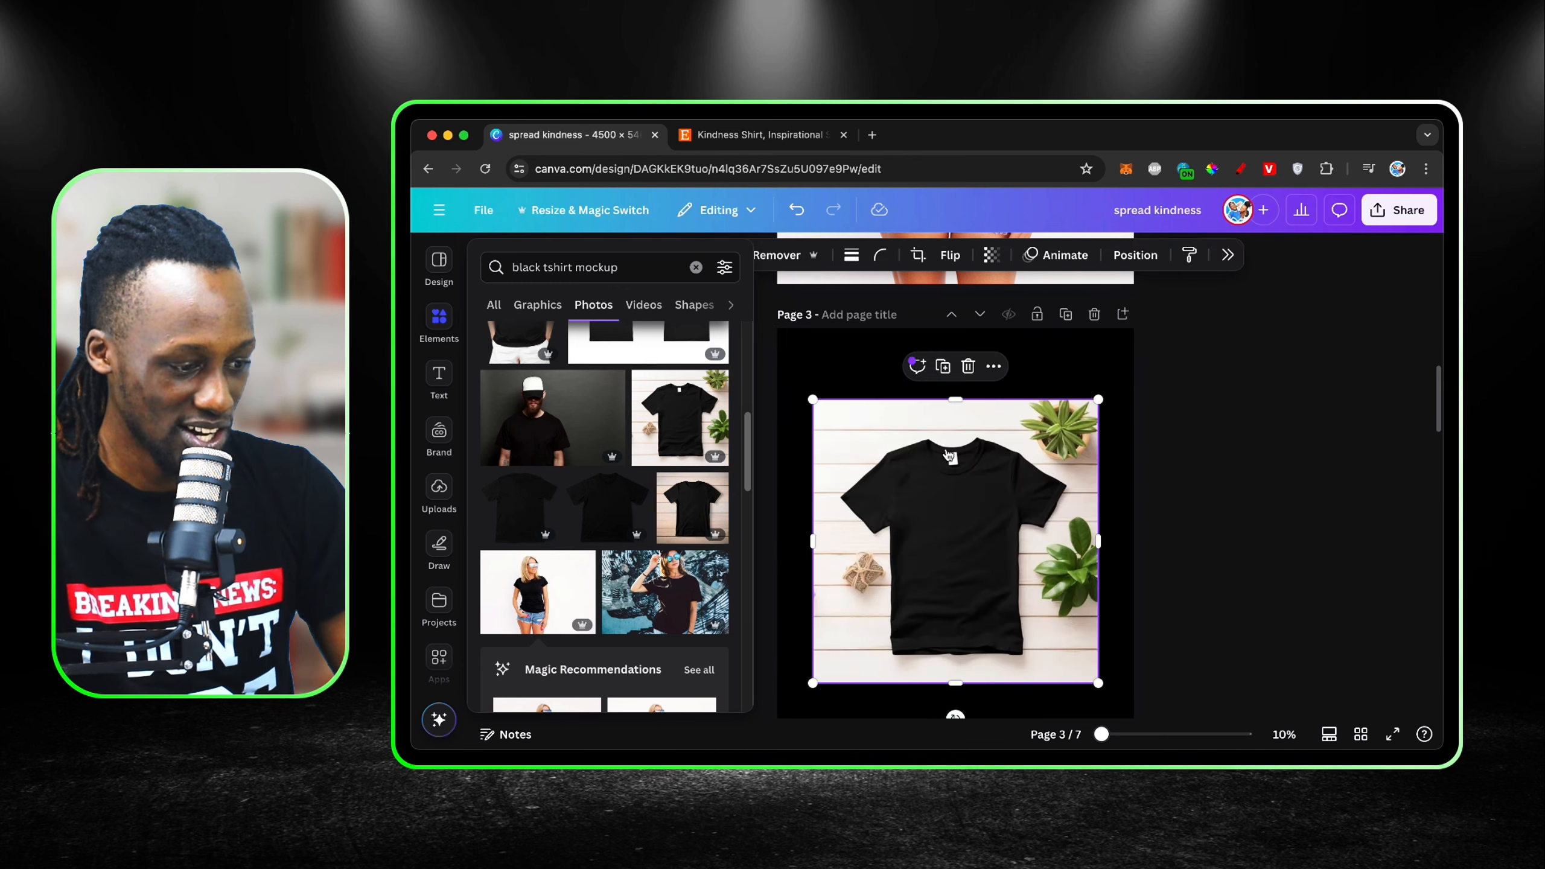
Step: Enlarge the flat-lay T-shirt photo until it covers the whole of page 3
{"action": "left_click_drag", "start_coordinate": [811, 400], "coordinate": [741, 329]}
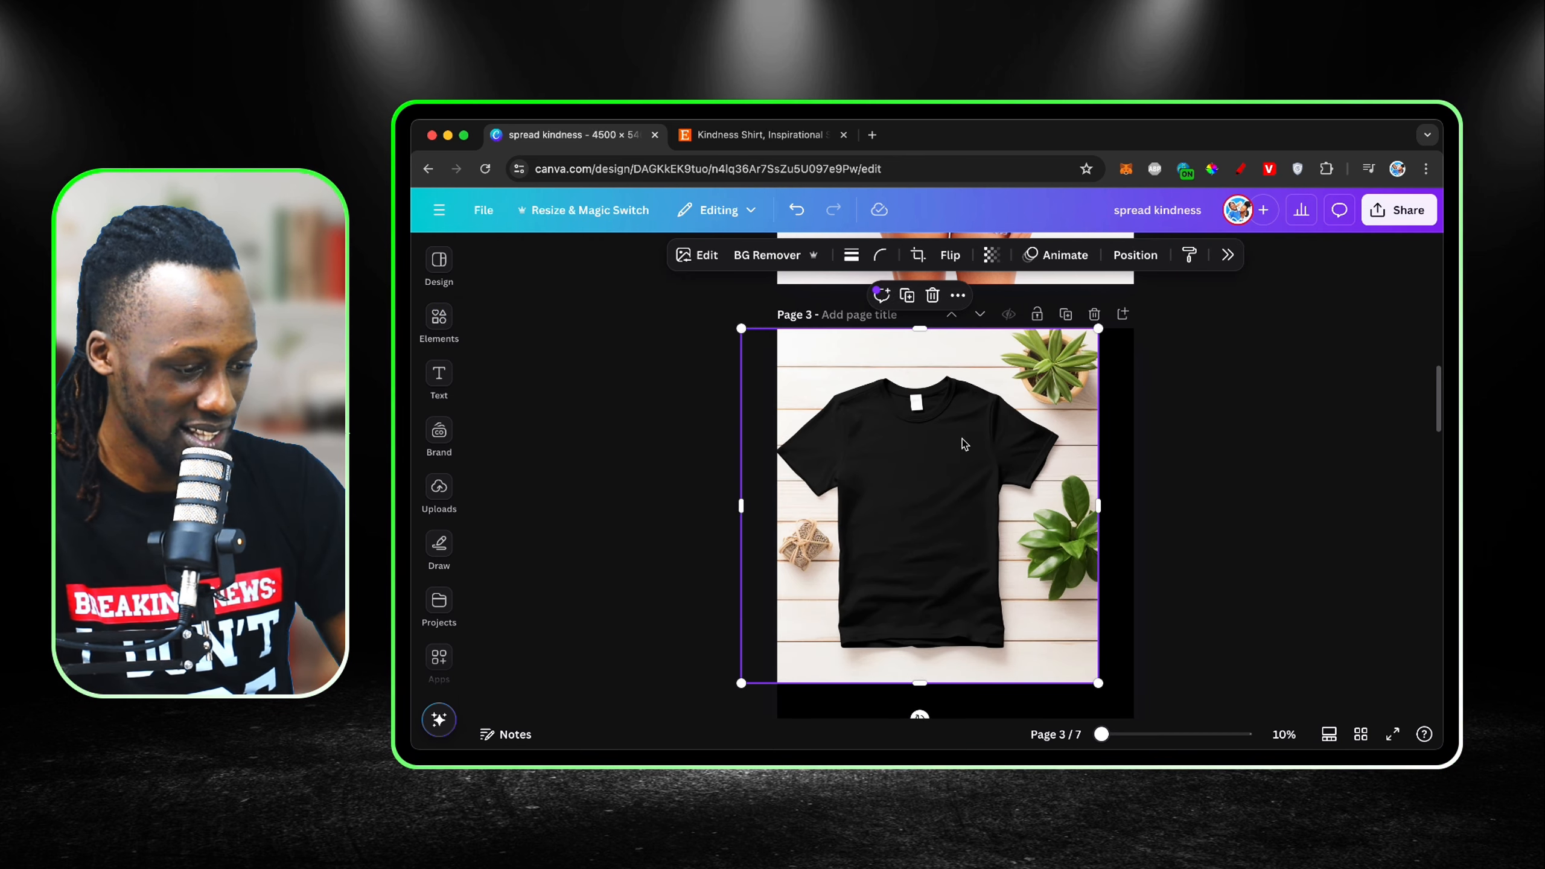
{"action": "scroll", "coordinate": [1095, 548], "scroll_direction": "down", "scroll_amount": 2}
{"action": "left_click_drag", "start_coordinate": [1102, 569], "coordinate": [1182, 638]}
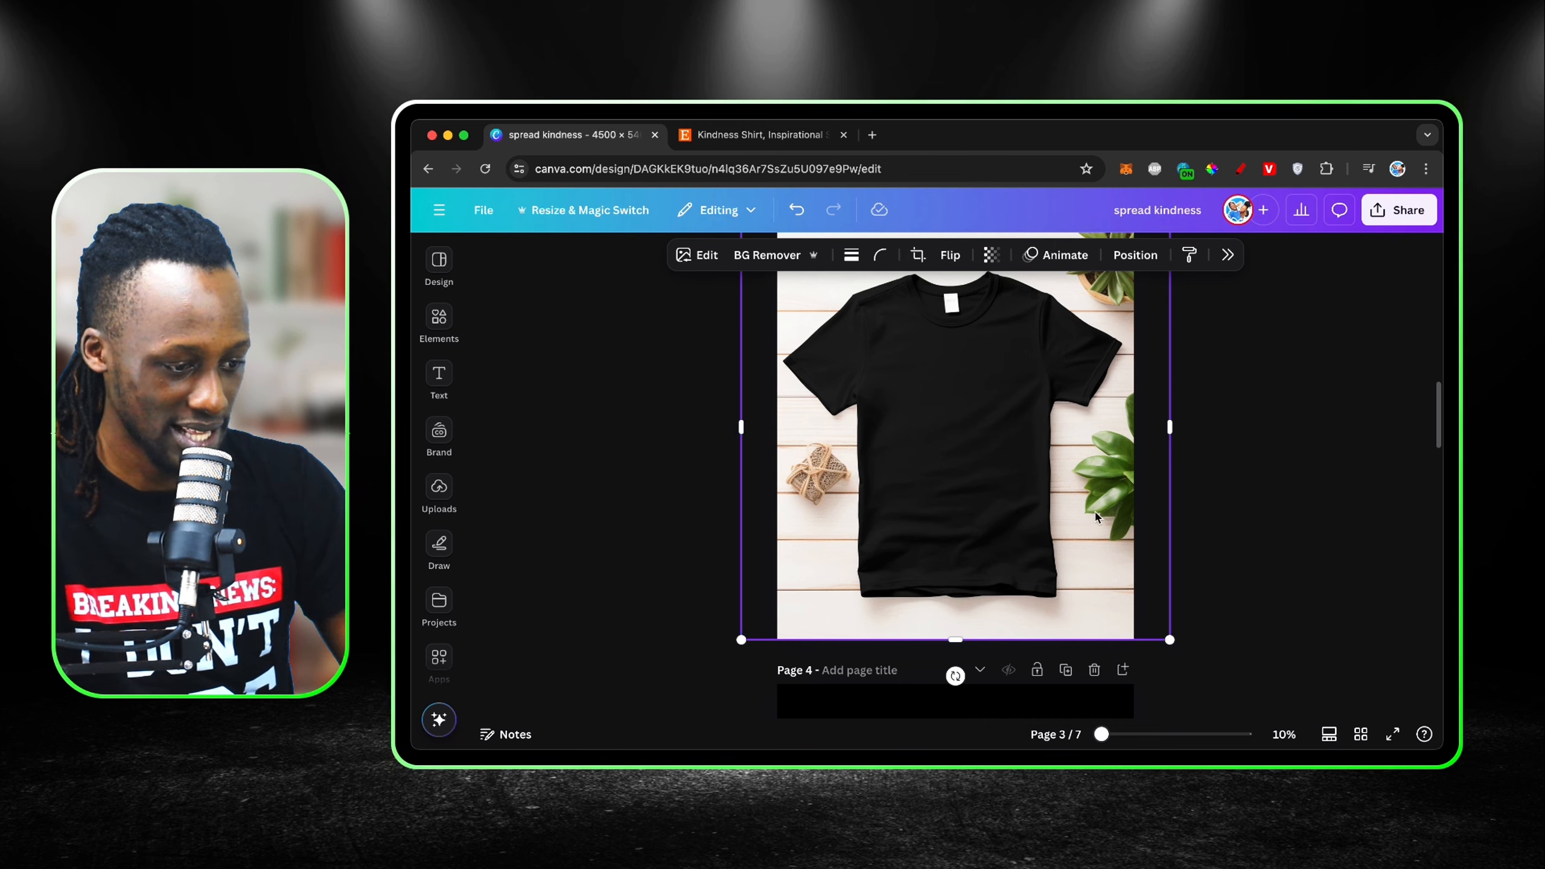
{"action": "scroll", "coordinate": [1092, 515], "scroll_direction": "up", "scroll_amount": 3}
{"action": "scroll", "coordinate": [1021, 507], "scroll_direction": "down", "scroll_amount": 2}
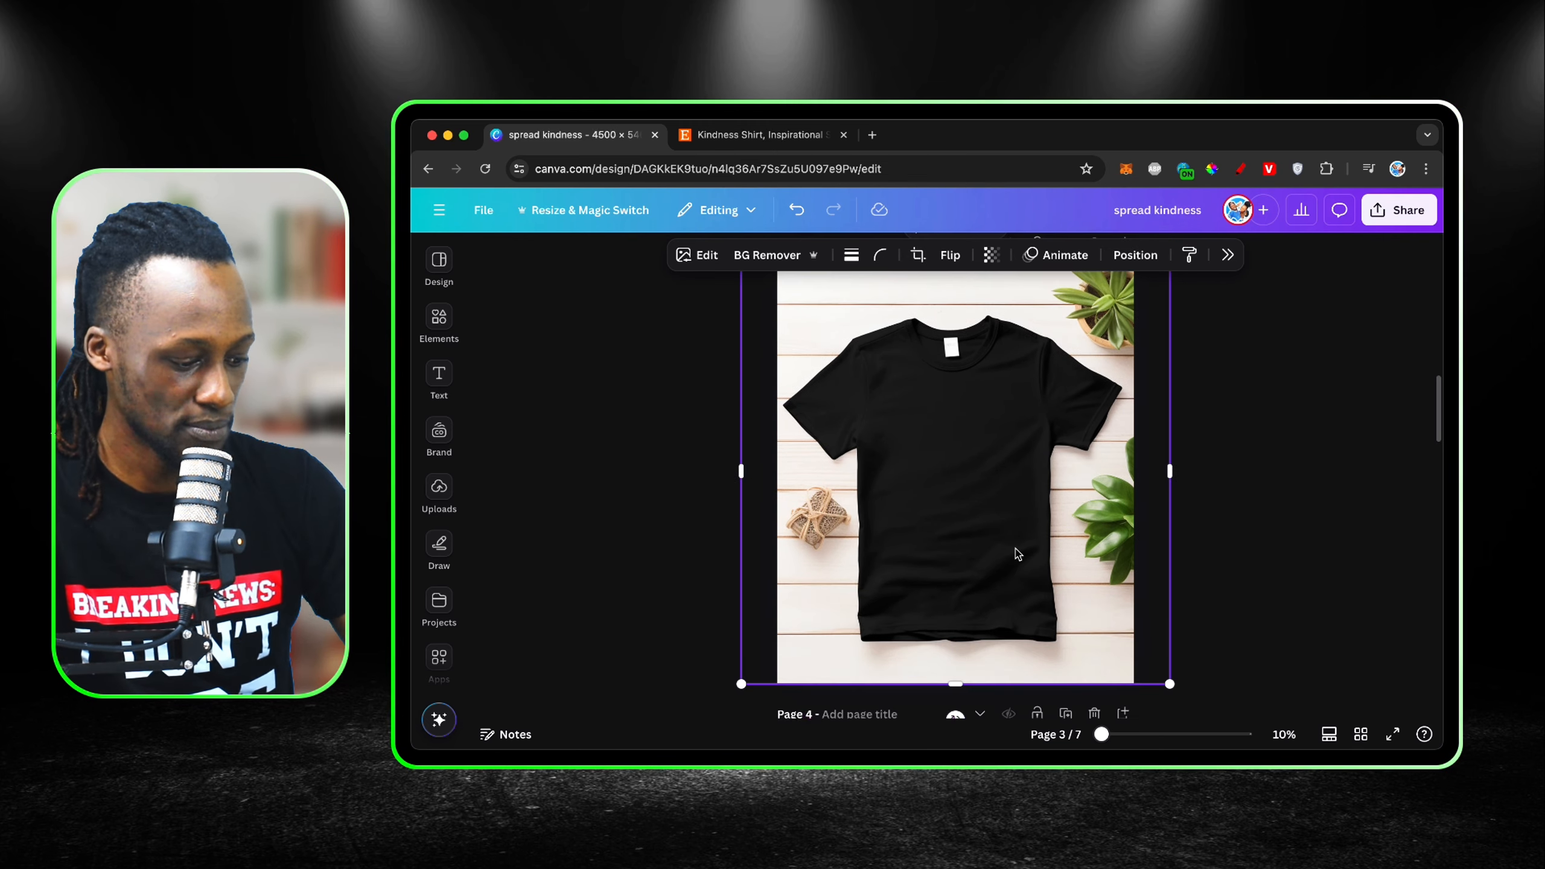
Step: Paste the grouped flower-and-text design onto page 3, then resize and centre it on the black T-shirt's chest
{"action": "key", "text": "super+v"}
{"action": "left_click_drag", "start_coordinate": [1118, 520], "coordinate": [964, 426]}
{"action": "left_click_drag", "start_coordinate": [875, 344], "coordinate": [944, 428]}
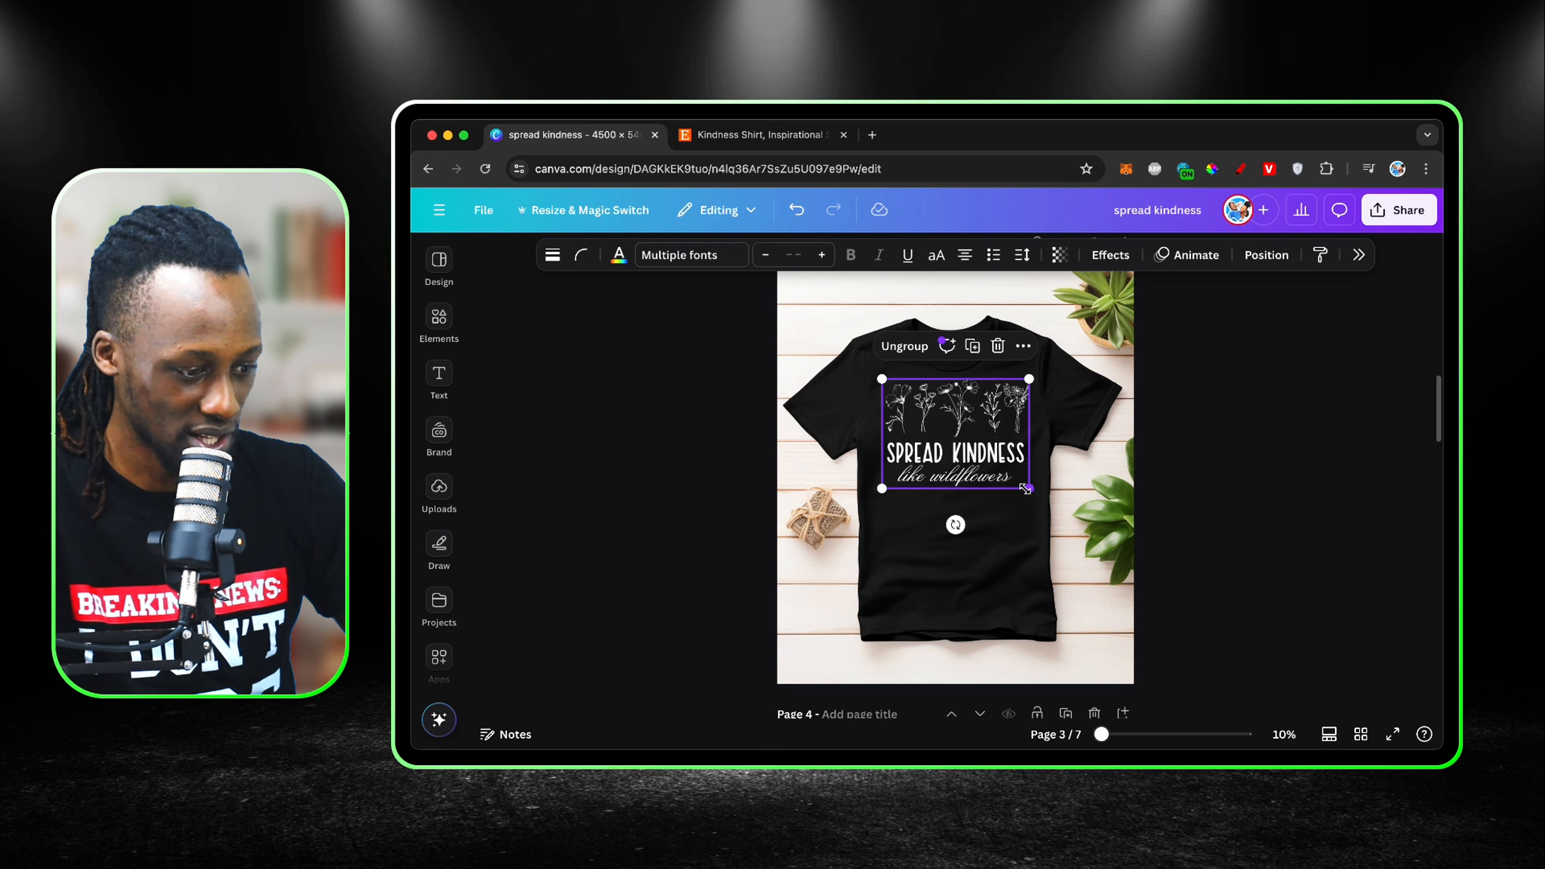
{"action": "left_click_drag", "start_coordinate": [1026, 489], "coordinate": [988, 459]}
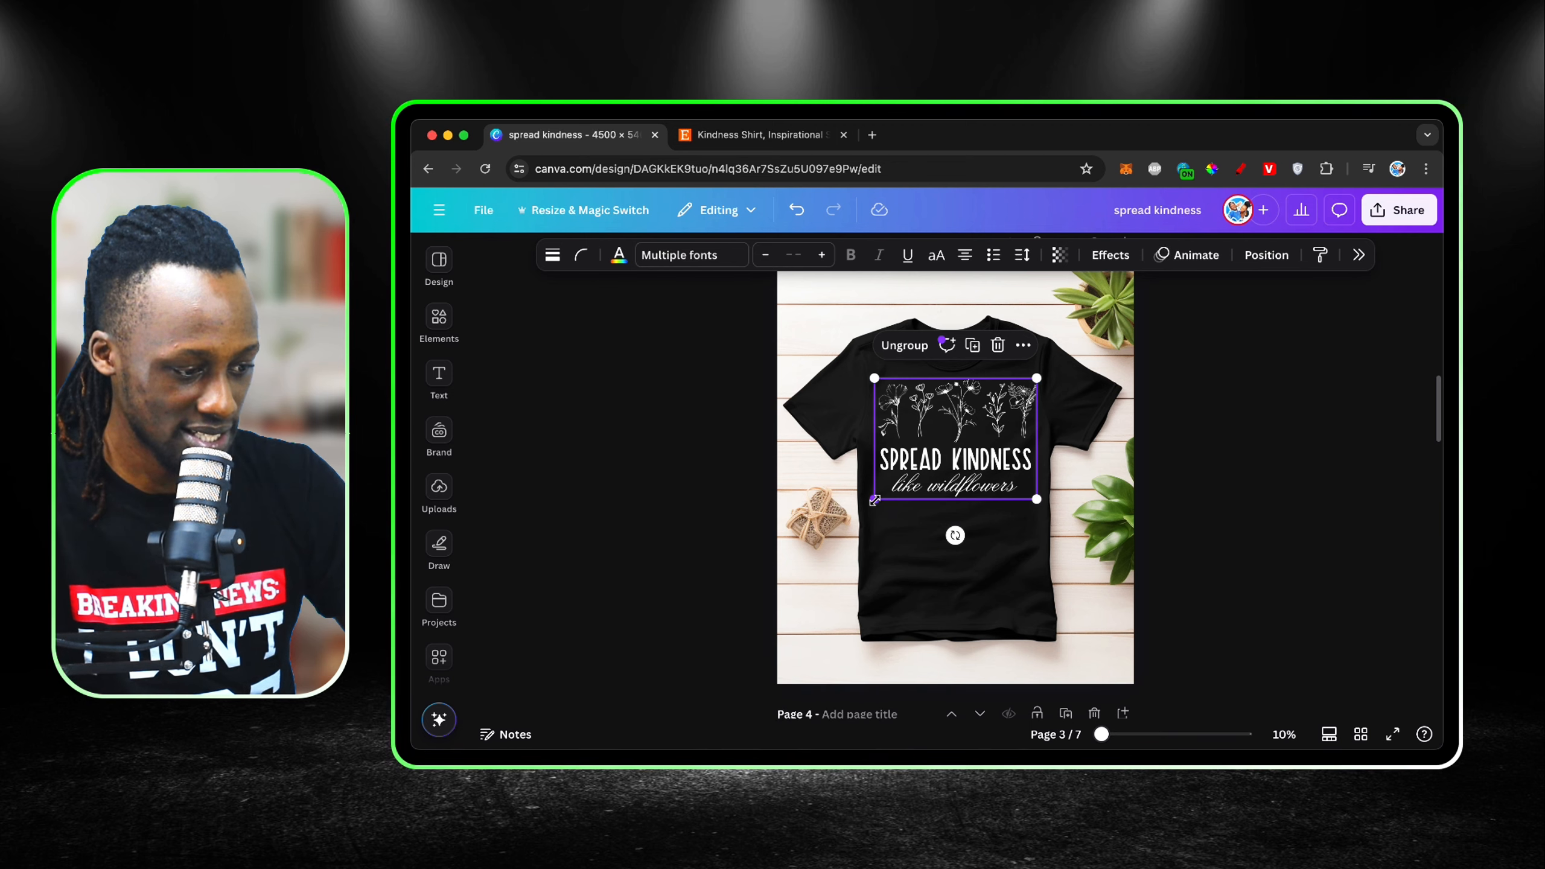
{"action": "left_click_drag", "start_coordinate": [874, 499], "coordinate": [862, 508]}
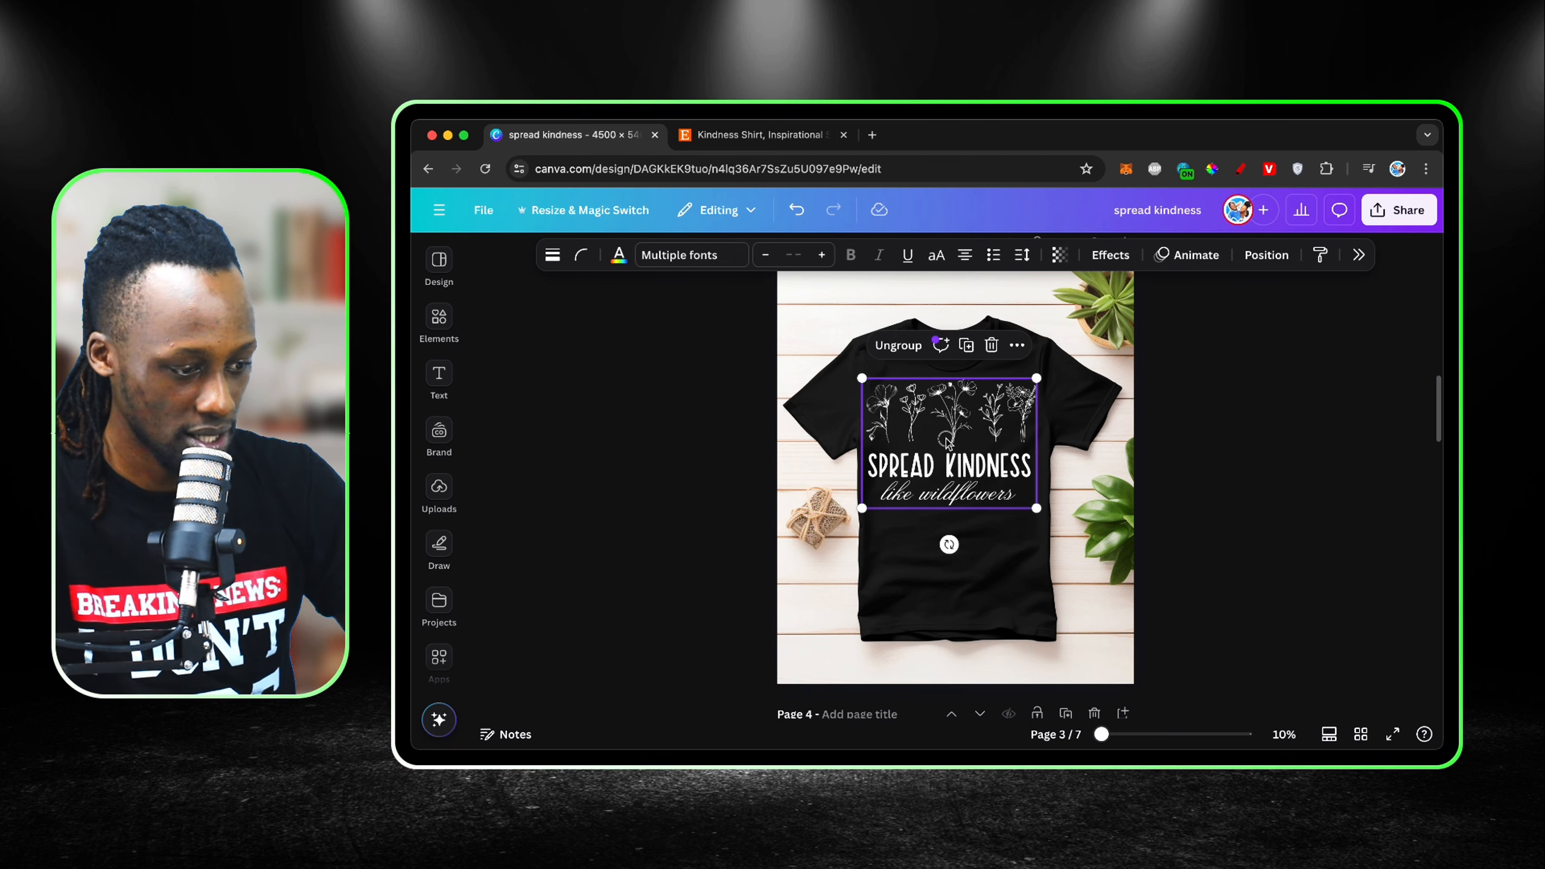
{"action": "left_click_drag", "start_coordinate": [947, 442], "coordinate": [950, 438]}
Step: Set the transparency of the design on page 3 to 85 so it blends into the shirt
{"action": "left_click", "coordinate": [1060, 255]}
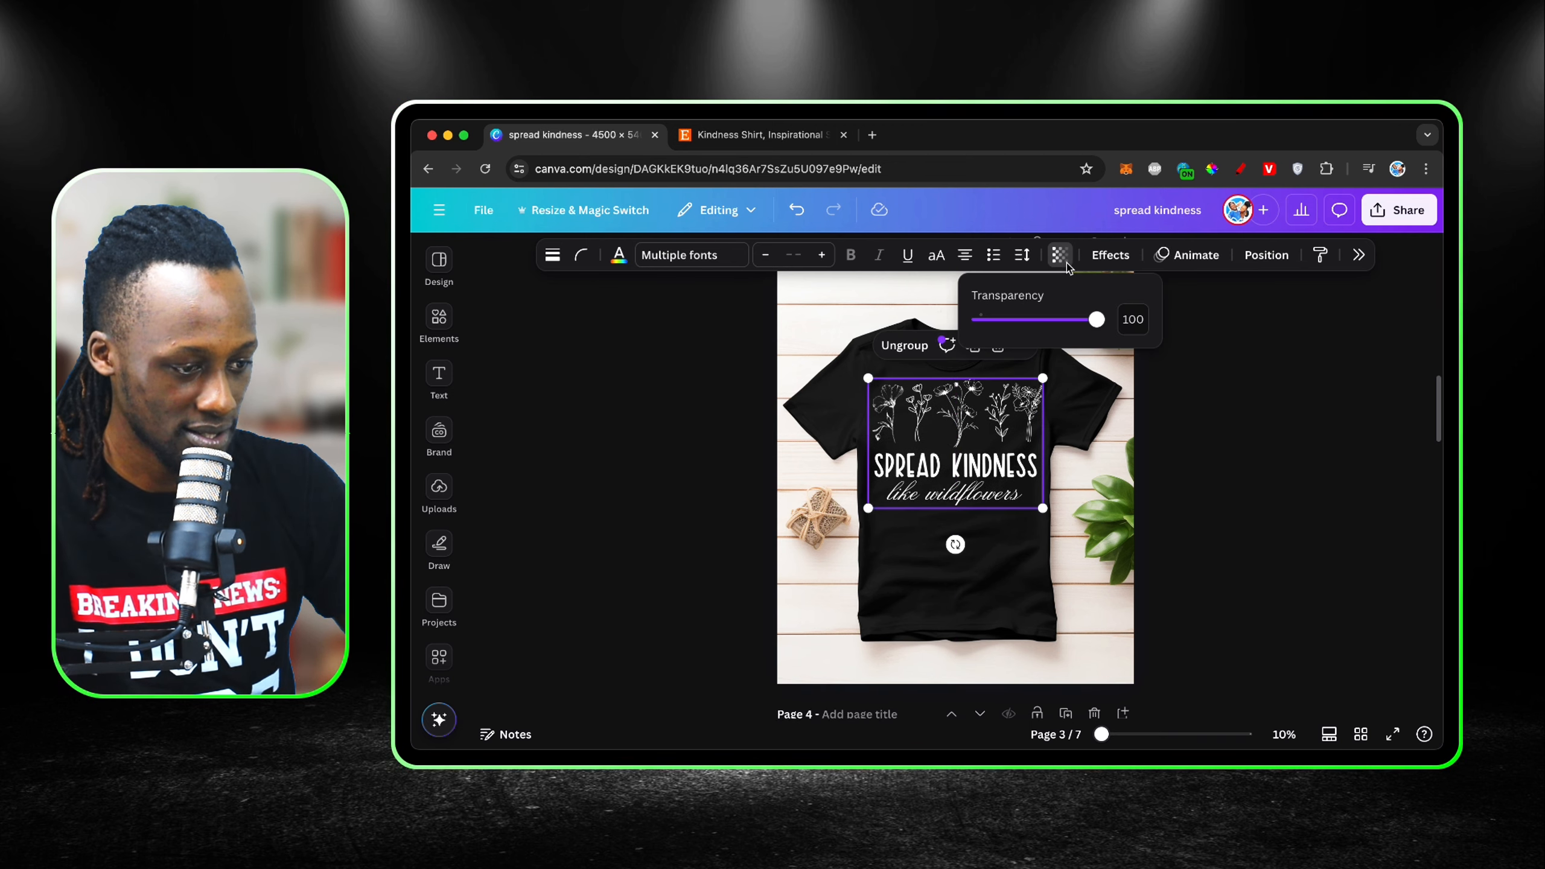
{"action": "left_click_drag", "start_coordinate": [1095, 320], "coordinate": [1073, 322]}
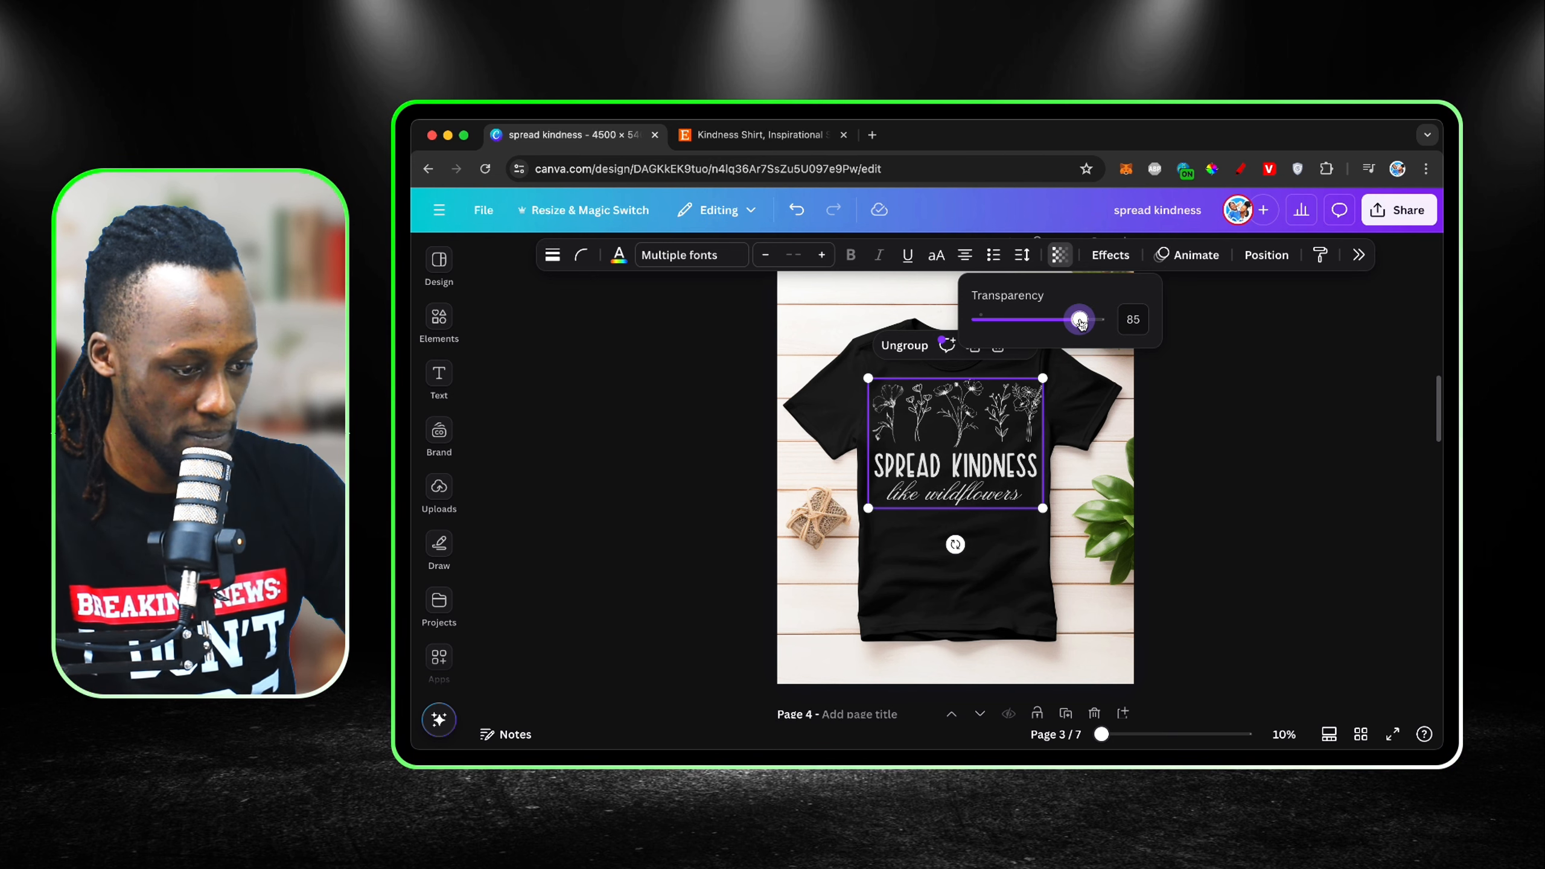
{"action": "left_click", "coordinate": [1061, 591]}
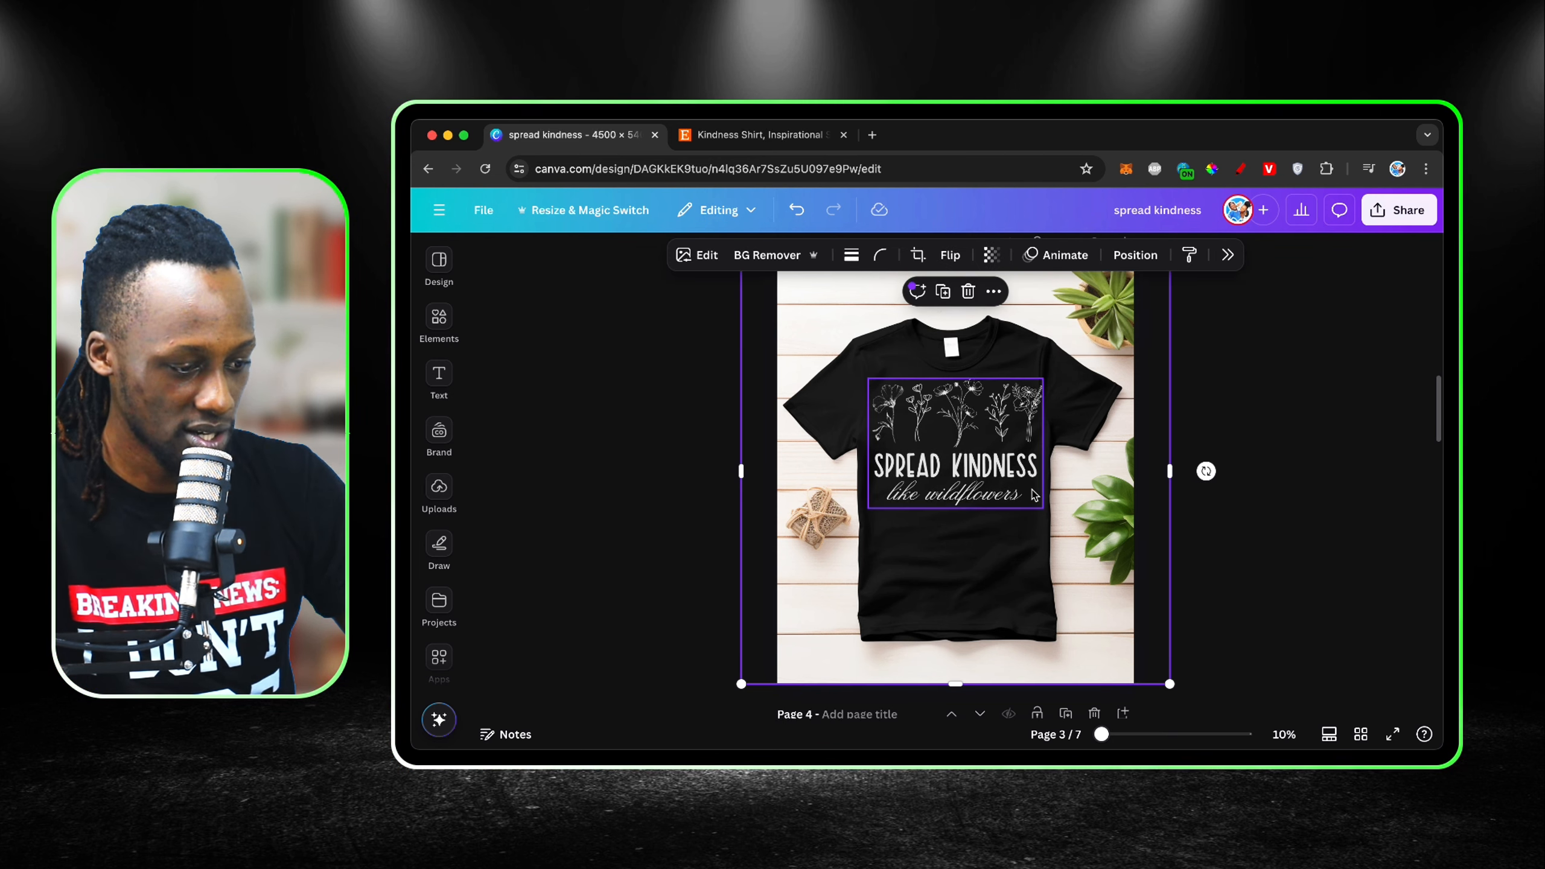
{"action": "left_click", "coordinate": [1278, 418]}
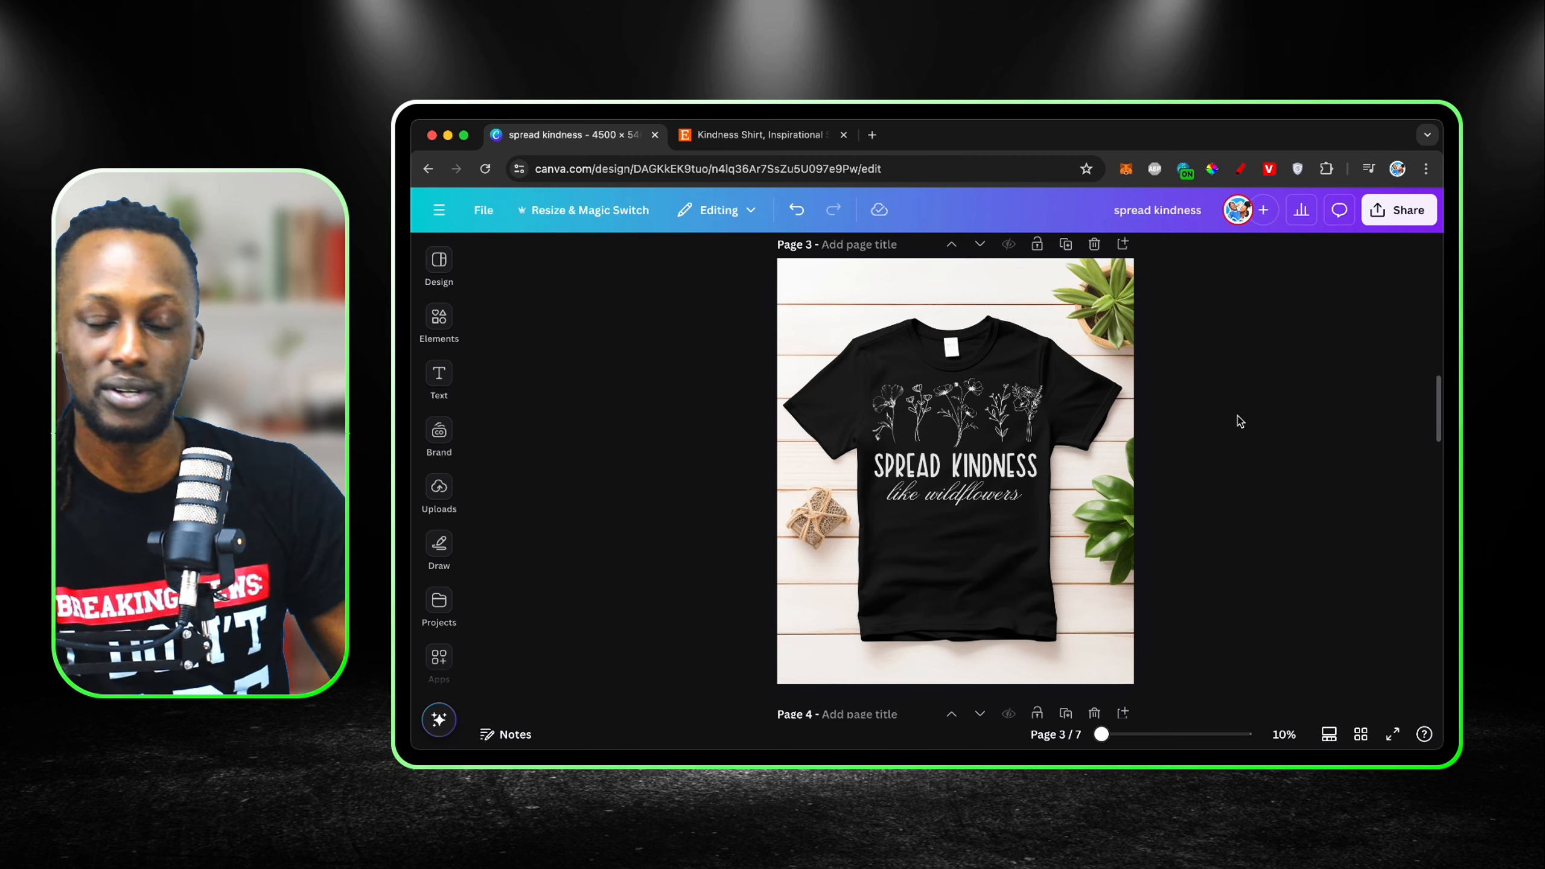
Step: Compare the page 3 mockup and its lettering with the shirt photo in the Etsy listing
{"action": "left_click", "coordinate": [788, 139]}
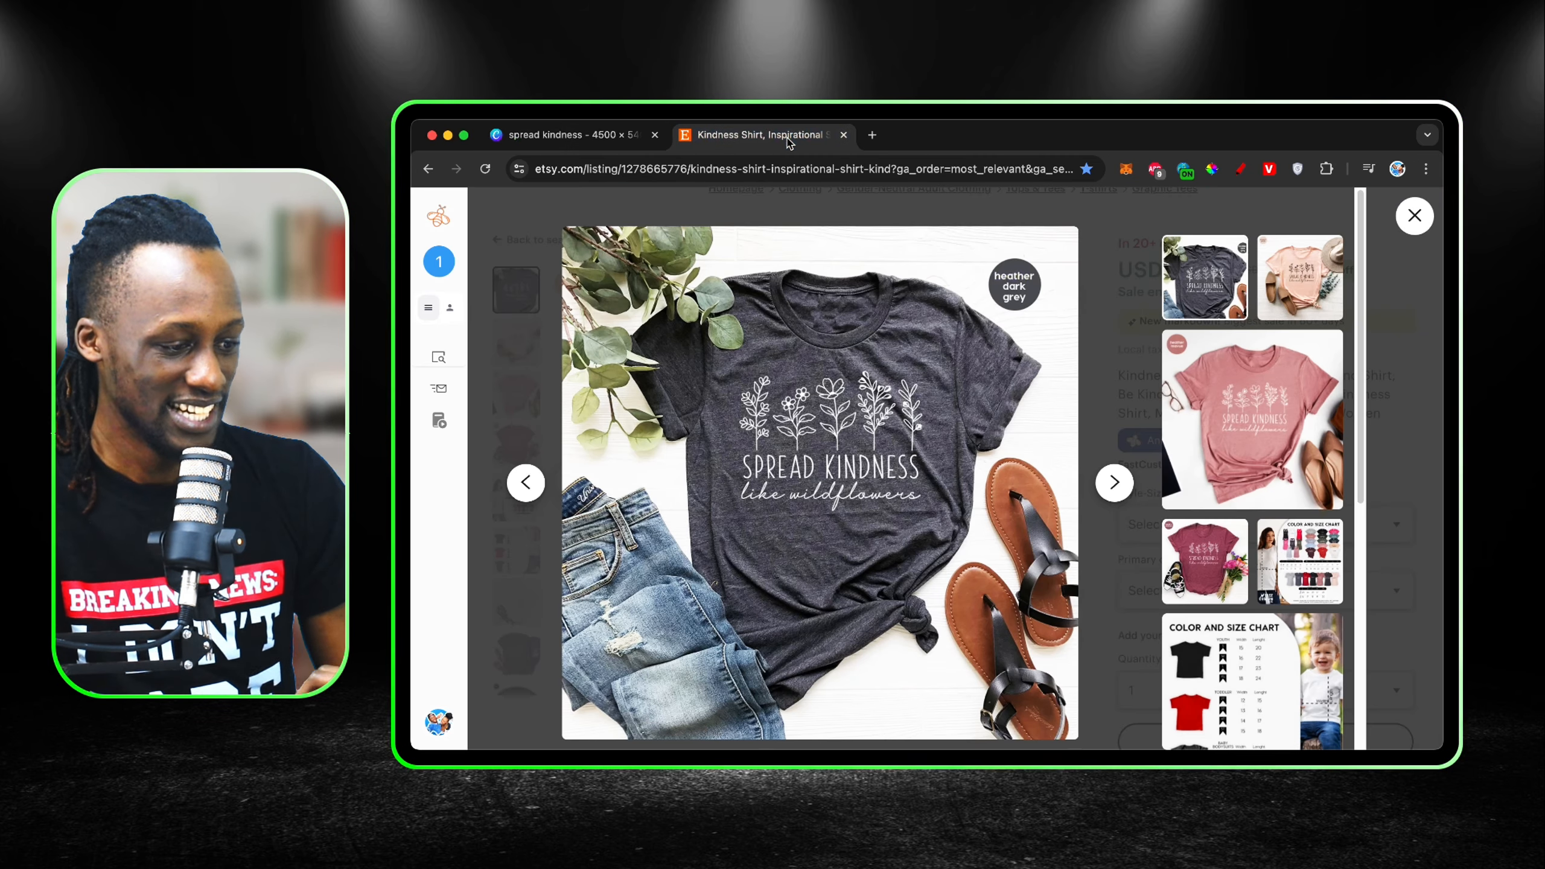
{"action": "left_click", "coordinate": [560, 144]}
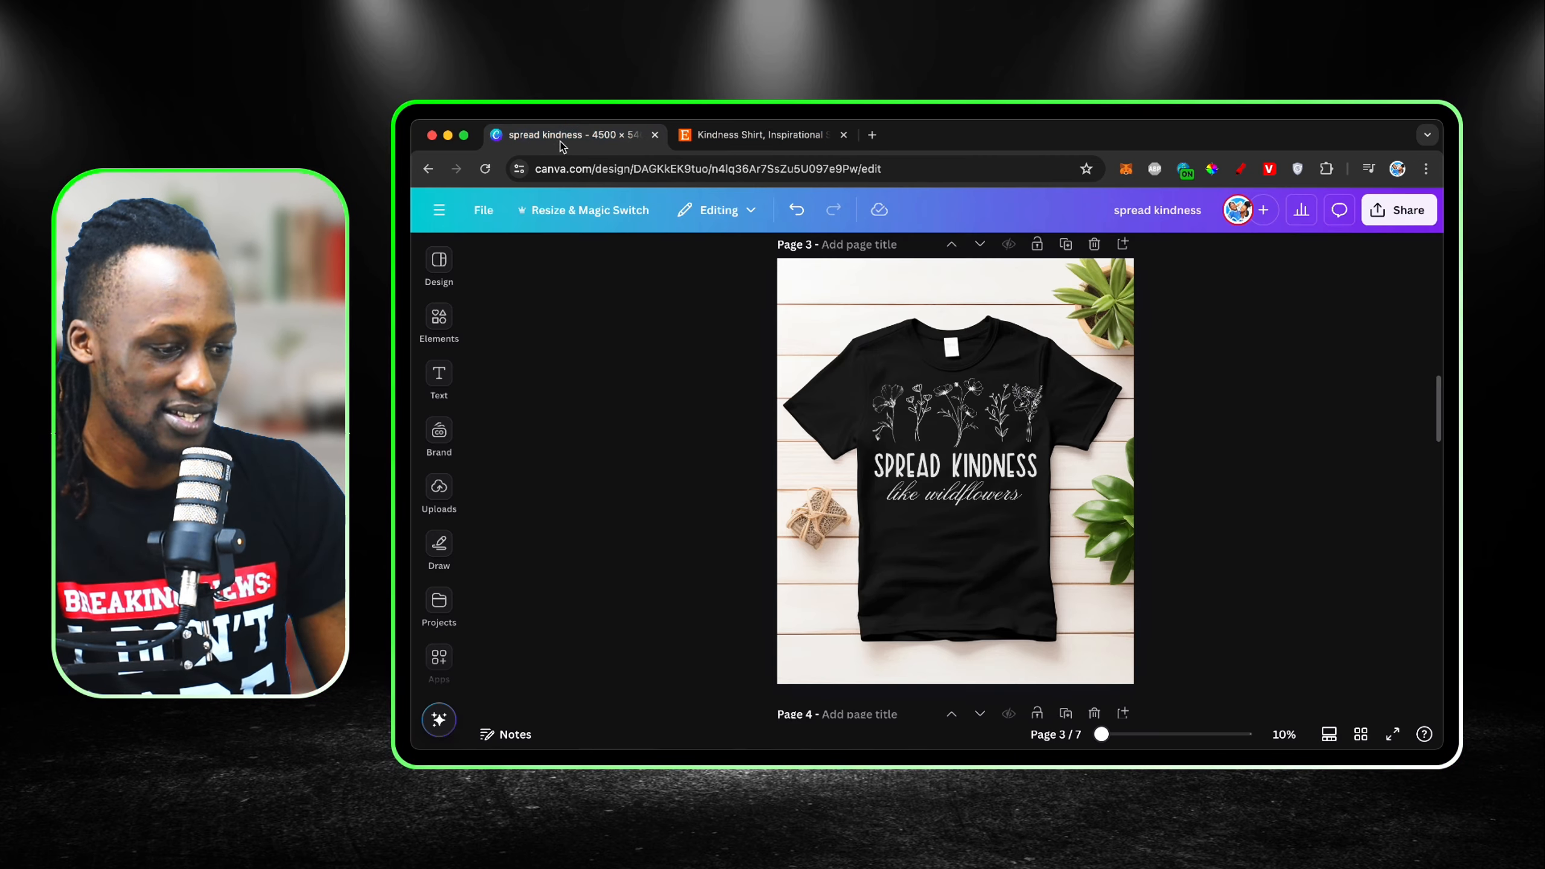
{"action": "left_click", "coordinate": [697, 131]}
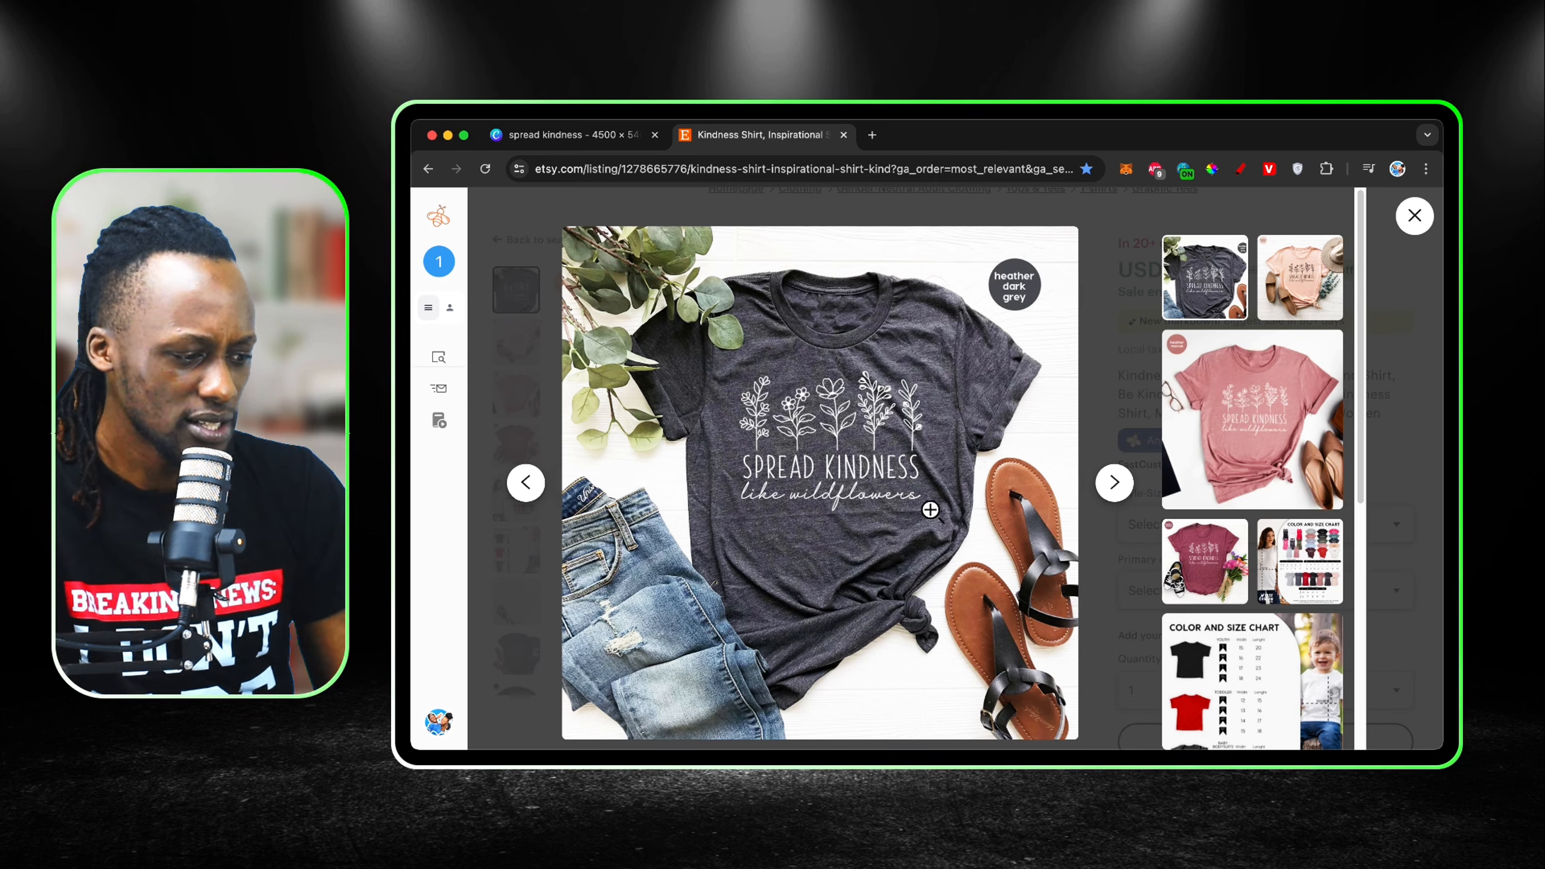
{"action": "left_click", "coordinate": [600, 140]}
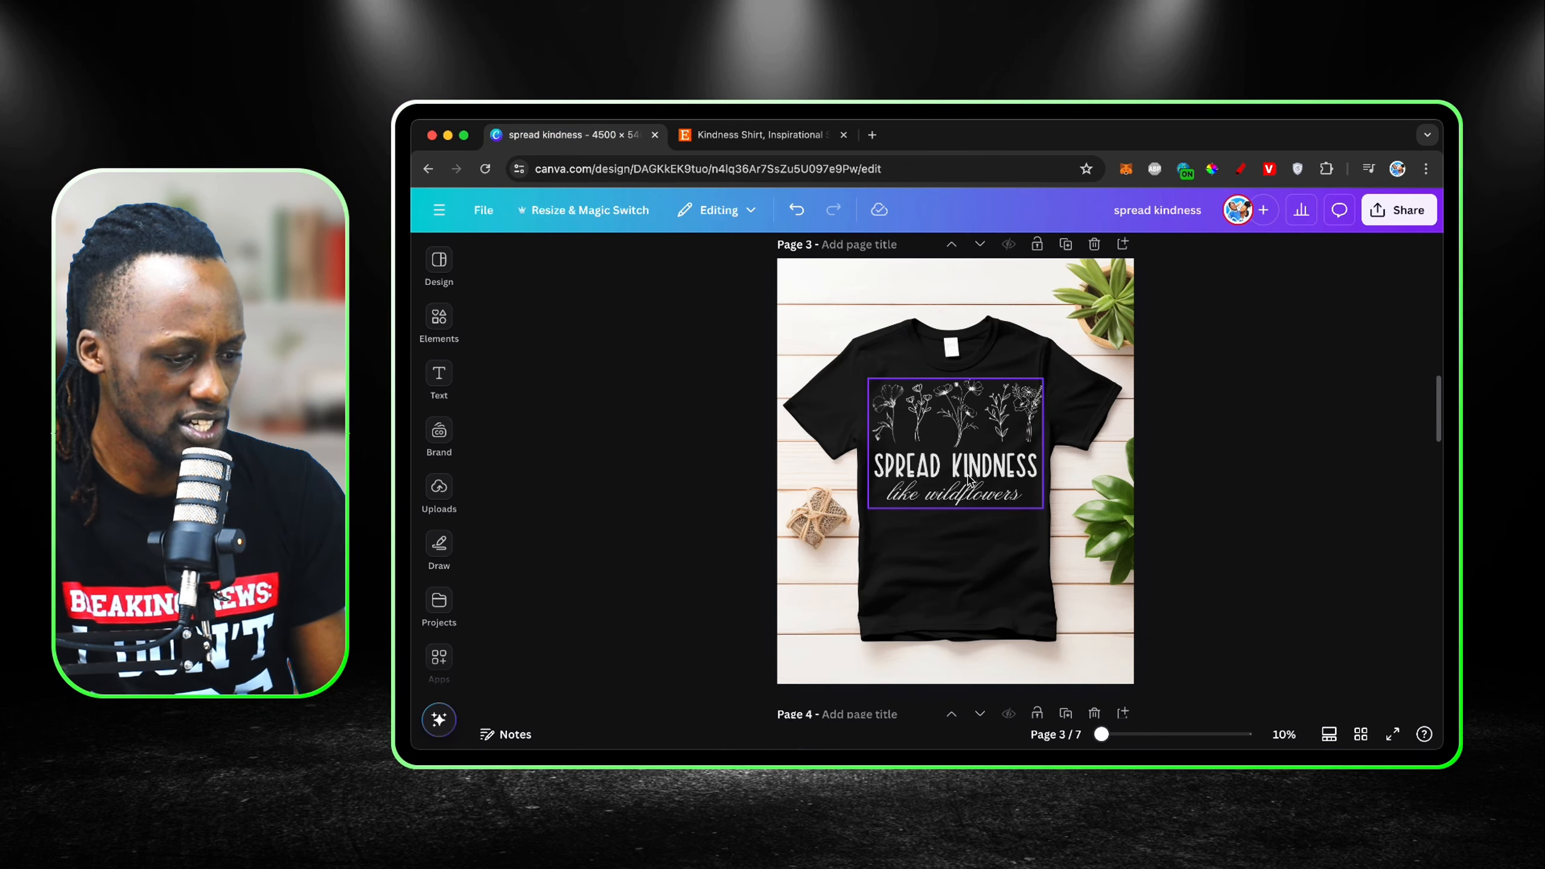
Step: Change the font of the "like wildflowers" line on page 1 to the uploaded font Authenticity Regular
{"action": "scroll", "coordinate": [967, 505], "scroll_direction": "up", "scroll_amount": 10}
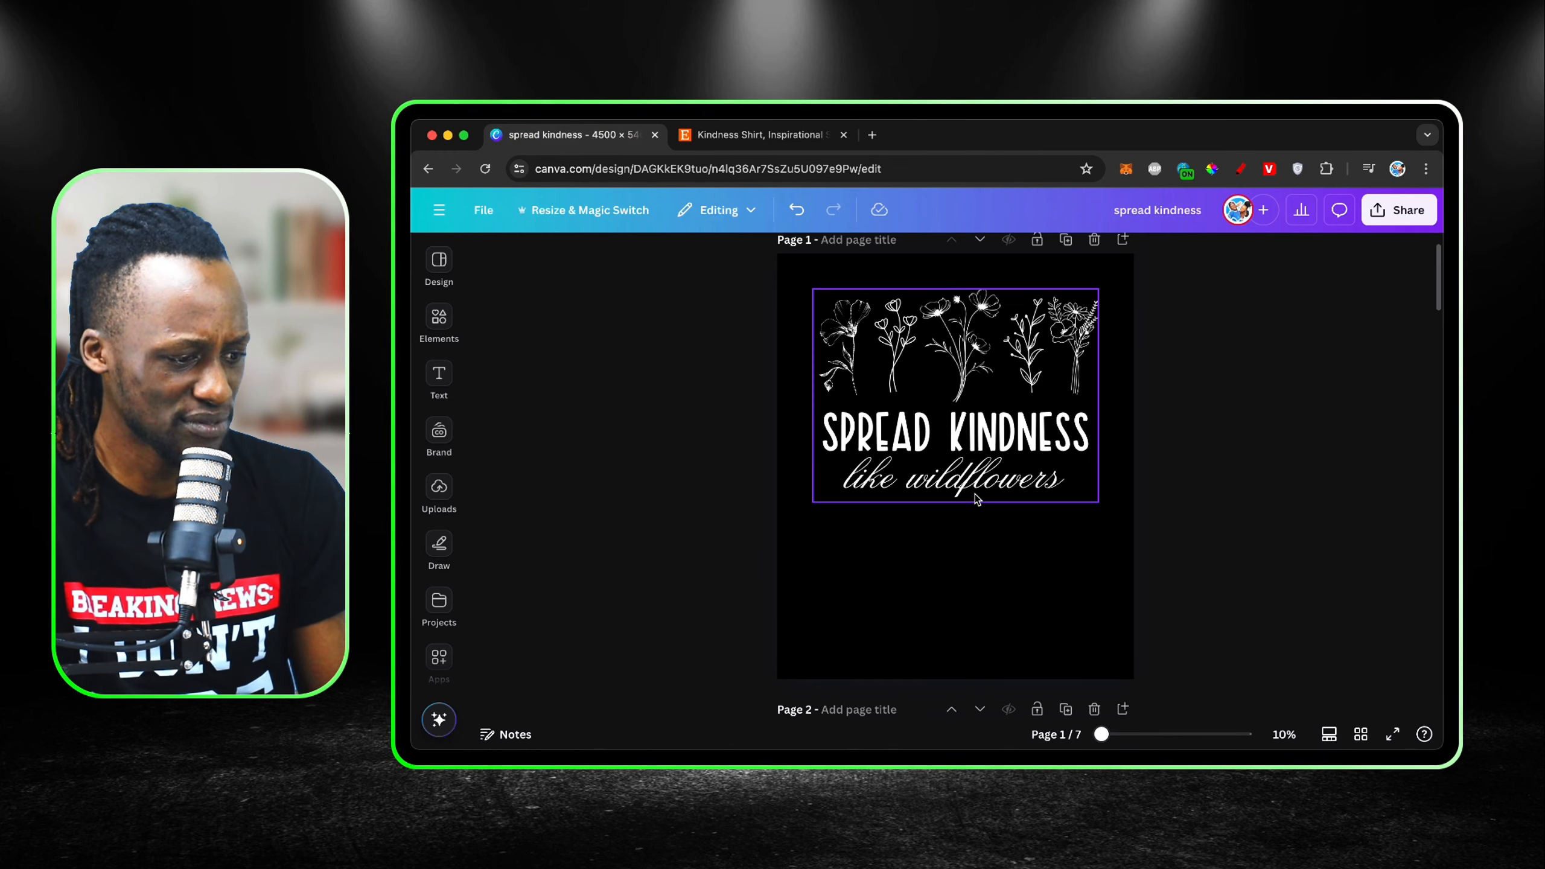
{"action": "left_click", "coordinate": [976, 495]}
{"action": "left_click", "coordinate": [936, 409]}
{"action": "left_click", "coordinate": [1085, 629]}
{"action": "left_click", "coordinate": [1003, 481]}
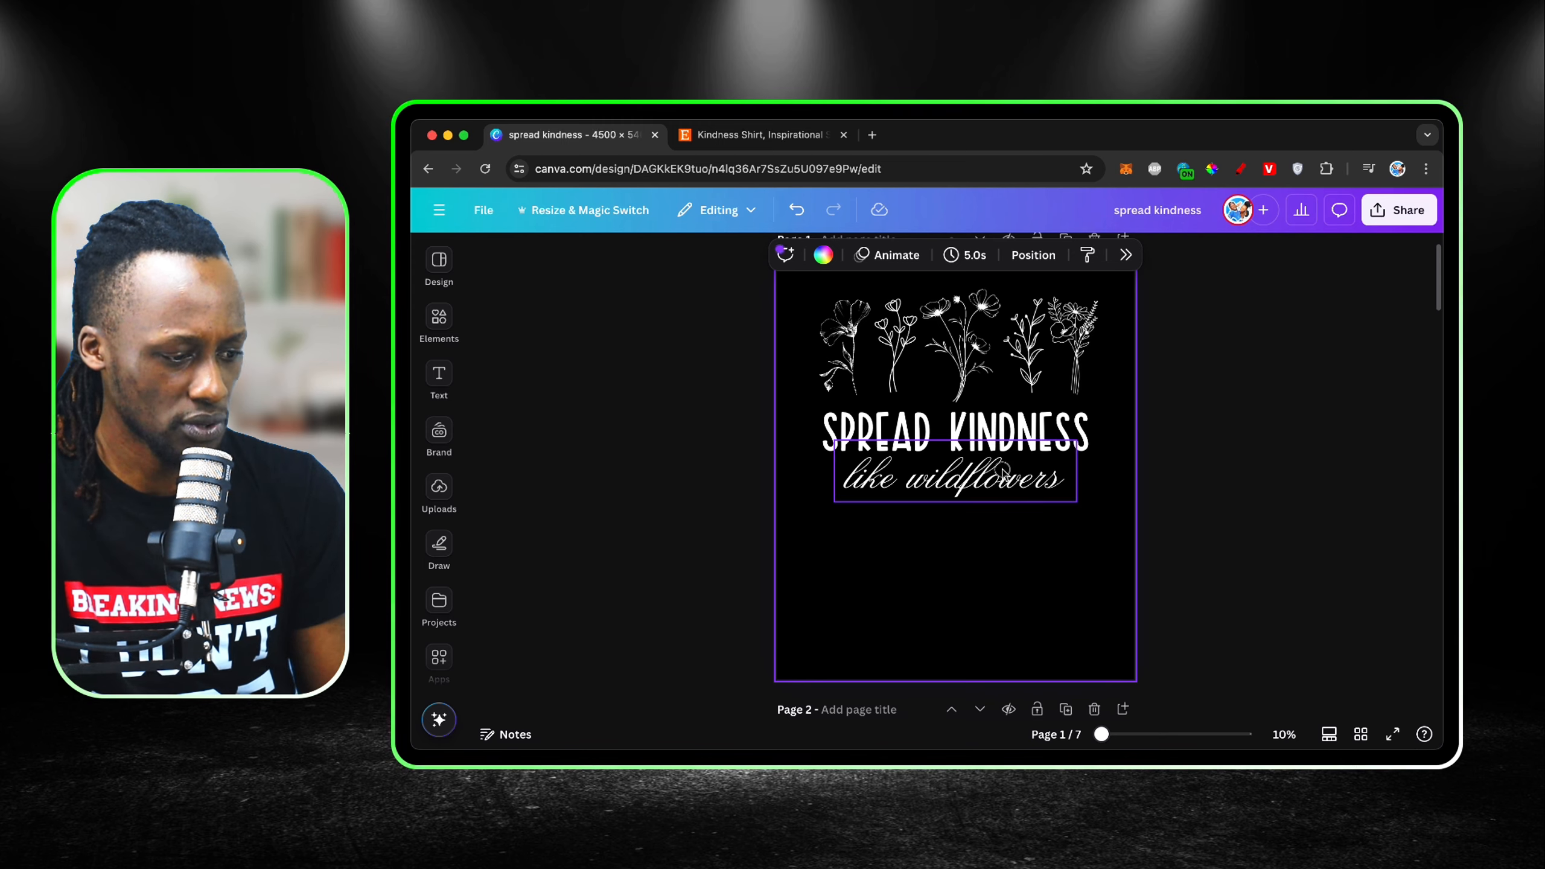
{"action": "left_click", "coordinate": [711, 255]}
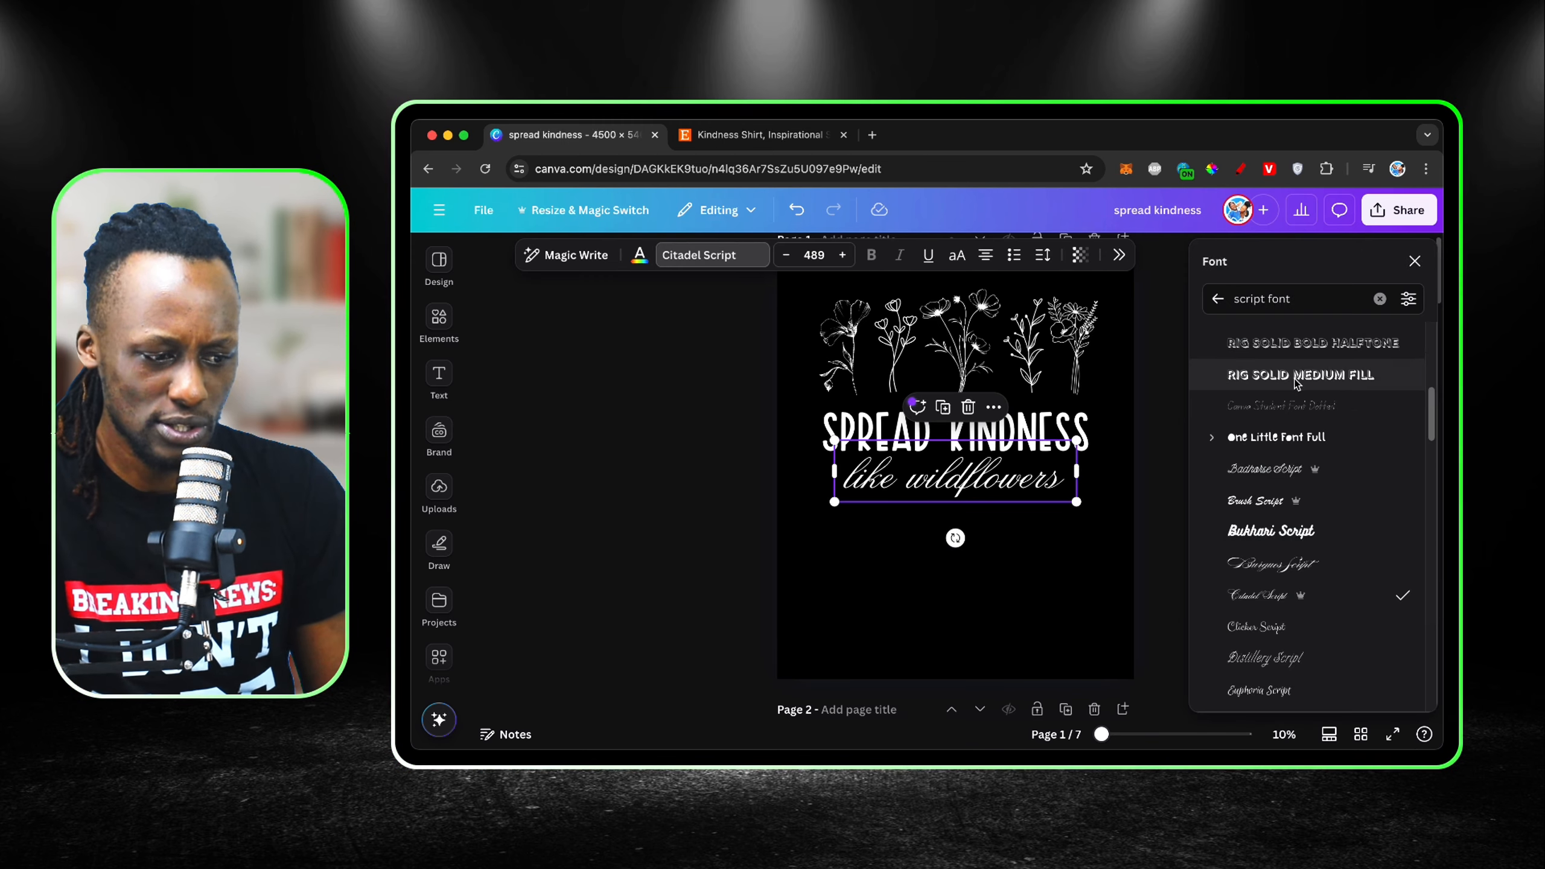
{"action": "left_click", "coordinate": [1218, 298]}
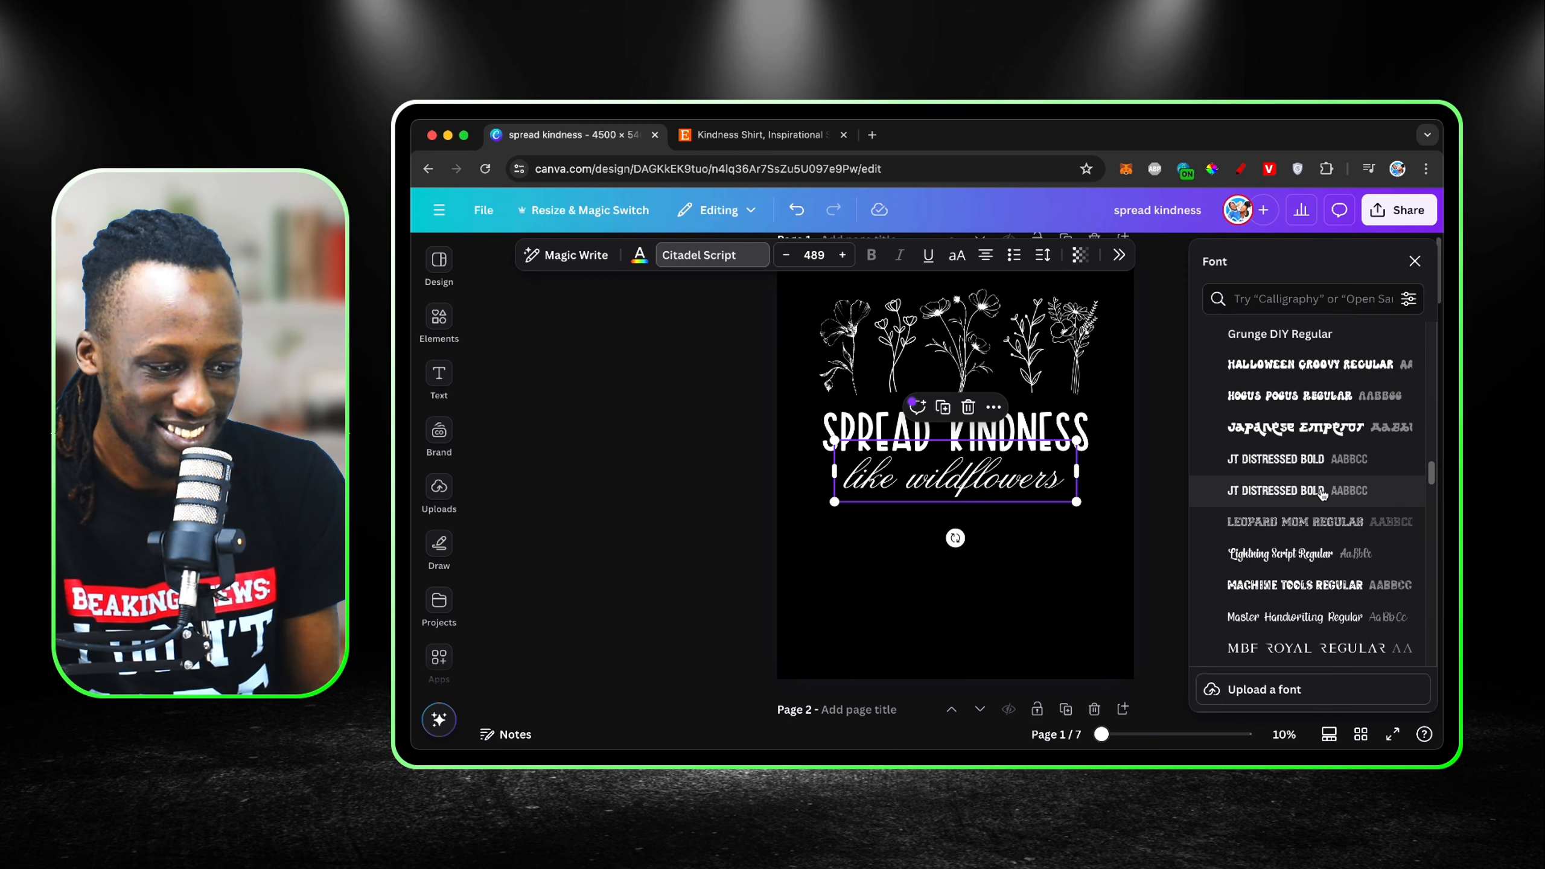
{"action": "scroll", "coordinate": [1323, 493], "scroll_direction": "up", "scroll_amount": 10}
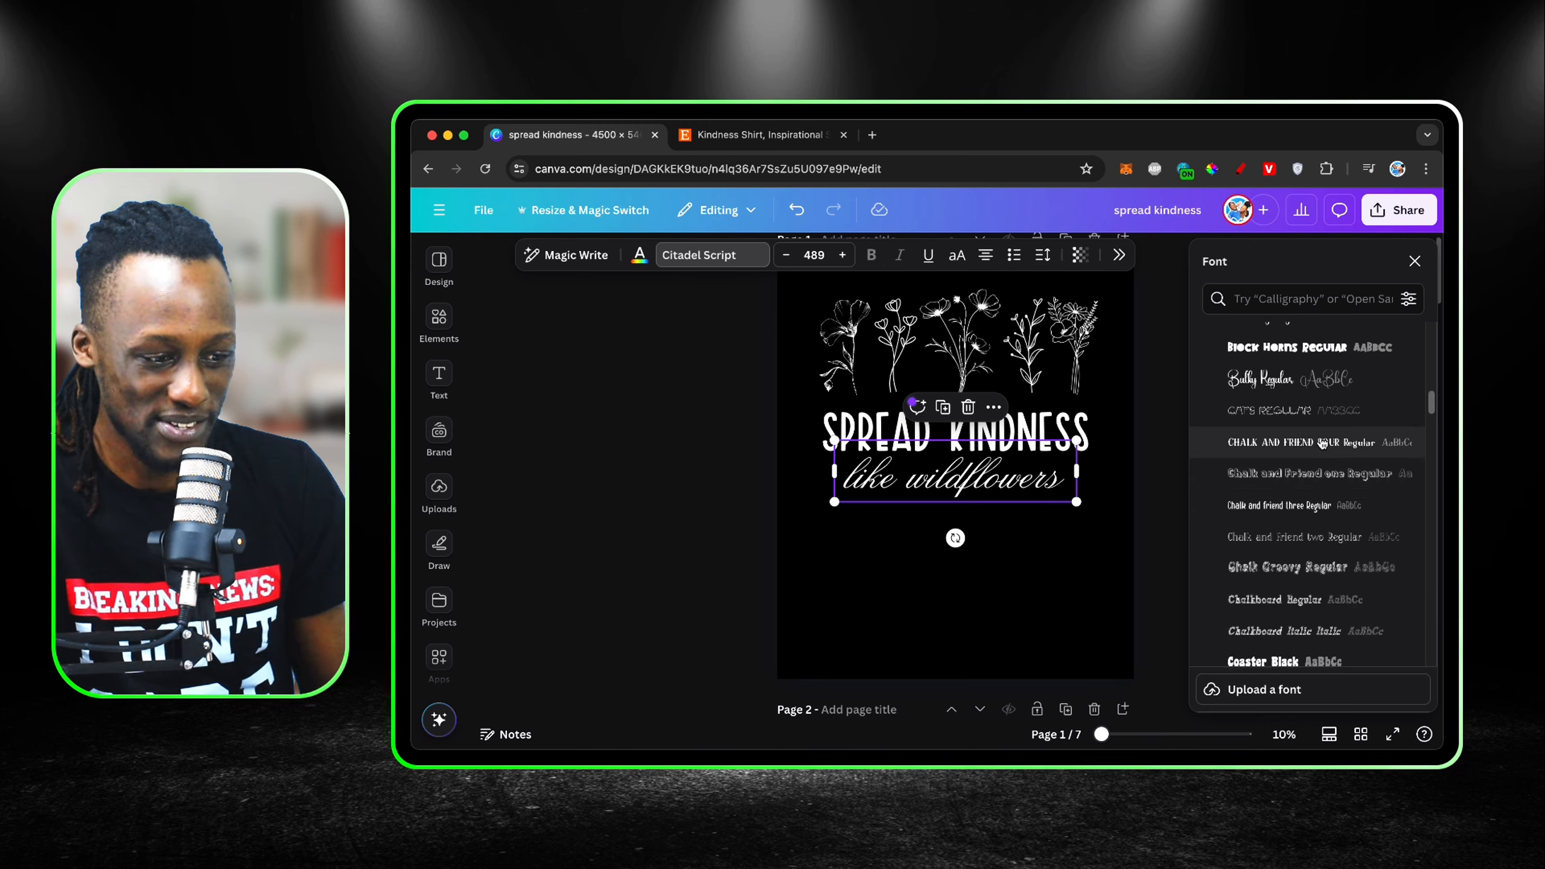
{"action": "scroll", "coordinate": [1323, 444], "scroll_direction": "up", "scroll_amount": 3}
{"action": "left_click", "coordinate": [1272, 451]}
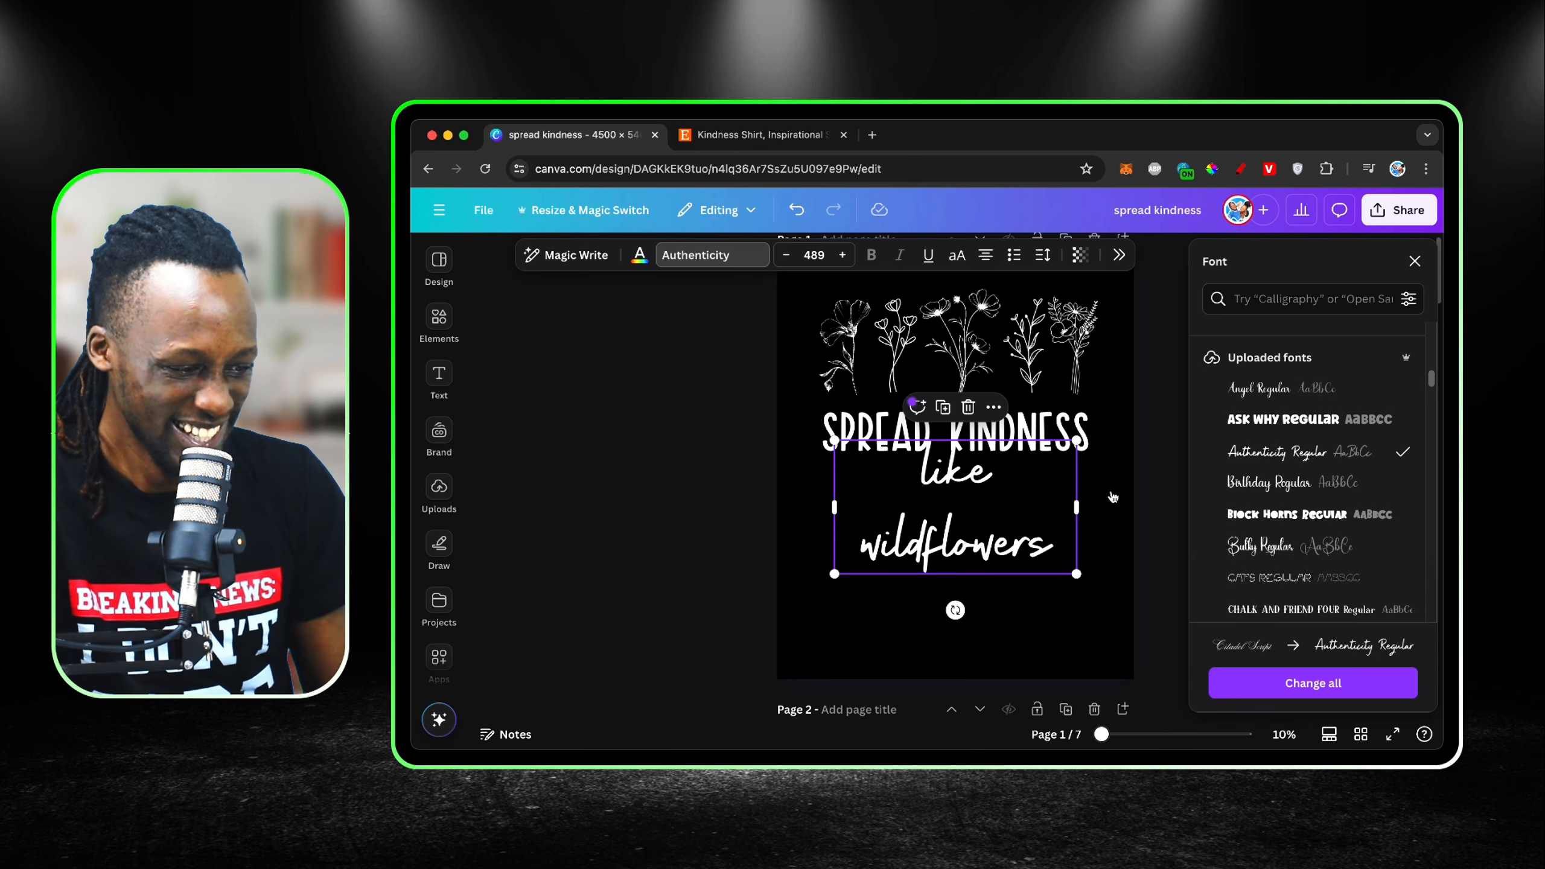
Step: Shrink the "like wildflowers" text to font size 397 so it fits on one line beneath "SPREAD KINDNESS"
{"action": "mouse_move", "coordinate": [1076, 507]}
{"action": "left_mouse_down"}
{"action": "mouse_move", "coordinate": [1161, 510]}
{"action": "mouse_move", "coordinate": [1074, 504]}
{"action": "left_mouse_up"}
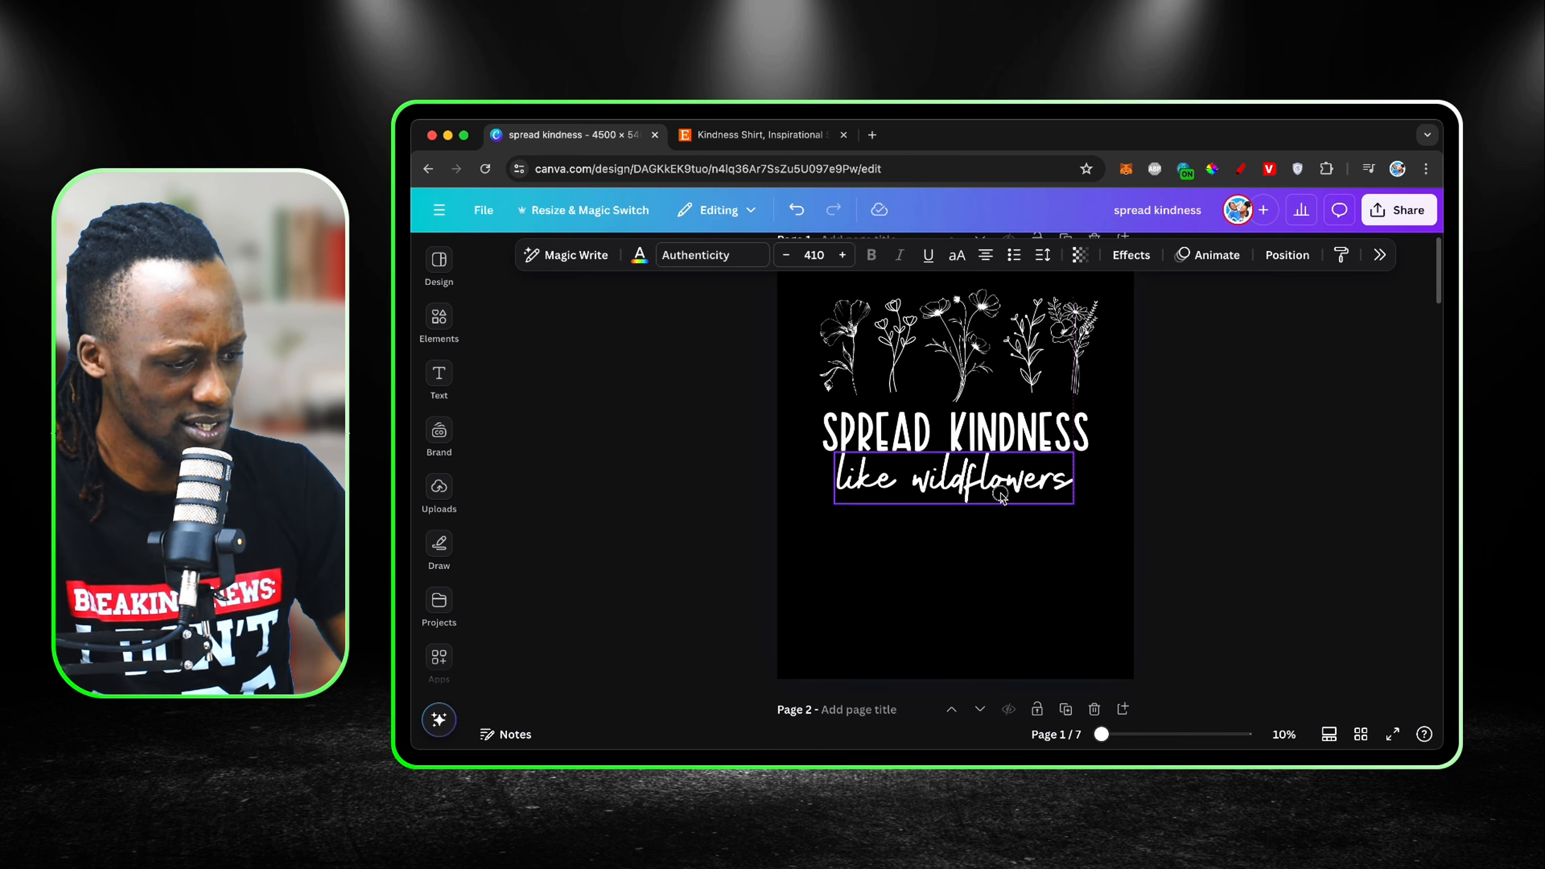
{"action": "left_click", "coordinate": [1018, 558]}
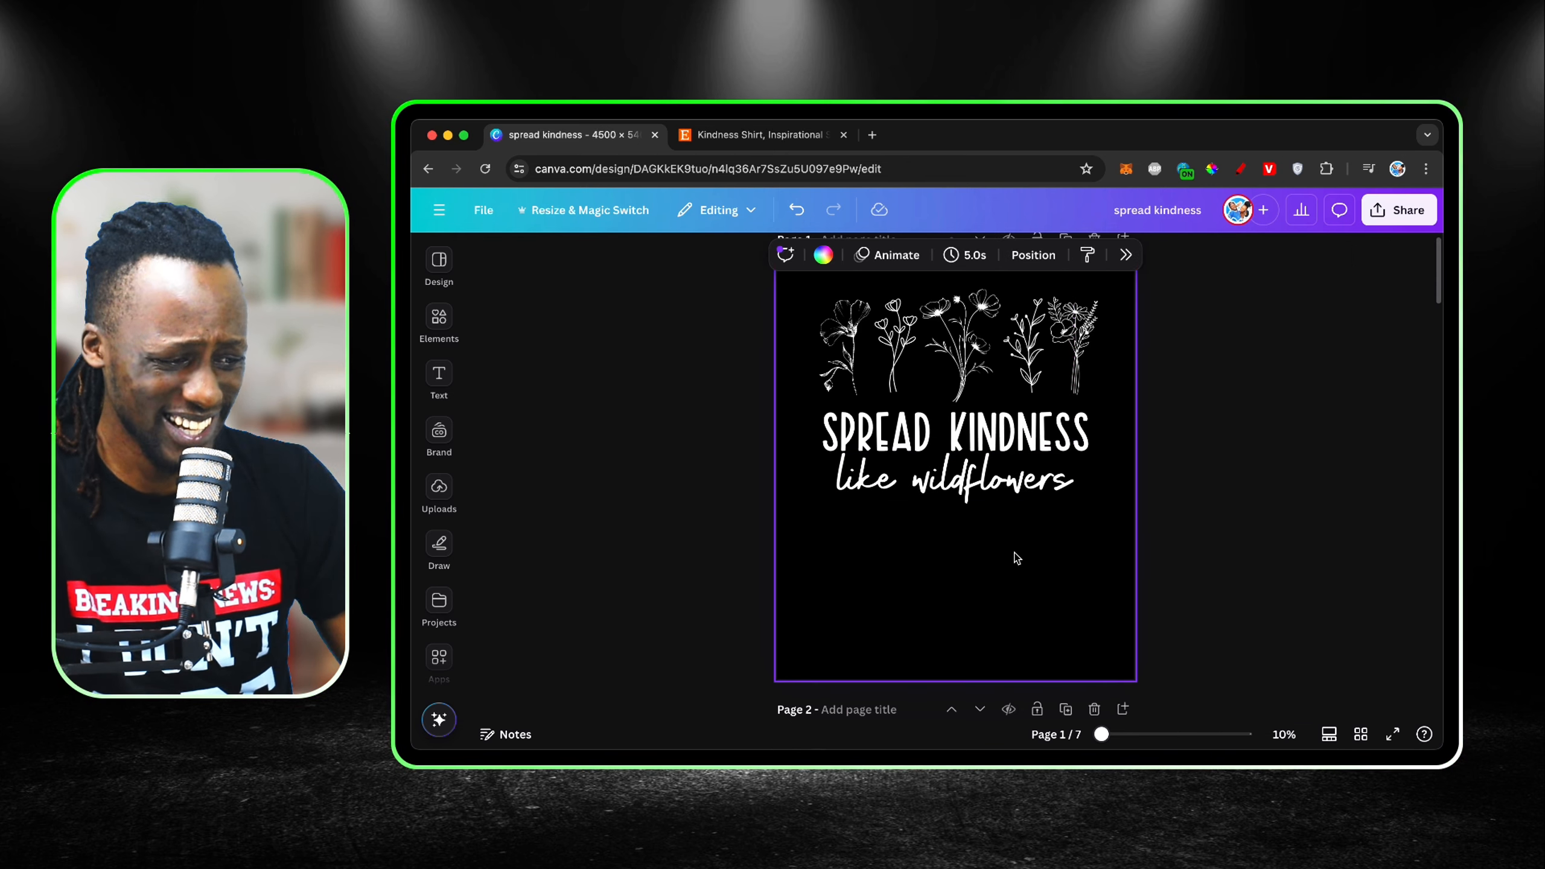
{"action": "scroll", "coordinate": [1017, 558], "scroll_direction": "down", "scroll_amount": 1}
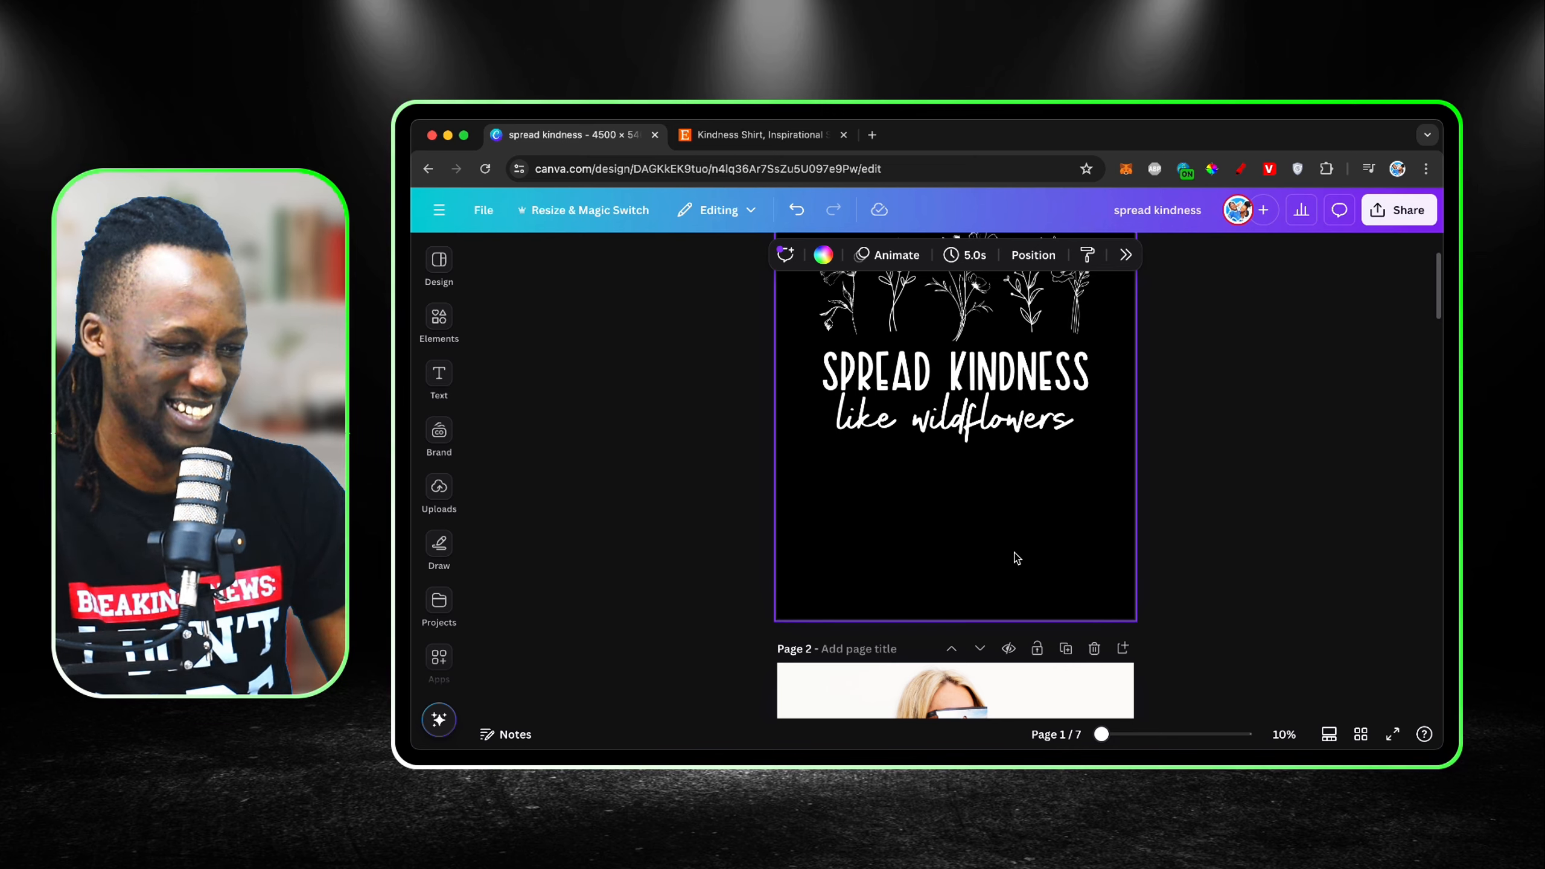
{"action": "left_click", "coordinate": [1038, 443]}
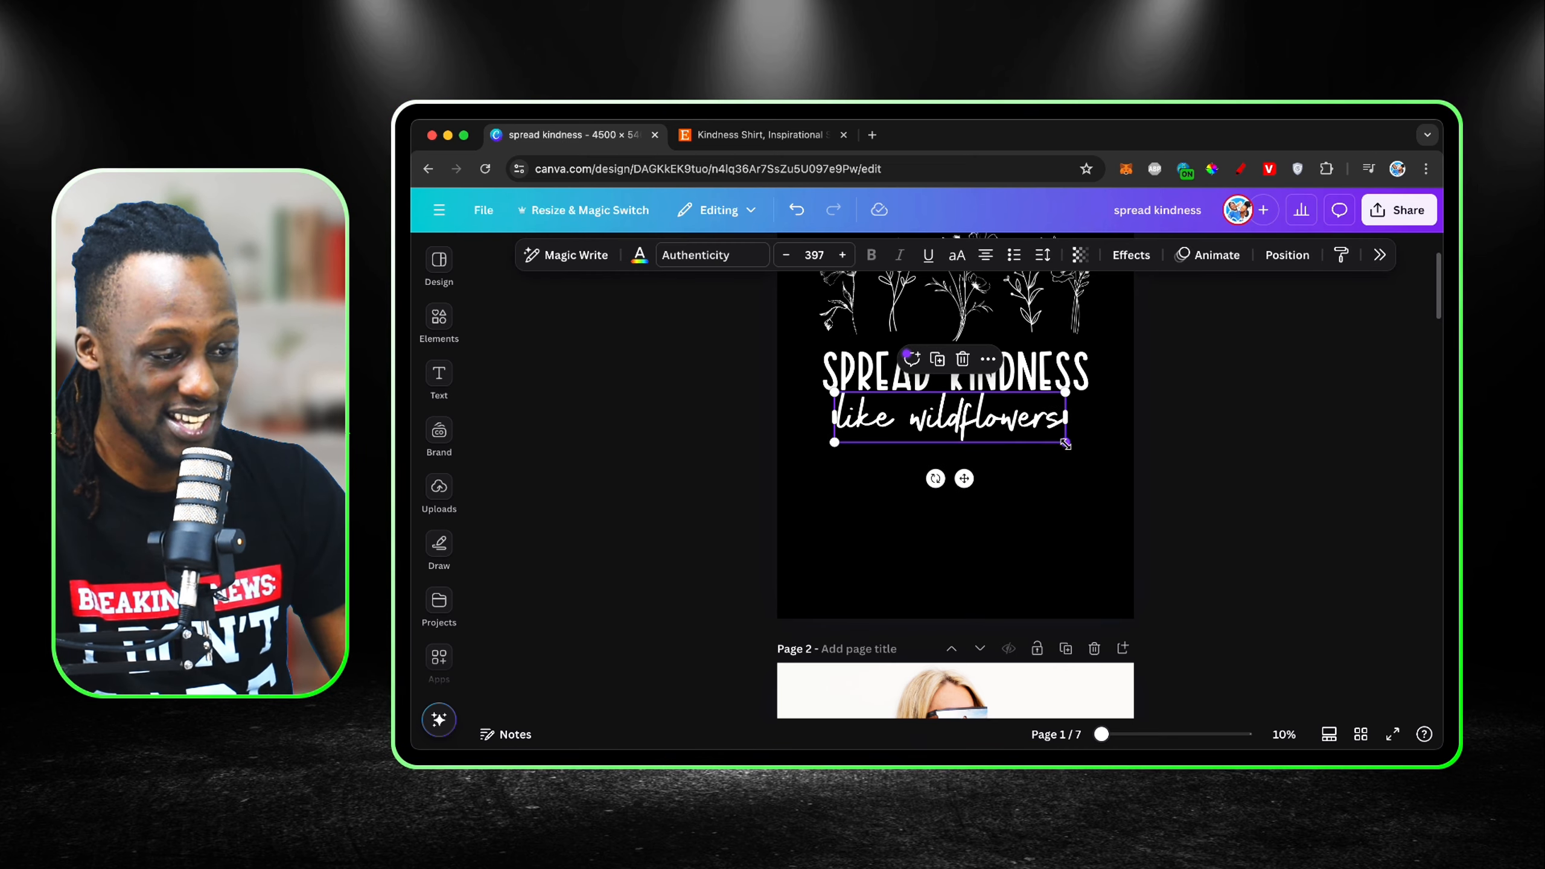
{"action": "left_click_drag", "start_coordinate": [1074, 444], "coordinate": [1066, 443]}
{"action": "scroll", "coordinate": [1016, 520], "scroll_direction": "down", "scroll_amount": 5}
{"action": "scroll", "coordinate": [1027, 570], "scroll_direction": "down", "scroll_amount": 8}
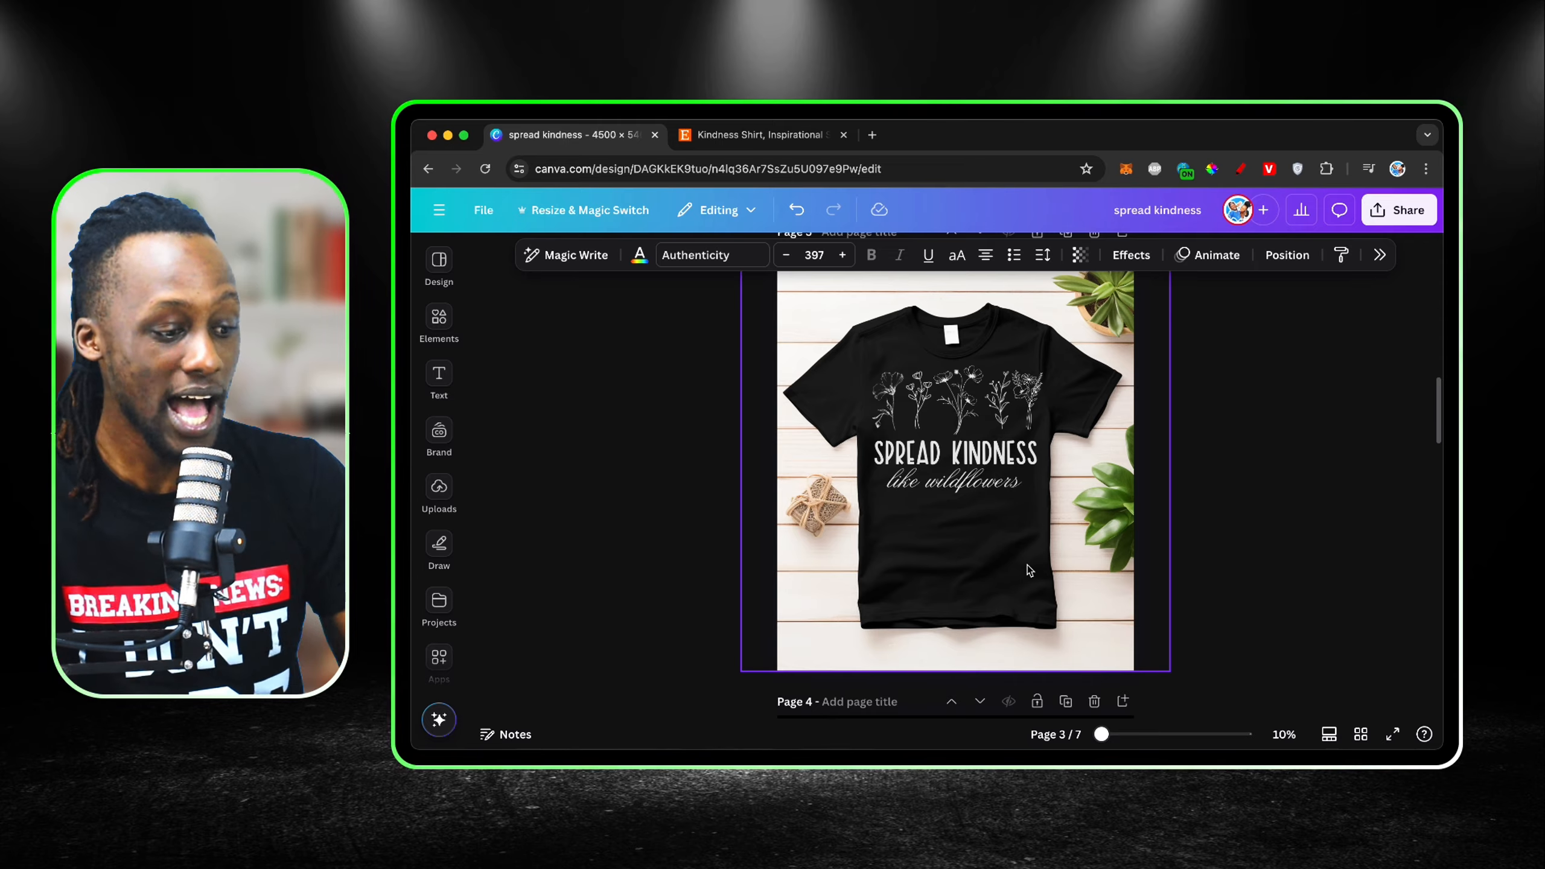
Step: Switch to the Etsy listing, close the enlarged photo, analyze the listing, and underline its estimated monthly revenue in red
{"action": "left_click", "coordinate": [780, 136]}
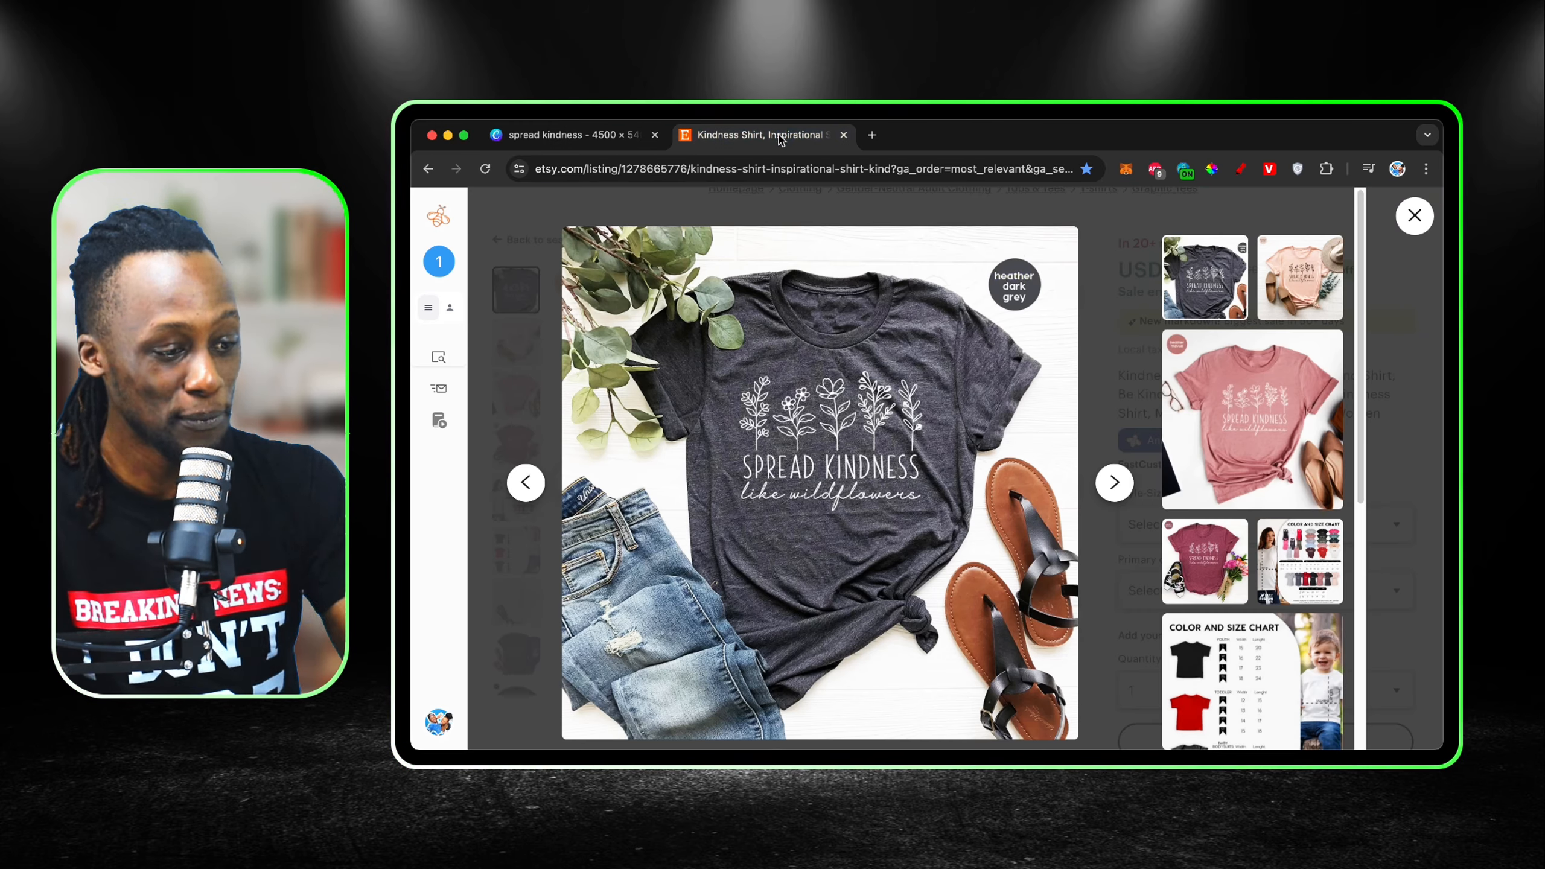
{"action": "left_click", "coordinate": [1420, 226]}
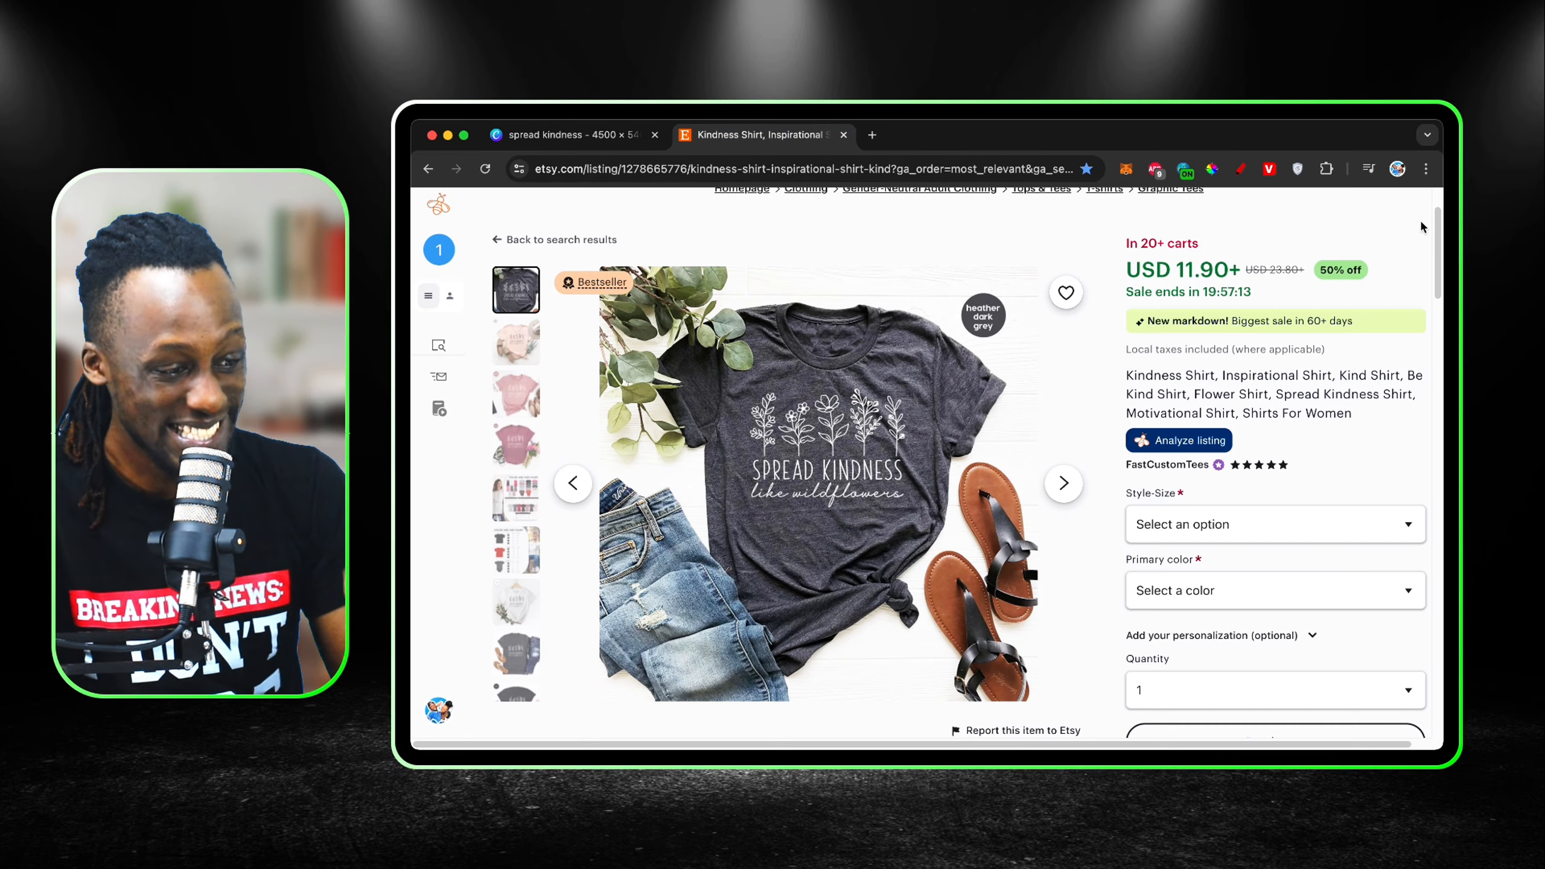
{"action": "left_click", "coordinate": [1224, 444]}
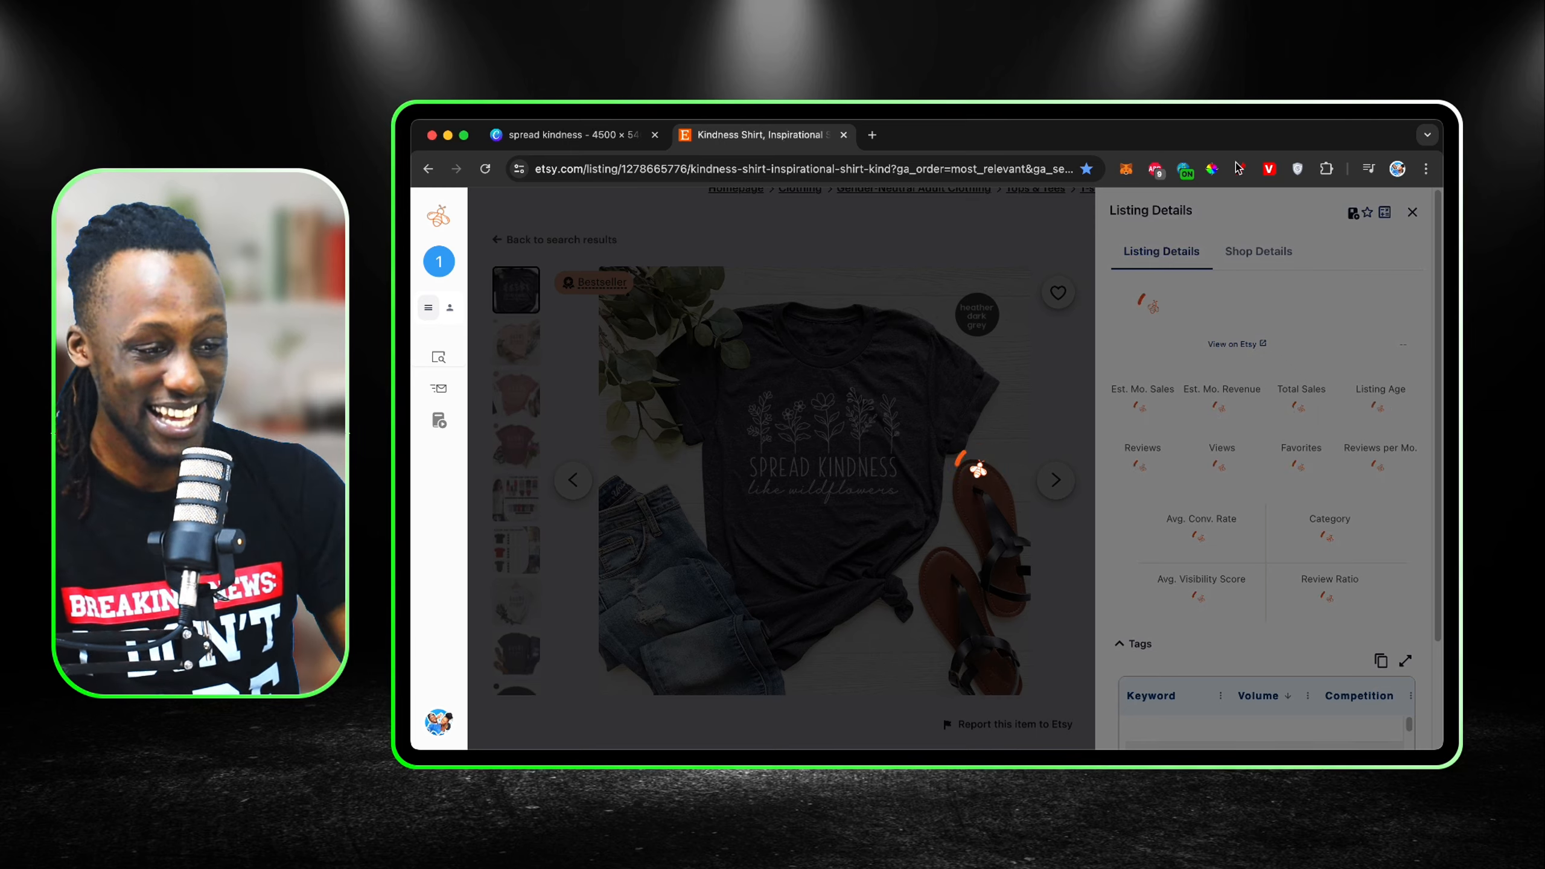
{"action": "left_click", "coordinate": [1241, 172]}
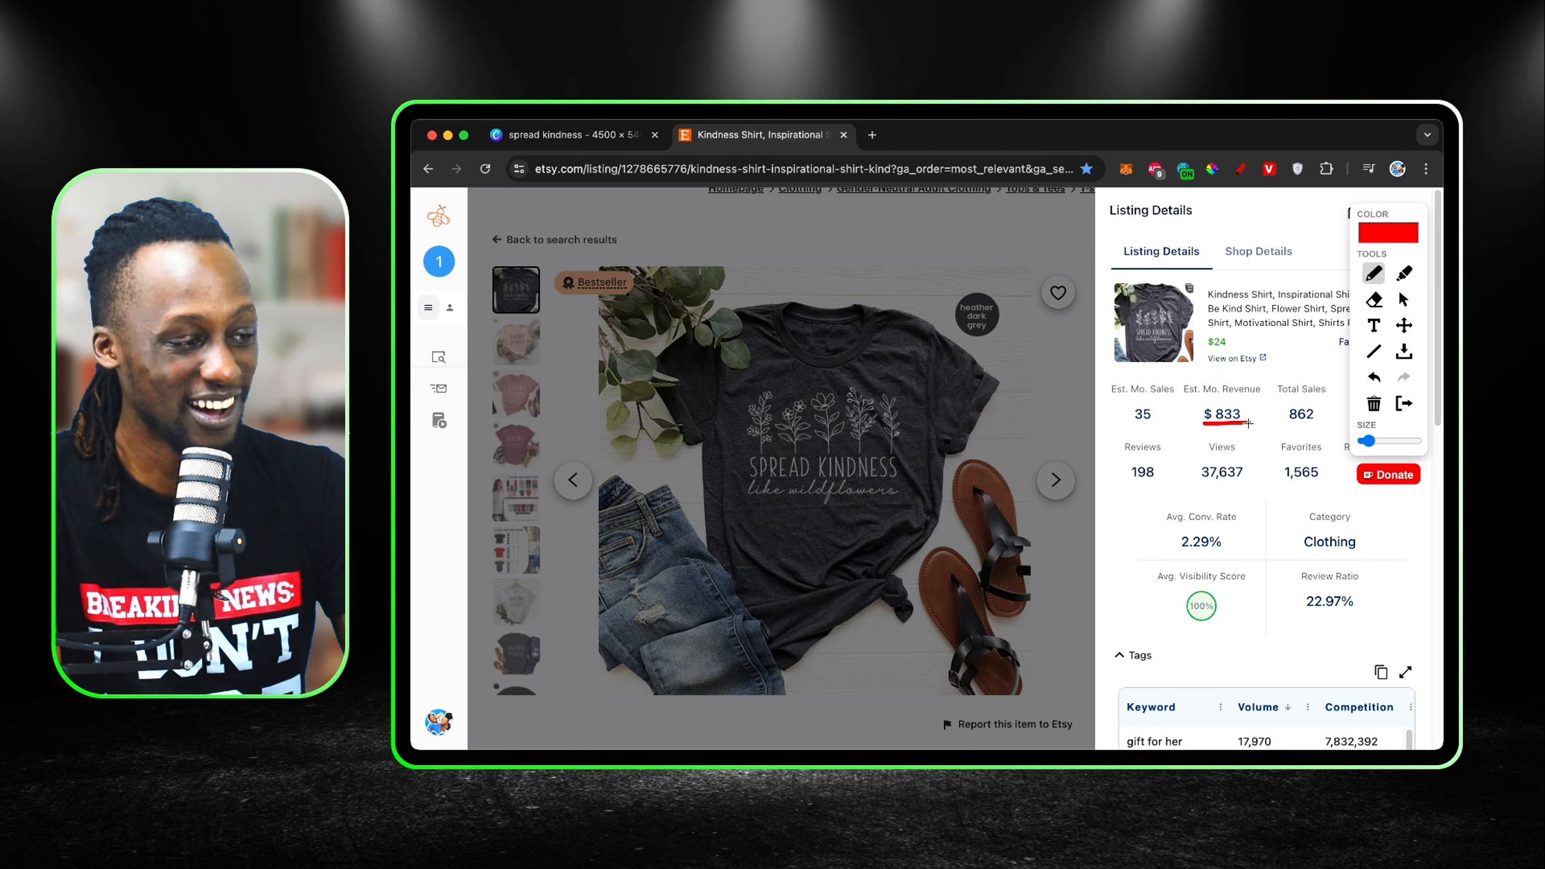
Step: Switch back to the Canva design and view the "SCAN ME" QR code on page 5 up close
{"action": "left_click", "coordinate": [595, 135]}
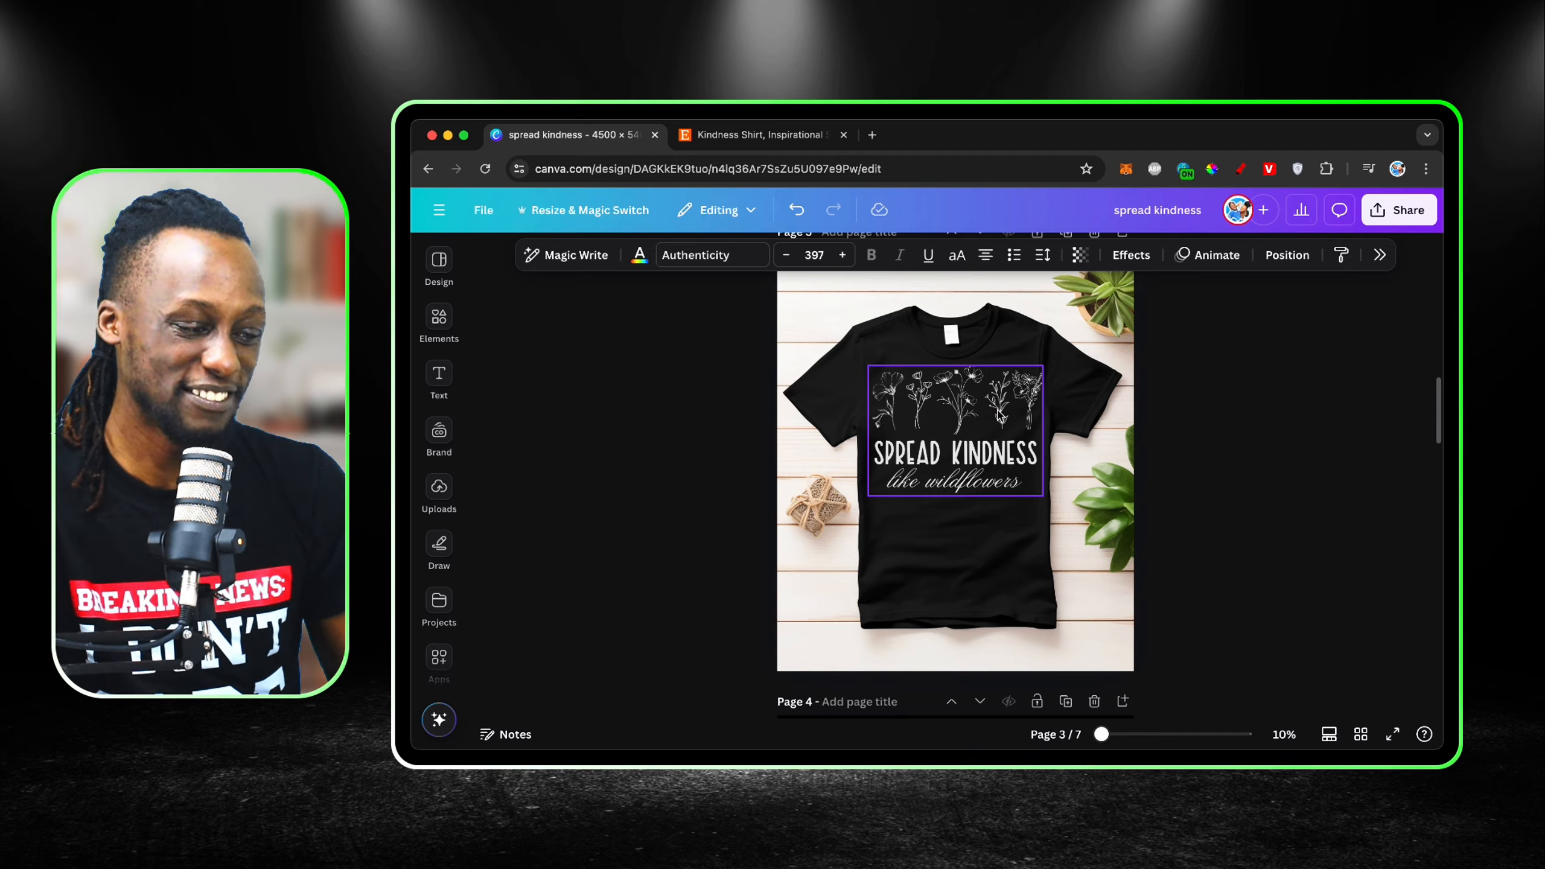
{"action": "scroll", "coordinate": [1001, 419], "scroll_direction": "down", "scroll_amount": 10}
{"action": "scroll", "coordinate": [1001, 418], "scroll_direction": "up", "scroll_amount": 4}
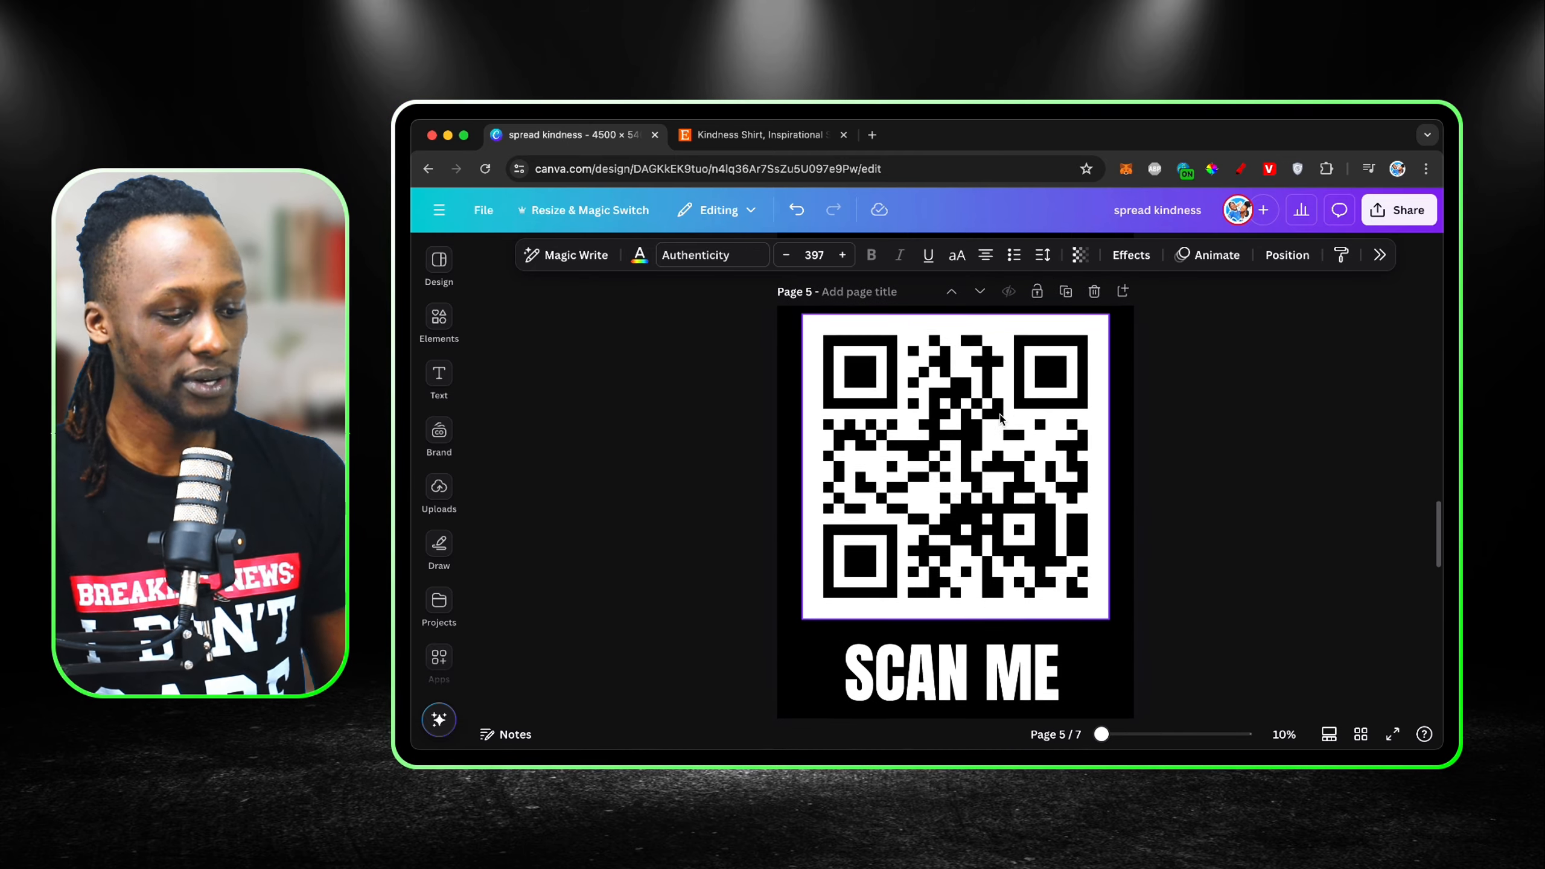
{"action": "scroll", "coordinate": [1000, 419], "scroll_direction": "down", "scroll_amount": 1}
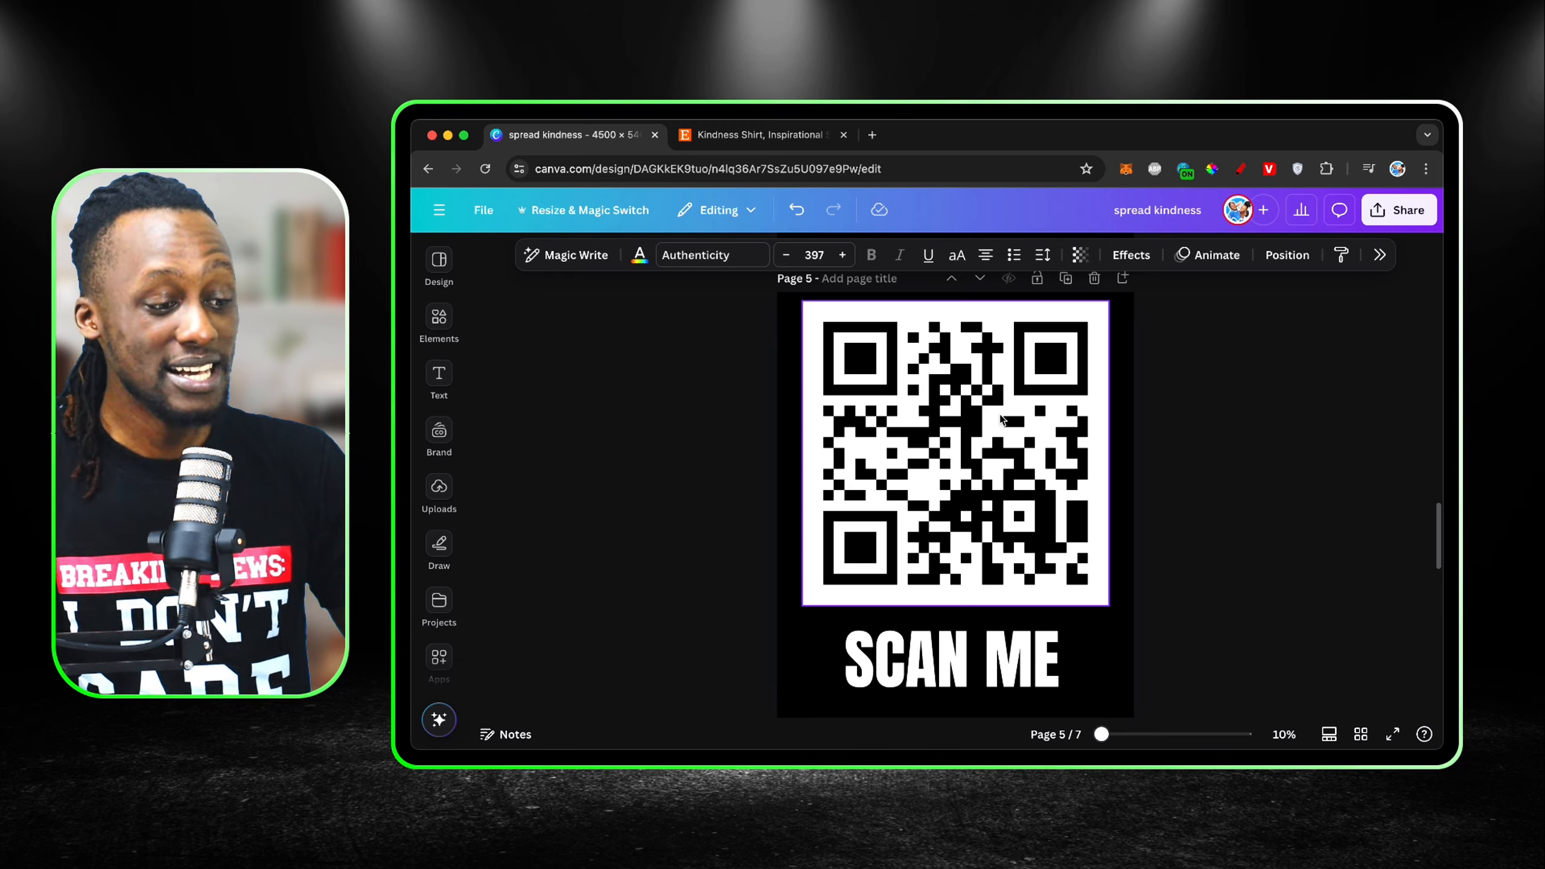
{"action": "scroll", "coordinate": [974, 417], "scroll_direction": "up", "scroll_amount": 1}
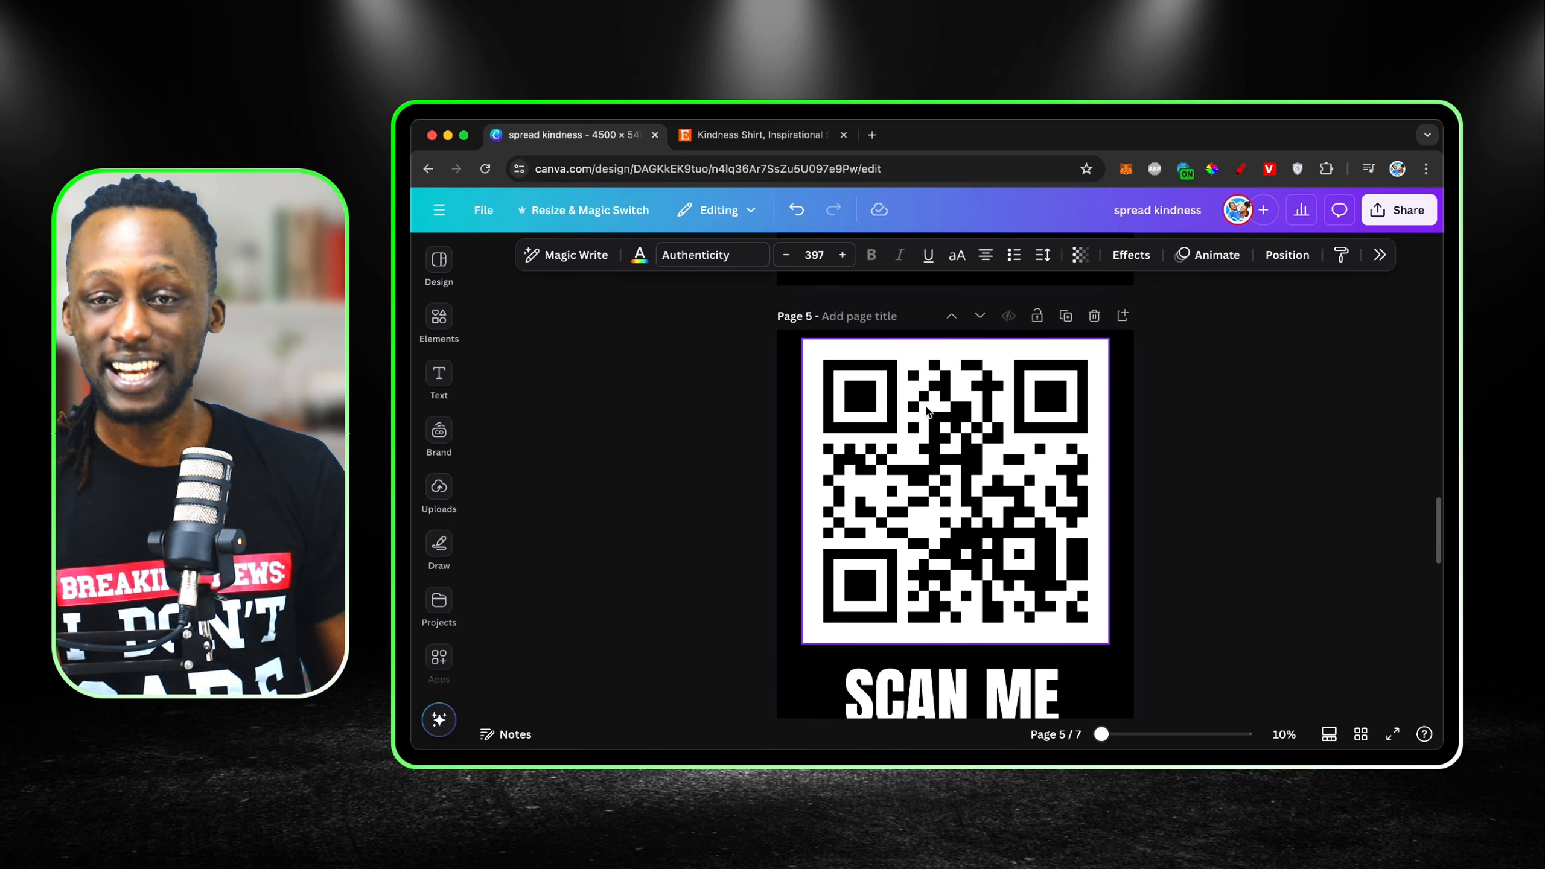
{"action": "scroll", "coordinate": [926, 409], "scroll_direction": "up", "scroll_amount": 2}
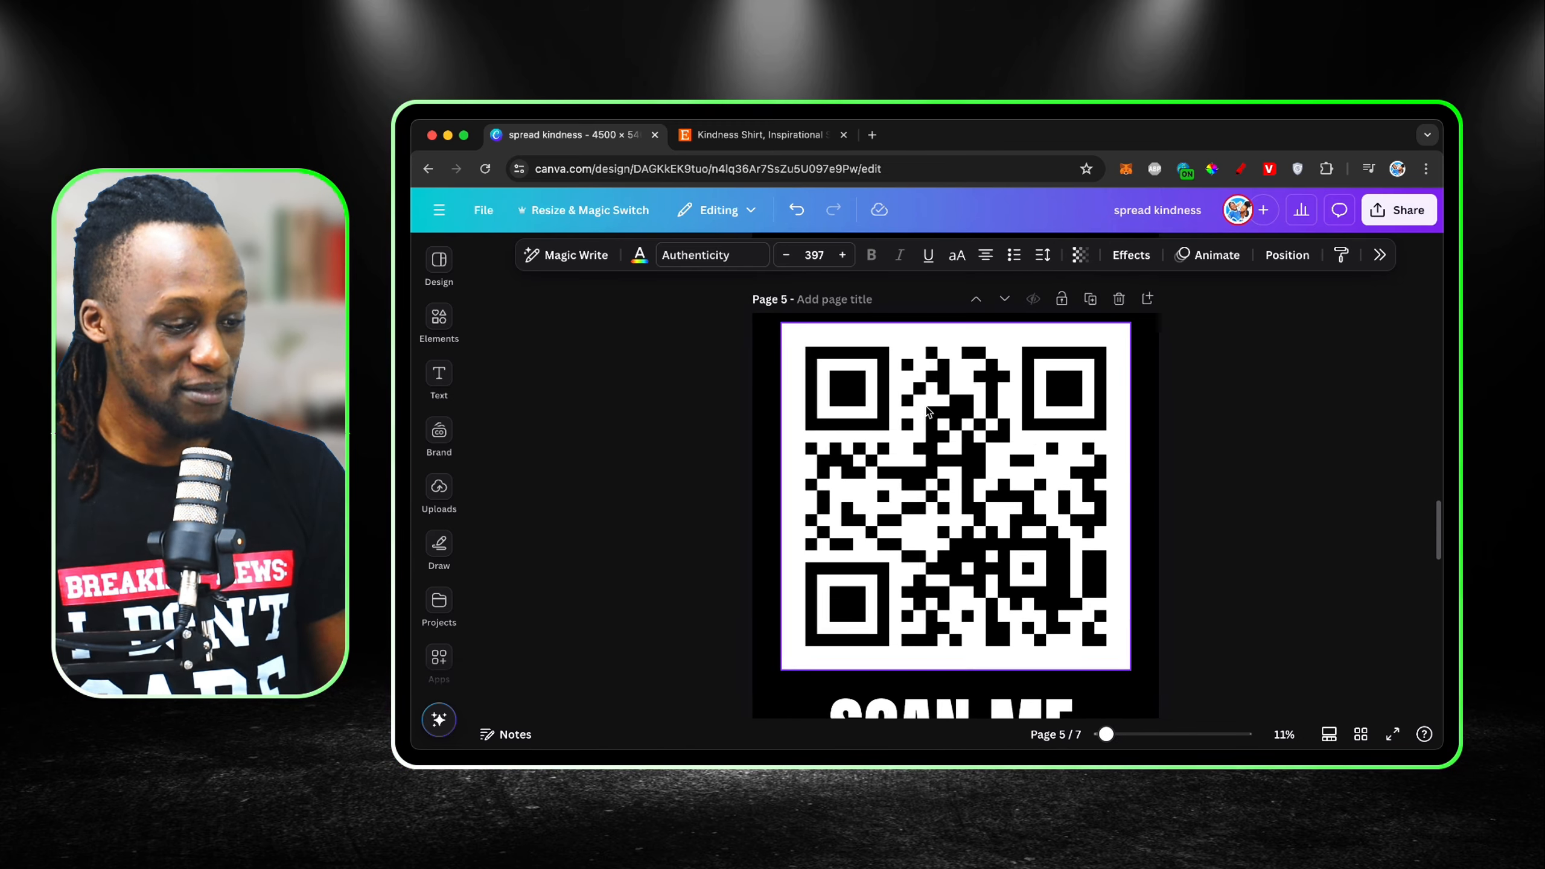
{"action": "scroll", "coordinate": [926, 409], "scroll_direction": "up", "scroll_amount": 1}
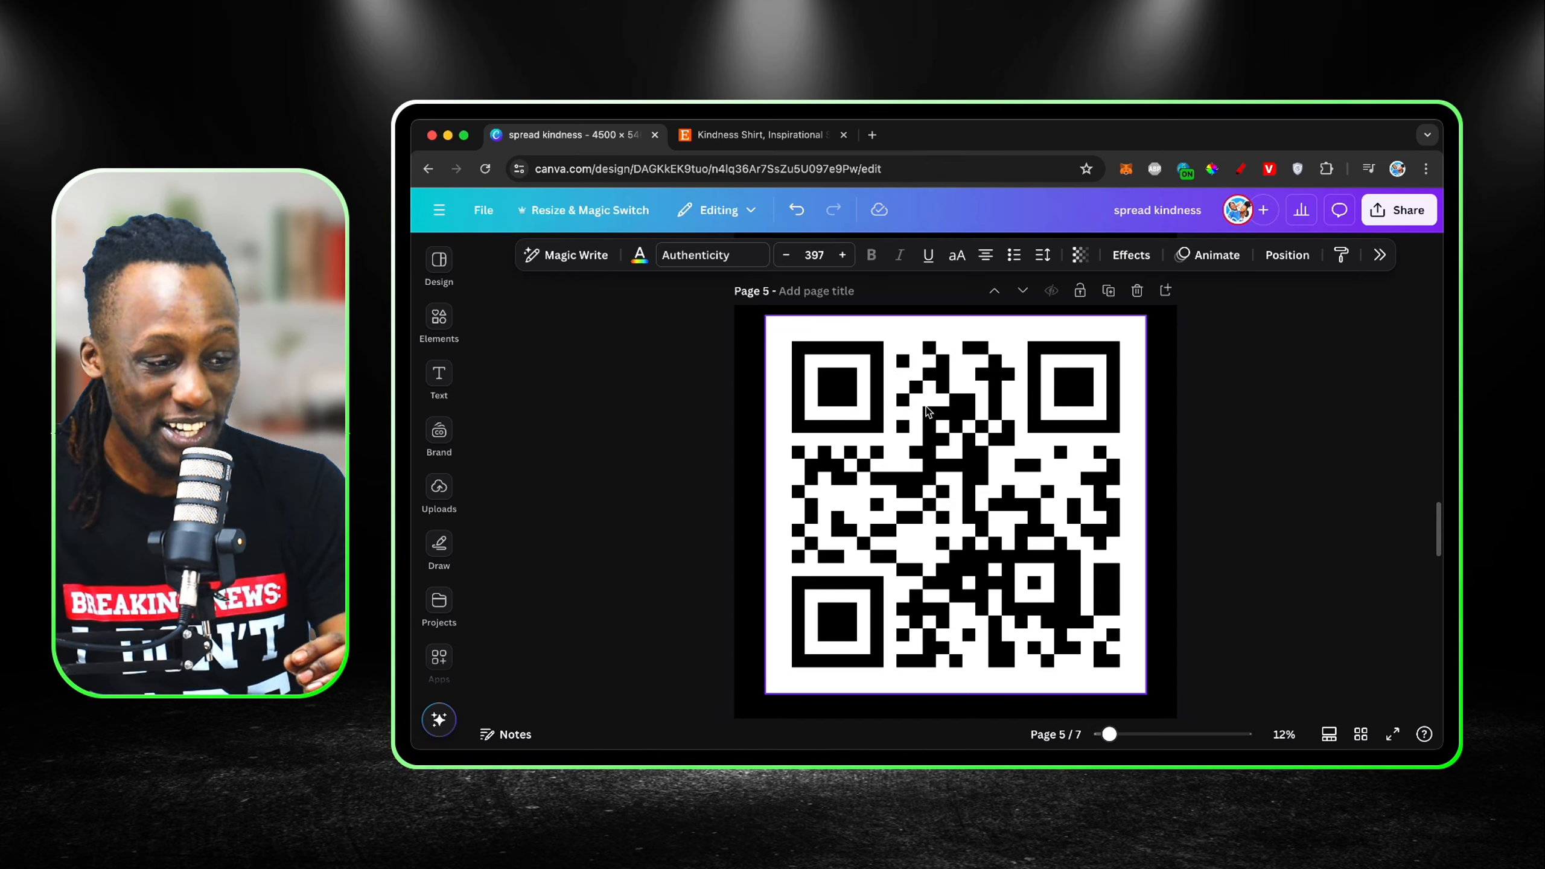